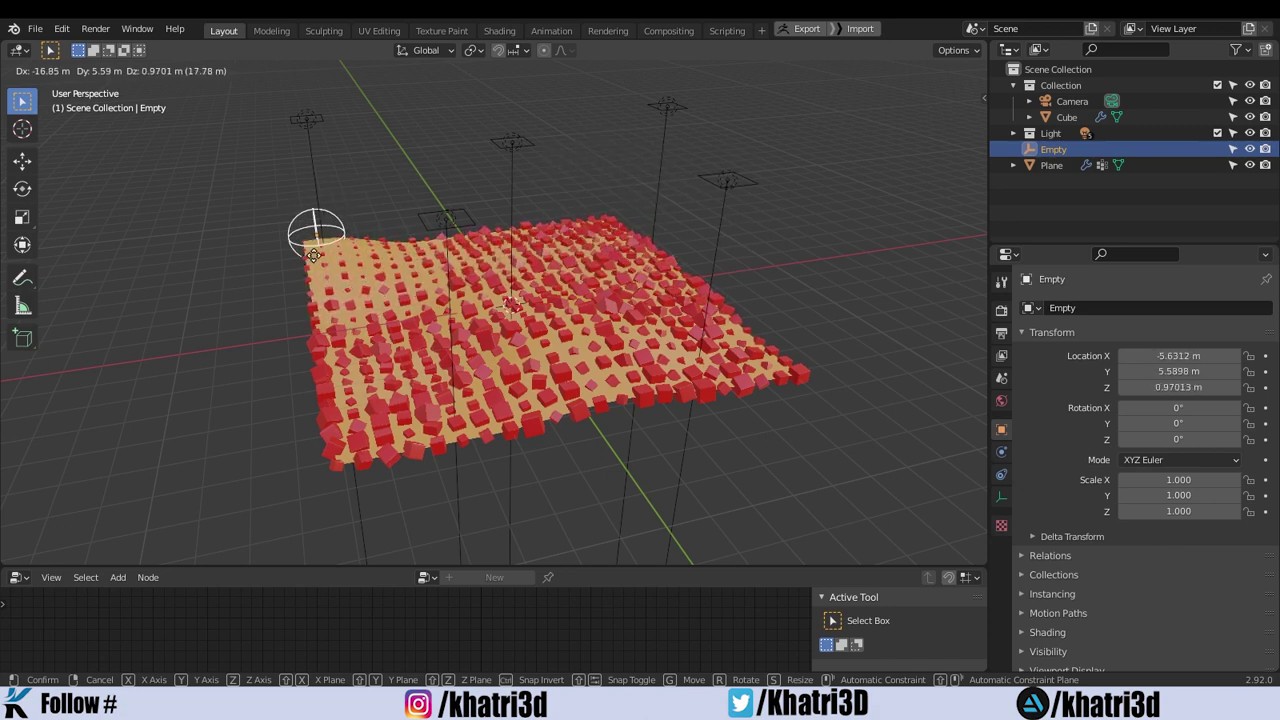
Try moving the empty across the cube-covered plane, restricted to the horizontal plane and X axis, to preview its effect on the cubes.
{"action": "key", "text": "shift+z"}
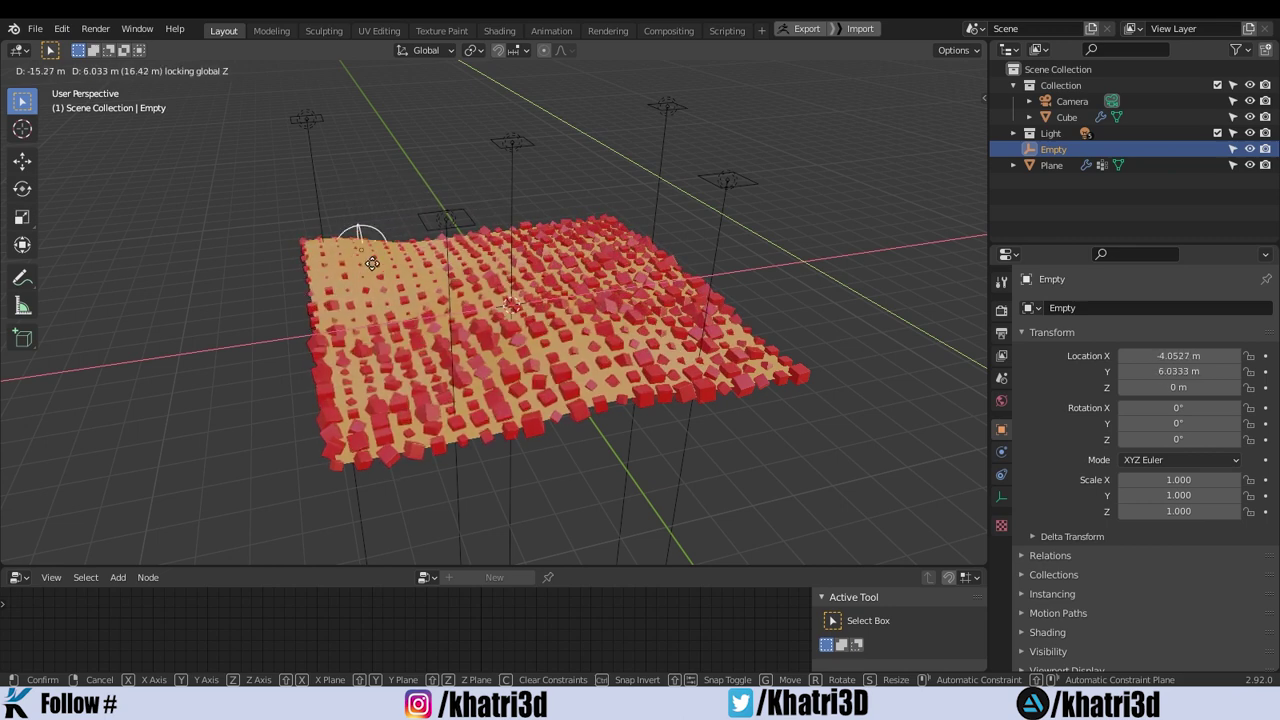
{"action": "key", "text": "x"}
{"action": "left_click", "coordinate": [648, 266]}
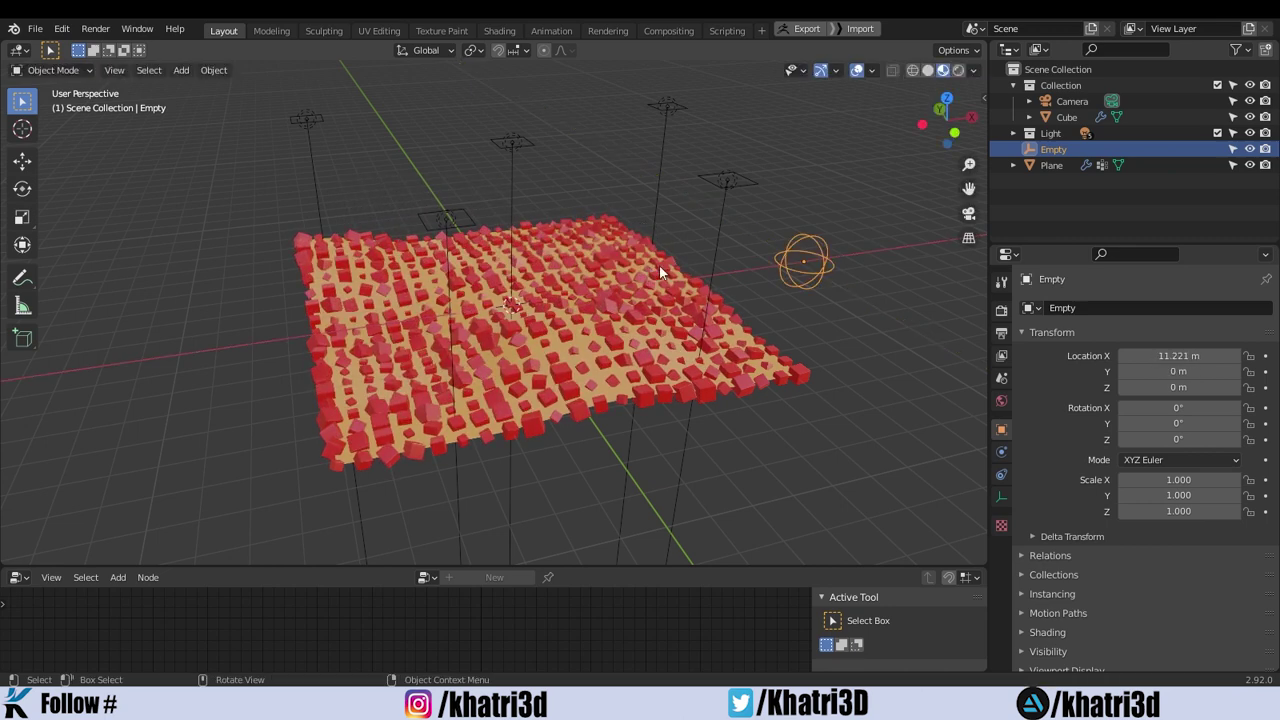
{"action": "key", "text": "g"}
{"action": "key", "text": "shift+z"}
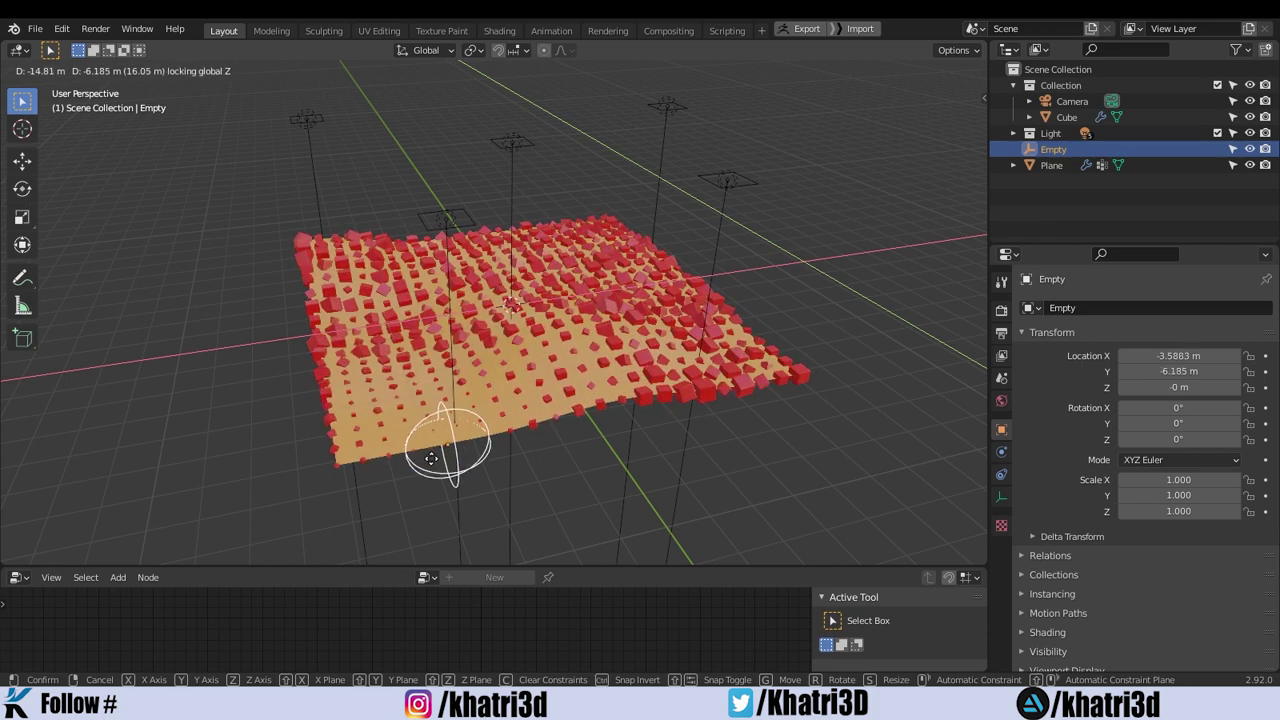
{"action": "key", "text": "Escape"}
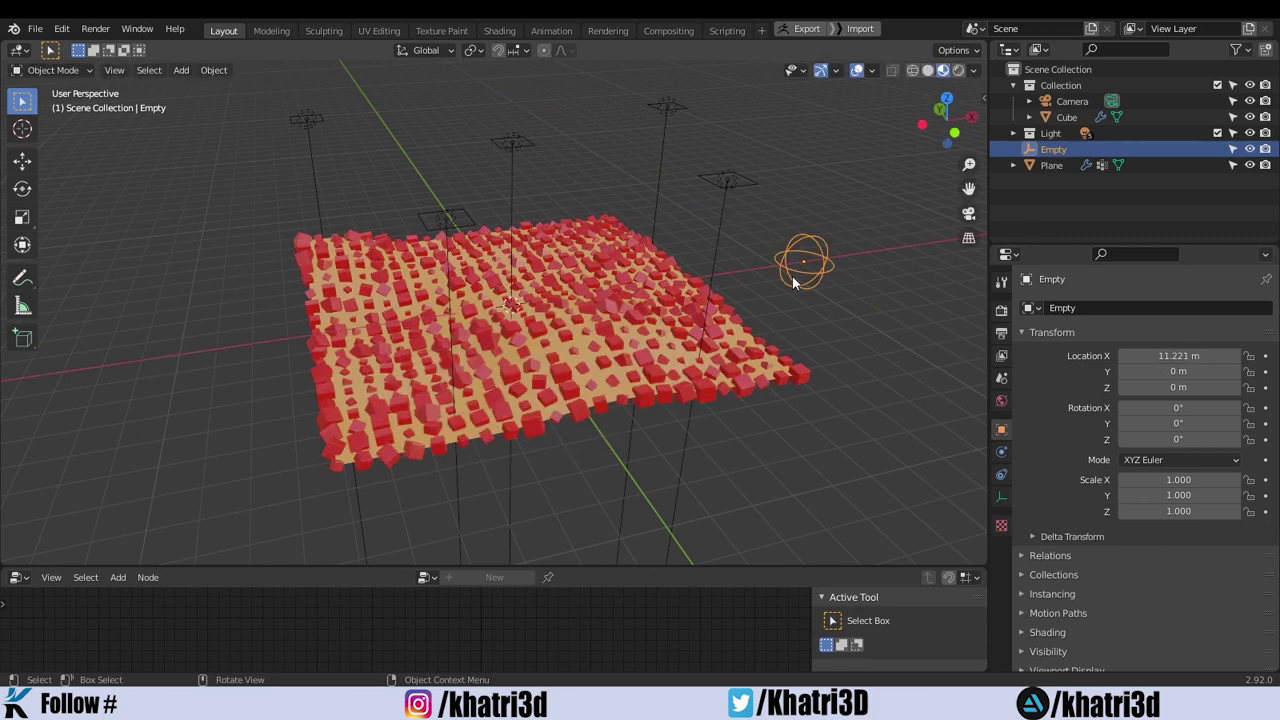
{"action": "key", "text": "g"}
{"action": "key", "text": "shift+z"}
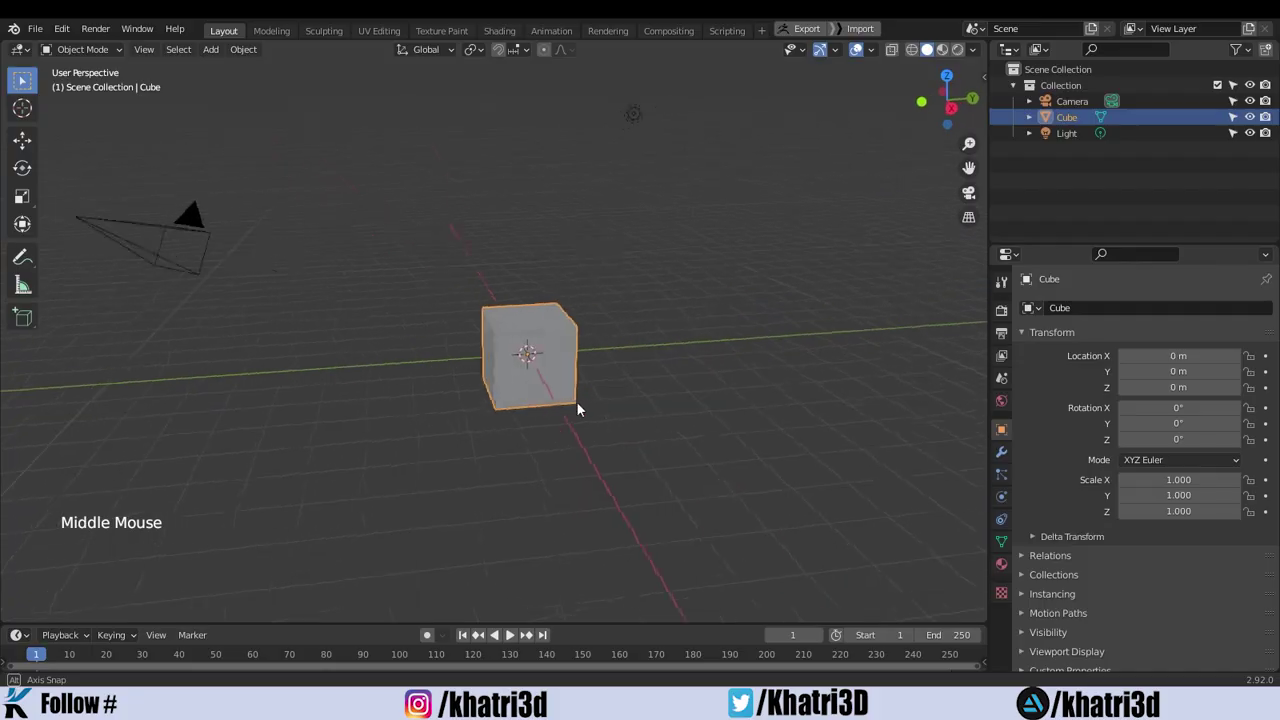
Change the timeline area to the Geometry Node Editor and enlarge it for node work.
{"action": "middle_click_drag", "start_coordinate": [577, 404], "coordinate": [593, 418]}
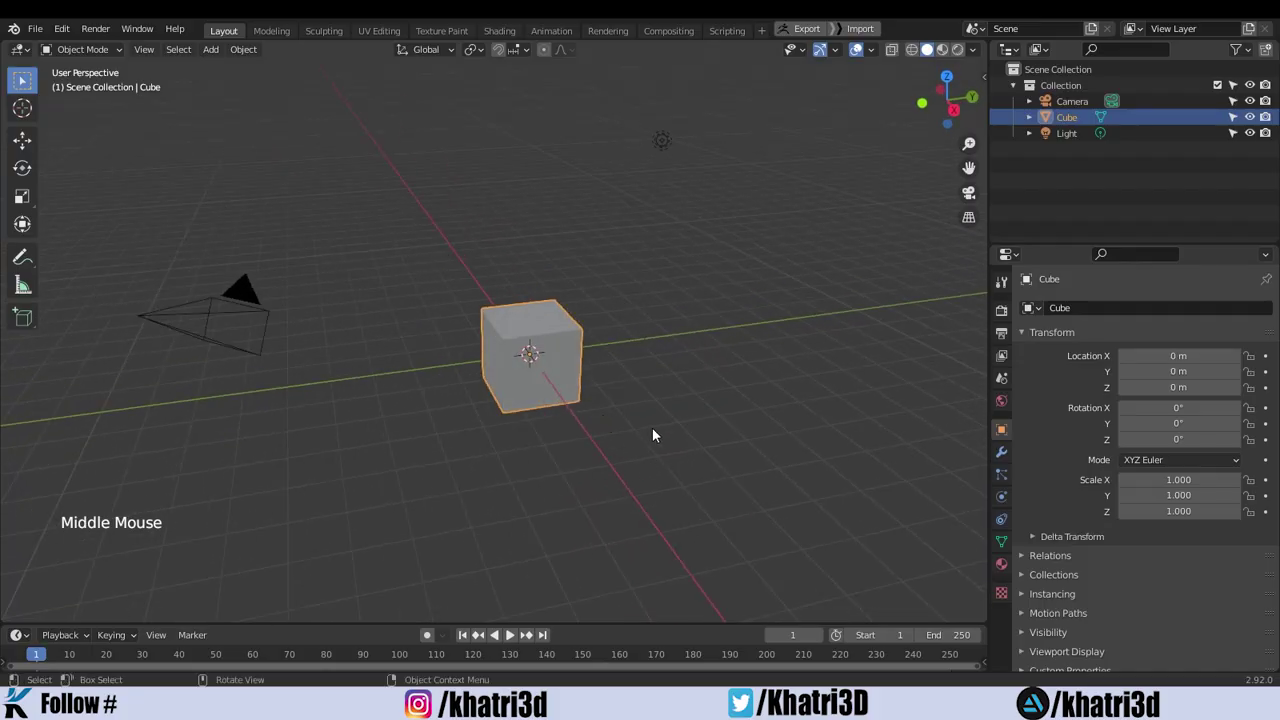
{"action": "middle_click_drag", "start_coordinate": [663, 417], "coordinate": [674, 363], "text": "shift"}
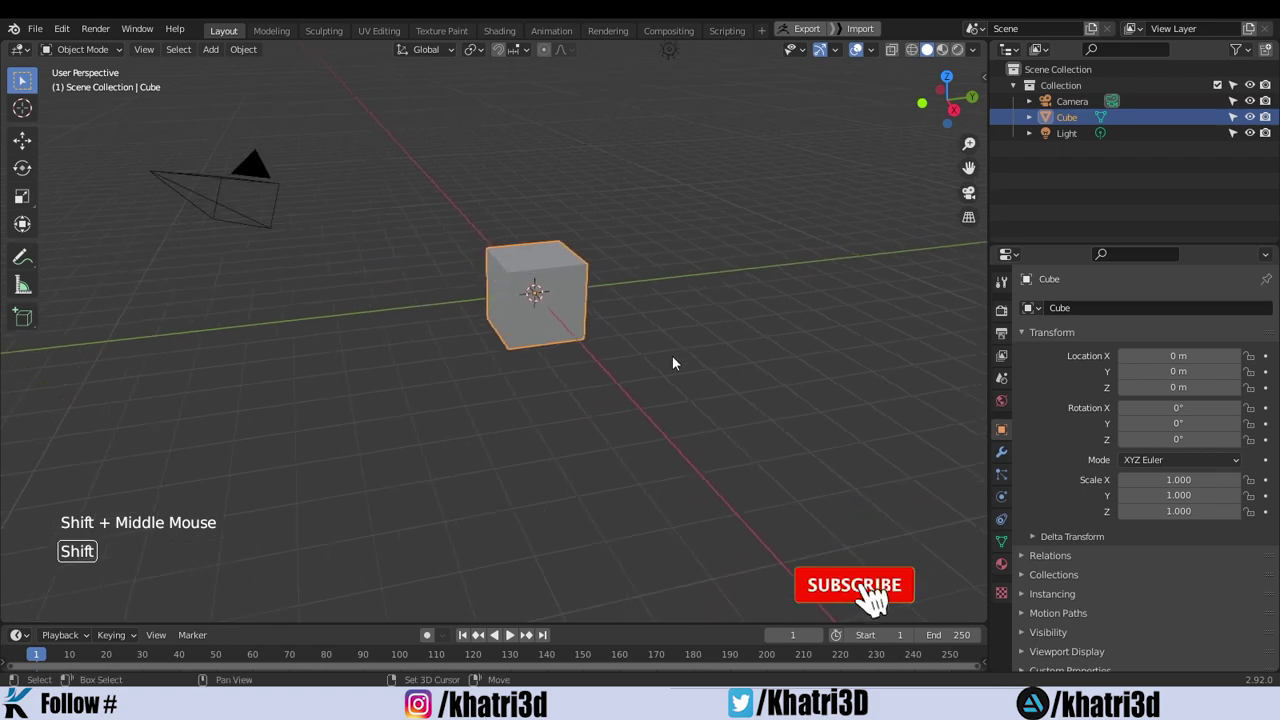
{"action": "left_click", "coordinate": [17, 634]}
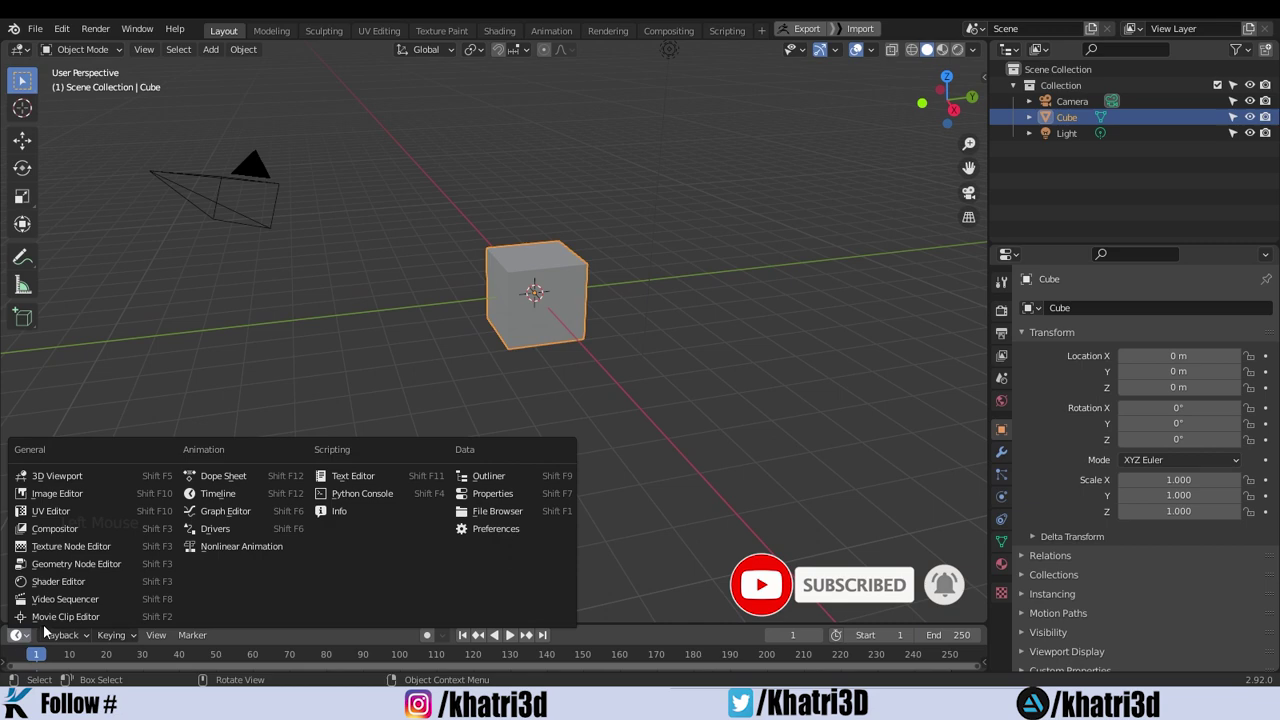
{"action": "left_click", "coordinate": [78, 564]}
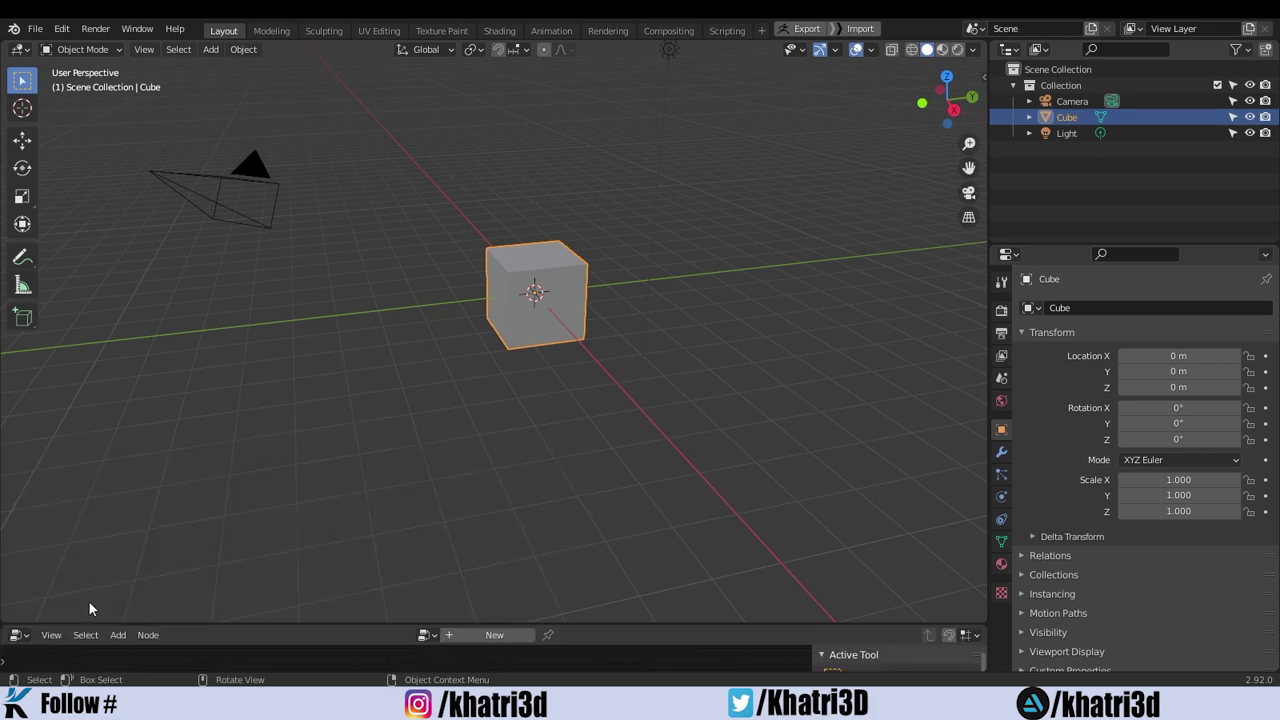
{"action": "left_click_drag", "start_coordinate": [250, 624], "coordinate": [276, 471]}
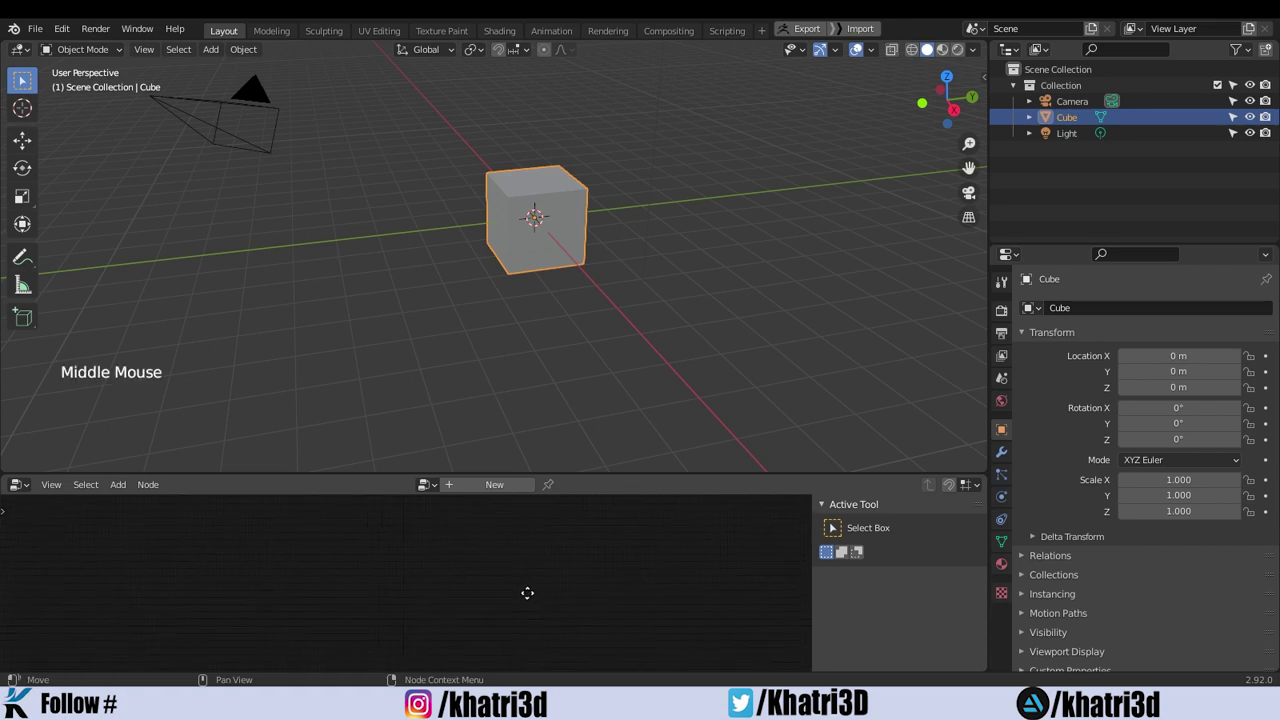
{"action": "middle_click_drag", "start_coordinate": [506, 557], "coordinate": [510, 560]}
{"action": "scroll", "coordinate": [510, 560], "scroll_direction": "up", "scroll_amount": 1}
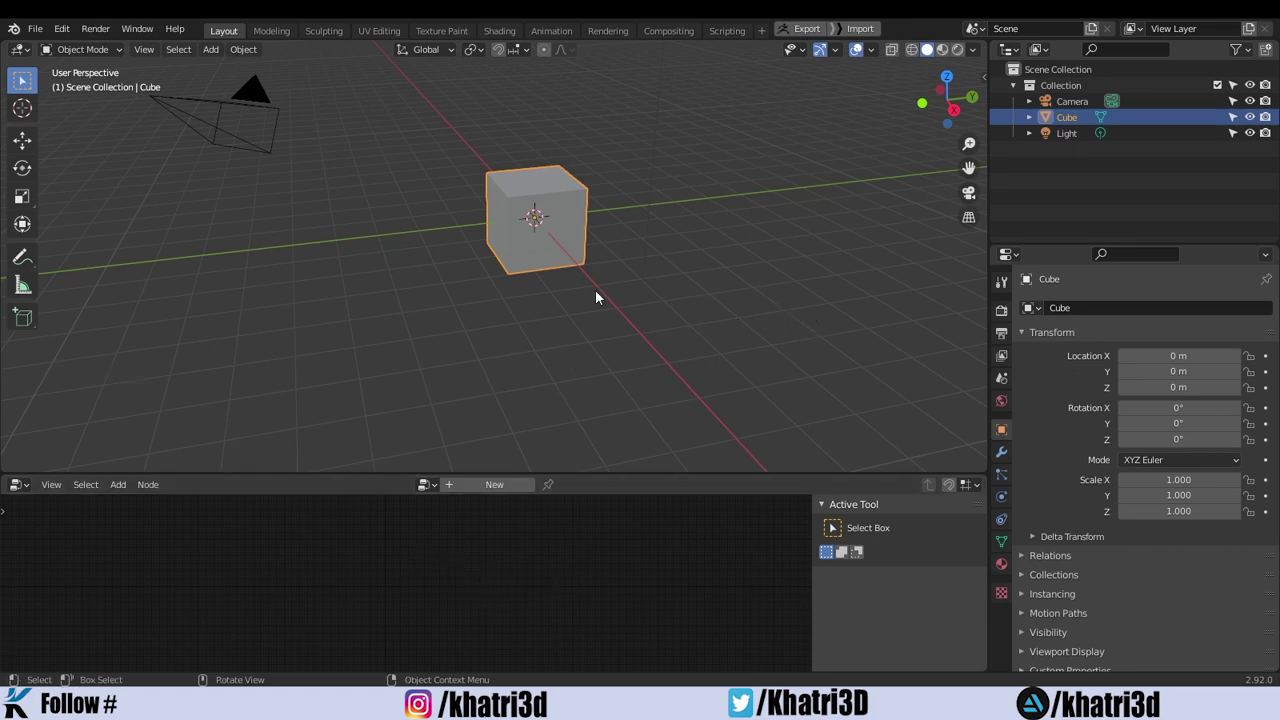
Create a new geometry node tree for the selected cube.
{"action": "mouse_move", "coordinate": [598, 209]}
{"action": "middle_mouse_down"}
{"action": "mouse_move", "coordinate": [538, 222]}
{"action": "mouse_move", "coordinate": [595, 221]}
{"action": "middle_mouse_up"}
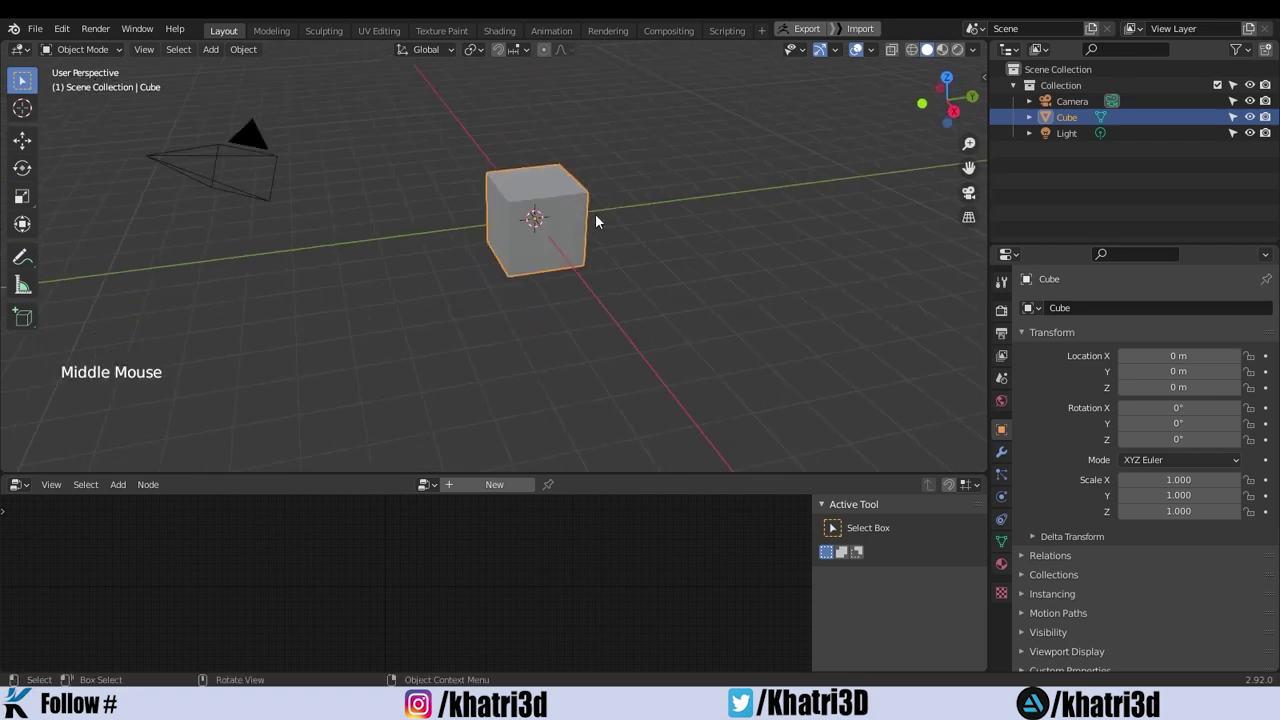
{"action": "left_click", "coordinate": [509, 483]}
{"action": "scroll", "coordinate": [532, 556], "scroll_direction": "up", "scroll_amount": 4}
{"action": "scroll", "coordinate": [532, 556], "scroll_direction": "down", "scroll_amount": 1}
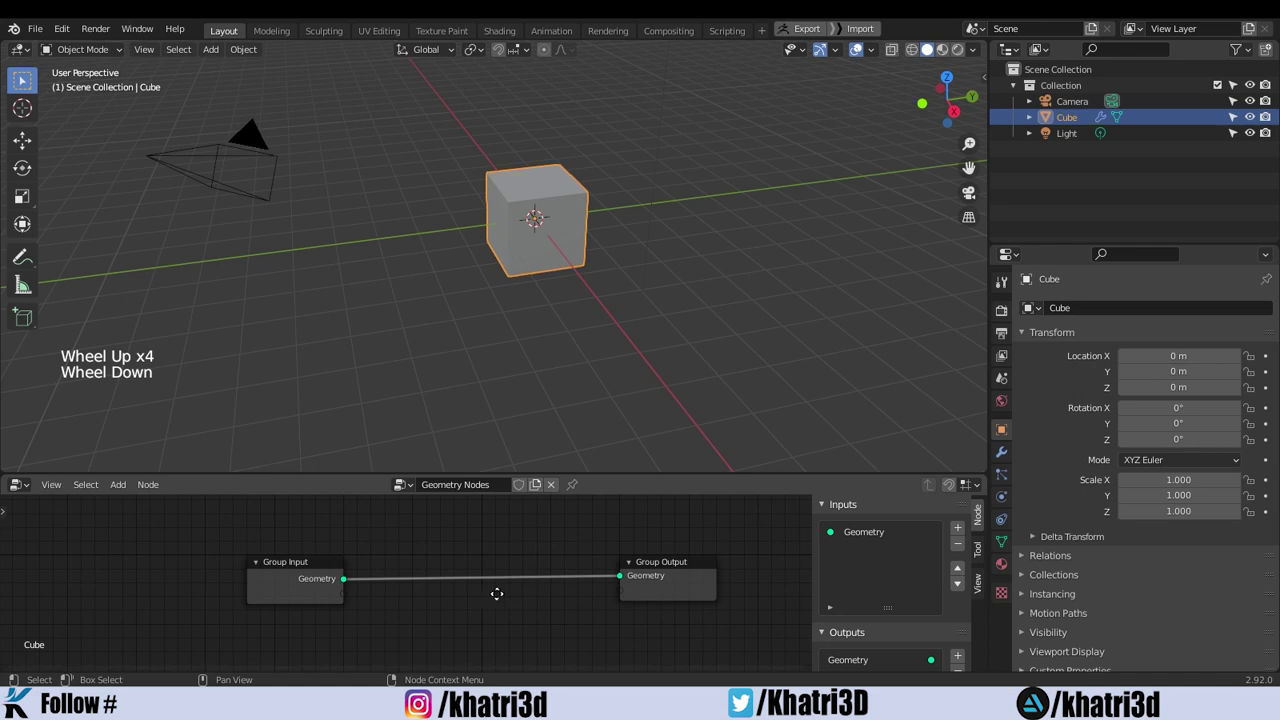
{"action": "middle_click_drag", "start_coordinate": [497, 594], "coordinate": [447, 578]}
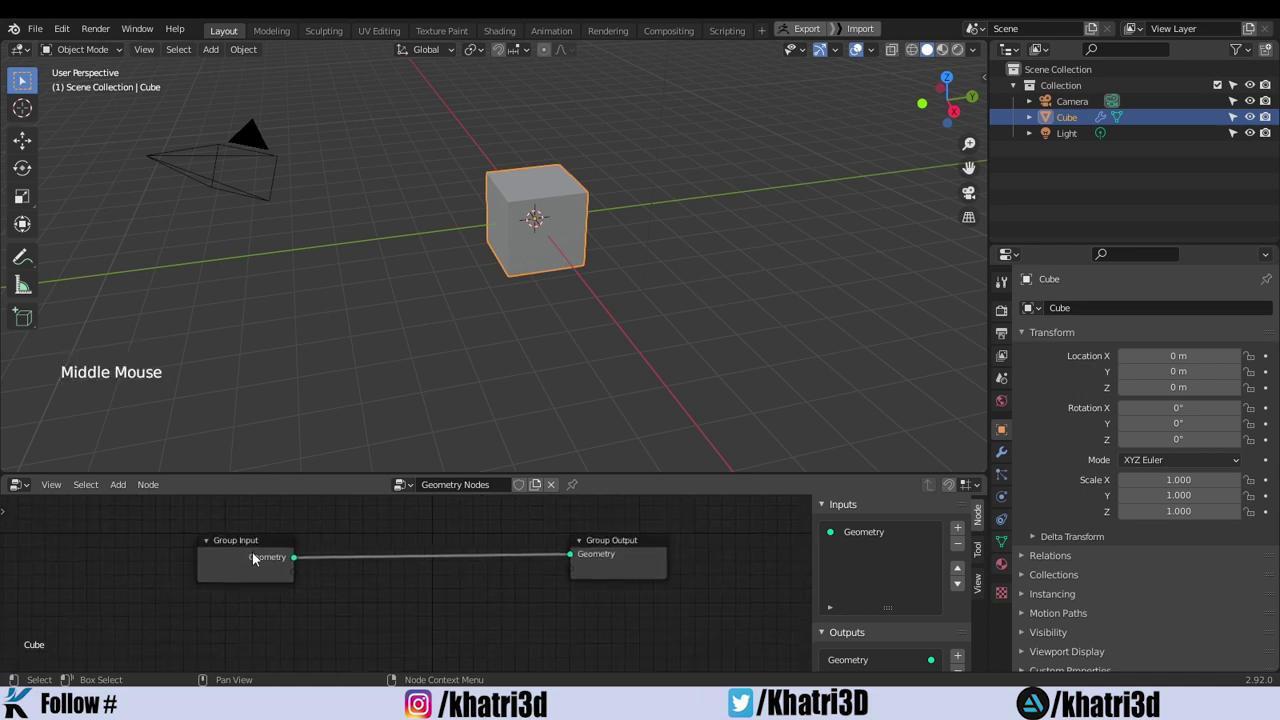
Spread the Group Input and Group Output nodes apart and enlarge the node editor area.
{"action": "mouse_move", "coordinate": [252, 552]}
{"action": "left_mouse_down"}
{"action": "mouse_move", "coordinate": [255, 538]}
{"action": "mouse_move", "coordinate": [295, 563]}
{"action": "mouse_move", "coordinate": [248, 559]}
{"action": "left_mouse_up"}
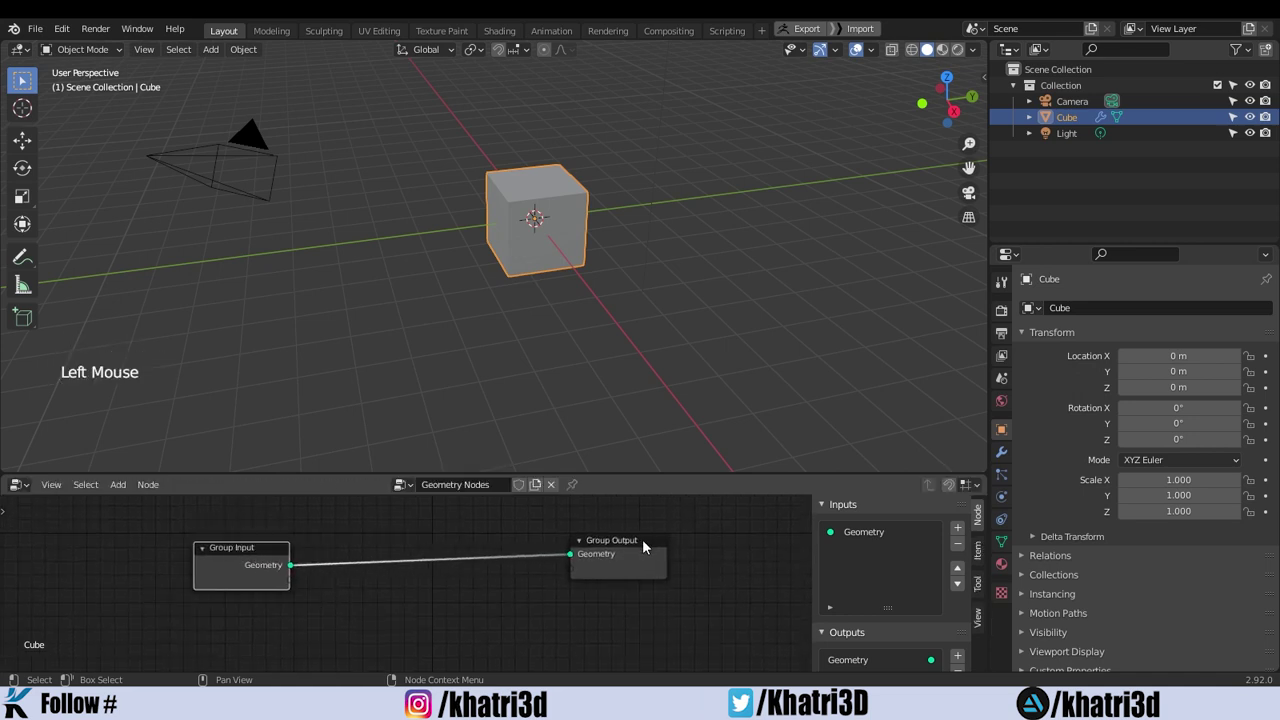
{"action": "left_click_drag", "start_coordinate": [643, 546], "coordinate": [661, 540]}
{"action": "left_click_drag", "start_coordinate": [269, 548], "coordinate": [244, 547]}
{"action": "left_click_drag", "start_coordinate": [634, 532], "coordinate": [697, 543]}
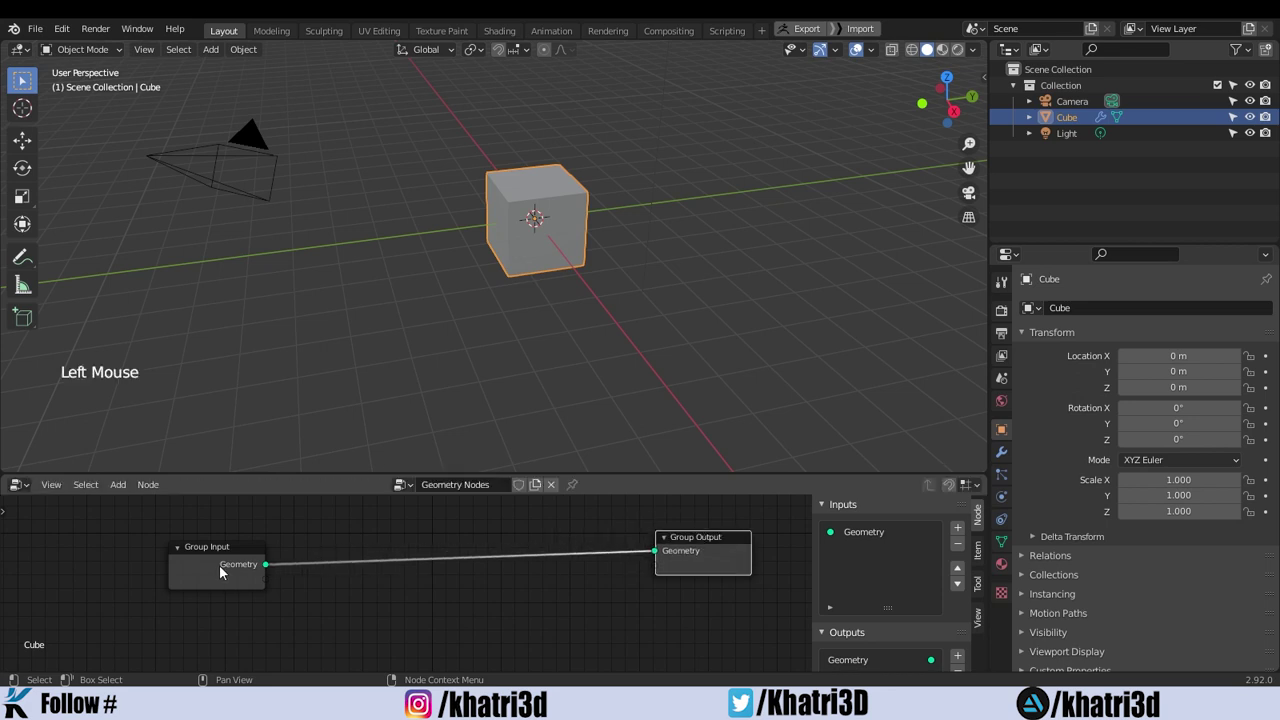
{"action": "left_click_drag", "start_coordinate": [222, 550], "coordinate": [243, 534]}
{"action": "left_click_drag", "start_coordinate": [607, 474], "coordinate": [607, 398]}
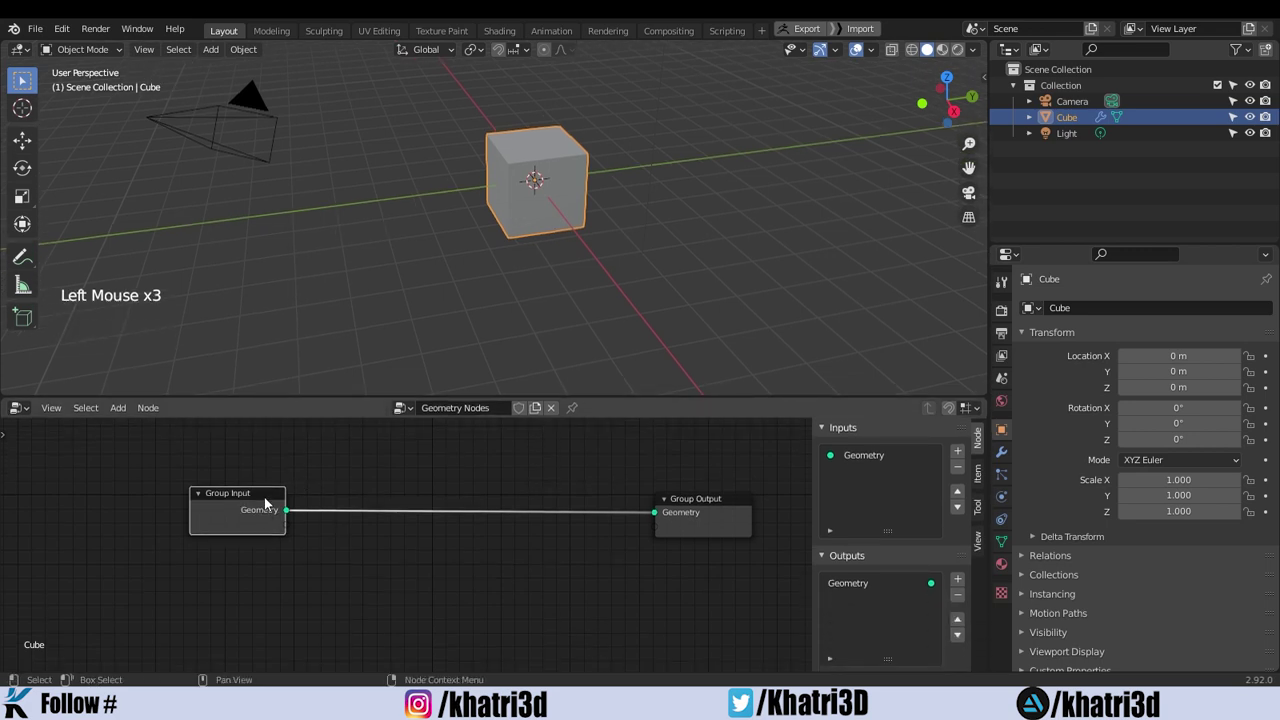
{"action": "left_click_drag", "start_coordinate": [265, 503], "coordinate": [247, 503]}
{"action": "left_click_drag", "start_coordinate": [704, 506], "coordinate": [692, 490]}
Insert a Transform node on the link between Group Input and Group Output, and enlarge the node editor to fit it.
{"action": "key", "text": "shift+a"}
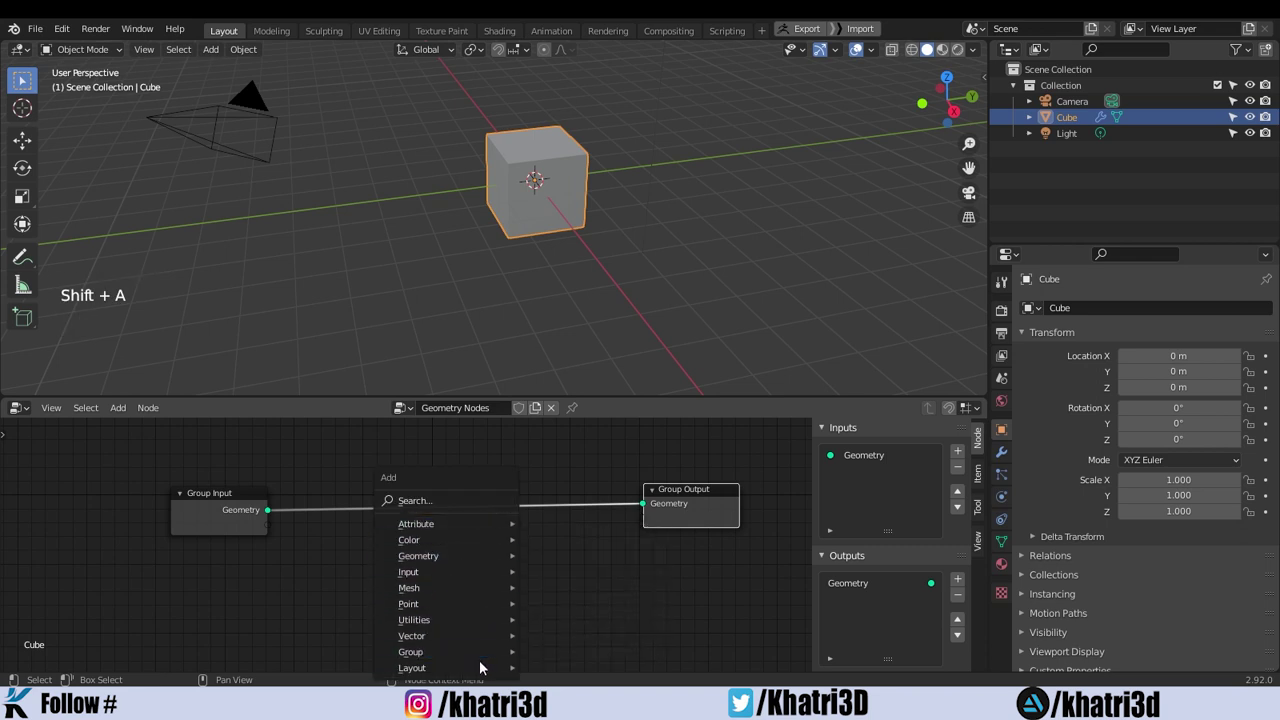
{"action": "mouse_move", "coordinate": [475, 673]}
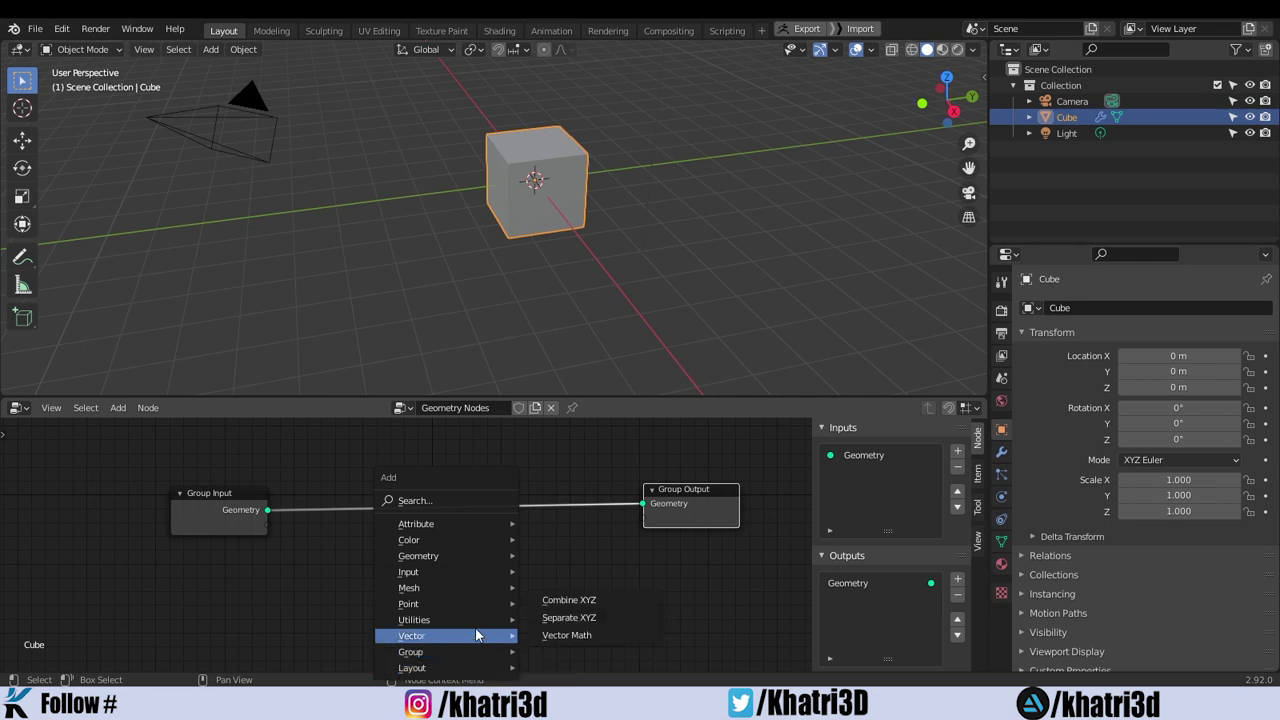
{"action": "mouse_move", "coordinate": [470, 556]}
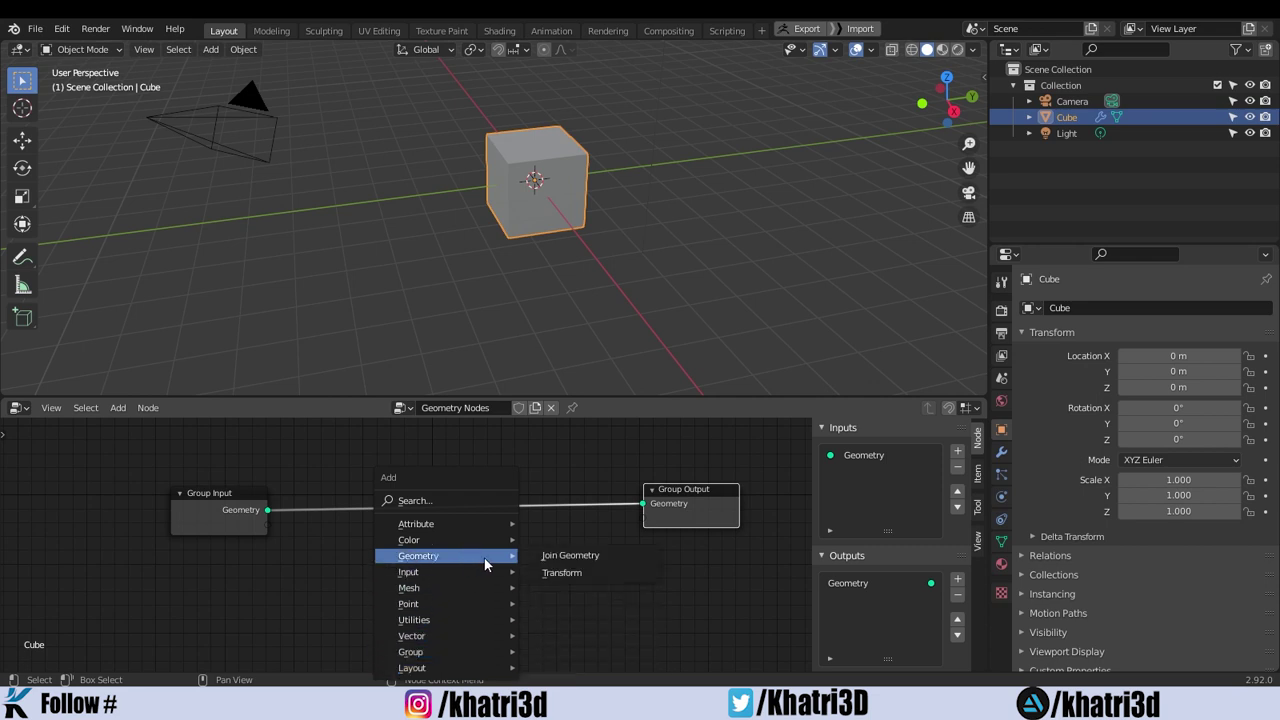
{"action": "left_click", "coordinate": [543, 574]}
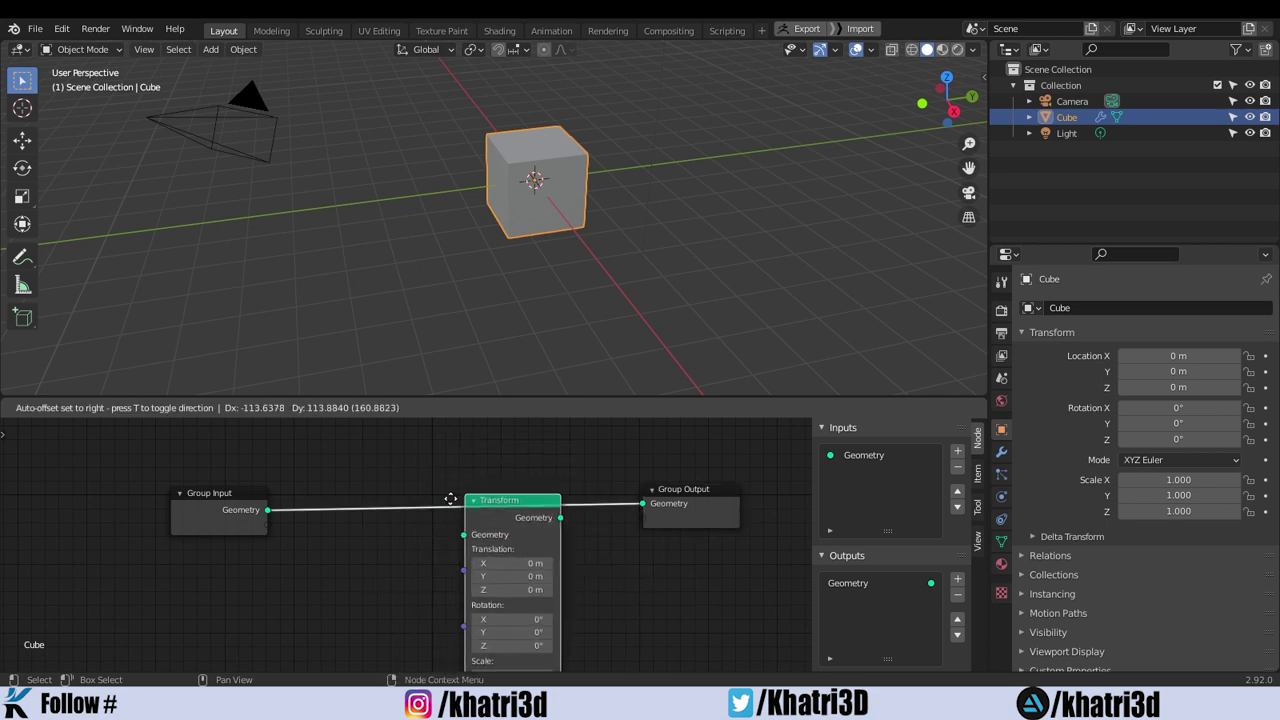
{"action": "left_click", "coordinate": [445, 441]}
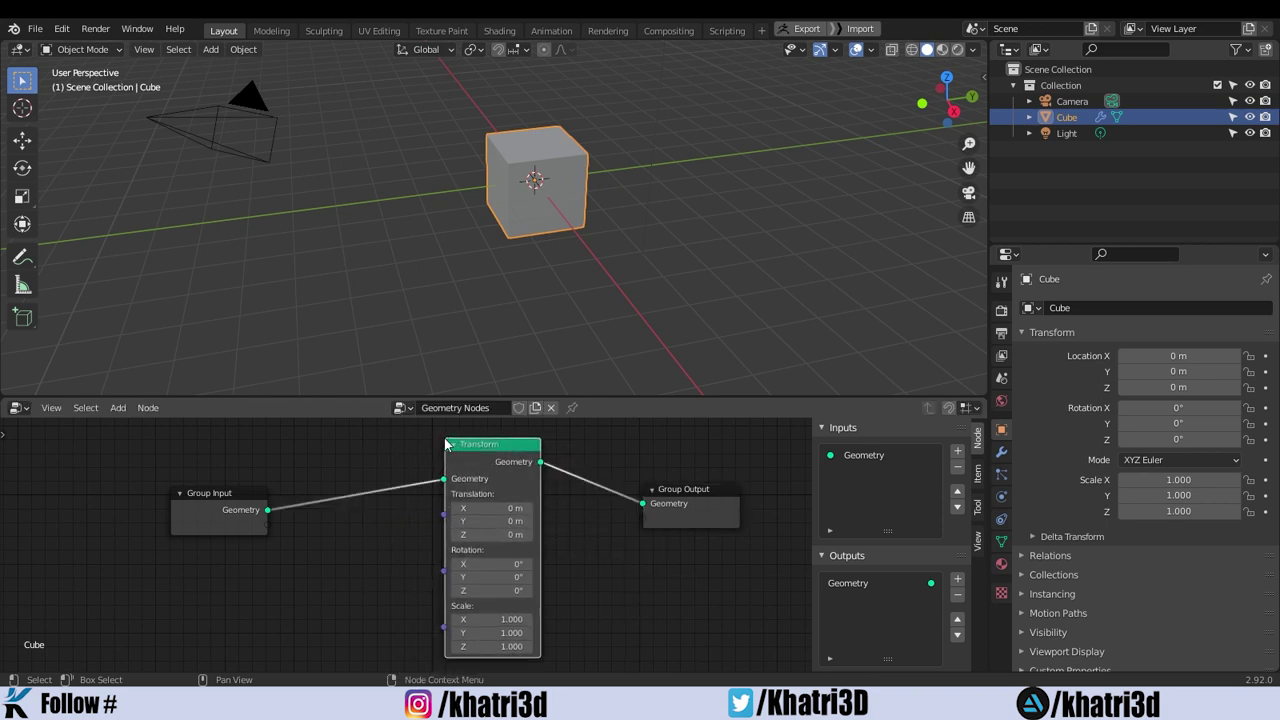
{"action": "middle_click_drag", "start_coordinate": [603, 553], "coordinate": [645, 533]}
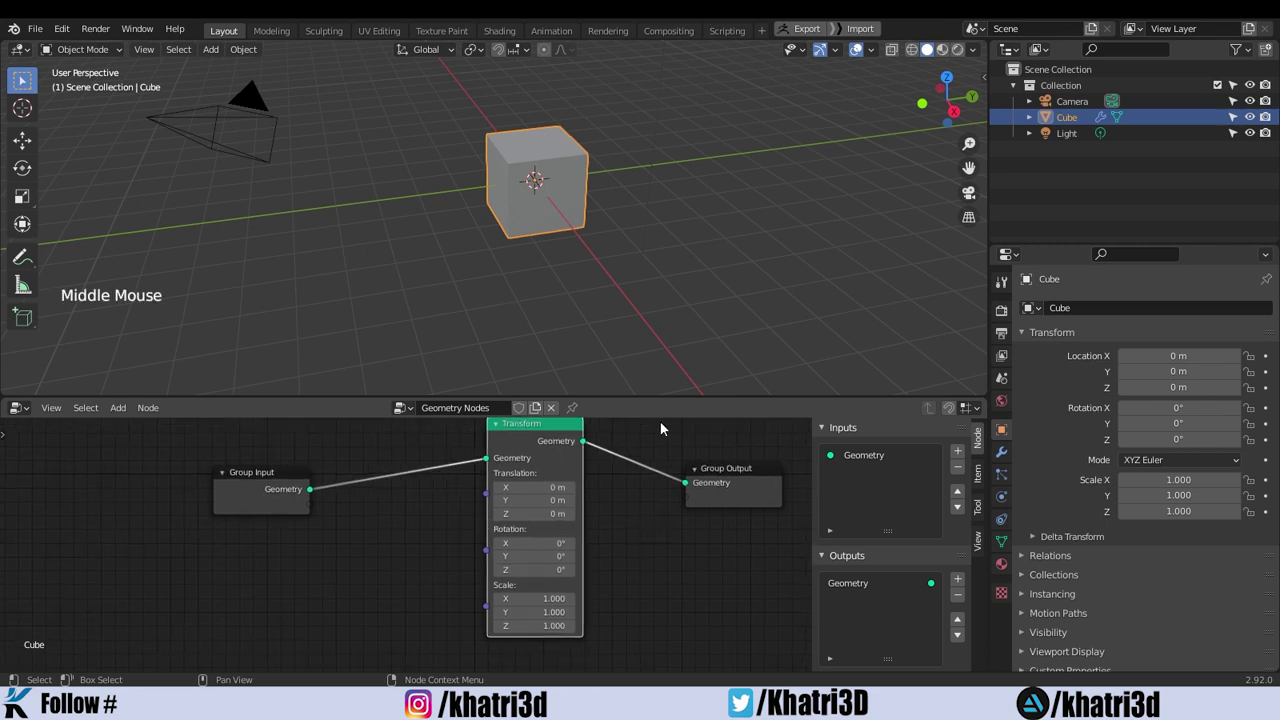
{"action": "left_click_drag", "start_coordinate": [653, 395], "coordinate": [651, 327]}
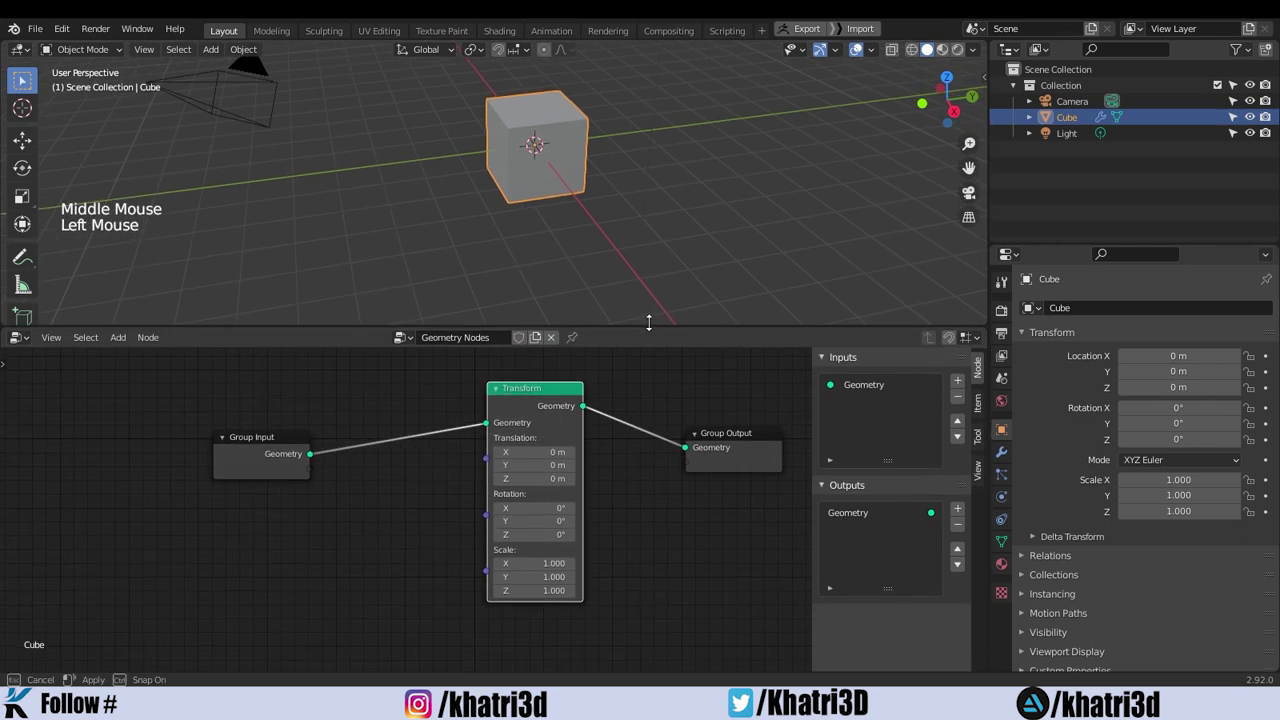
{"action": "middle_click_drag", "start_coordinate": [634, 463], "coordinate": [597, 459]}
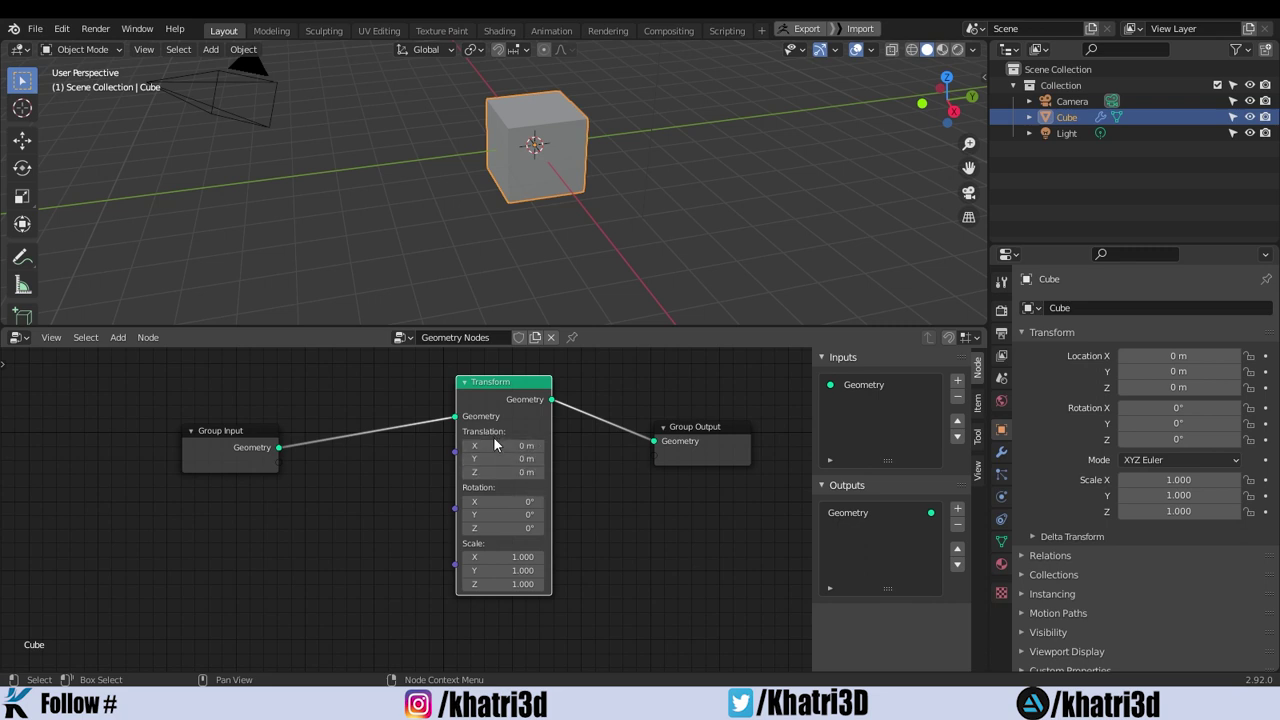
Try out the Transform node's translation with X at 0.5 m, its rotation and its scale, undoing each change.
{"action": "mouse_move", "coordinate": [495, 445]}
{"action": "left_mouse_down"}
{"action": "mouse_move", "coordinate": [572, 445]}
{"action": "mouse_move", "coordinate": [509, 445]}
{"action": "left_mouse_up"}
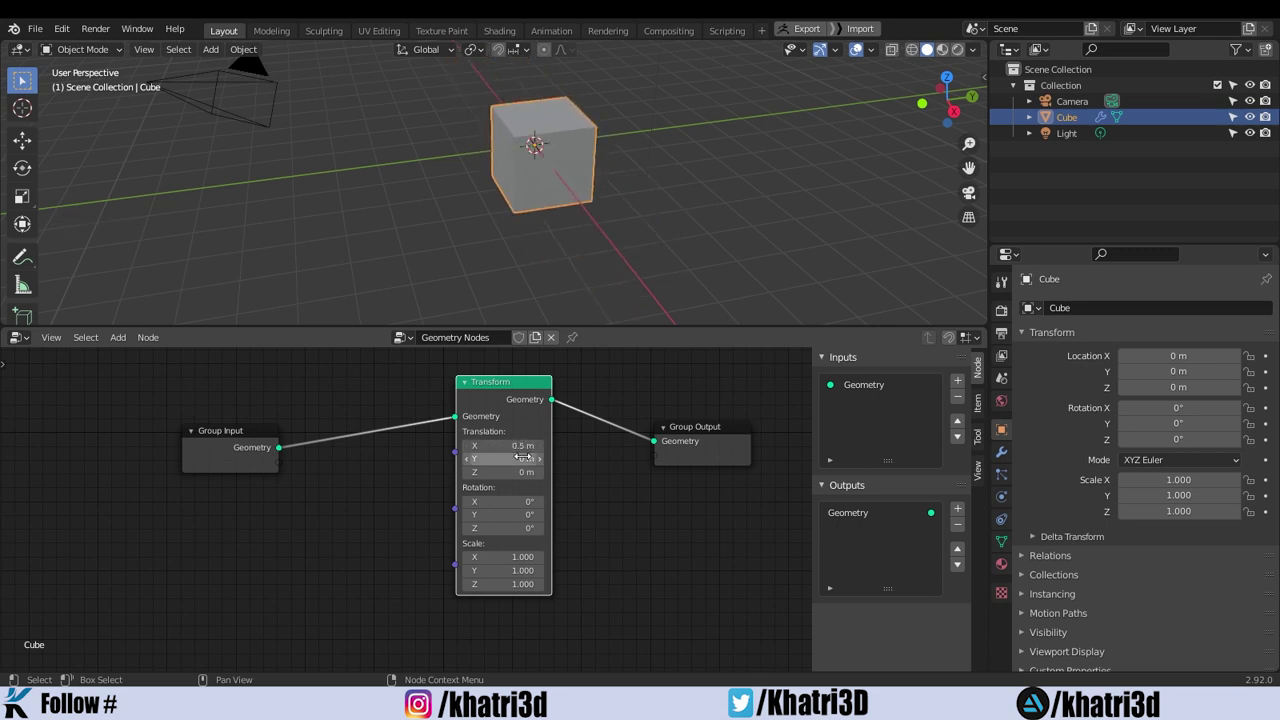
{"action": "key", "text": "ctrl+z"}
{"action": "left_click_drag", "start_coordinate": [505, 501], "coordinate": [566, 522]}
{"action": "key", "text": "ctrl+z"}
{"action": "mouse_move", "coordinate": [503, 572]}
{"action": "left_mouse_down"}
{"action": "mouse_move", "coordinate": [560, 572]}
{"action": "mouse_move", "coordinate": [503, 584]}
{"action": "left_mouse_up"}
{"action": "key", "text": "ctrl+z"}
{"action": "key", "text": "ctrl+z"}
{"action": "key", "text": "ctrl+z"}
Shift the Transform node slightly towards the Group Input node.
{"action": "middle_click_drag", "start_coordinate": [564, 474], "coordinate": [534, 525]}
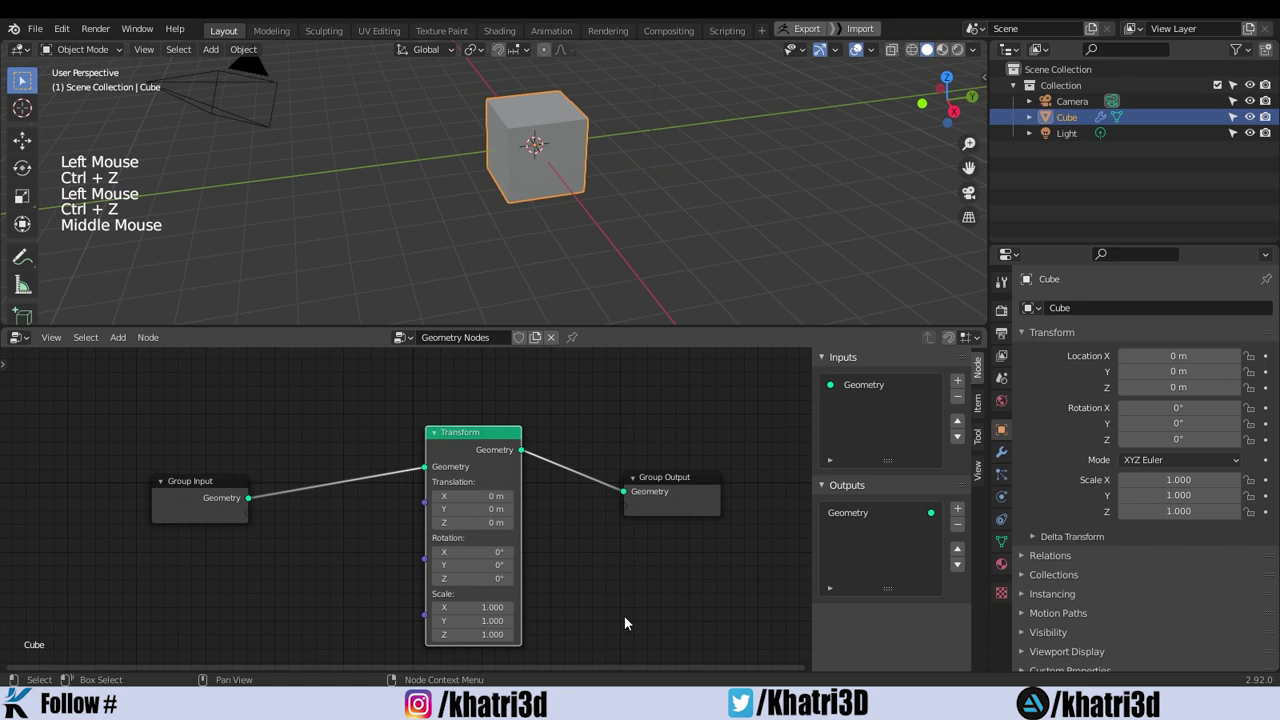
{"action": "left_click", "coordinate": [492, 436]}
{"action": "mouse_move", "coordinate": [492, 436]}
{"action": "left_mouse_down"}
{"action": "mouse_move", "coordinate": [432, 450]}
{"action": "mouse_move", "coordinate": [503, 425]}
{"action": "mouse_move", "coordinate": [473, 452]}
{"action": "mouse_move", "coordinate": [470, 433]}
{"action": "left_mouse_up"}
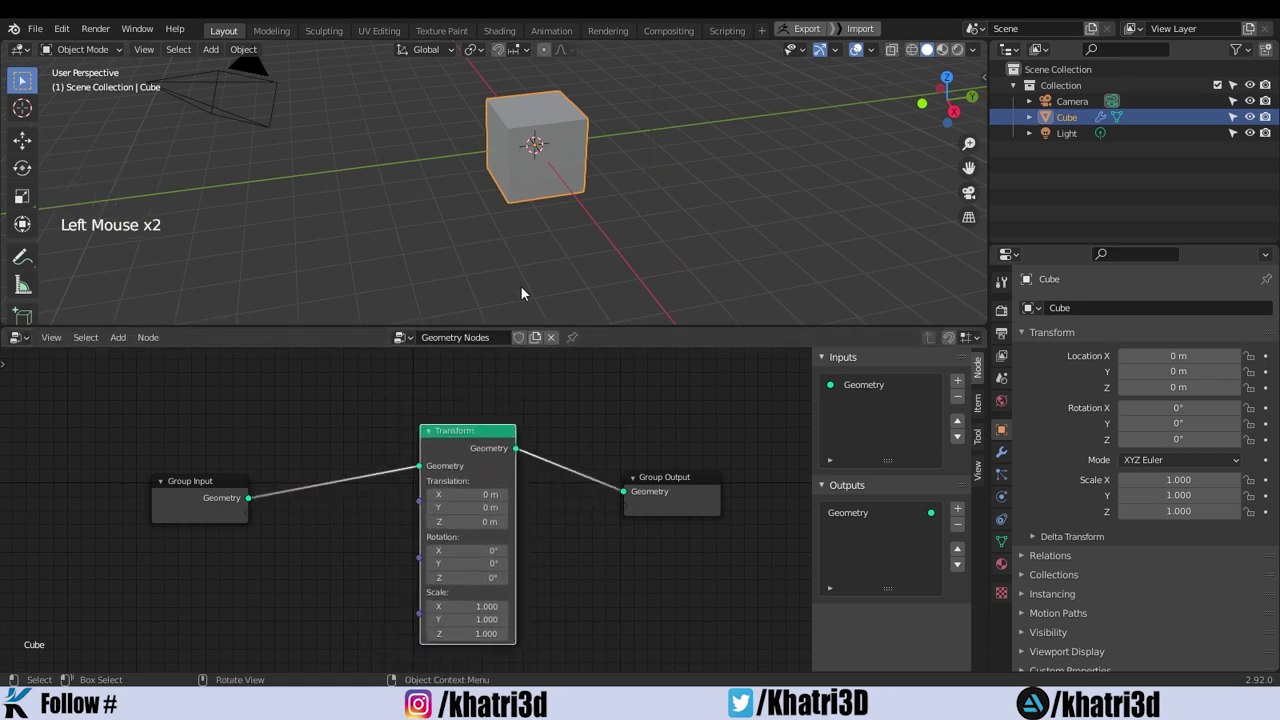
Try keyframing the Transform node's scale with X at 3.100 and again with X at 5.600.
{"action": "mouse_move", "coordinate": [467, 606]}
{"action": "left_mouse_down"}
{"action": "mouse_move", "coordinate": [520, 606]}
{"action": "mouse_move", "coordinate": [461, 607]}
{"action": "left_mouse_up"}
{"action": "key", "text": "k"}
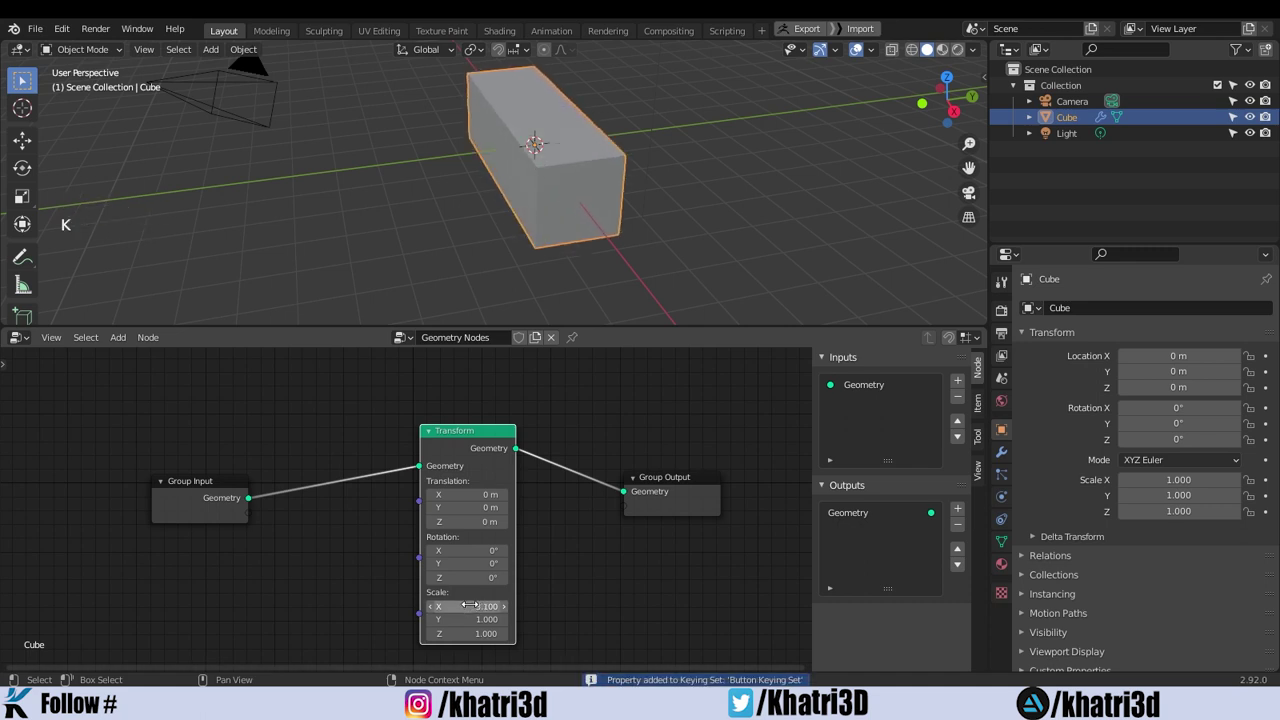
{"action": "key", "text": "j"}
{"action": "key", "text": "j"}
{"action": "key", "text": "j"}
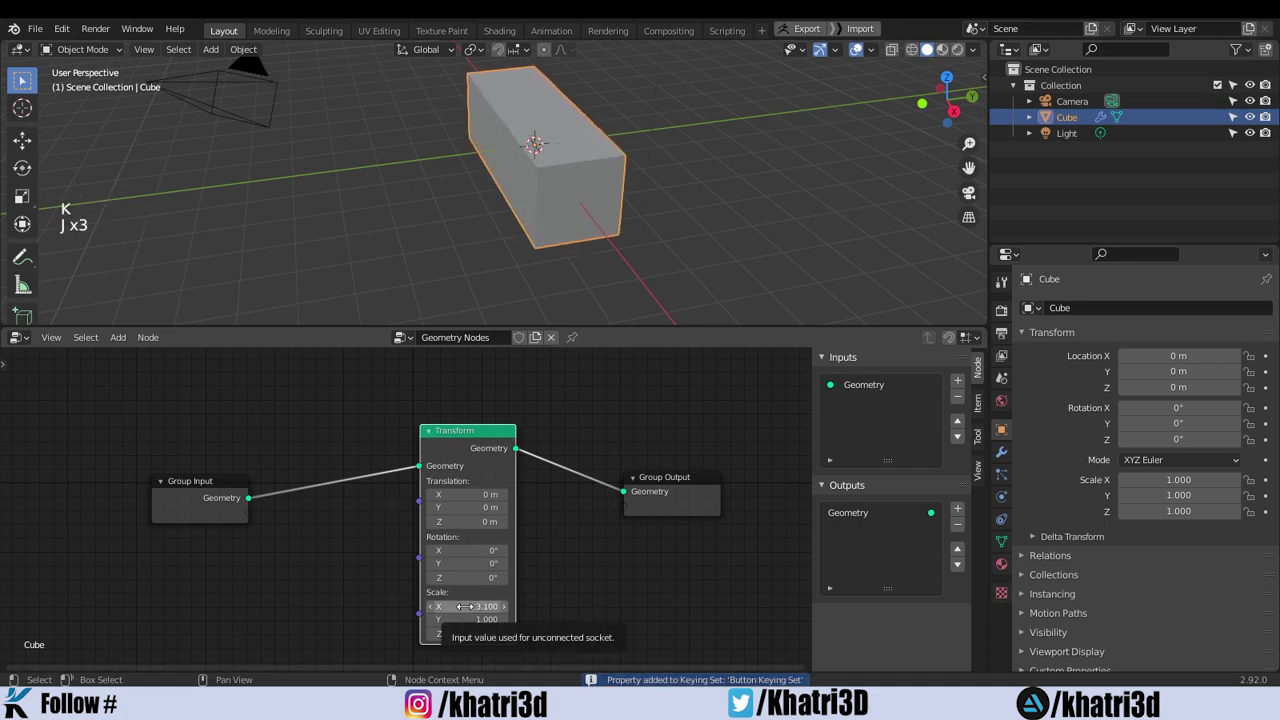
{"action": "key", "text": "i"}
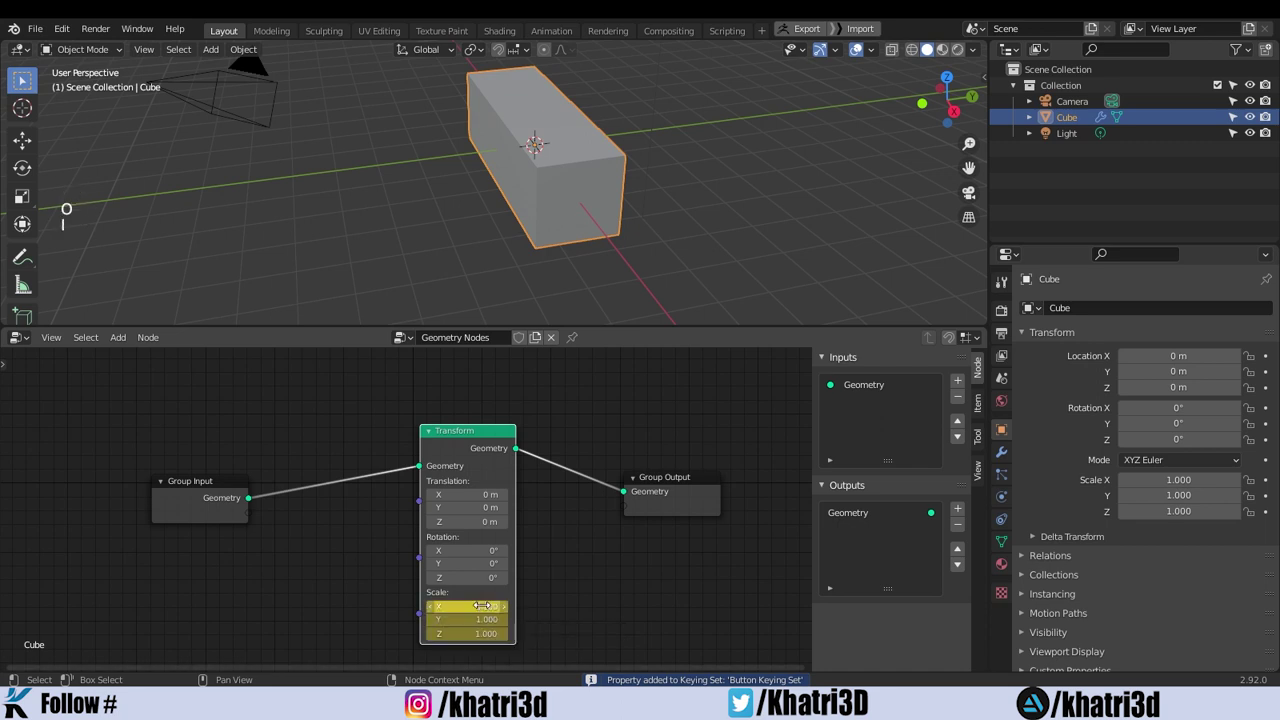
{"action": "key", "text": "i"}
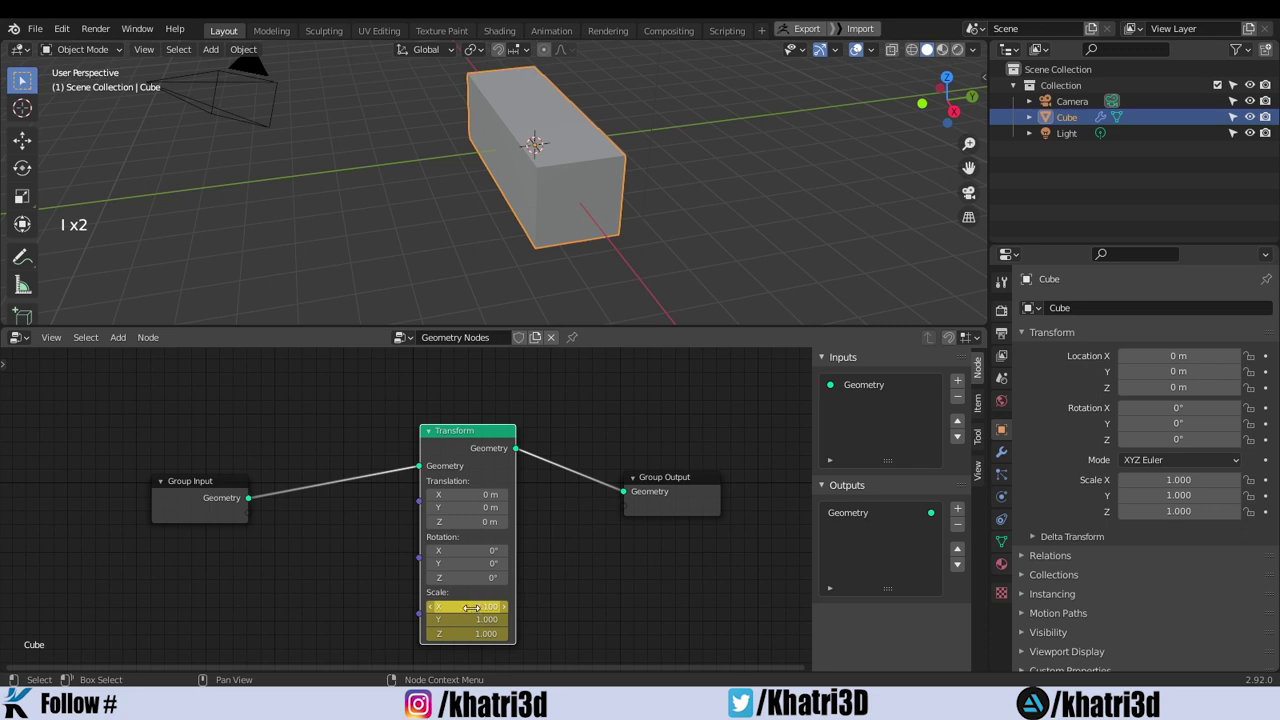
{"action": "left_click_drag", "start_coordinate": [470, 607], "coordinate": [640, 607]}
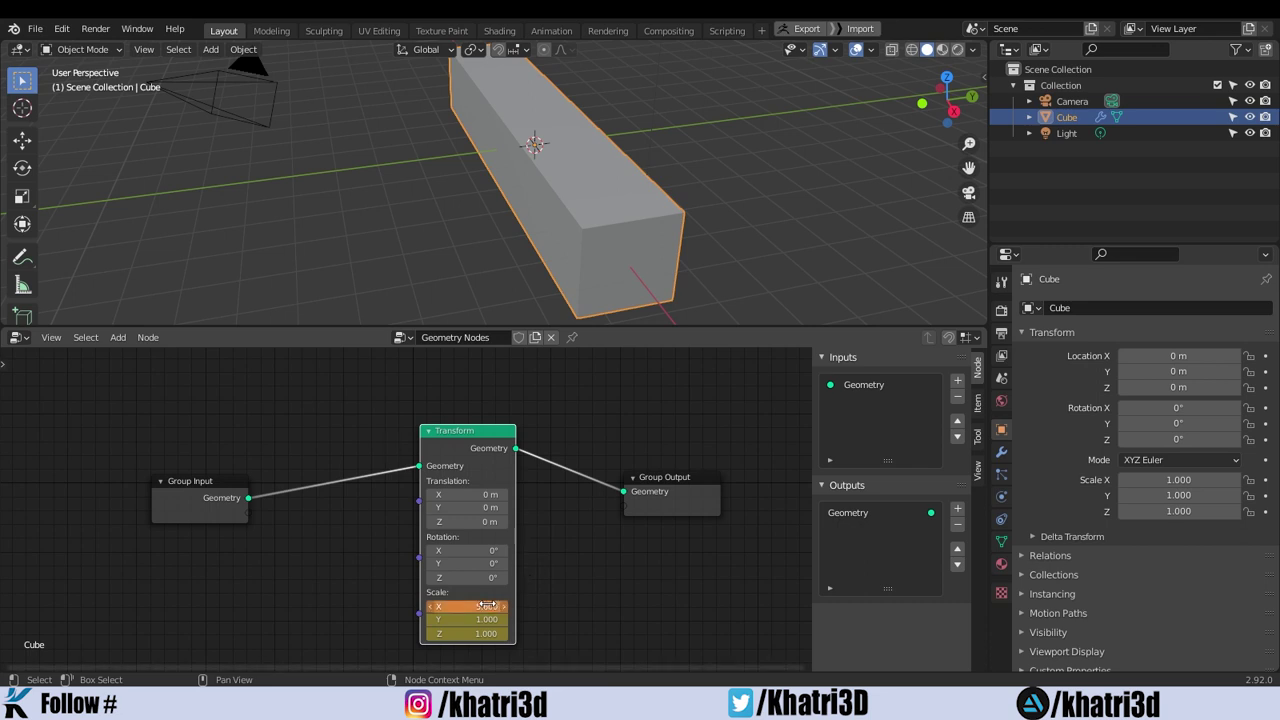
{"action": "key", "text": "i"}
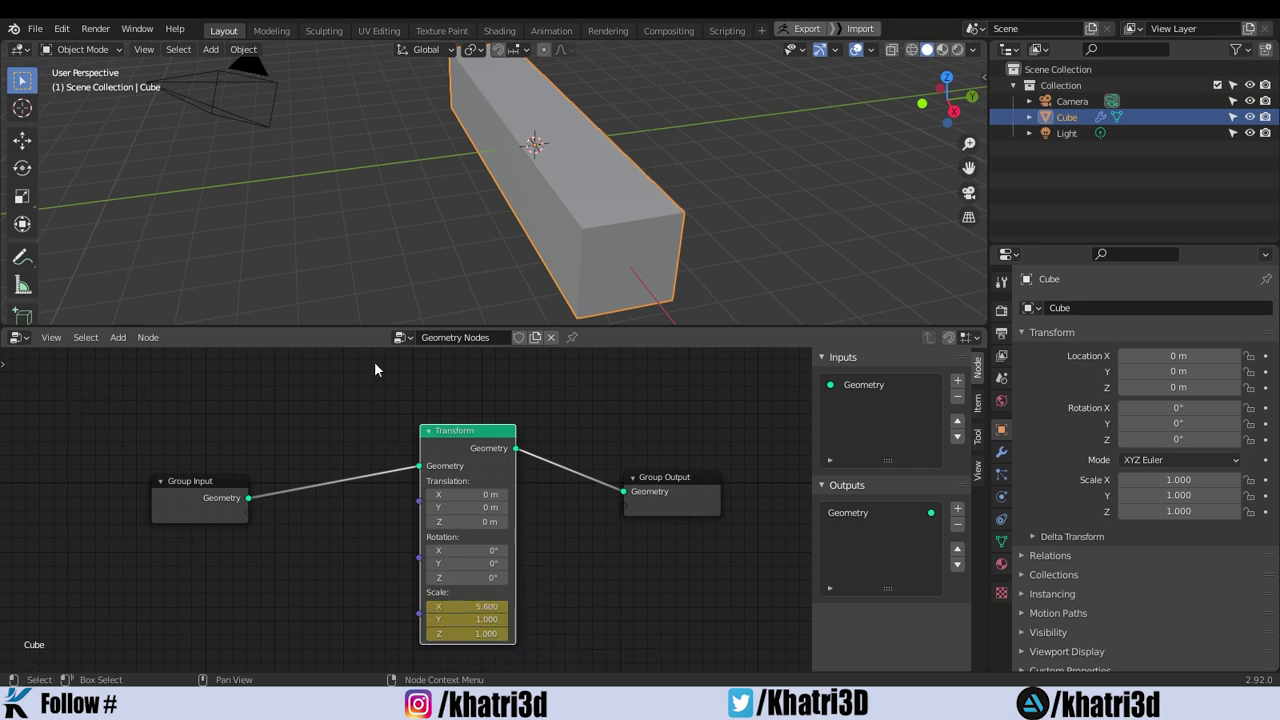
Undo the keyframes and X scale changes on the Transform node.
{"action": "key", "text": "ctrl+z"}
{"action": "key", "text": "ctrl+z"}
{"action": "key", "text": "ctrl+z"}
{"action": "key", "text": "ctrl+z"}
{"action": "key", "text": "ctrl+z"}
{"action": "key", "text": "ctrl+z"}
{"action": "key", "text": "ctrl+z"}
{"action": "key", "text": "ctrl+z"}
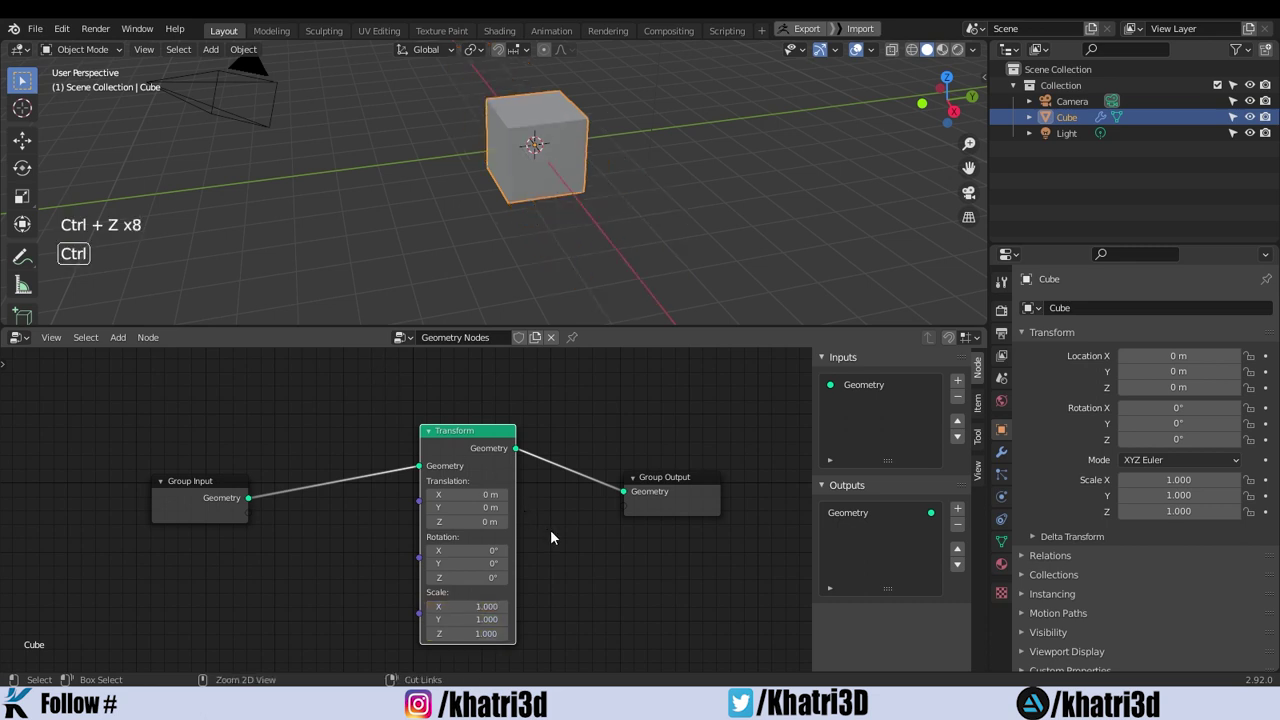
Add a plane mesh at the origin, enlarge it to several times the cube's width and apply its scale.
{"action": "middle_click_drag", "start_coordinate": [562, 575], "coordinate": [594, 563]}
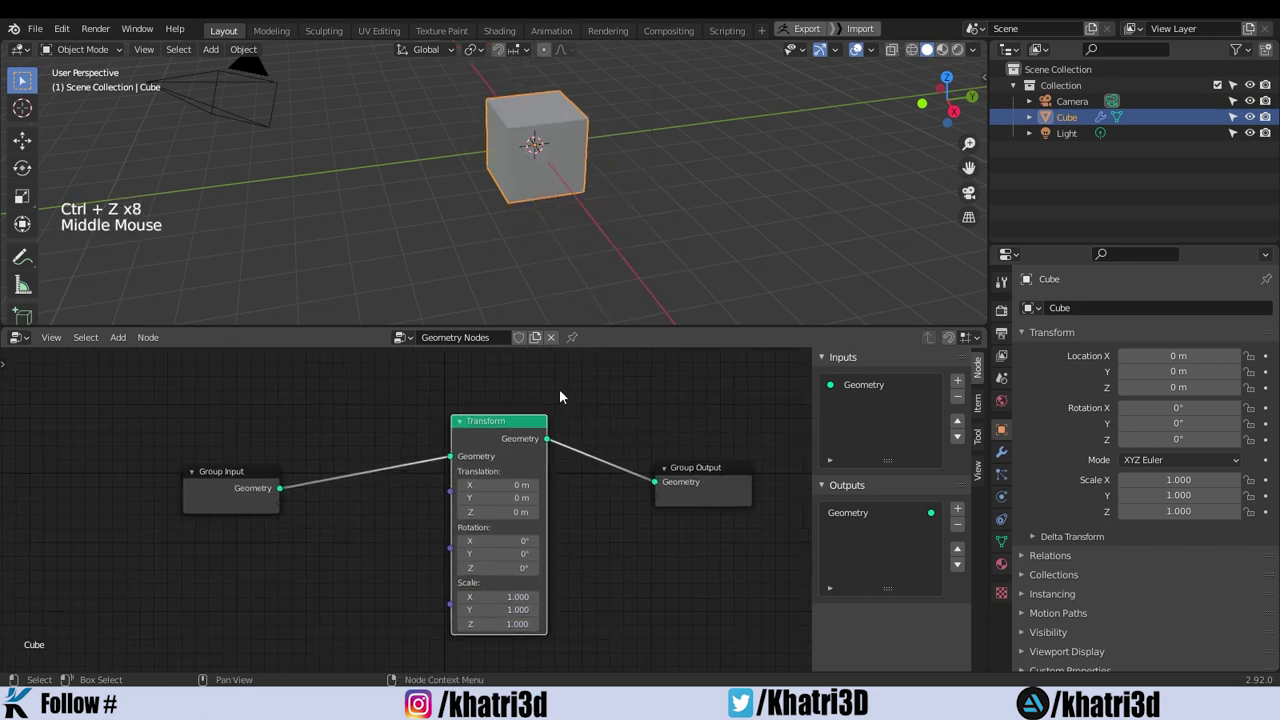
{"action": "middle_click_drag", "start_coordinate": [606, 253], "coordinate": [650, 290]}
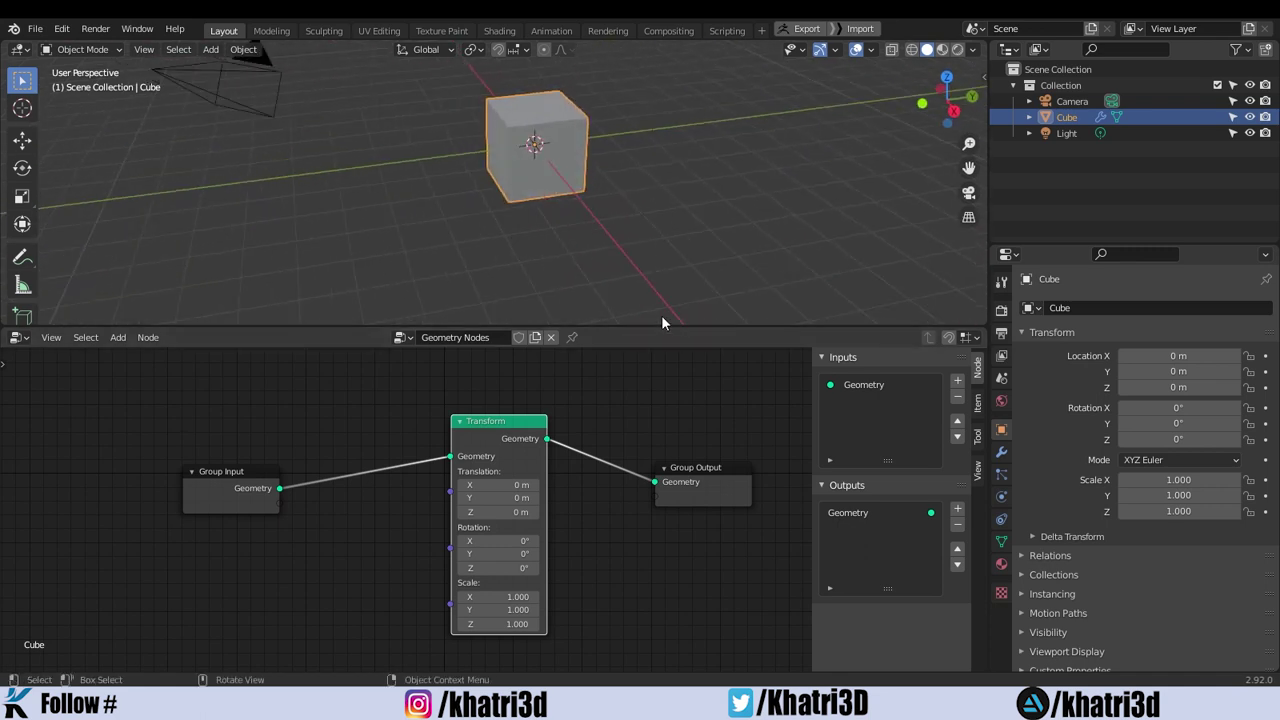
{"action": "left_click", "coordinate": [1001, 452]}
{"action": "key", "text": "shift+a"}
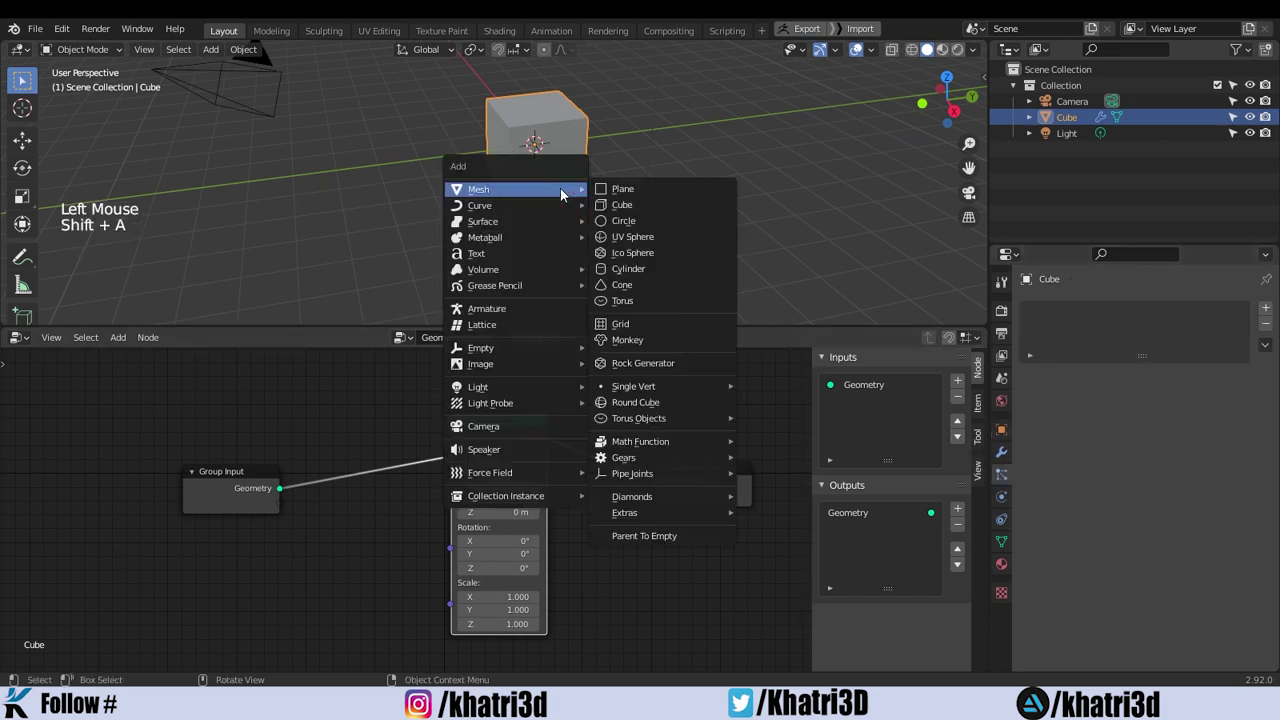
{"action": "left_click", "coordinate": [636, 189]}
{"action": "key", "text": "s"}
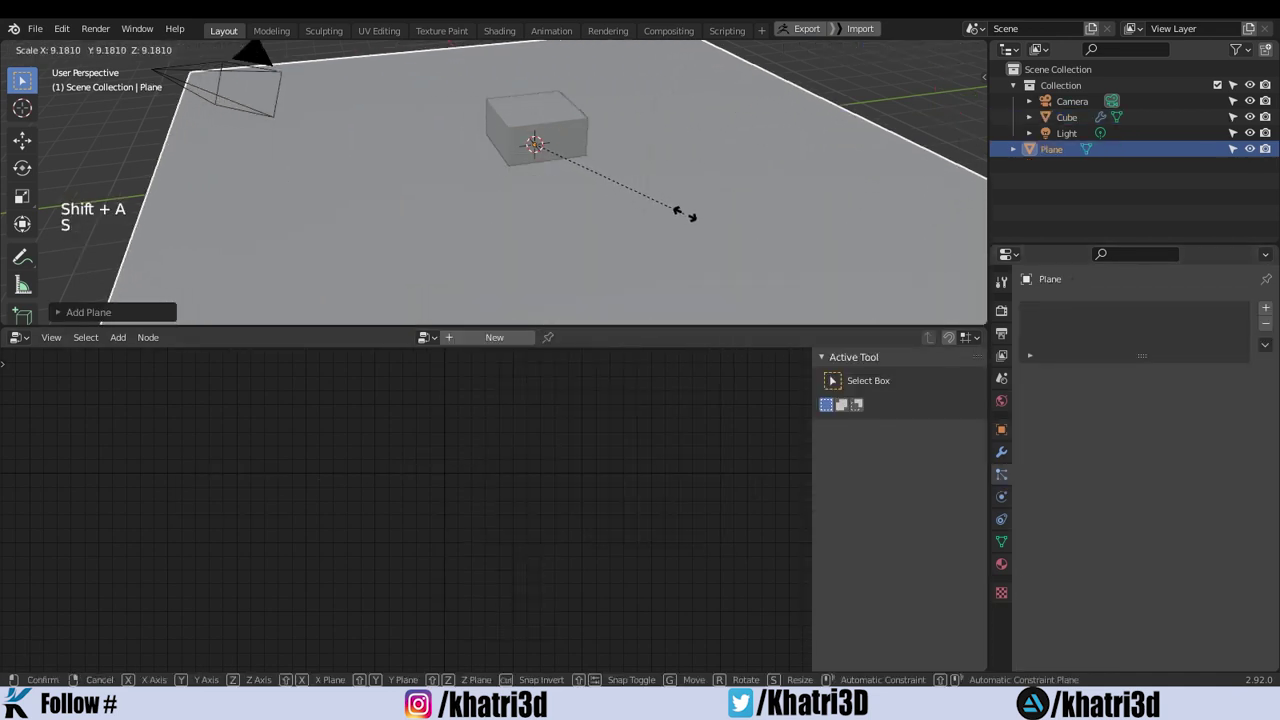
{"action": "left_click", "coordinate": [657, 207]}
{"action": "key", "text": "ctrl+a"}
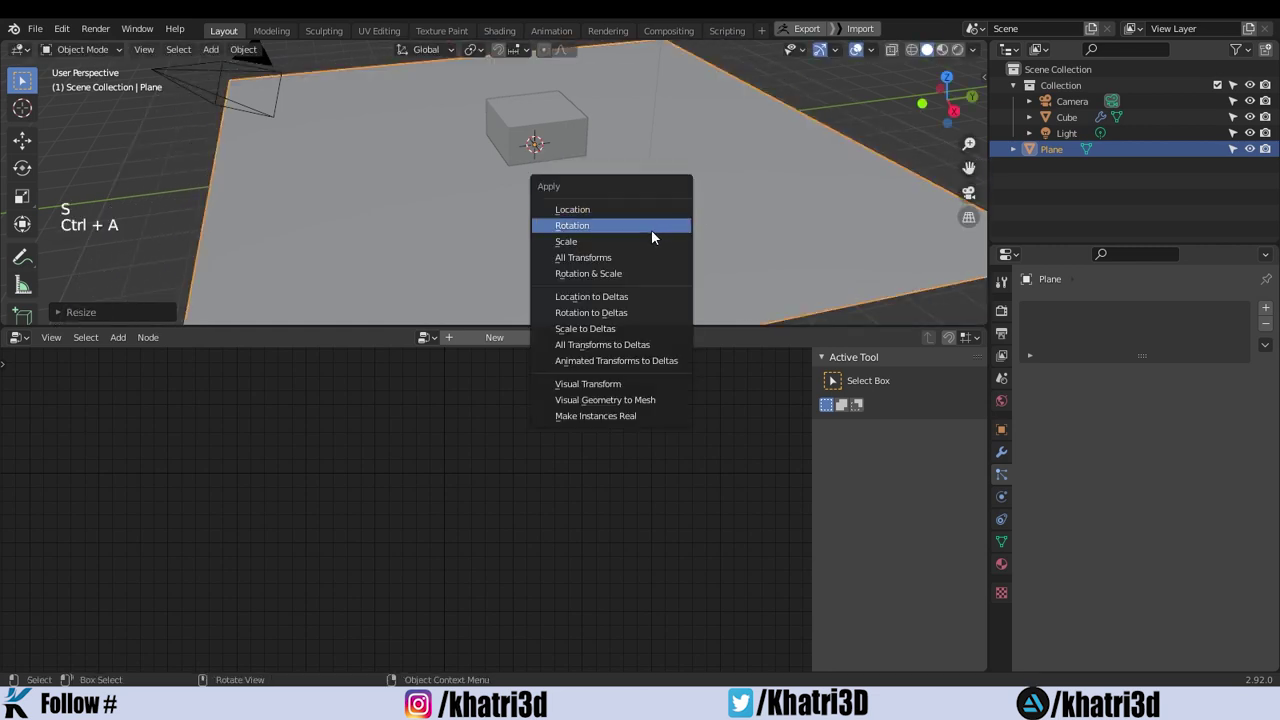
{"action": "left_click", "coordinate": [650, 241]}
Move the cube off the plane, placing it beside the plane along the positive Y axis.
{"action": "left_click", "coordinate": [517, 143]}
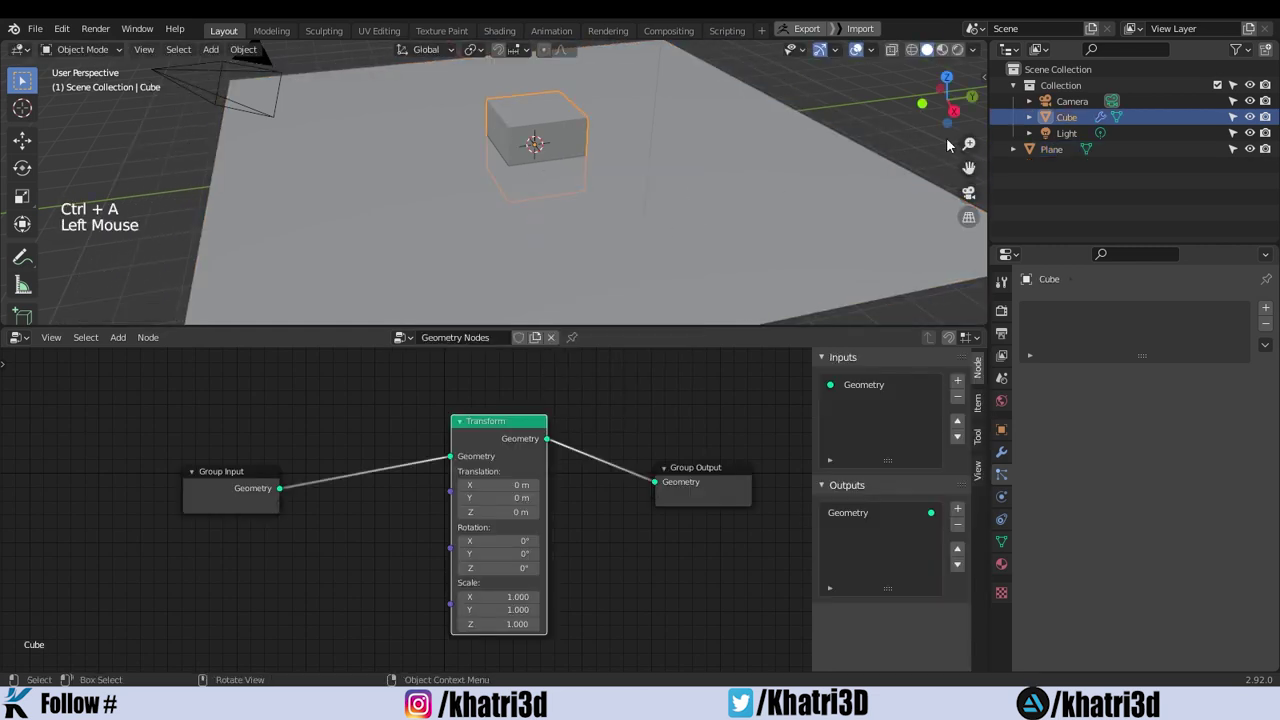
{"action": "left_click_drag", "start_coordinate": [968, 144], "coordinate": [968, 250]}
{"action": "middle_click_drag", "start_coordinate": [752, 144], "coordinate": [746, 148]}
{"action": "key", "text": "g"}
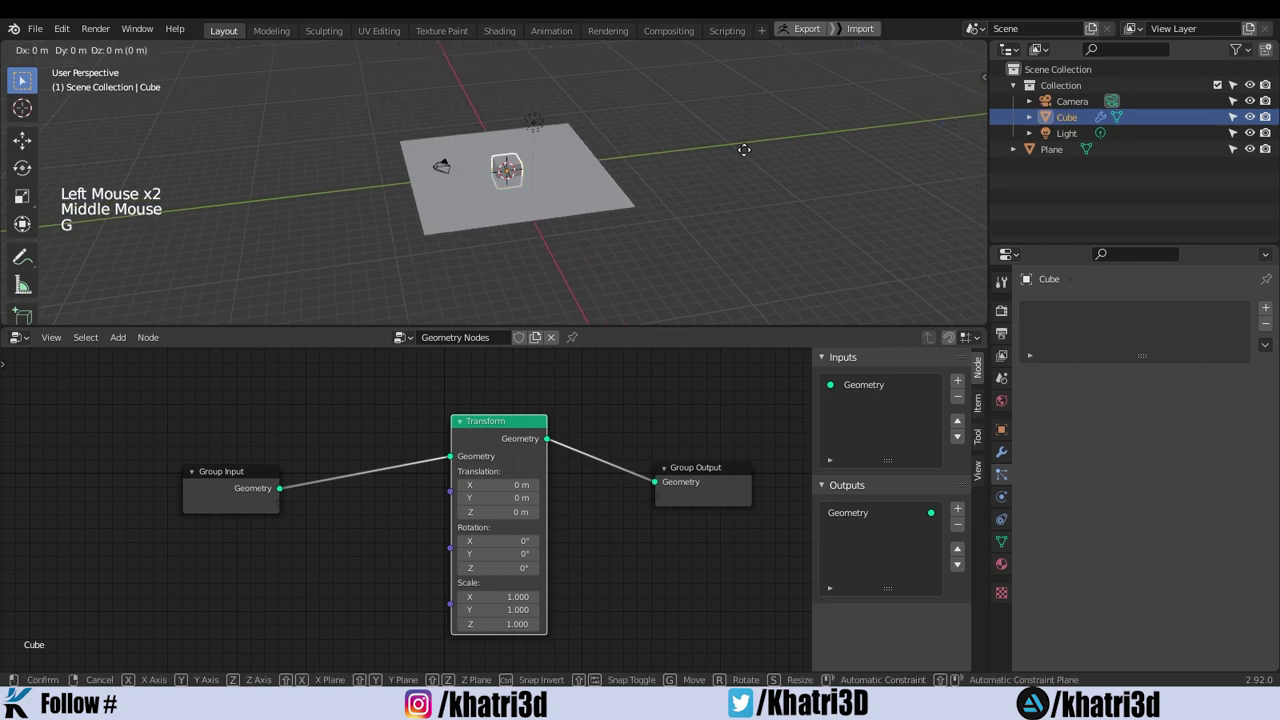
{"action": "left_click", "coordinate": [932, 120]}
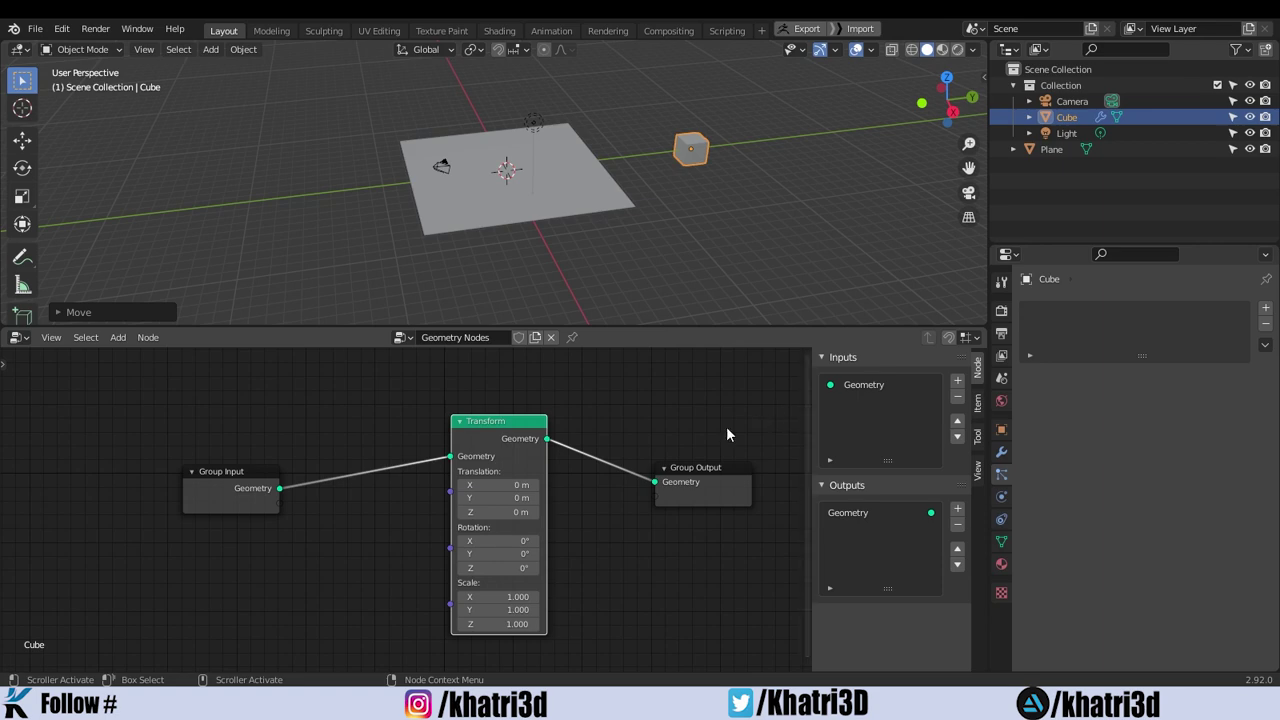
Subdivide the plane's mesh with 20 cuts and return to Object Mode.
{"action": "mouse_move", "coordinate": [645, 197]}
{"action": "middle_mouse_down"}
{"action": "mouse_move", "coordinate": [642, 230]}
{"action": "mouse_move", "coordinate": [646, 214]}
{"action": "middle_mouse_up"}
{"action": "left_click", "coordinate": [595, 216]}
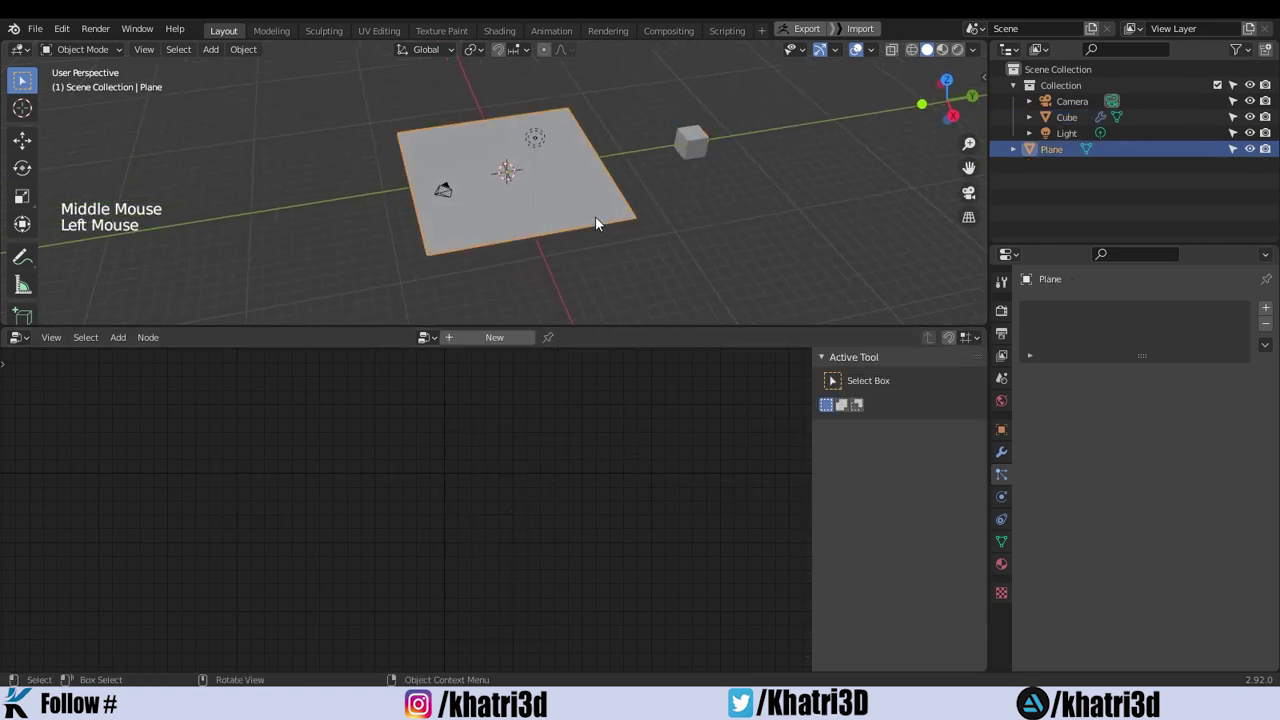
{"action": "key", "text": "Tab"}
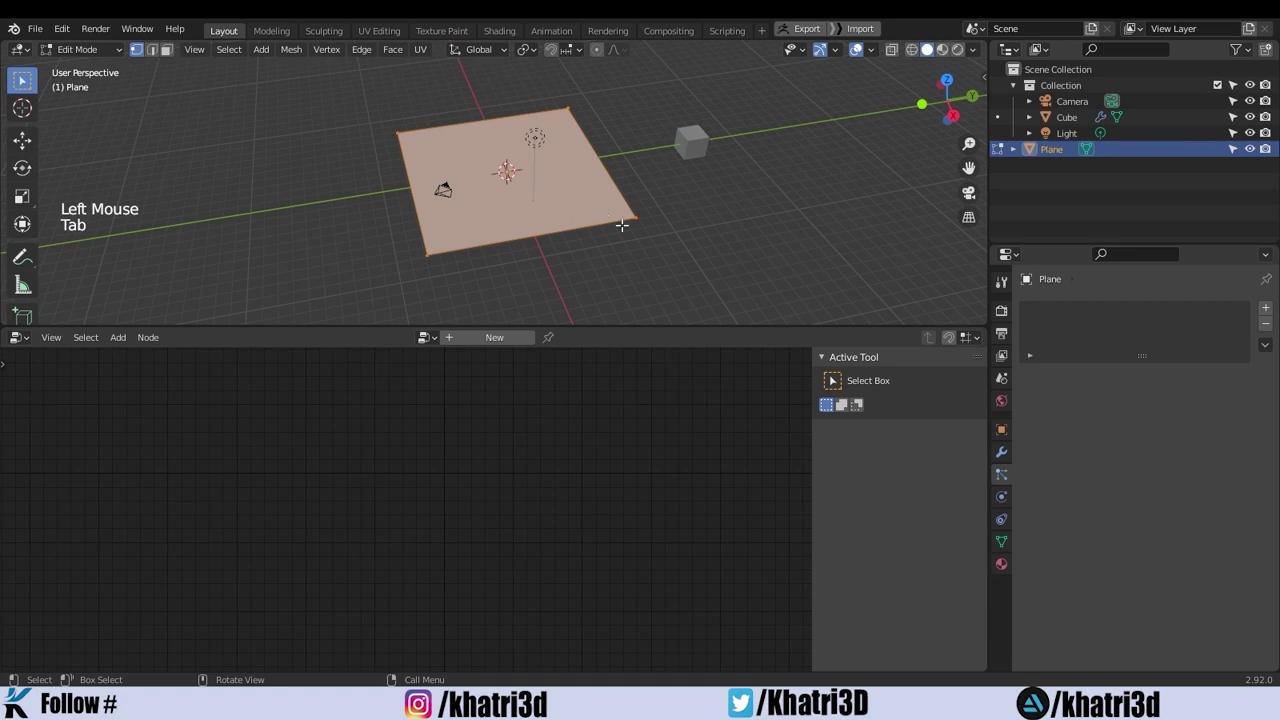
{"action": "right_click", "coordinate": [478, 207]}
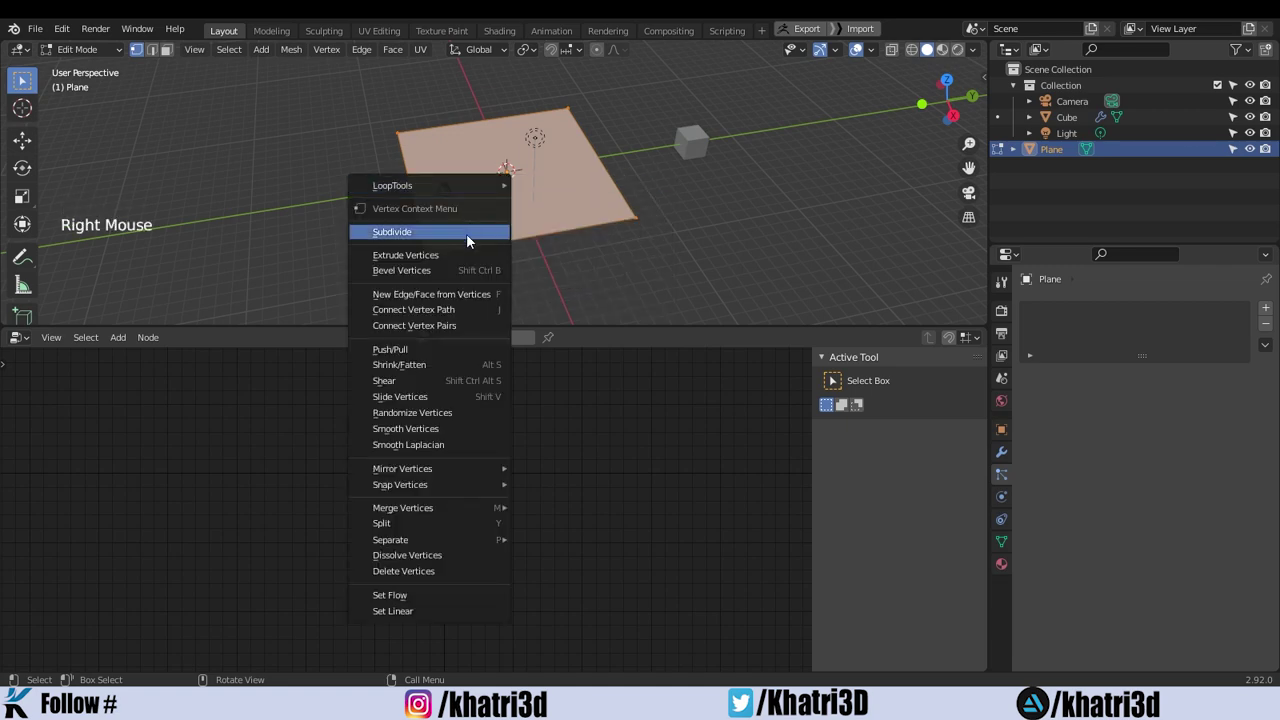
{"action": "left_click", "coordinate": [466, 232]}
{"action": "left_click", "coordinate": [88, 312]}
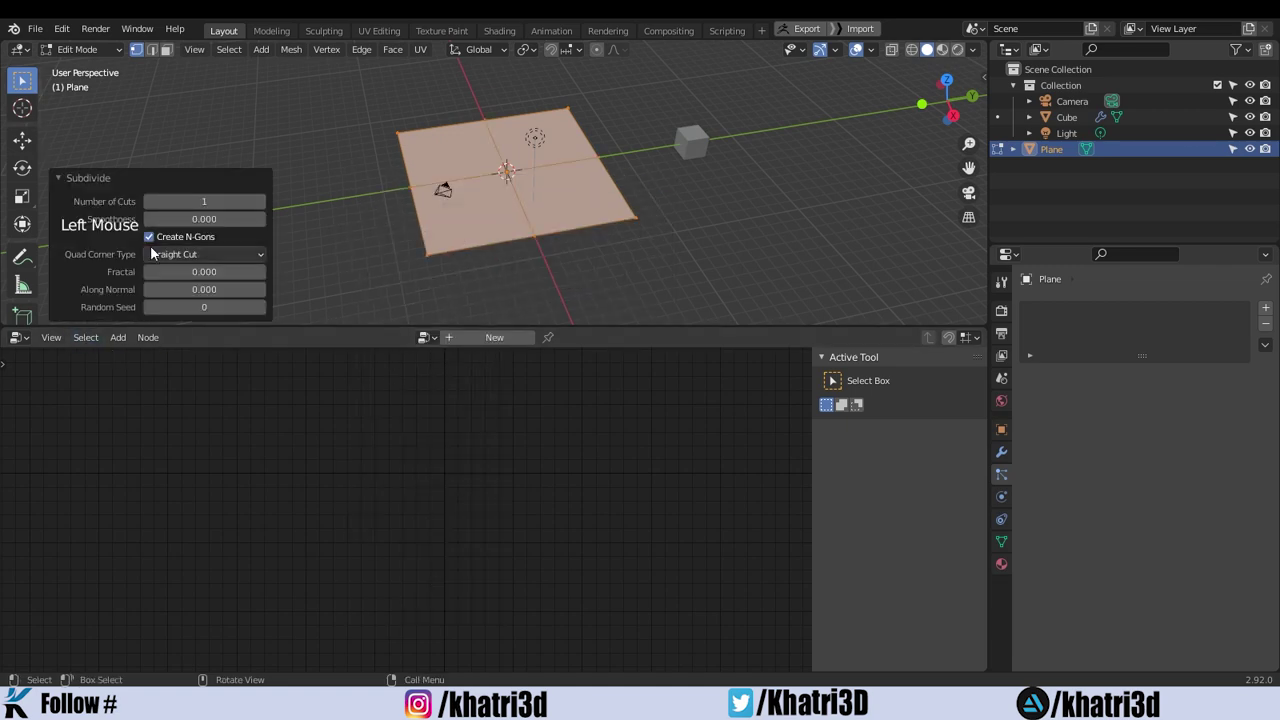
{"action": "double_click", "coordinate": [191, 202]}
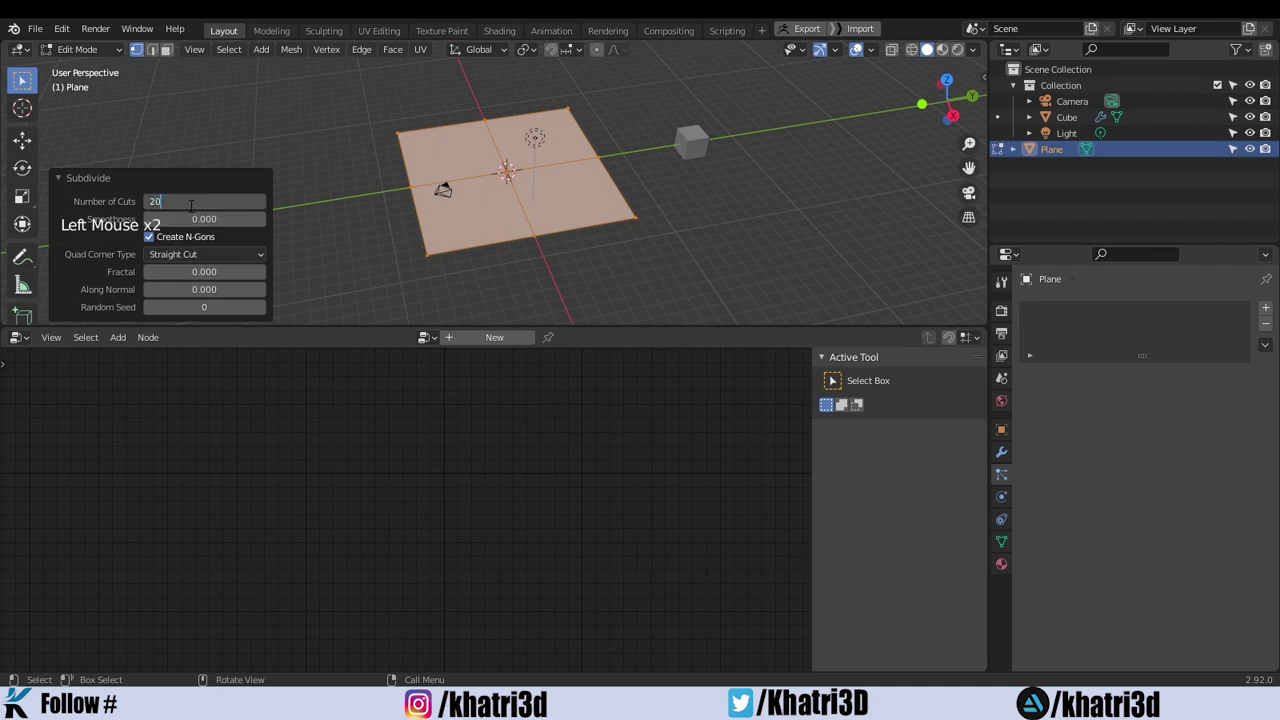
{"action": "type", "text": "20"}
{"action": "key", "text": "Return"}
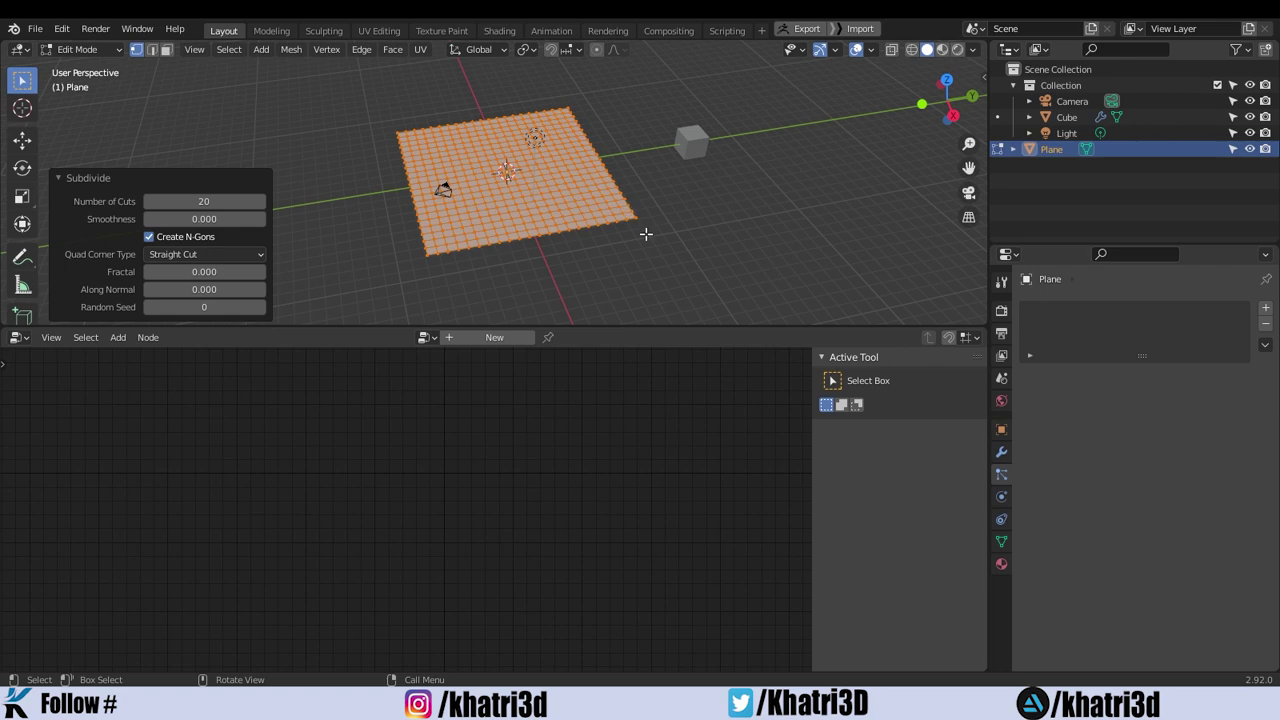
{"action": "key", "text": "Tab"}
Examine the plane's subdivided mesh in Edit Mode and compare the plane's node setup with the cube's.
{"action": "left_click", "coordinate": [610, 219]}
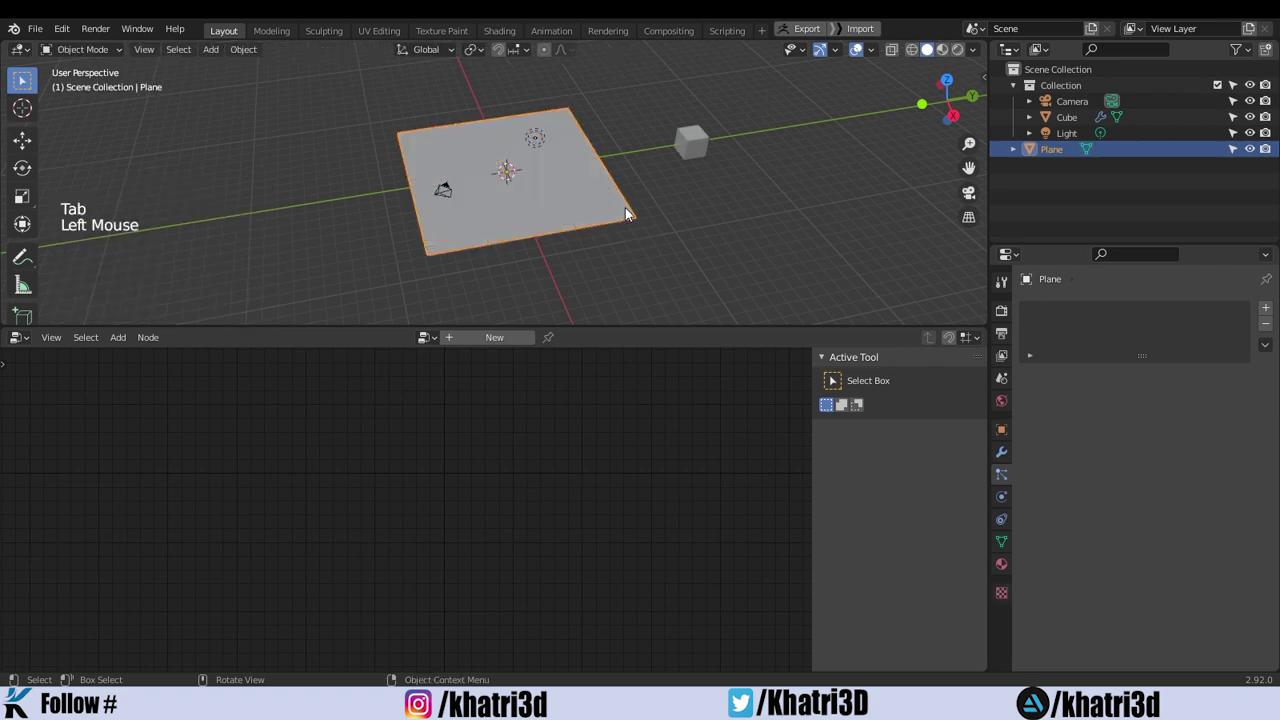
{"action": "key", "text": "Tab"}
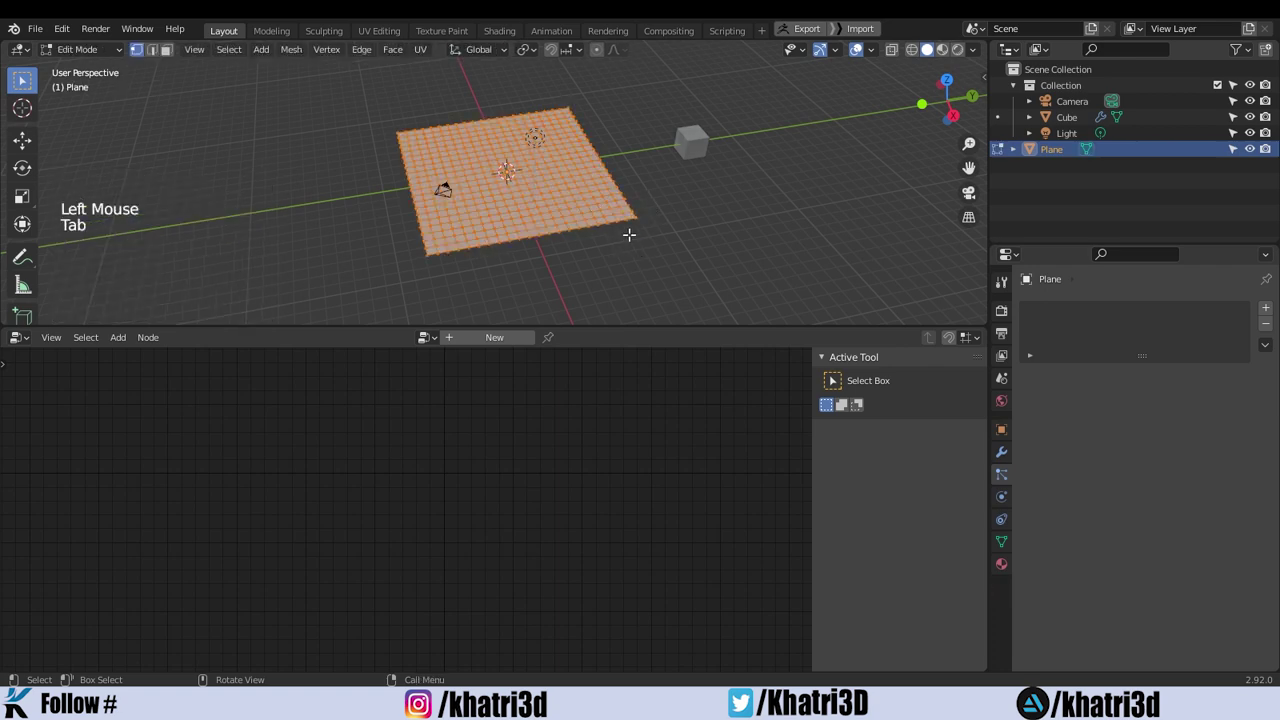
{"action": "key", "text": "Tab"}
{"action": "left_click", "coordinate": [683, 158]}
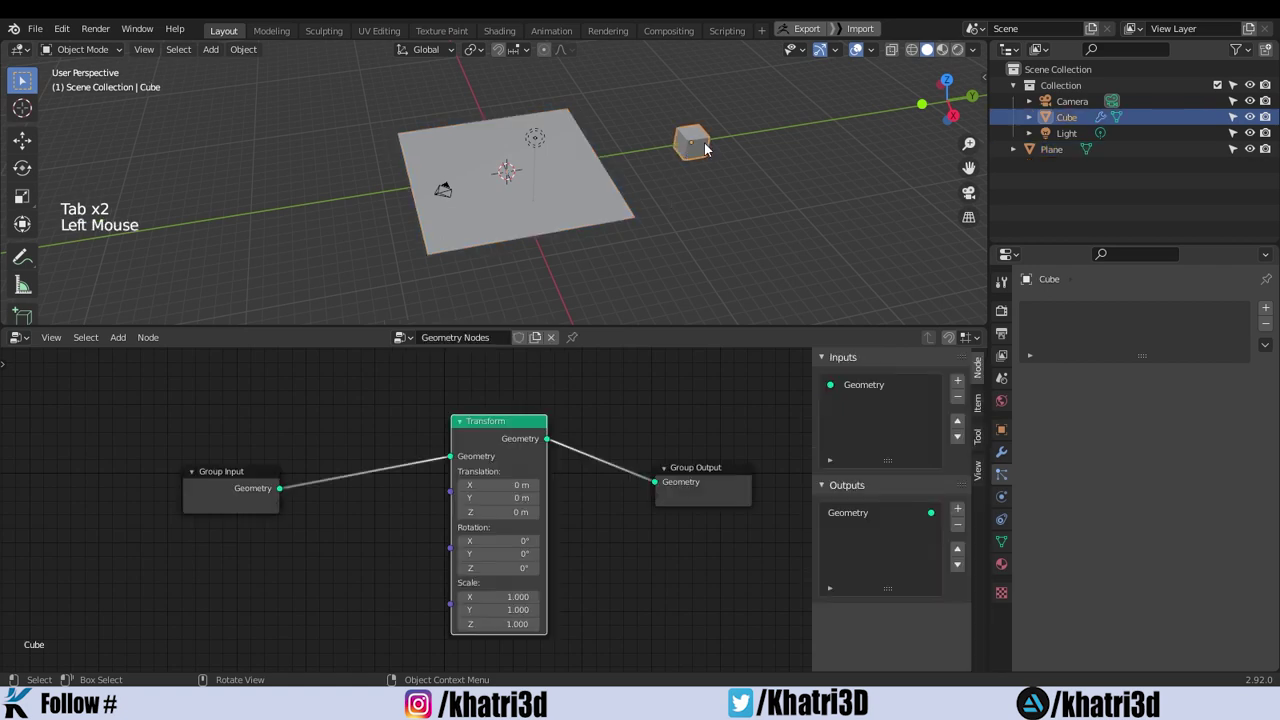
{"action": "middle_click_drag", "start_coordinate": [677, 273], "coordinate": [681, 235]}
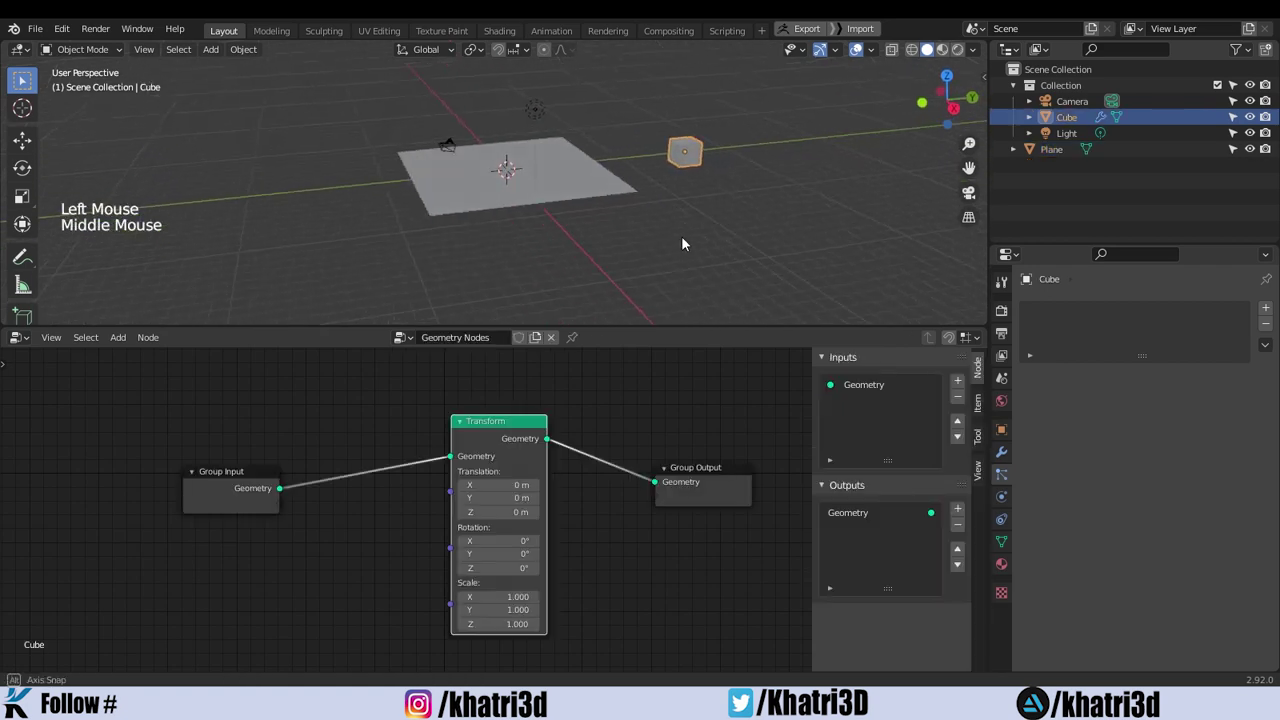
{"action": "left_click", "coordinate": [636, 188]}
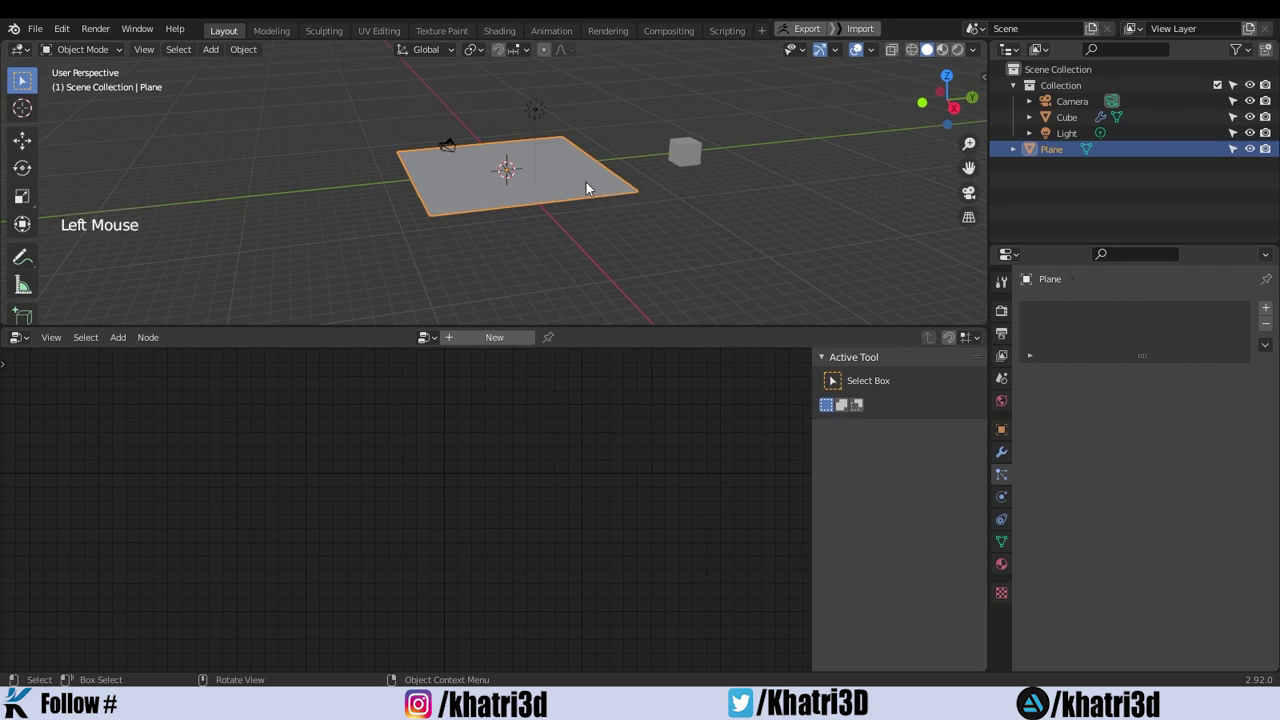
{"action": "key", "text": "Tab"}
{"action": "key", "text": "Tab"}
{"action": "left_click", "coordinate": [700, 150]}
{"action": "middle_click_drag", "start_coordinate": [700, 150], "coordinate": [626, 200]}
{"action": "left_click", "coordinate": [626, 200]}
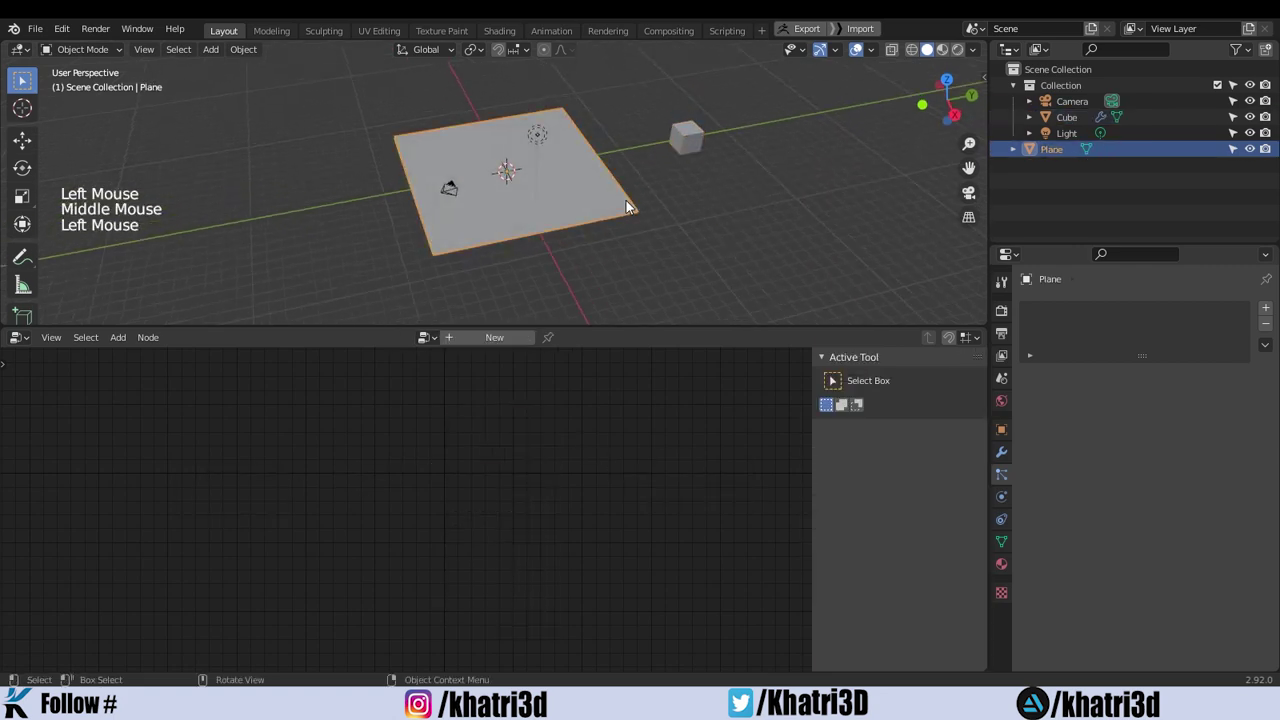
Try unlinking the Geometry Nodes tree from the cube, and undo the change.
{"action": "left_click", "coordinate": [691, 146]}
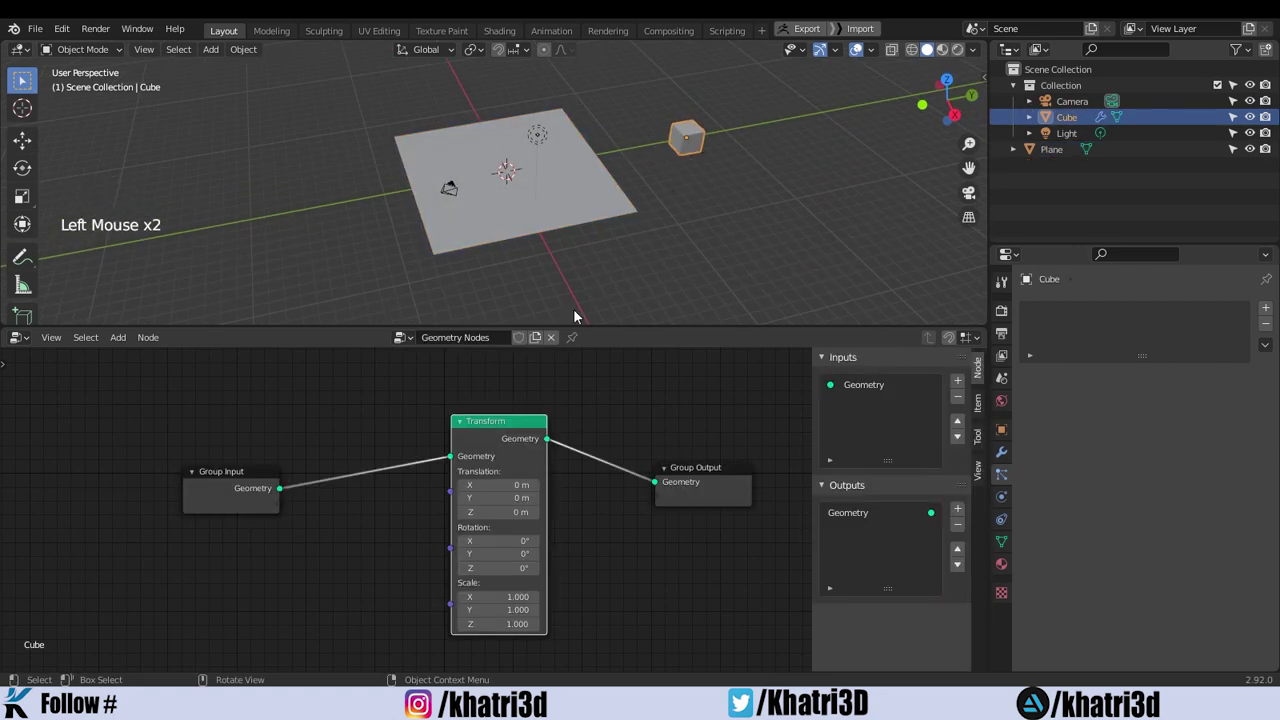
{"action": "left_click", "coordinate": [551, 337]}
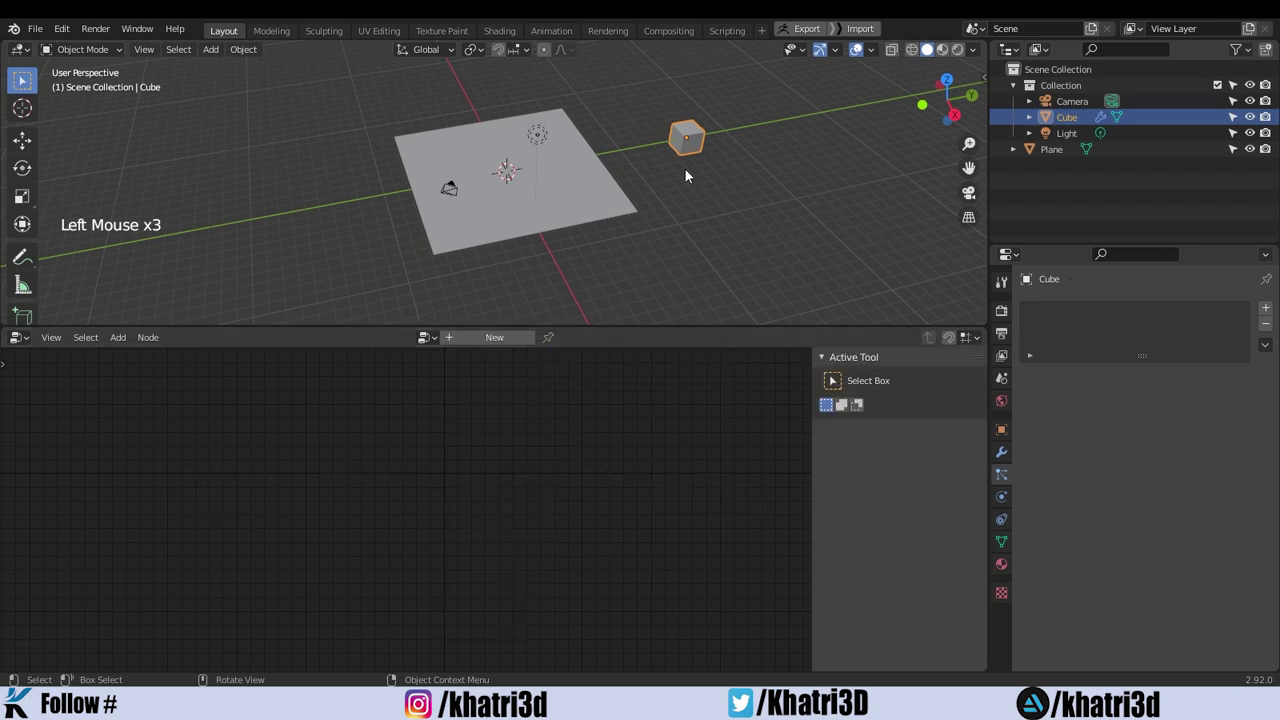
{"action": "mouse_move", "coordinate": [700, 172]}
{"action": "middle_mouse_down"}
{"action": "mouse_move", "coordinate": [717, 157]}
{"action": "mouse_move", "coordinate": [677, 191]}
{"action": "mouse_move", "coordinate": [786, 166]}
{"action": "mouse_move", "coordinate": [693, 163]}
{"action": "middle_mouse_up"}
{"action": "key", "text": "ctrl+z"}
{"action": "key", "text": "ctrl+z"}
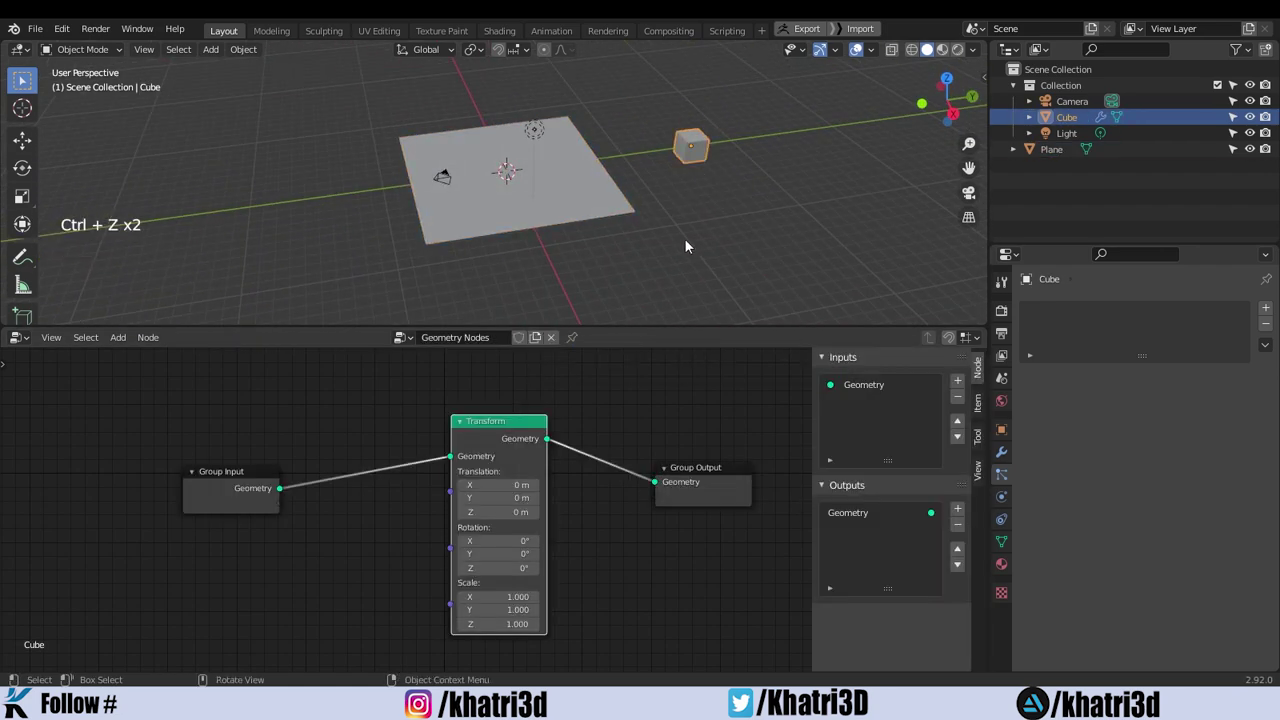
Toggle the viewport display of the cube's GeometryNodes modifier off and on, and unlink its node tree.
{"action": "mouse_move", "coordinate": [511, 447]}
{"action": "left_mouse_down"}
{"action": "mouse_move", "coordinate": [489, 445]}
{"action": "mouse_move", "coordinate": [499, 442]}
{"action": "left_mouse_up"}
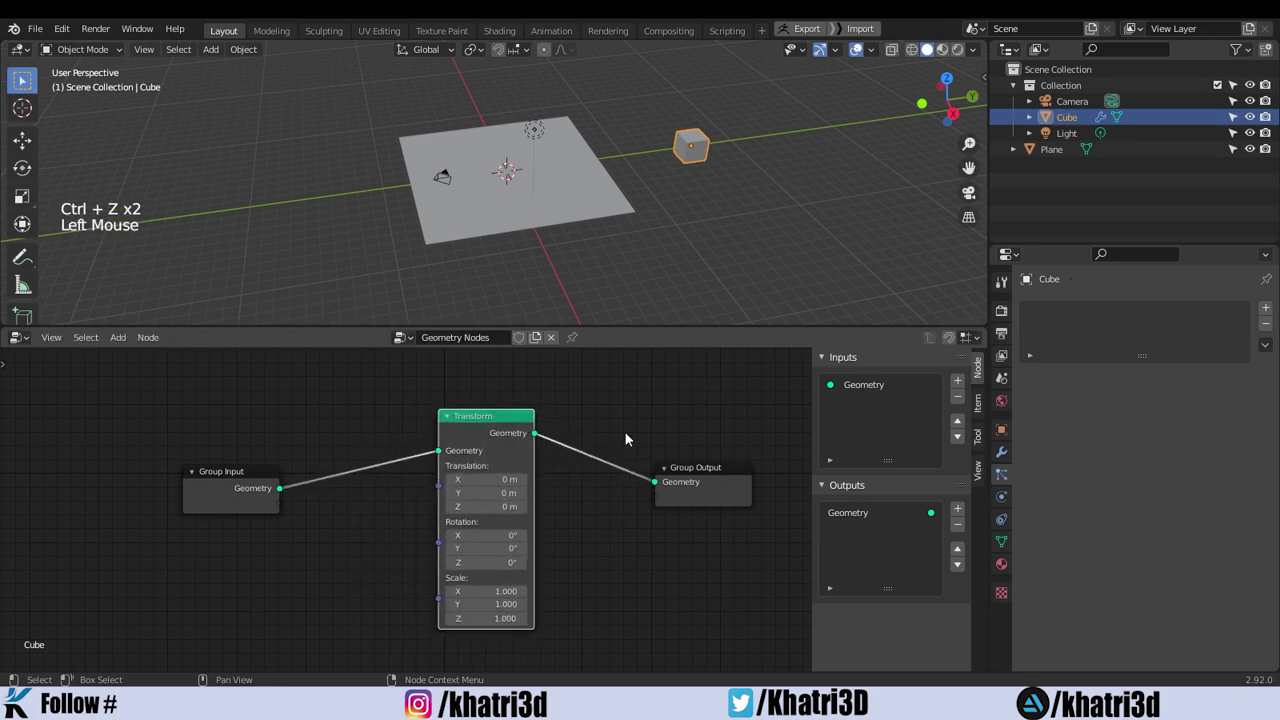
{"action": "left_click", "coordinate": [1001, 452]}
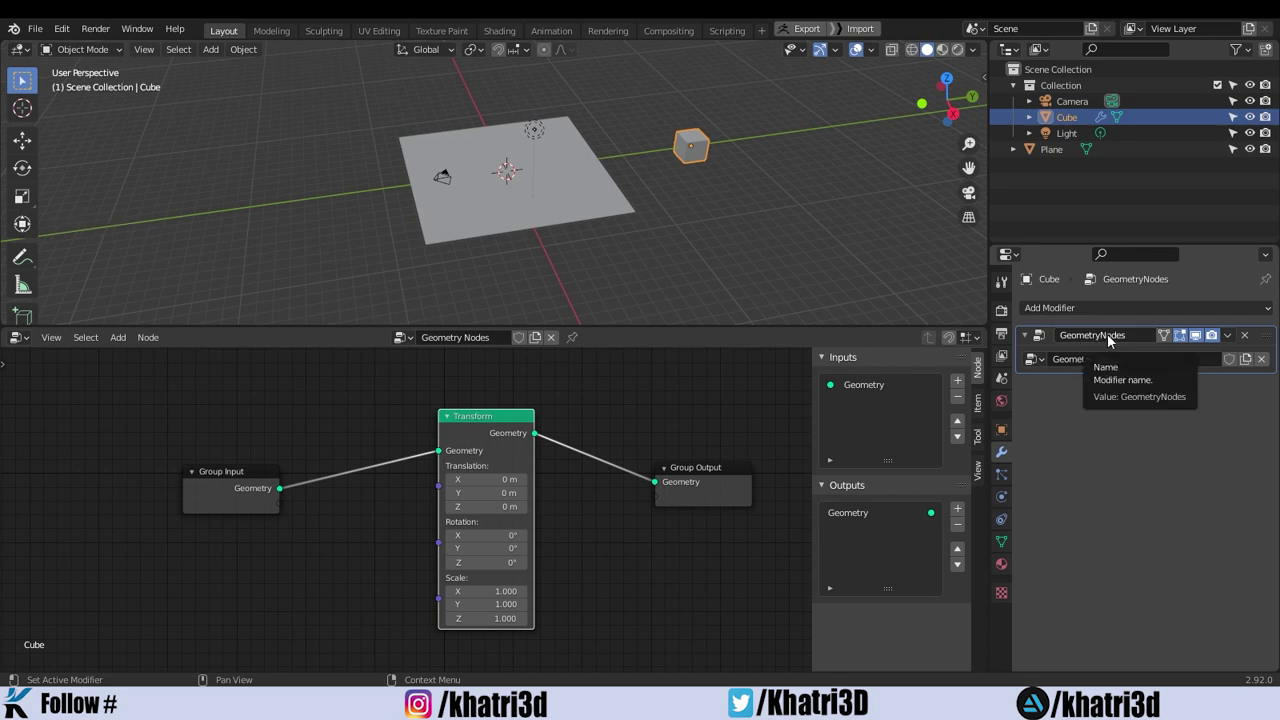
{"action": "left_click", "coordinate": [1196, 338]}
{"action": "left_click", "coordinate": [1197, 340]}
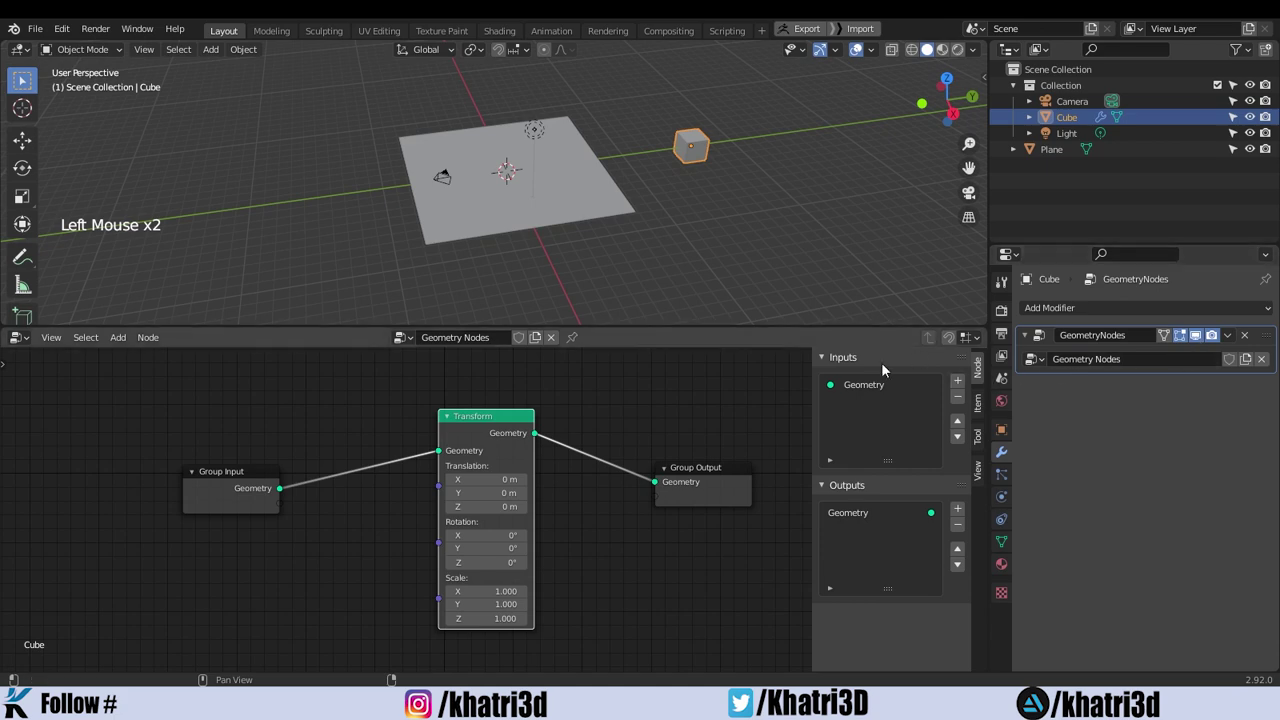
{"action": "left_click", "coordinate": [552, 339]}
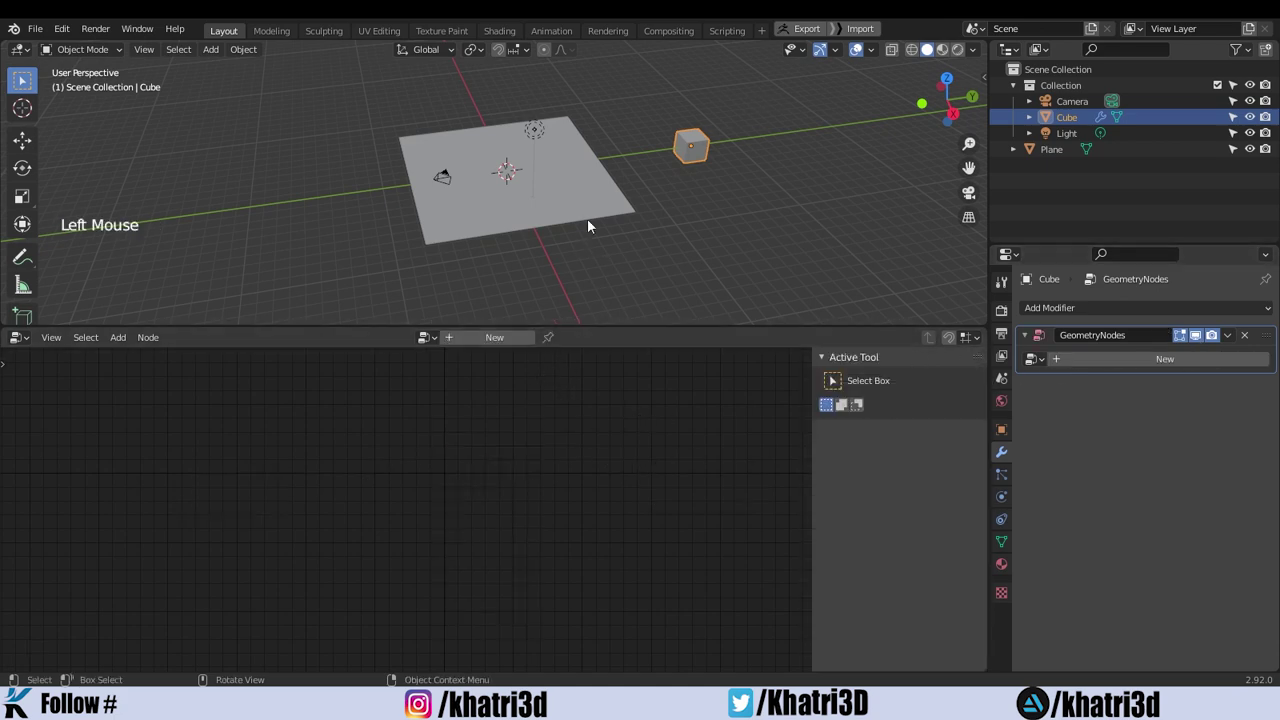
Create a new geometry node tree on the plane and rearrange its Group Input and Group Output nodes.
{"action": "left_click", "coordinate": [588, 207]}
{"action": "left_click", "coordinate": [490, 340]}
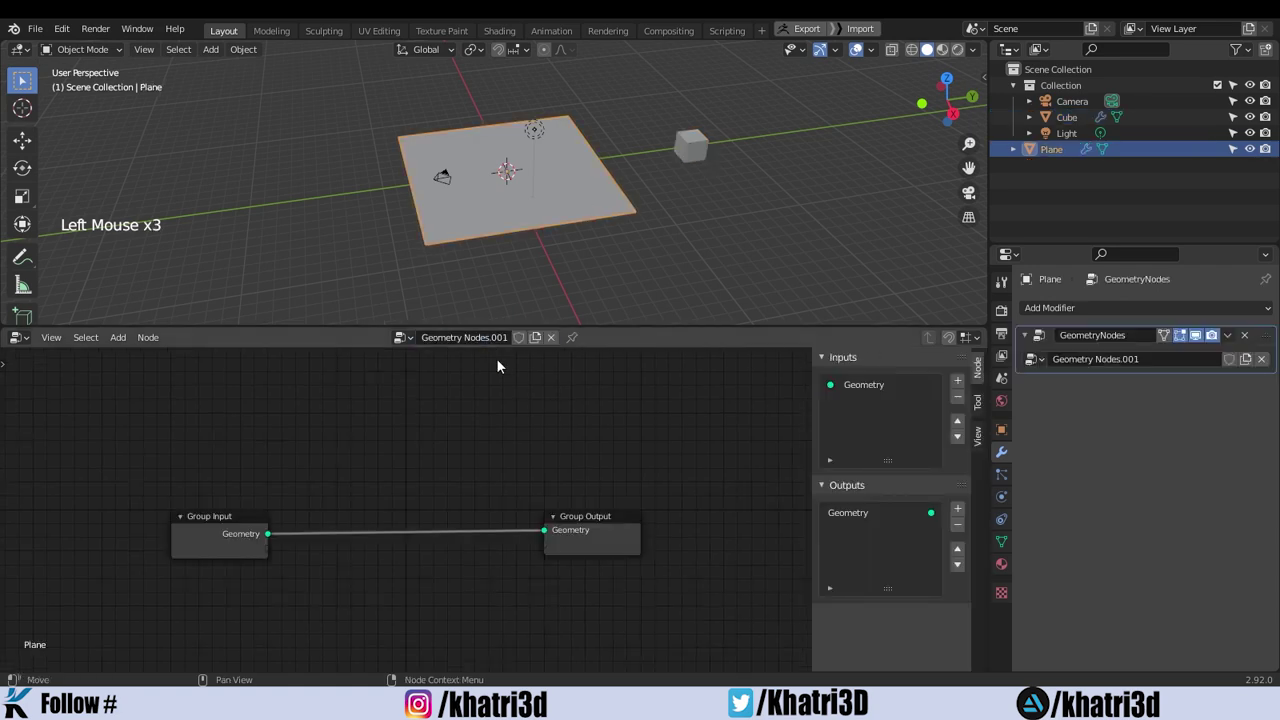
{"action": "middle_click_drag", "start_coordinate": [549, 431], "coordinate": [687, 419]}
{"action": "mouse_move", "coordinate": [369, 508]}
{"action": "left_mouse_down"}
{"action": "mouse_move", "coordinate": [429, 466]}
{"action": "mouse_move", "coordinate": [360, 474]}
{"action": "mouse_move", "coordinate": [359, 496]}
{"action": "left_mouse_up"}
{"action": "left_click", "coordinate": [745, 505]}
{"action": "left_click_drag", "start_coordinate": [745, 505], "coordinate": [741, 467]}
Add a Point Instance node below the link between Group Input and Group Output, and shift Group Input up slightly.
{"action": "key", "text": "shift+a"}
{"action": "left_click", "coordinate": [405, 367]}
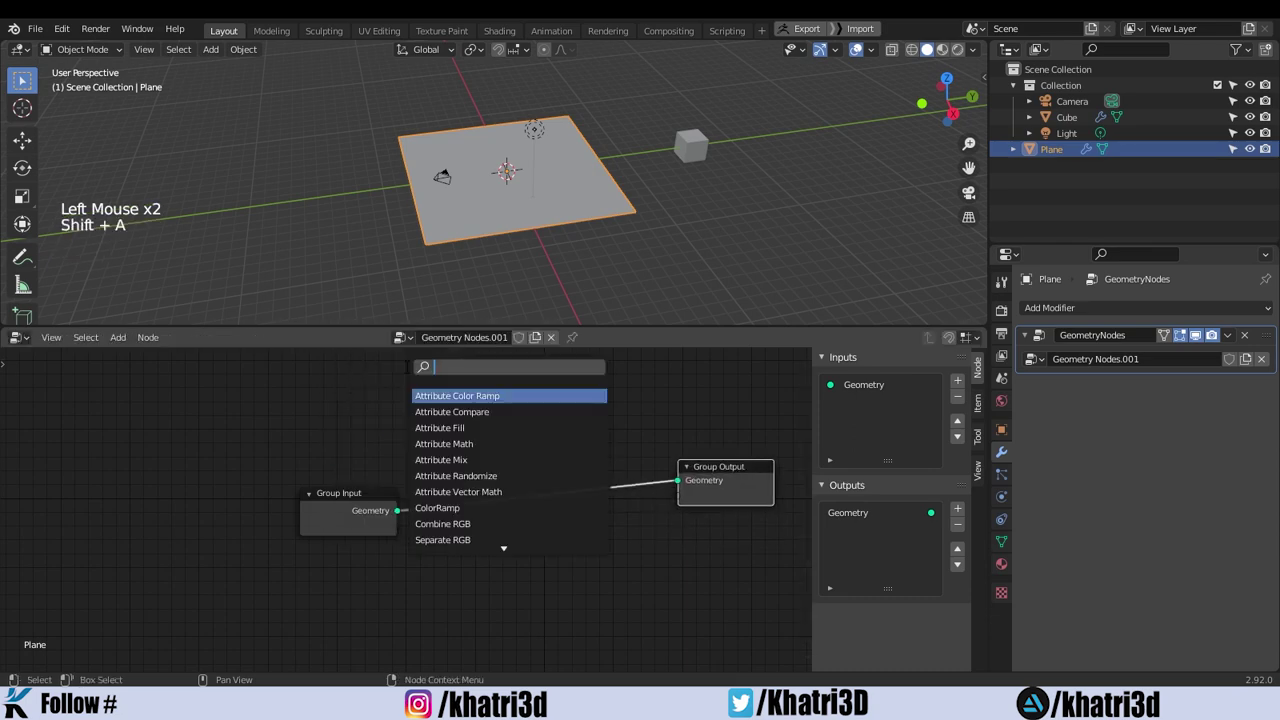
{"action": "type", "text": "pd"}
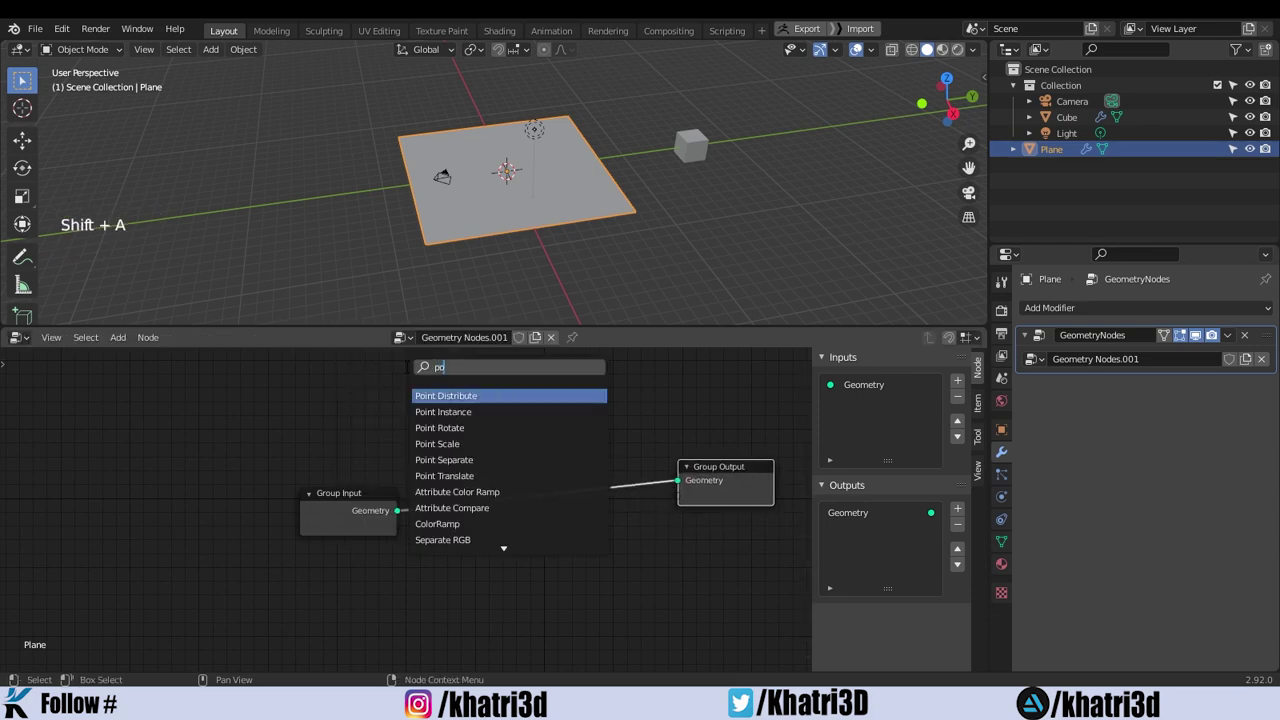
{"action": "left_click", "coordinate": [455, 411]}
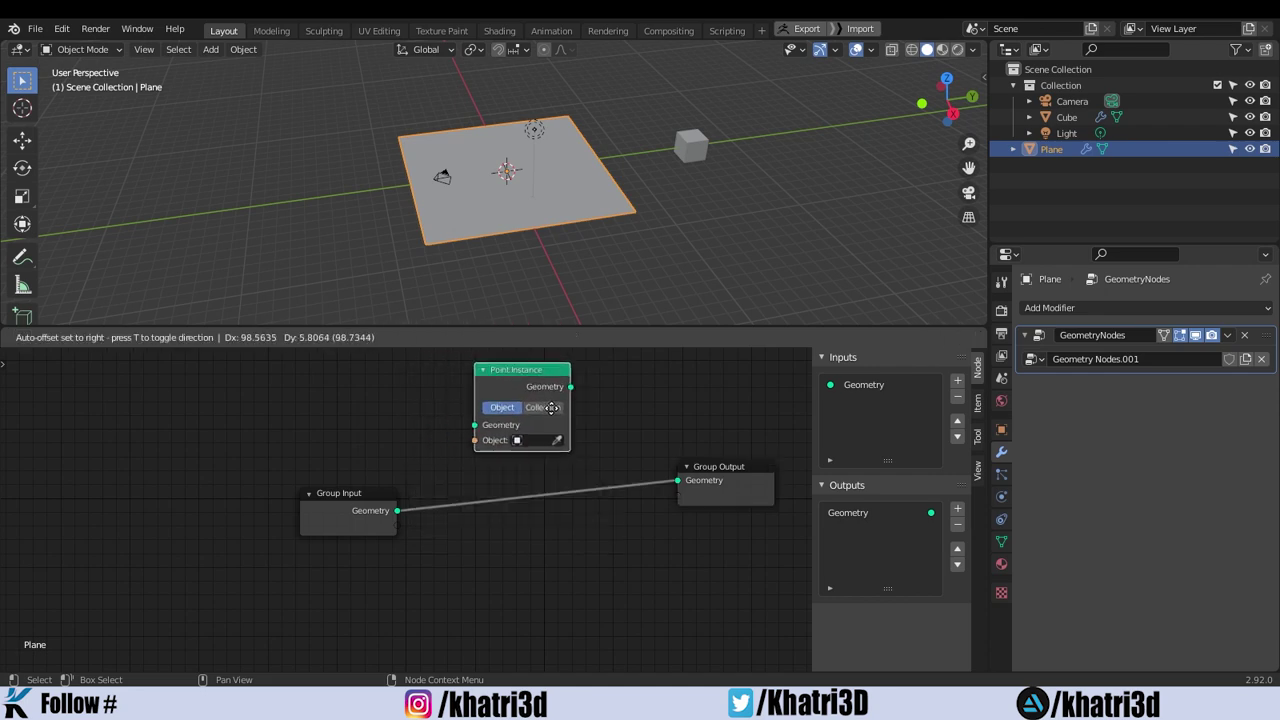
{"action": "left_click", "coordinate": [596, 594]}
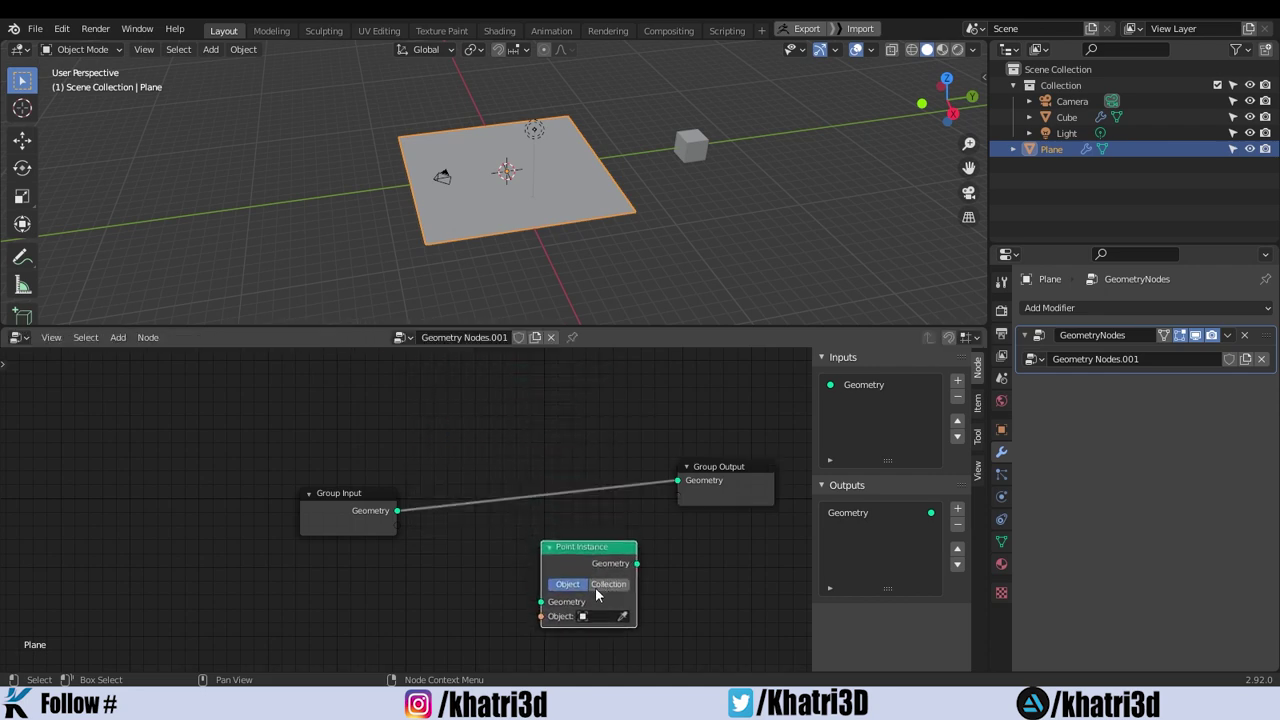
{"action": "left_click_drag", "start_coordinate": [351, 514], "coordinate": [358, 476]}
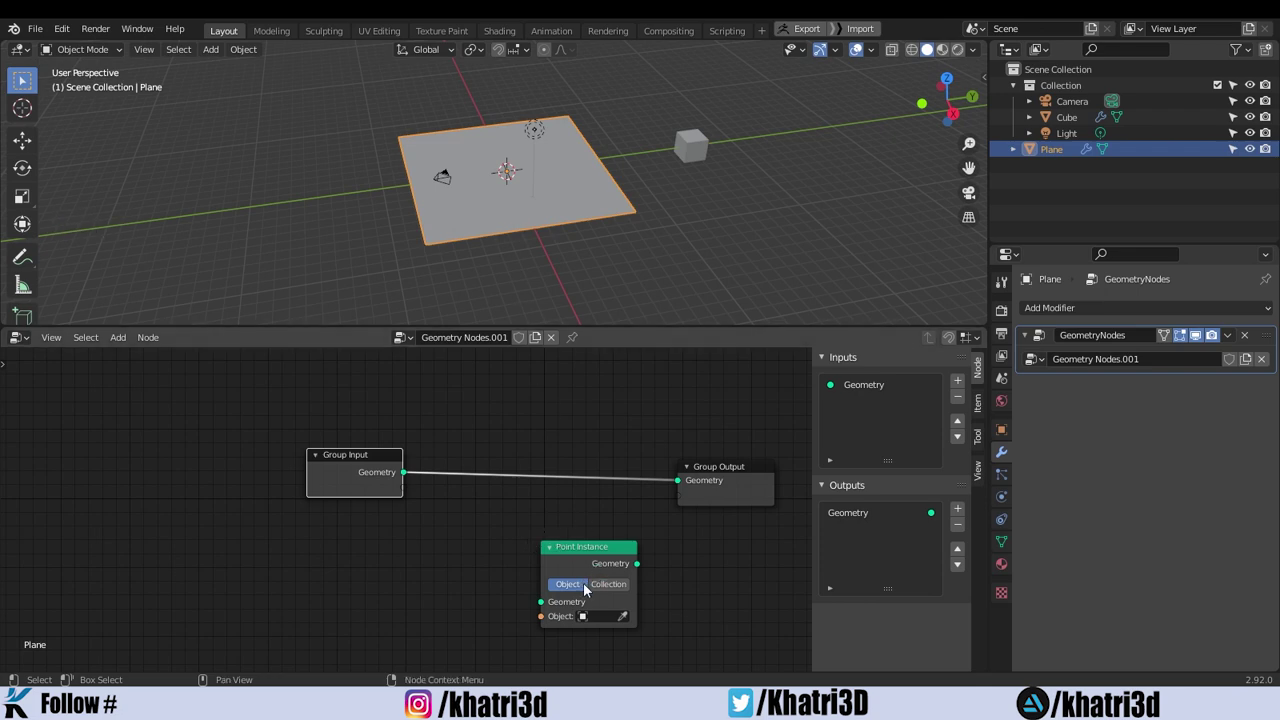
Set the cube as the Point Instance node's object and insert the node into the link between Group Input and Group Output.
{"action": "left_click", "coordinate": [689, 155]}
{"action": "double_click", "coordinate": [597, 176]}
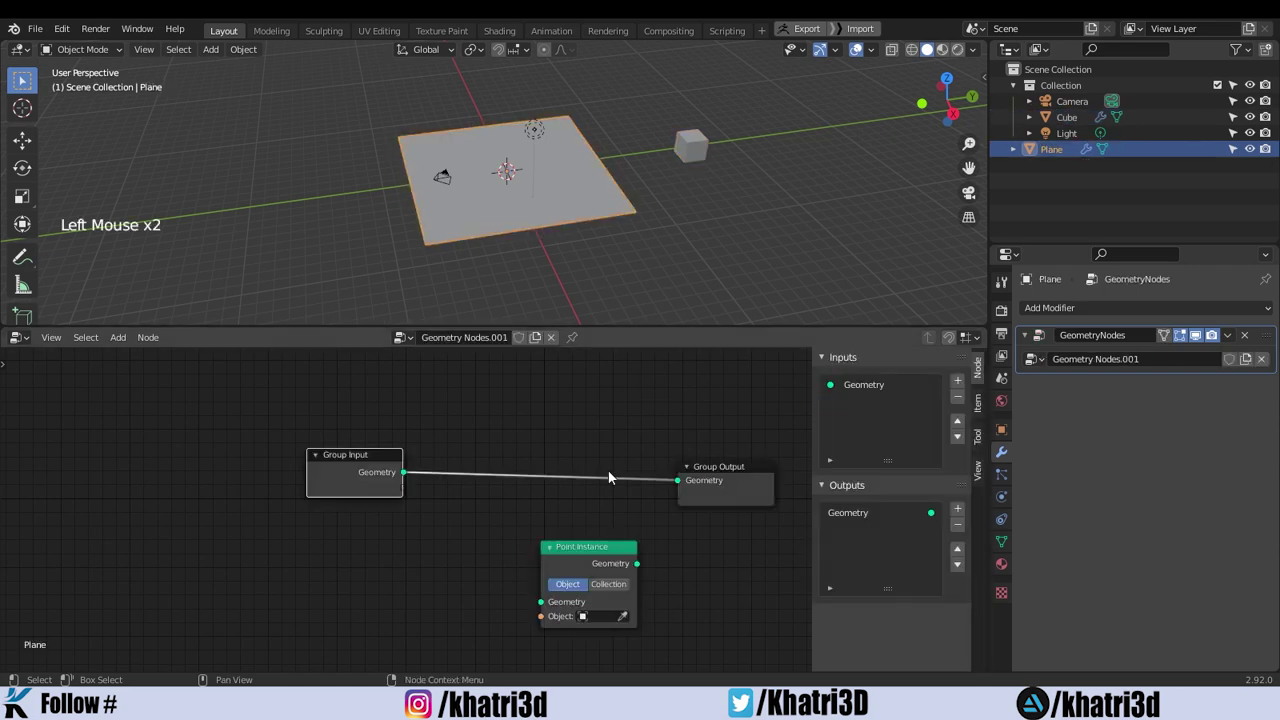
{"action": "left_click", "coordinate": [622, 616]}
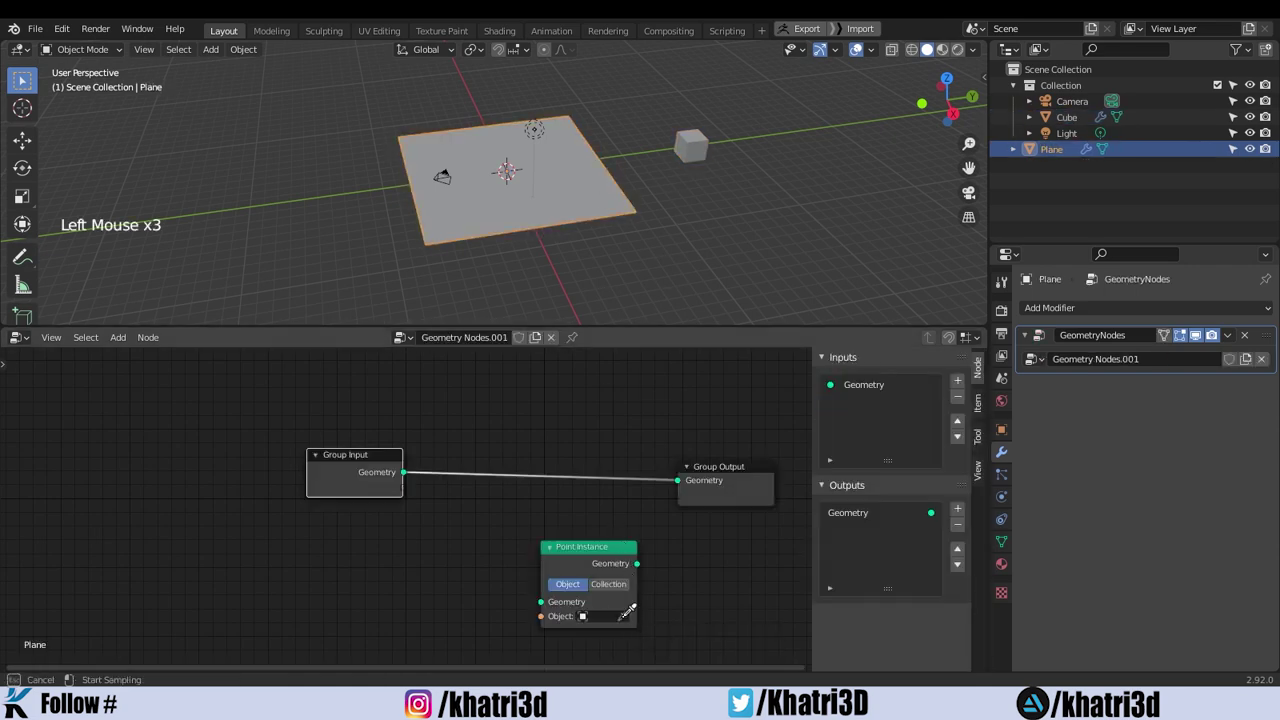
{"action": "left_click", "coordinate": [688, 140]}
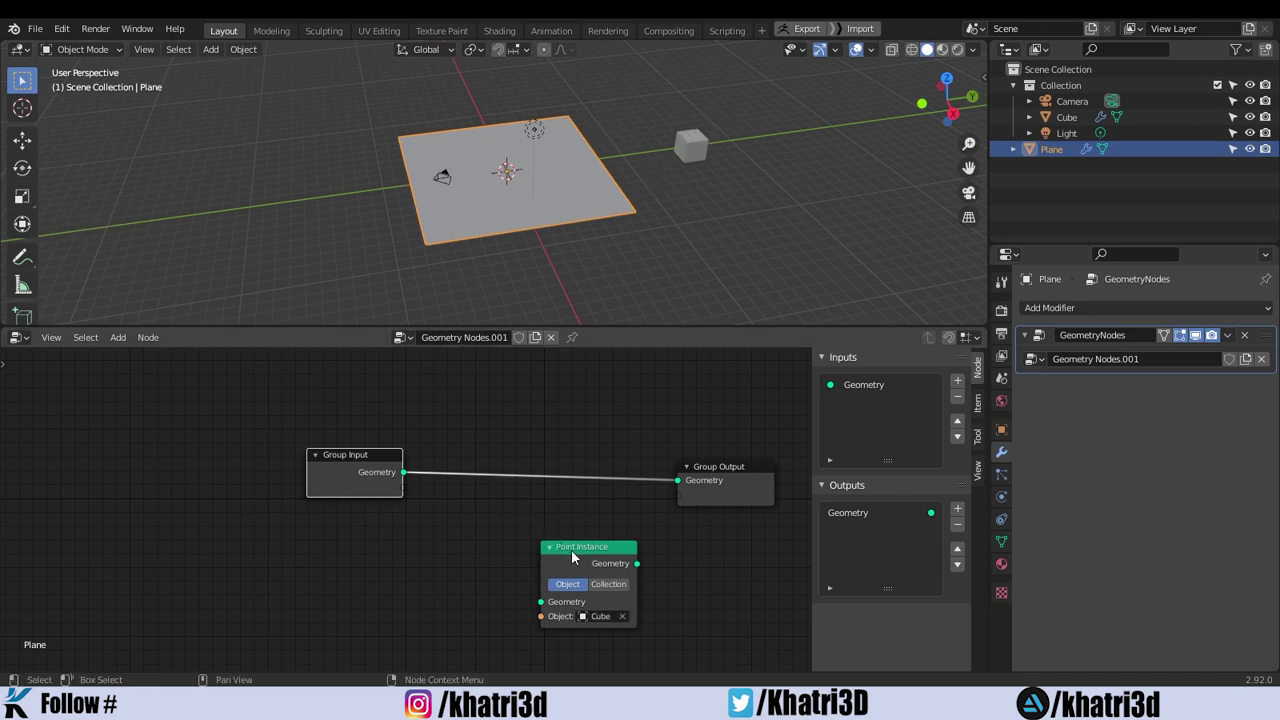
{"action": "left_click_drag", "start_coordinate": [571, 549], "coordinate": [533, 437]}
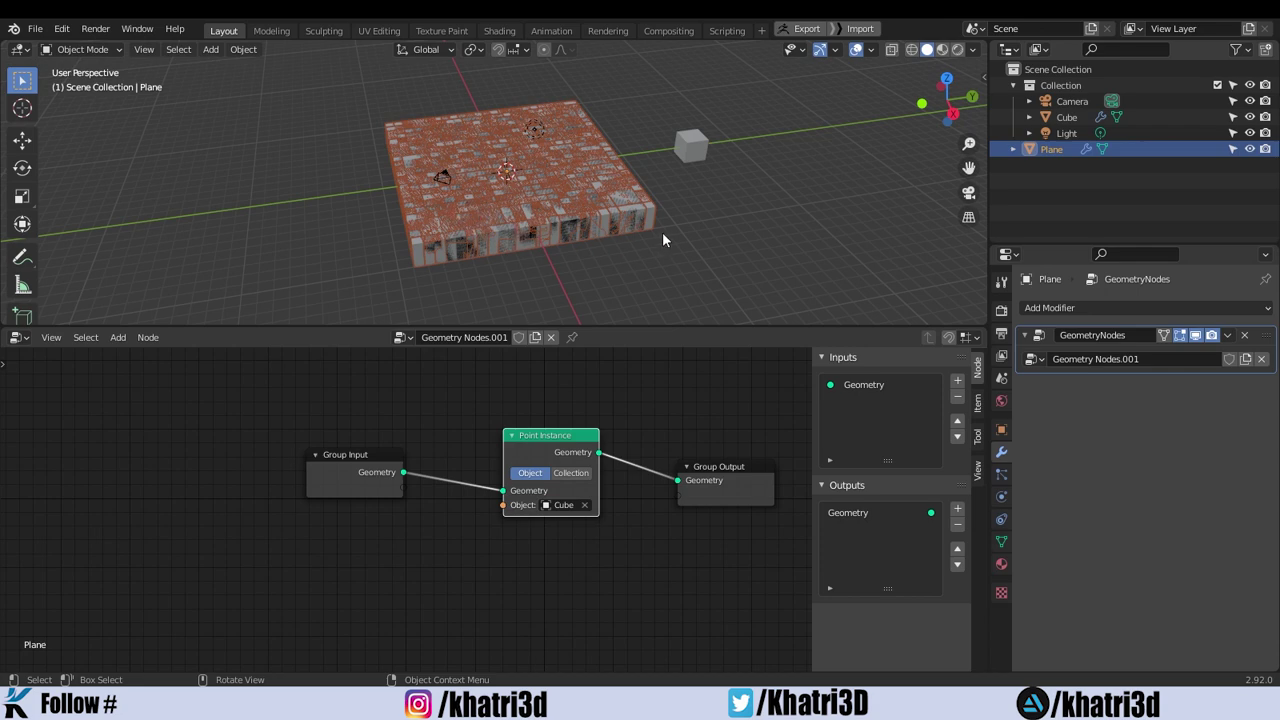
Scale the cube's mesh down to about 0.114 in Edit Mode and return to Object Mode.
{"action": "middle_click_drag", "start_coordinate": [662, 235], "coordinate": [713, 168]}
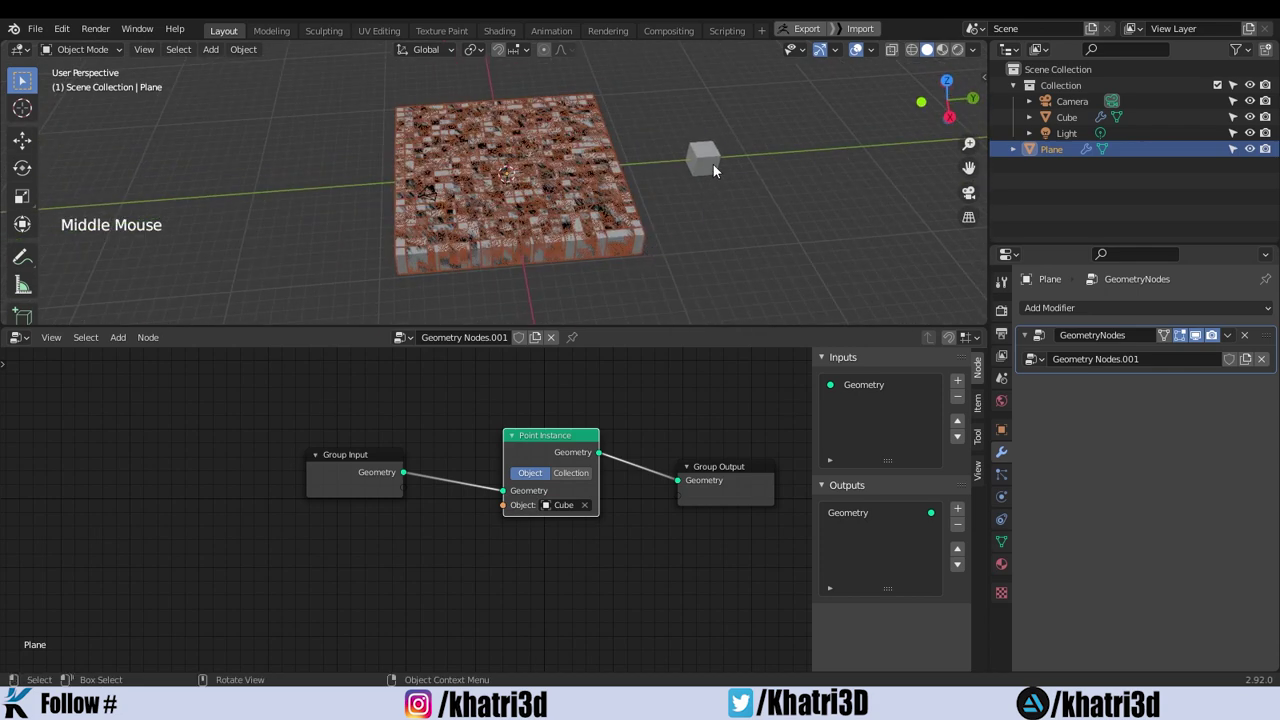
{"action": "left_click", "coordinate": [705, 160]}
{"action": "left_click", "coordinate": [559, 243]}
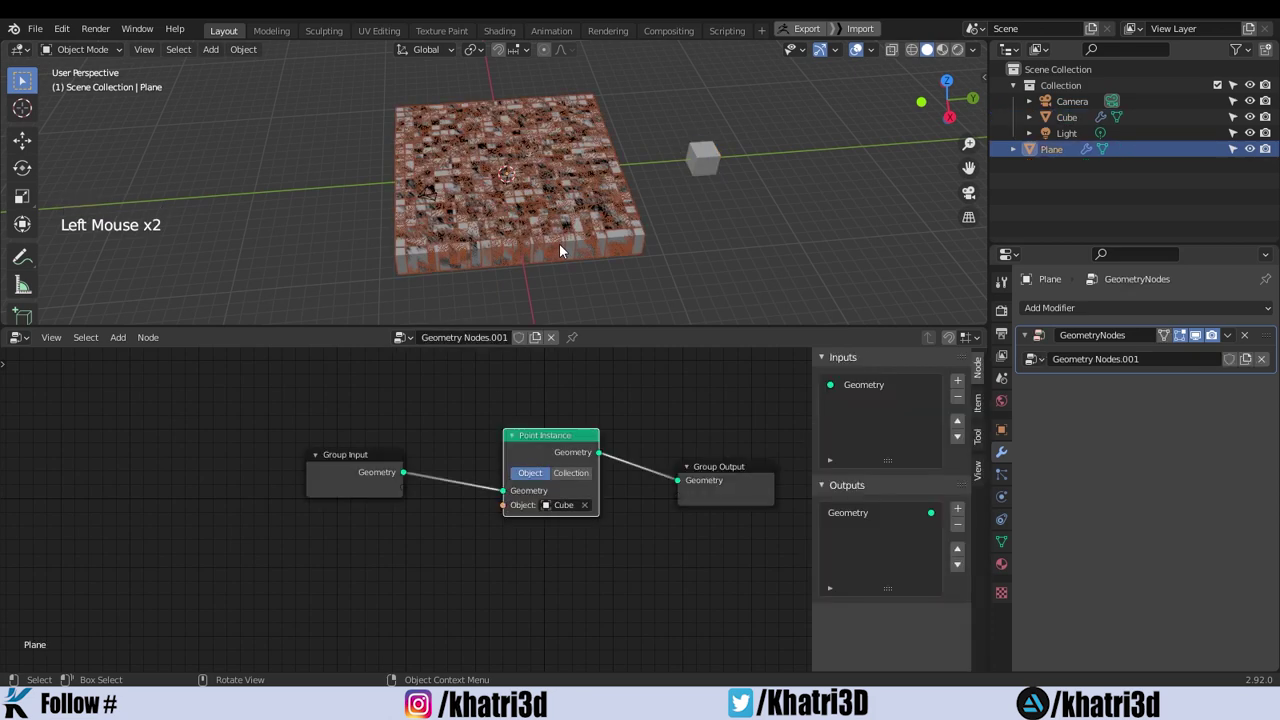
{"action": "left_click", "coordinate": [701, 172]}
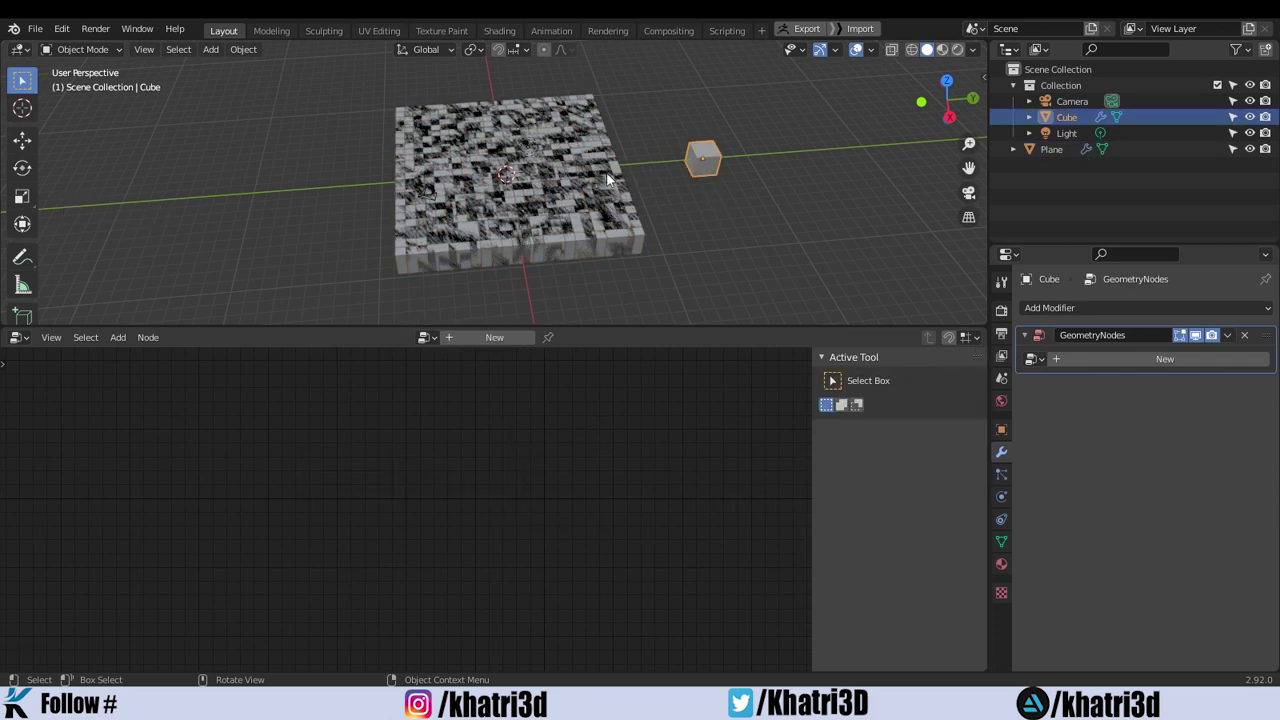
{"action": "key", "text": "Tab"}
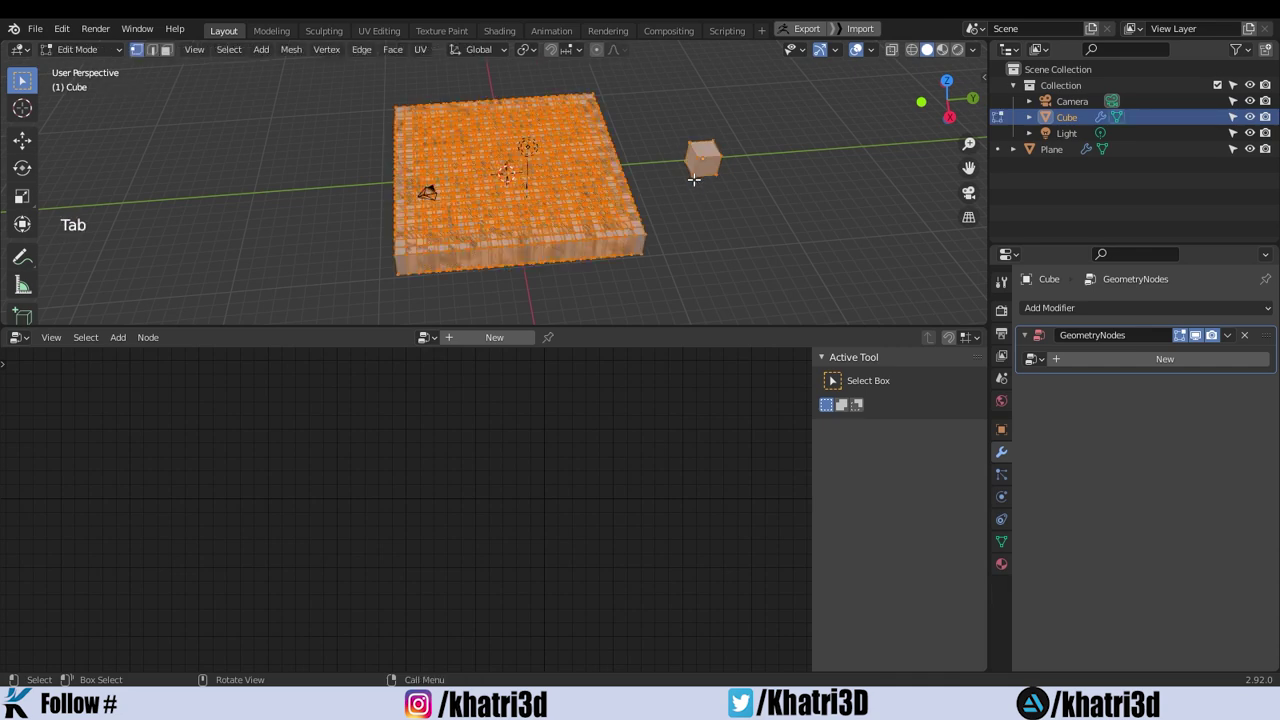
{"action": "key", "text": "s"}
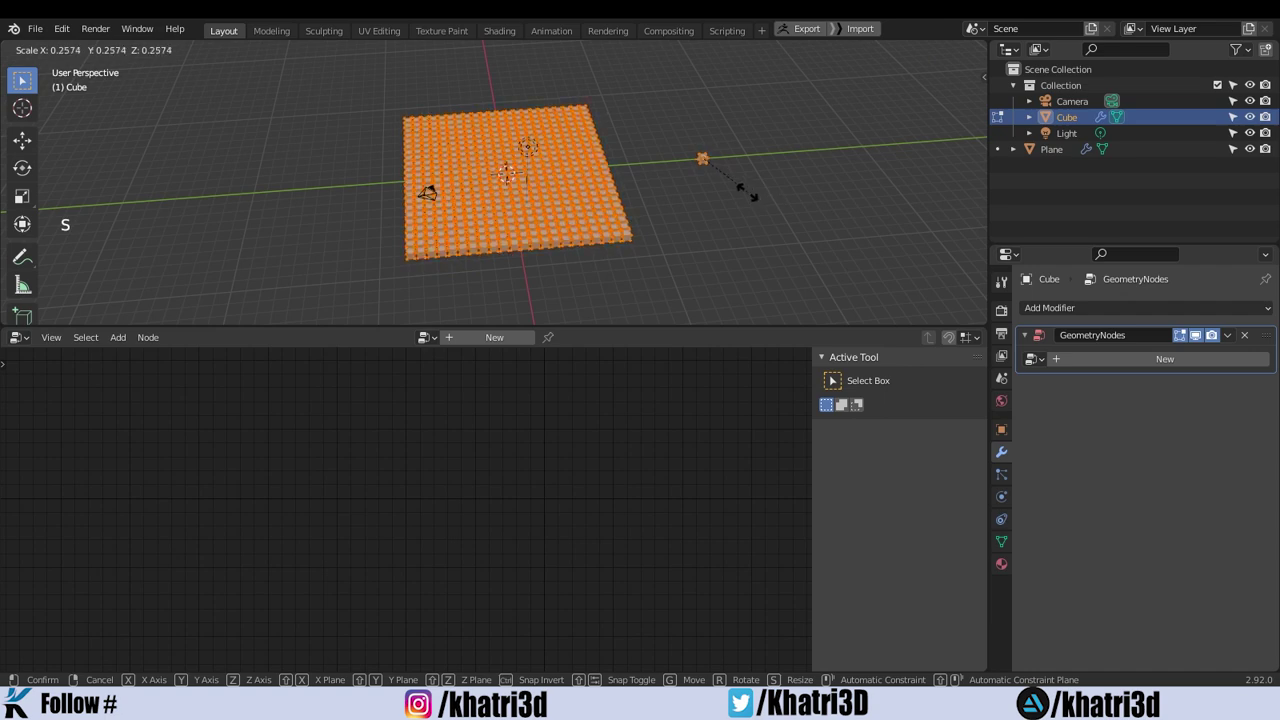
{"action": "left_click", "coordinate": [715, 180]}
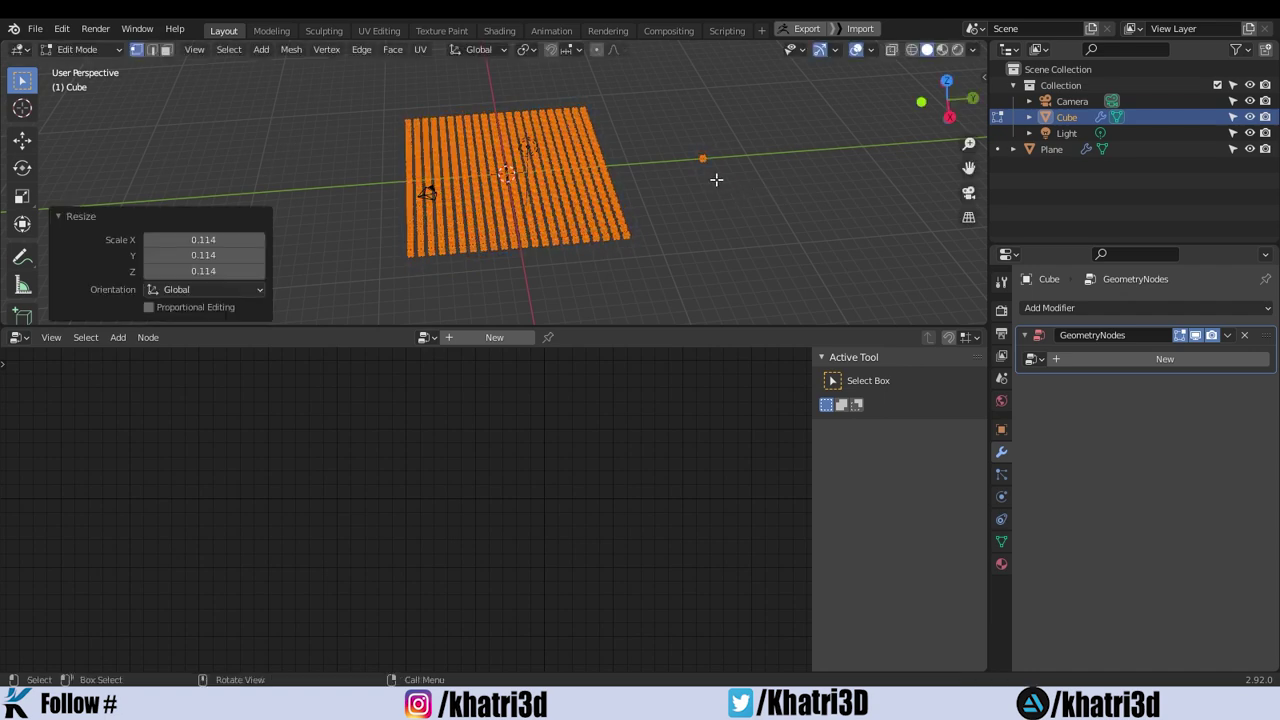
{"action": "left_click_drag", "start_coordinate": [968, 143], "coordinate": [950, 156]}
{"action": "key", "text": "Tab"}
{"action": "middle_click_drag", "start_coordinate": [632, 254], "coordinate": [646, 232]}
Select the plane and space out its Group Input, Point Instance and Group Output nodes.
{"action": "left_click", "coordinate": [650, 228]}
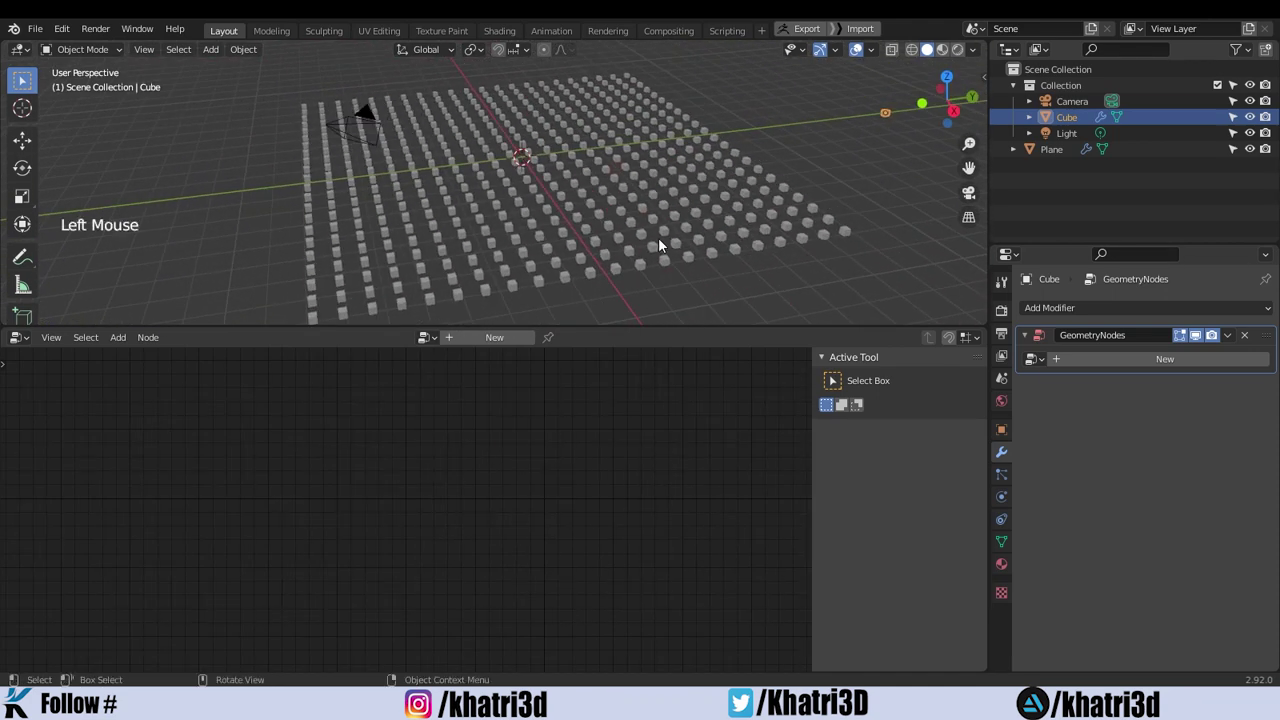
{"action": "middle_click_drag", "start_coordinate": [707, 425], "coordinate": [609, 427]}
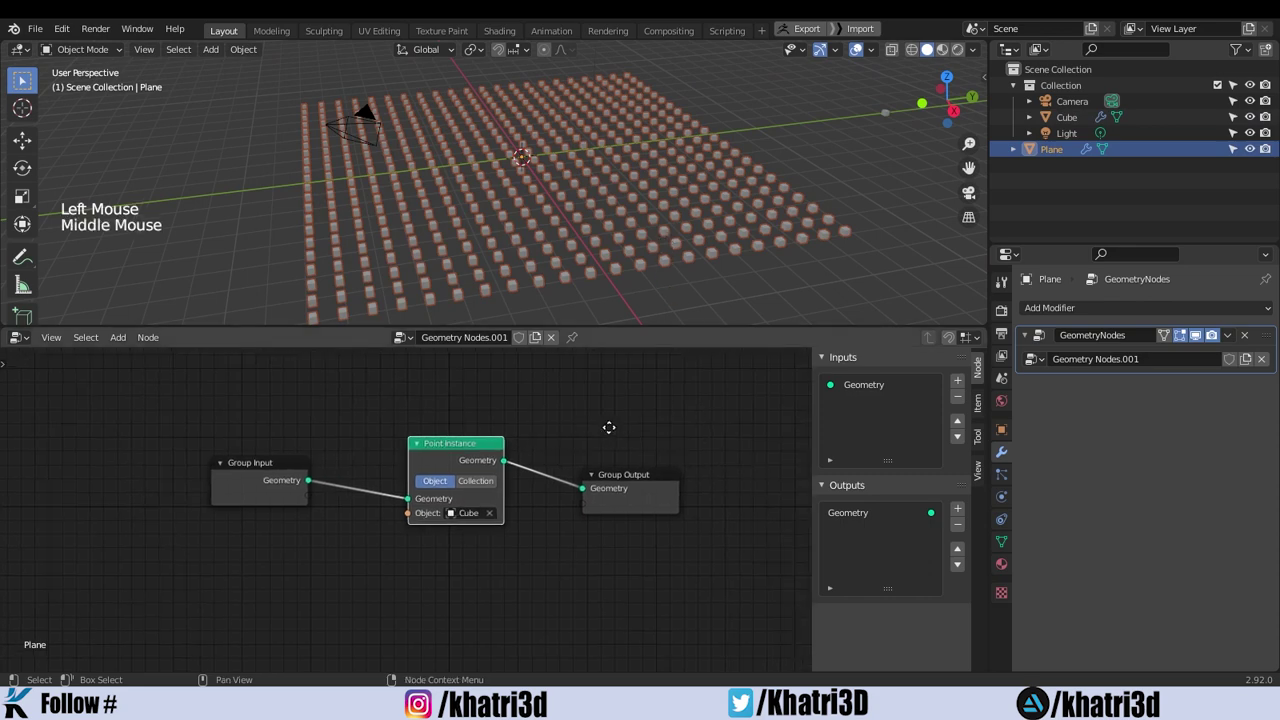
{"action": "key", "text": "Tab"}
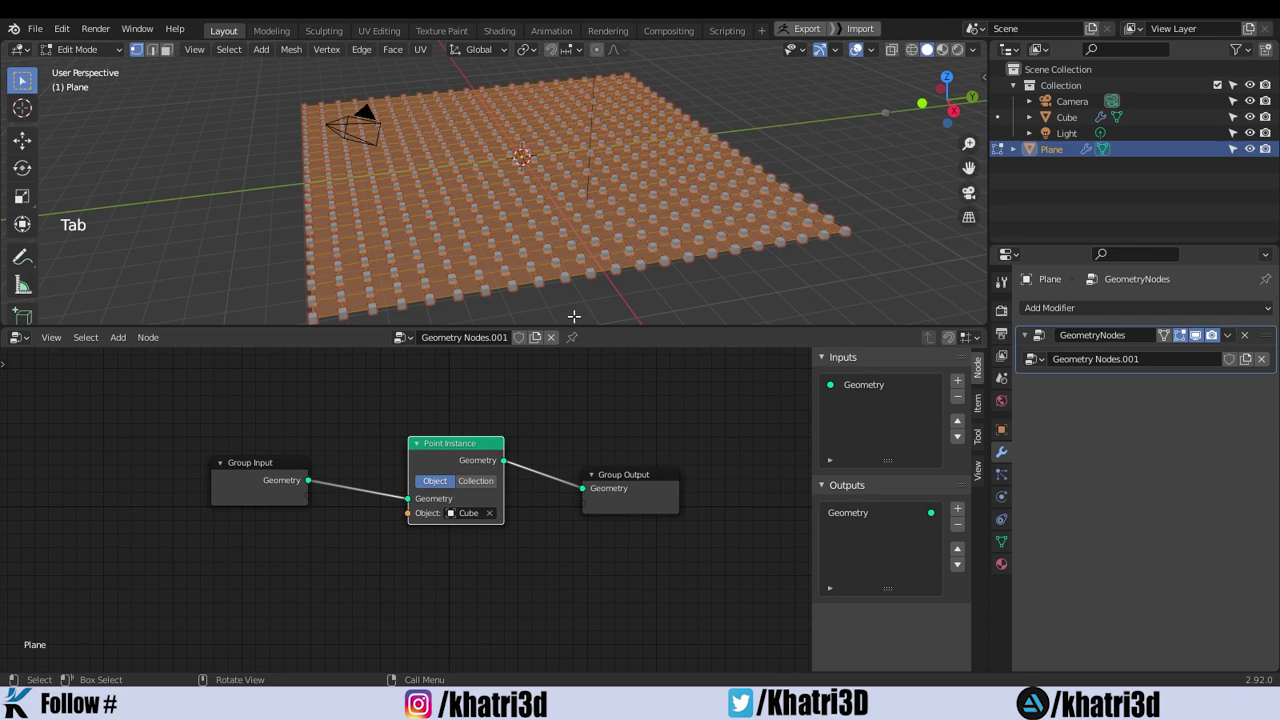
{"action": "key", "text": "Tab"}
{"action": "left_click_drag", "start_coordinate": [633, 476], "coordinate": [708, 481]}
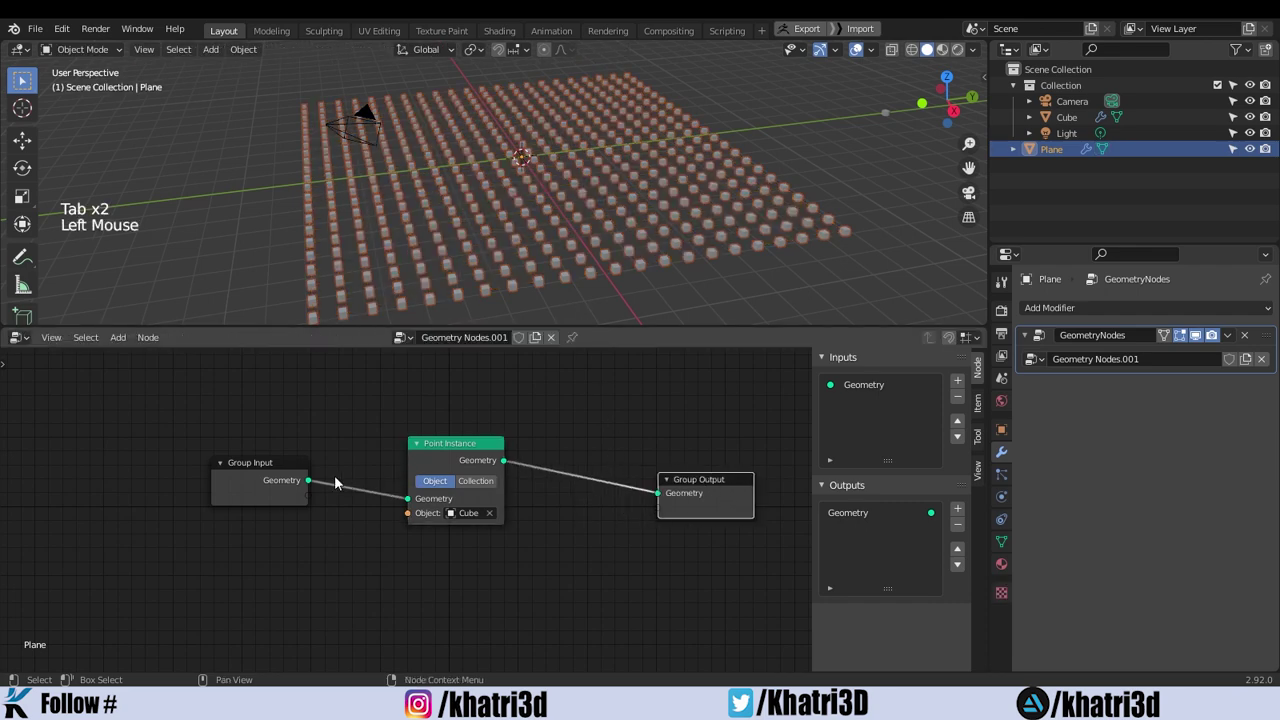
{"action": "left_click_drag", "start_coordinate": [285, 478], "coordinate": [235, 469]}
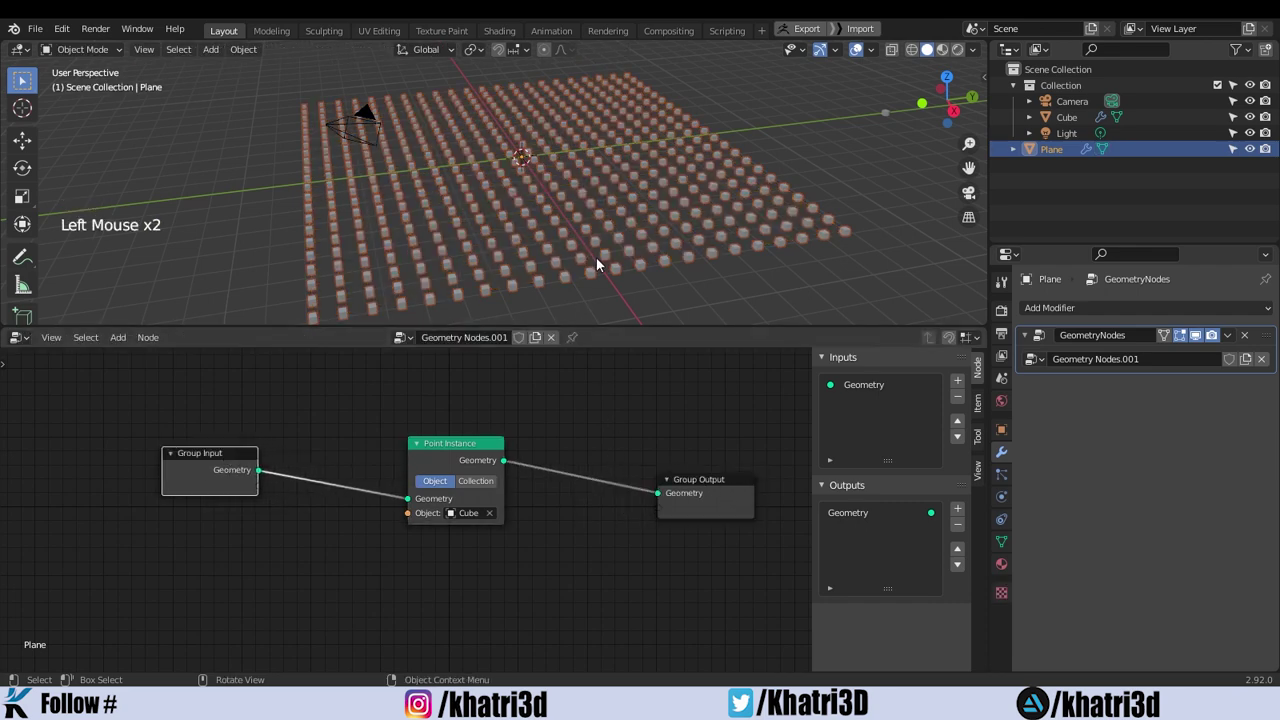
{"action": "middle_click_drag", "start_coordinate": [597, 262], "coordinate": [612, 236]}
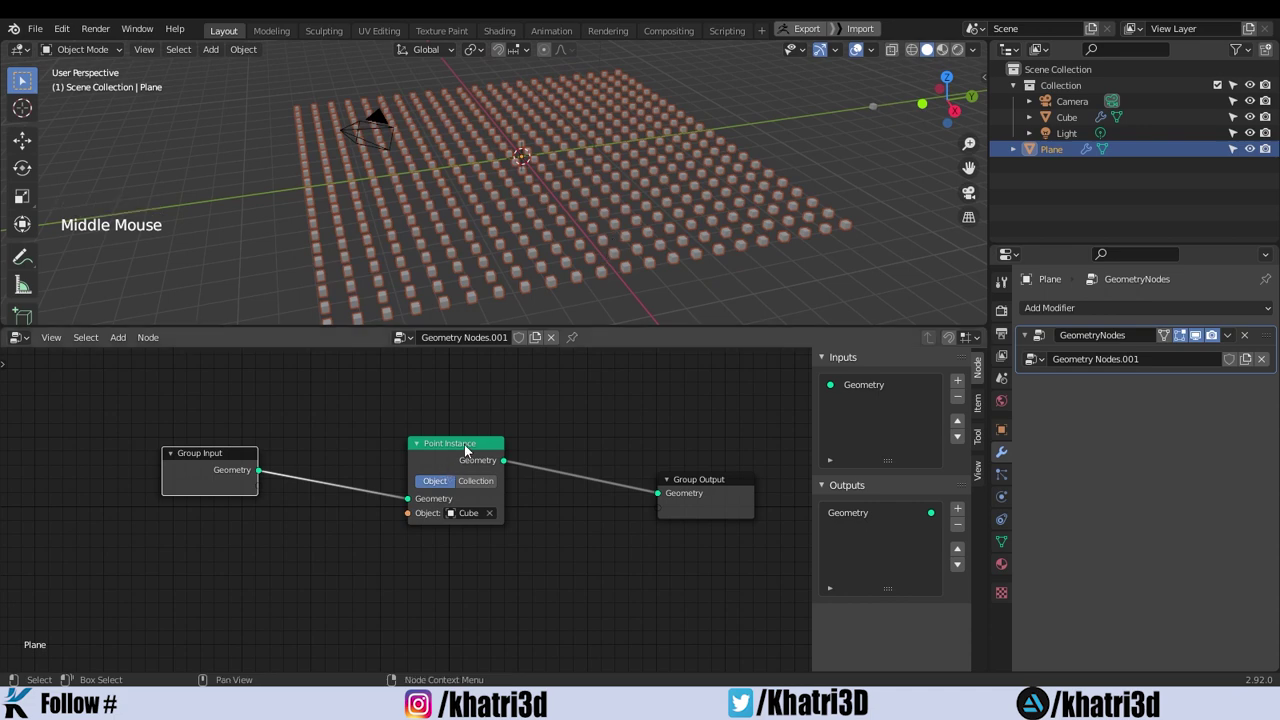
{"action": "left_click_drag", "start_coordinate": [465, 451], "coordinate": [505, 421]}
Insert a Join Geometry node between Point Instance and Group Output, and connect Group Input's geometry to its second input.
{"action": "left_click", "coordinate": [380, 558]}
{"action": "key", "text": "shift+a"}
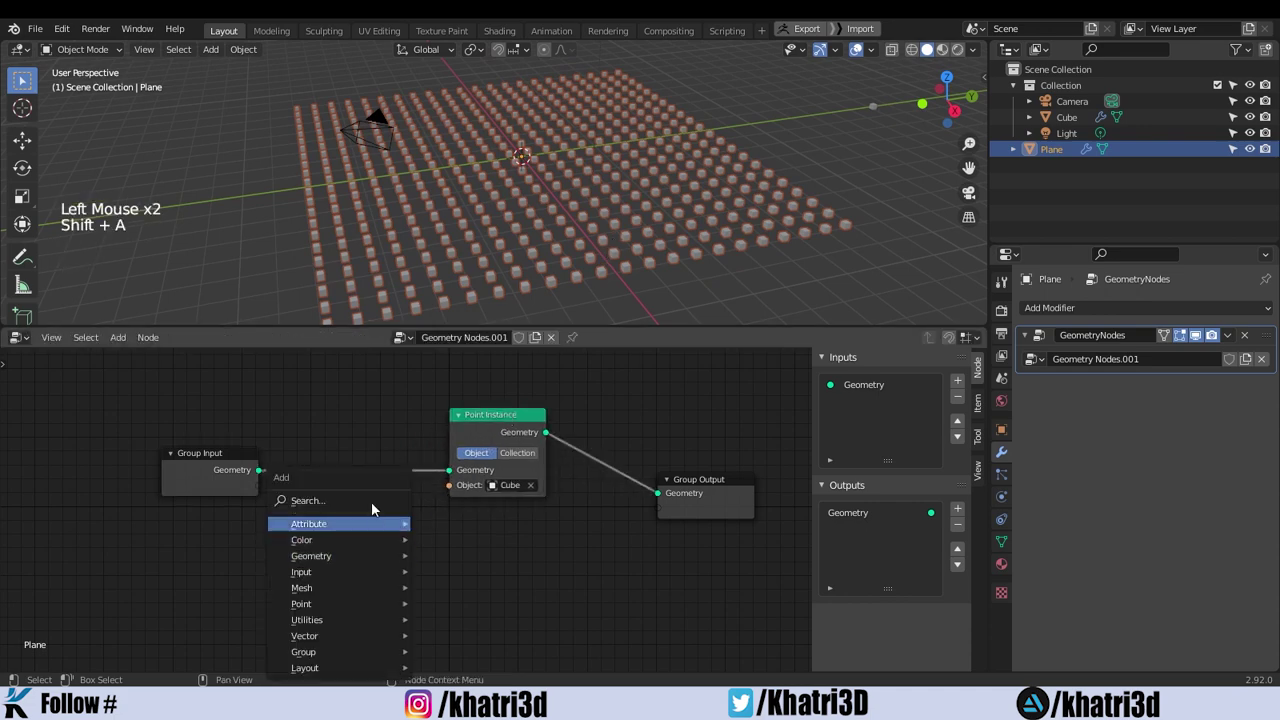
{"action": "left_click", "coordinate": [374, 500]}
{"action": "type", "text": "j"}
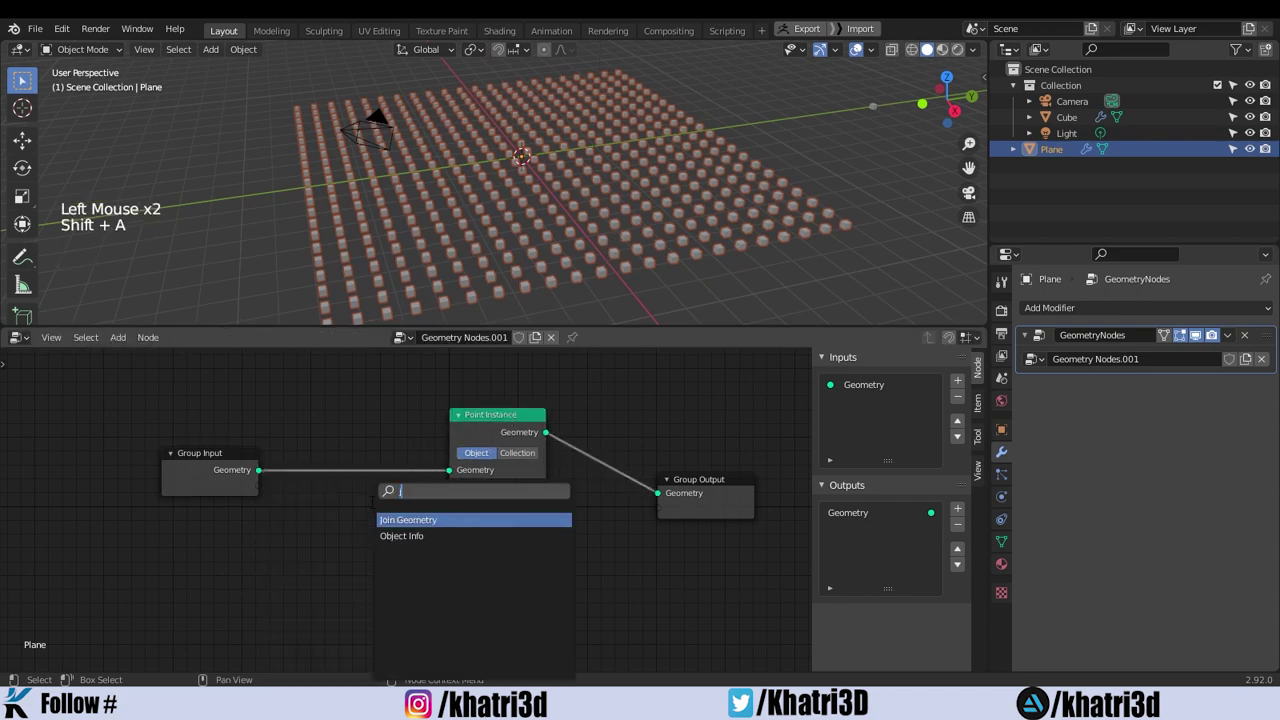
{"action": "left_click", "coordinate": [397, 519]}
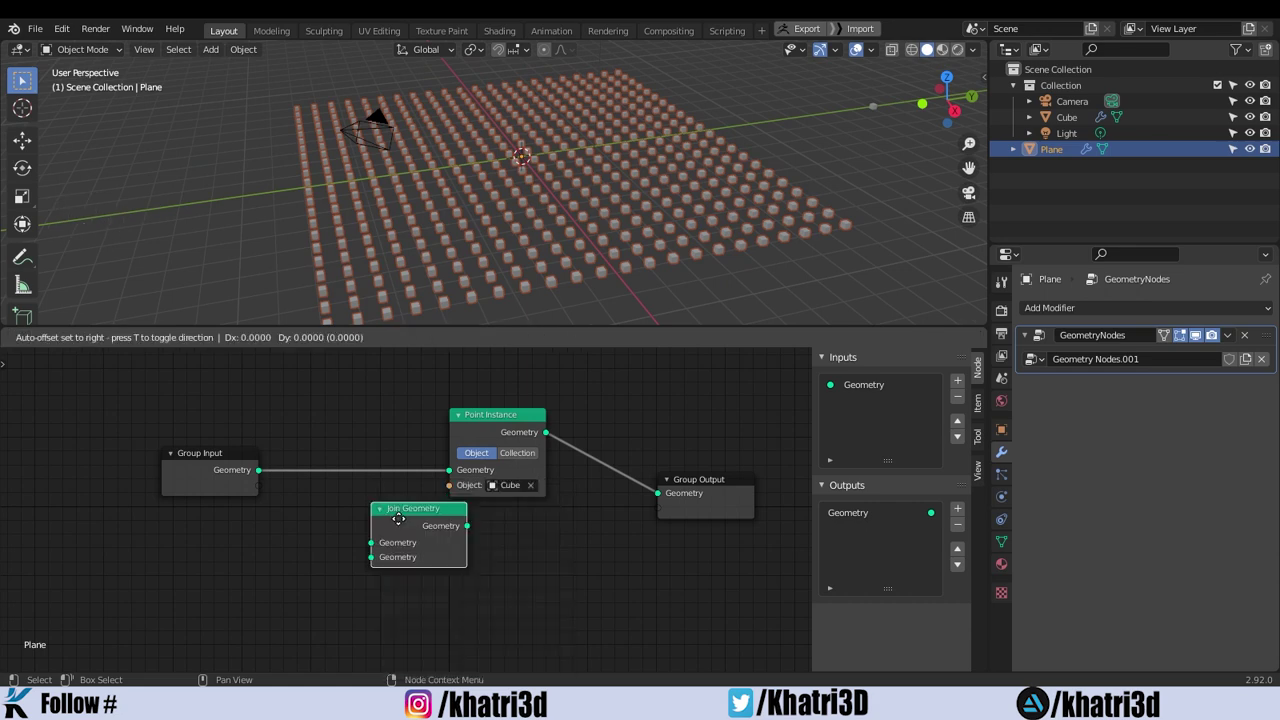
{"action": "left_click", "coordinate": [596, 470]}
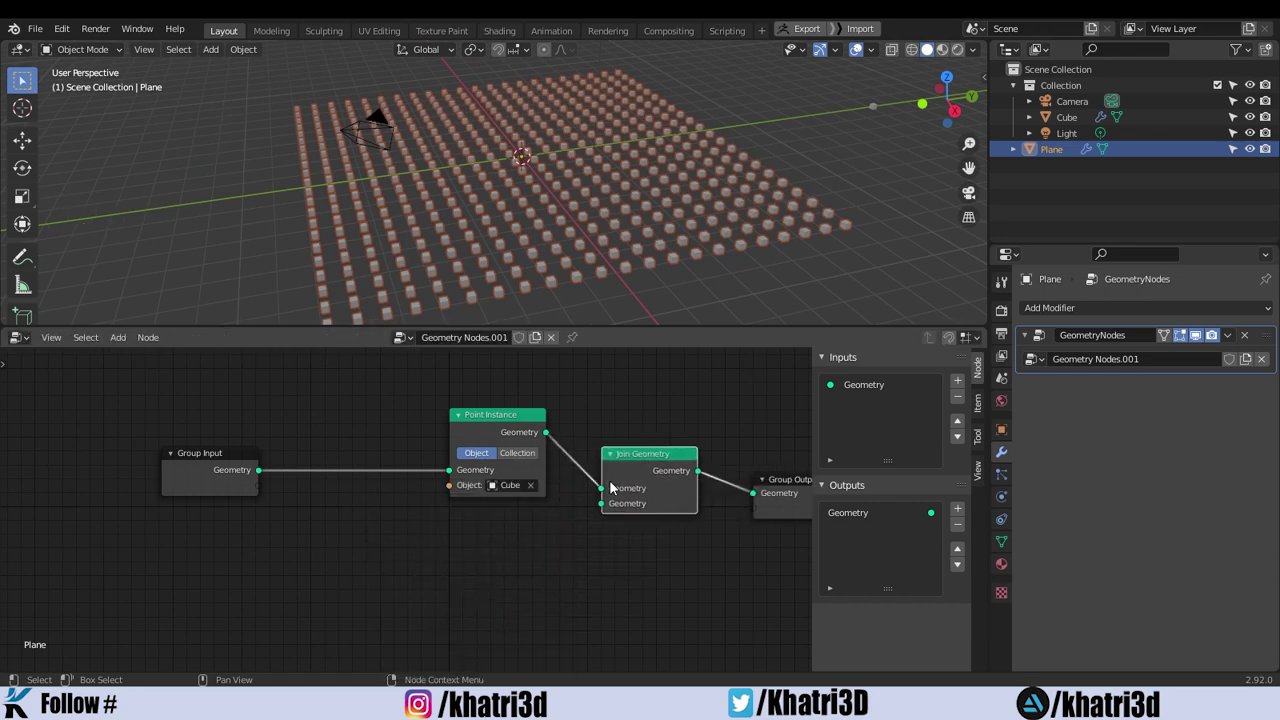
{"action": "left_click", "coordinate": [245, 462]}
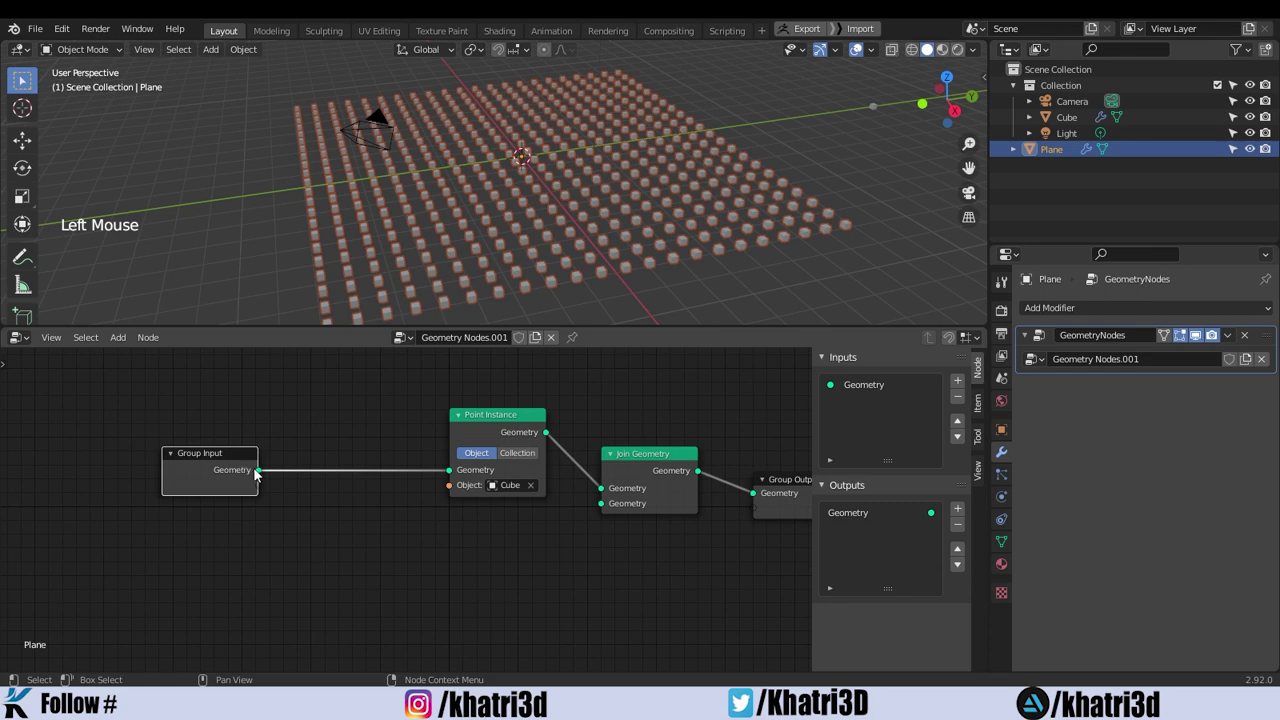
{"action": "left_click_drag", "start_coordinate": [261, 477], "coordinate": [603, 506]}
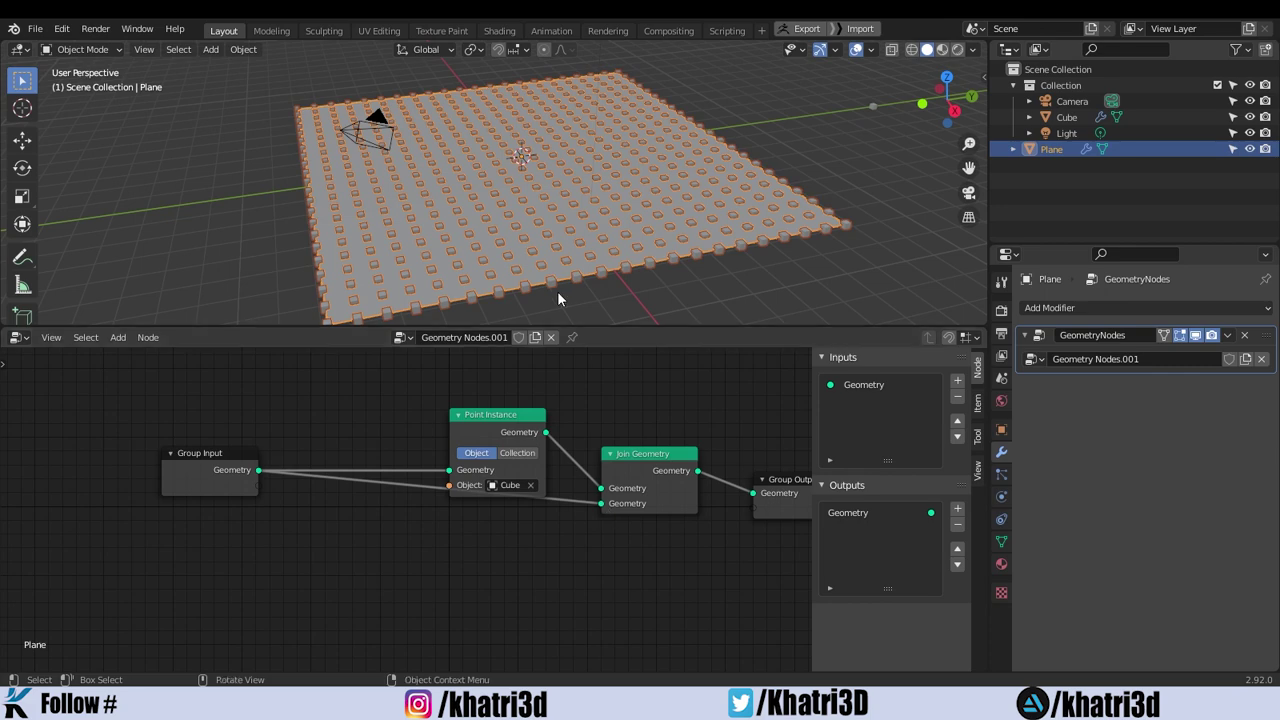
Select the original cube and move its mesh up about 0.109 m along Z in Edit Mode, leaving its origin near the base.
{"action": "mouse_move", "coordinate": [578, 272]}
{"action": "middle_mouse_down"}
{"action": "mouse_move", "coordinate": [555, 229]}
{"action": "mouse_move", "coordinate": [570, 230]}
{"action": "mouse_move", "coordinate": [565, 268]}
{"action": "middle_mouse_up"}
{"action": "middle_click_drag", "start_coordinate": [732, 231], "coordinate": [598, 111], "text": "shift"}
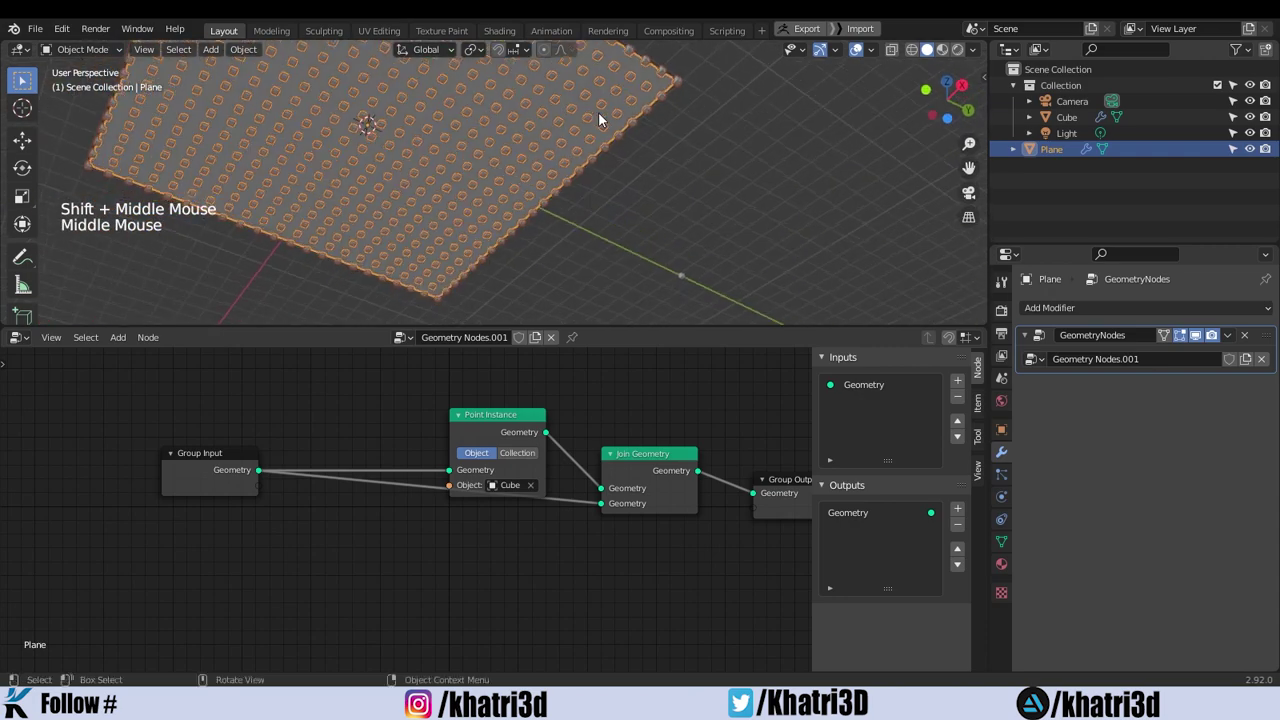
{"action": "left_click_drag", "start_coordinate": [968, 143], "coordinate": [968, 105]}
{"action": "middle_click_drag", "start_coordinate": [852, 160], "coordinate": [335, 299]}
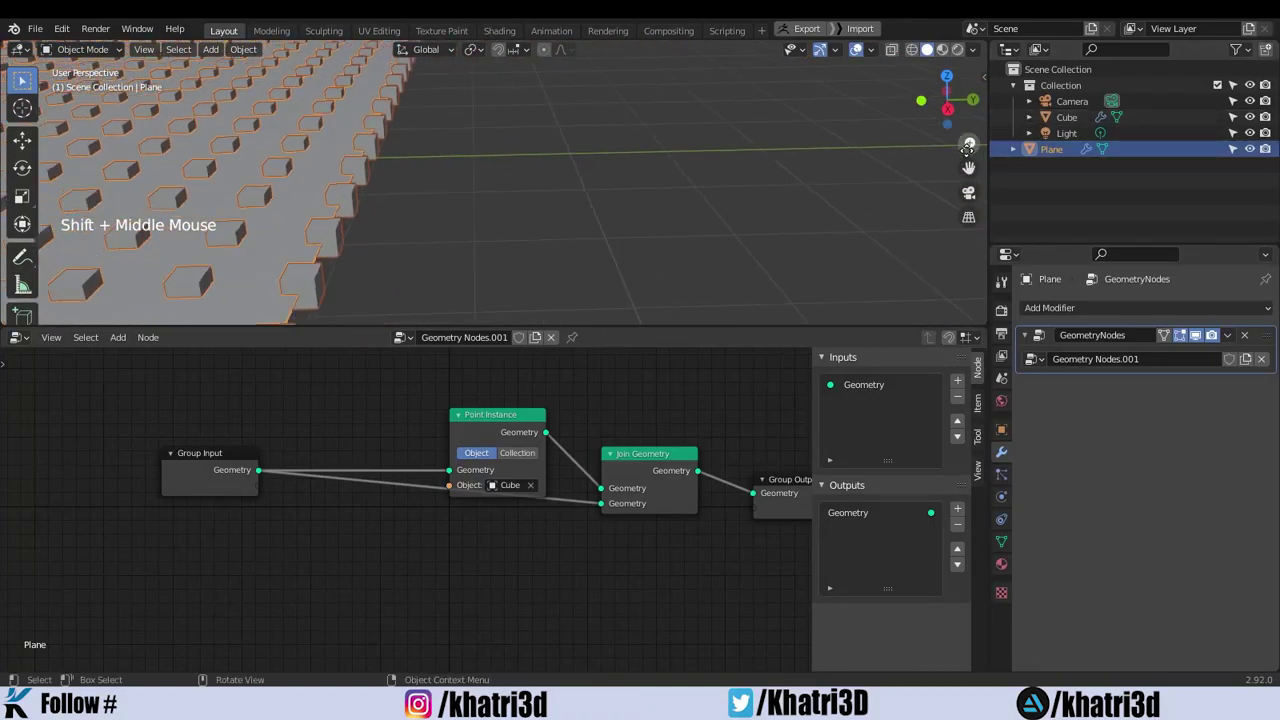
{"action": "left_click_drag", "start_coordinate": [968, 143], "coordinate": [968, 165]}
{"action": "double_click", "coordinate": [818, 161]}
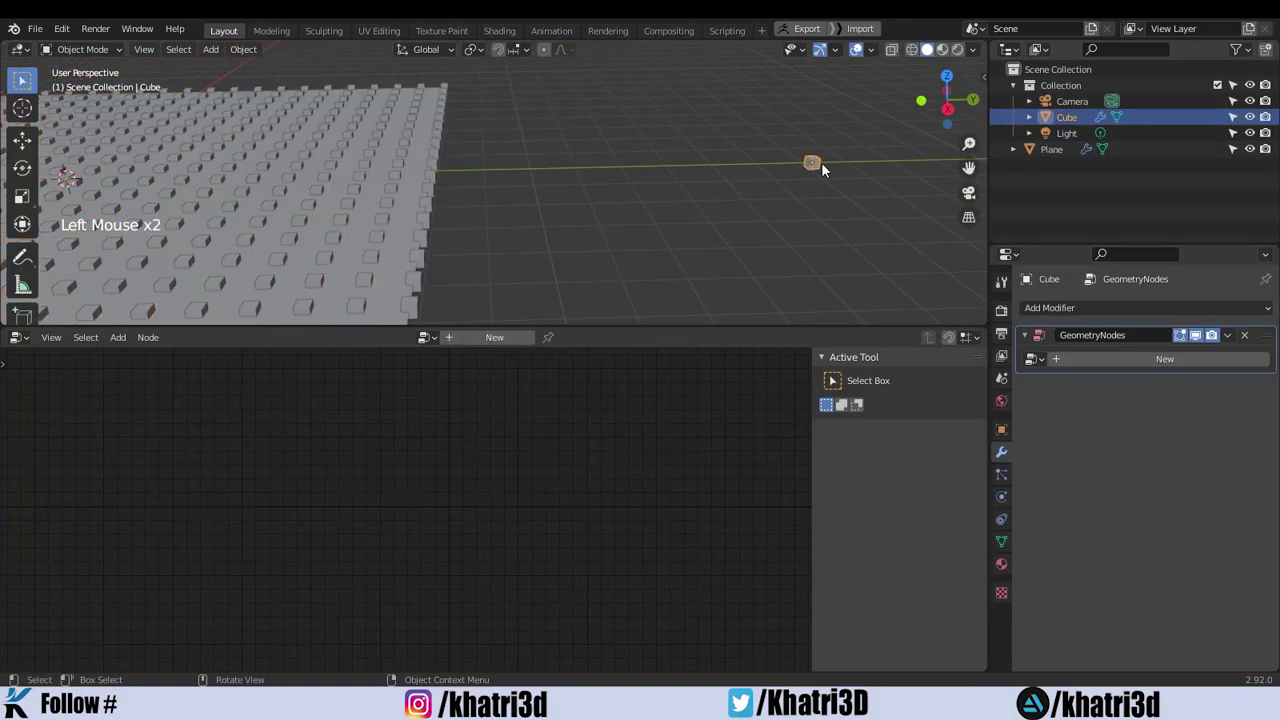
{"action": "middle_click_drag", "start_coordinate": [821, 162], "coordinate": [577, 210], "text": "shift"}
{"action": "left_click_drag", "start_coordinate": [968, 143], "coordinate": [968, 115]}
{"action": "middle_click_drag", "start_coordinate": [871, 241], "coordinate": [790, 183], "text": "shift"}
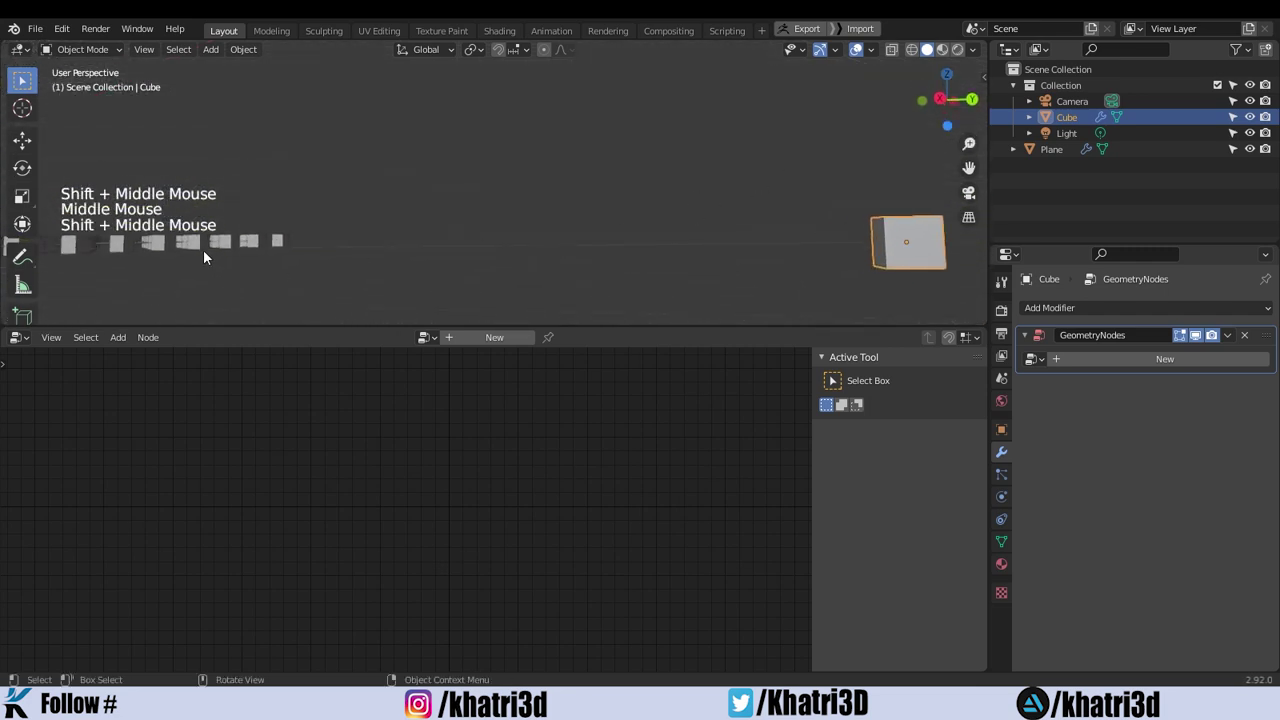
{"action": "middle_click_drag", "start_coordinate": [915, 250], "coordinate": [700, 289], "text": "shift"}
{"action": "key", "text": "Tab"}
{"action": "key", "text": "g"}
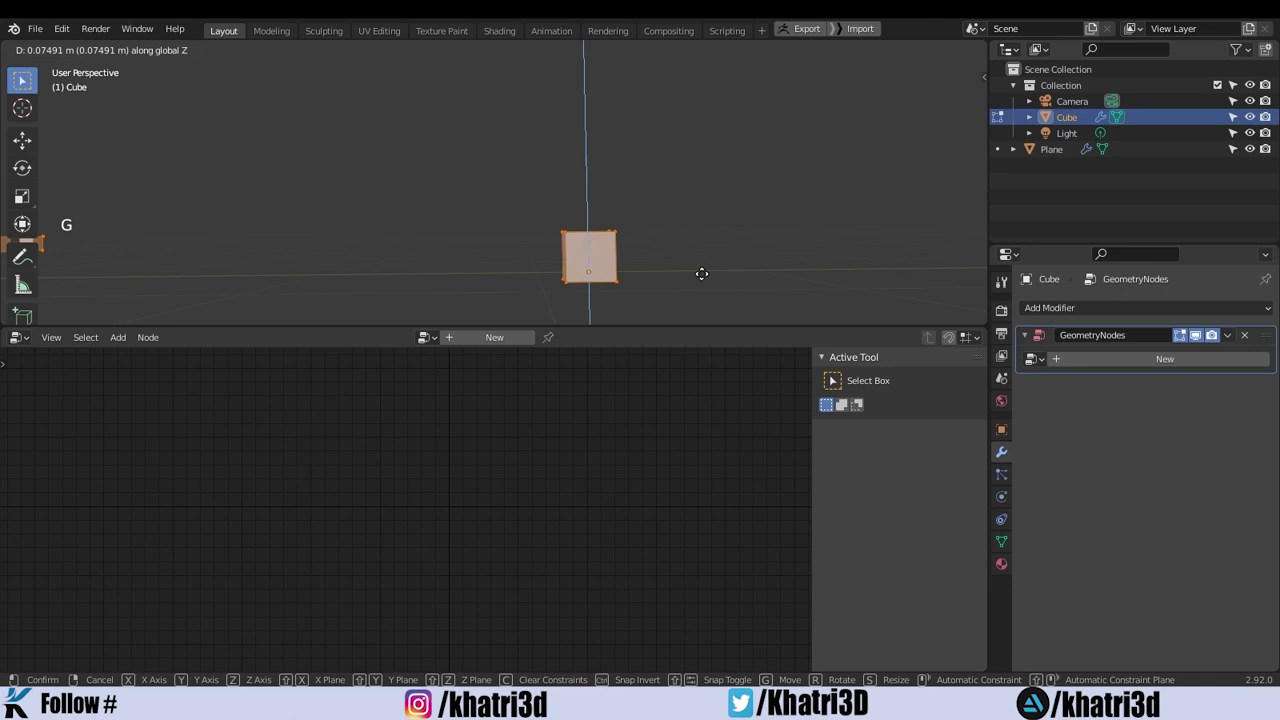
{"action": "left_click", "coordinate": [700, 269]}
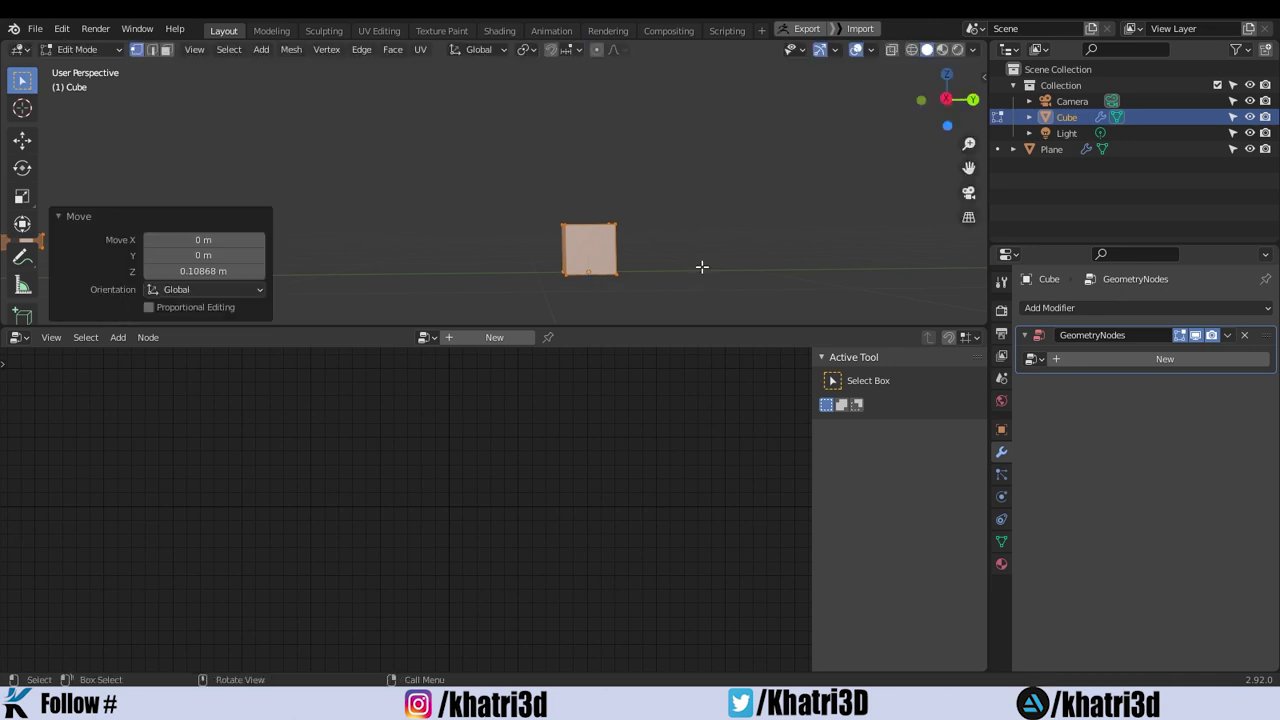
Examine the plane from below for cube instances poking through its surface.
{"action": "middle_click_drag", "start_coordinate": [700, 269], "coordinate": [684, 183]}
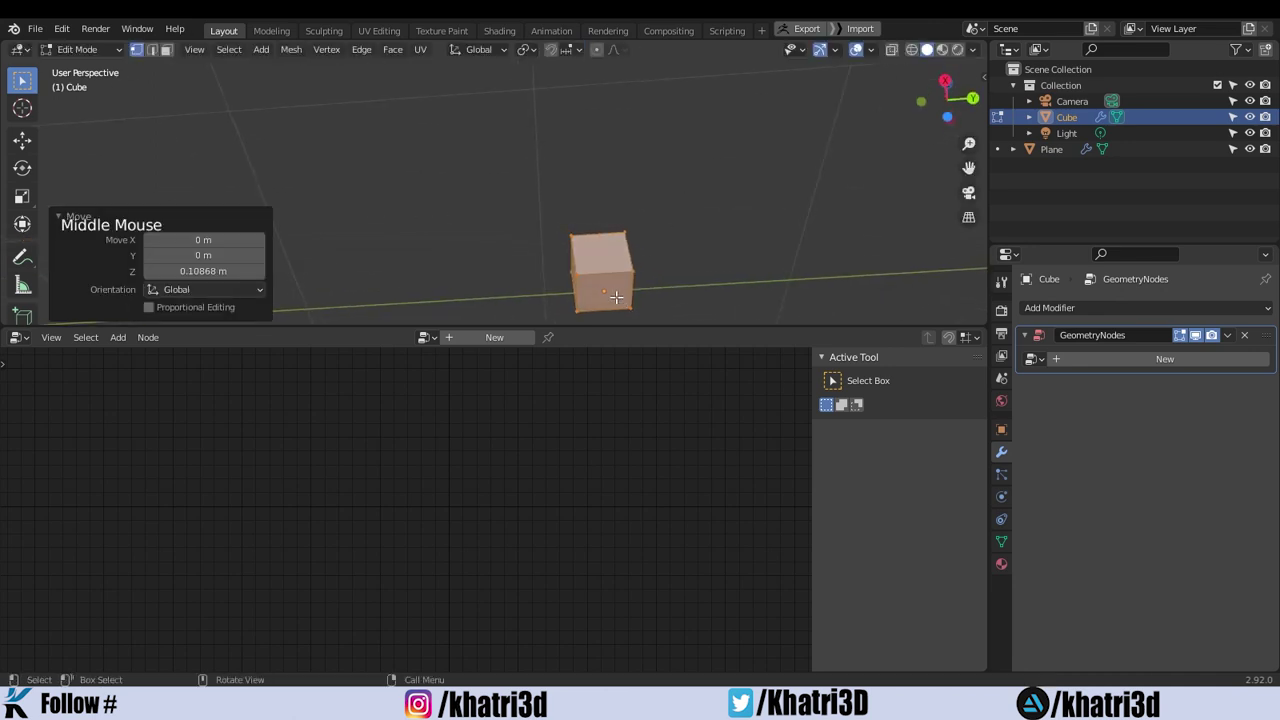
{"action": "left_click_drag", "start_coordinate": [968, 143], "coordinate": [968, 185]}
{"action": "middle_click_drag", "start_coordinate": [505, 85], "coordinate": [860, 129], "text": "shift"}
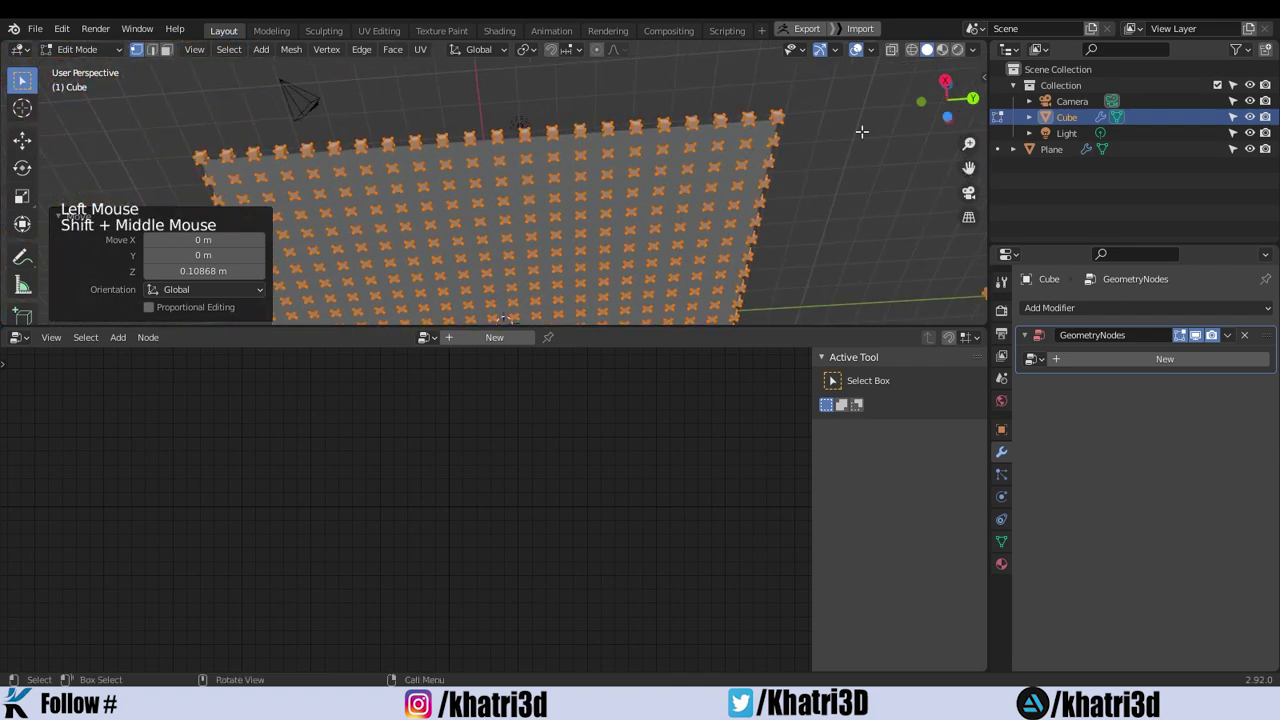
{"action": "left_click", "coordinate": [760, 77]}
{"action": "middle_click_drag", "start_coordinate": [760, 77], "coordinate": [797, 64]}
{"action": "middle_click_drag", "start_coordinate": [674, 117], "coordinate": [640, 114], "text": "shift"}
{"action": "middle_click_drag", "start_coordinate": [945, 180], "coordinate": [650, 95], "text": "shift"}
{"action": "left_click_drag", "start_coordinate": [560, 244], "coordinate": [632, 330]}
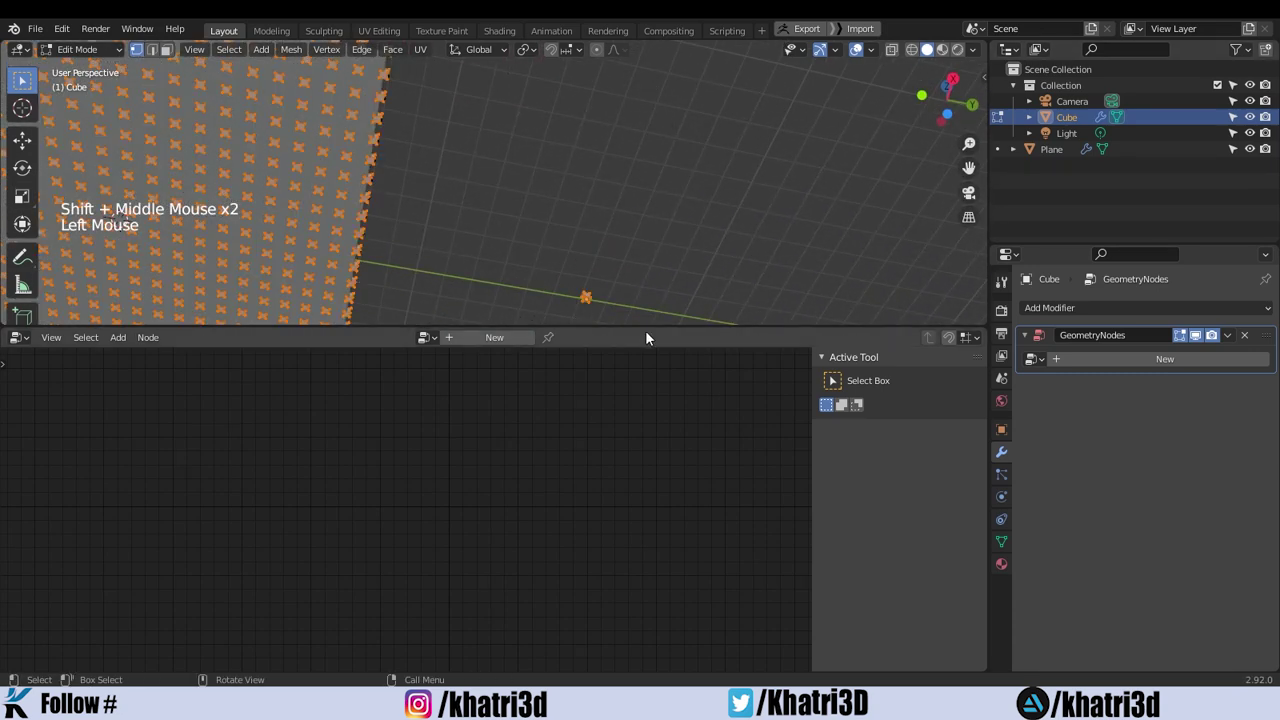
{"action": "key", "text": "g"}
{"action": "key", "text": "z"}
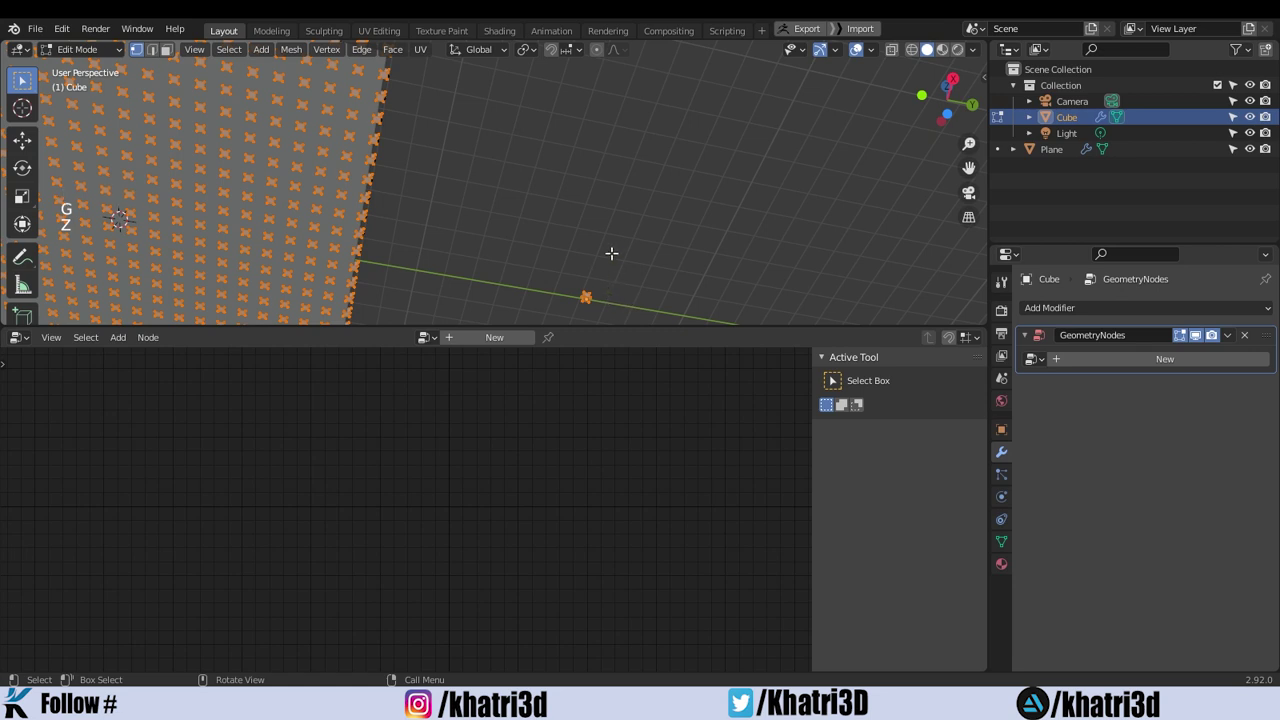
{"action": "key", "text": "z"}
{"action": "key", "text": "Escape"}
Nudge the cube's mesh slightly further up along Z so the instances clear the plane's underside, and return to Object Mode.
{"action": "key", "text": "g"}
{"action": "key", "text": "z"}
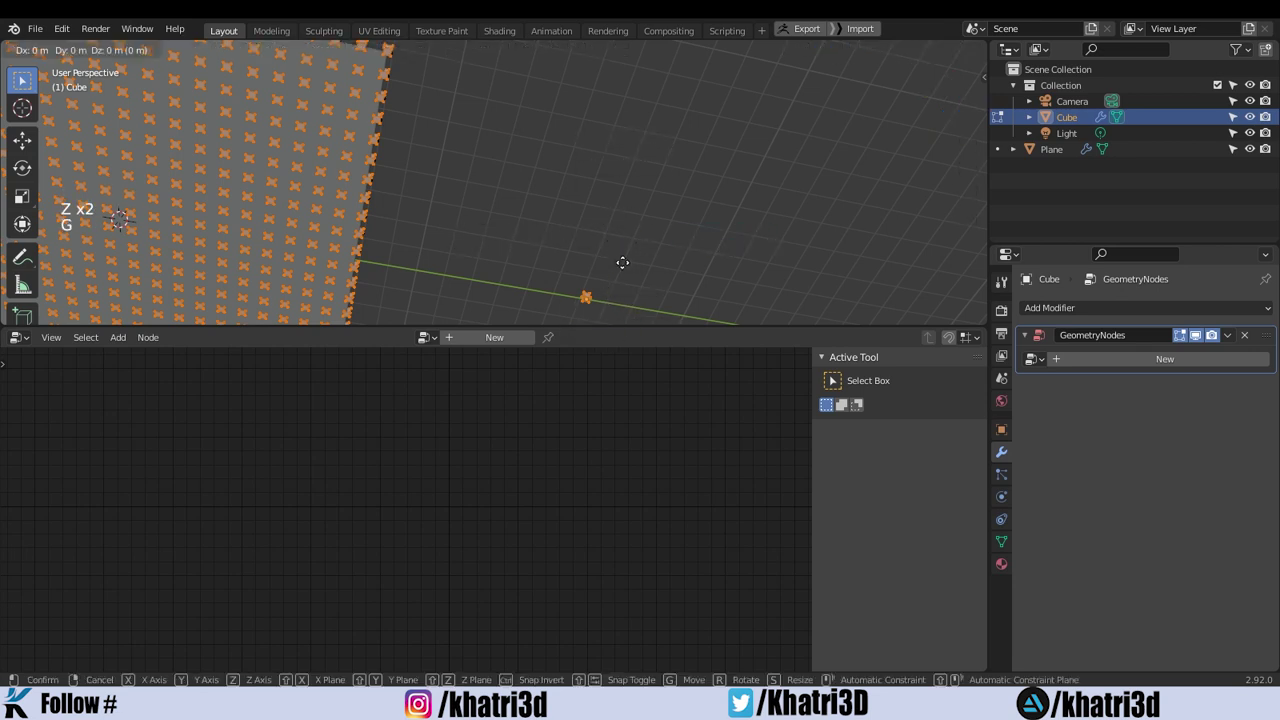
{"action": "key", "text": "shift"}
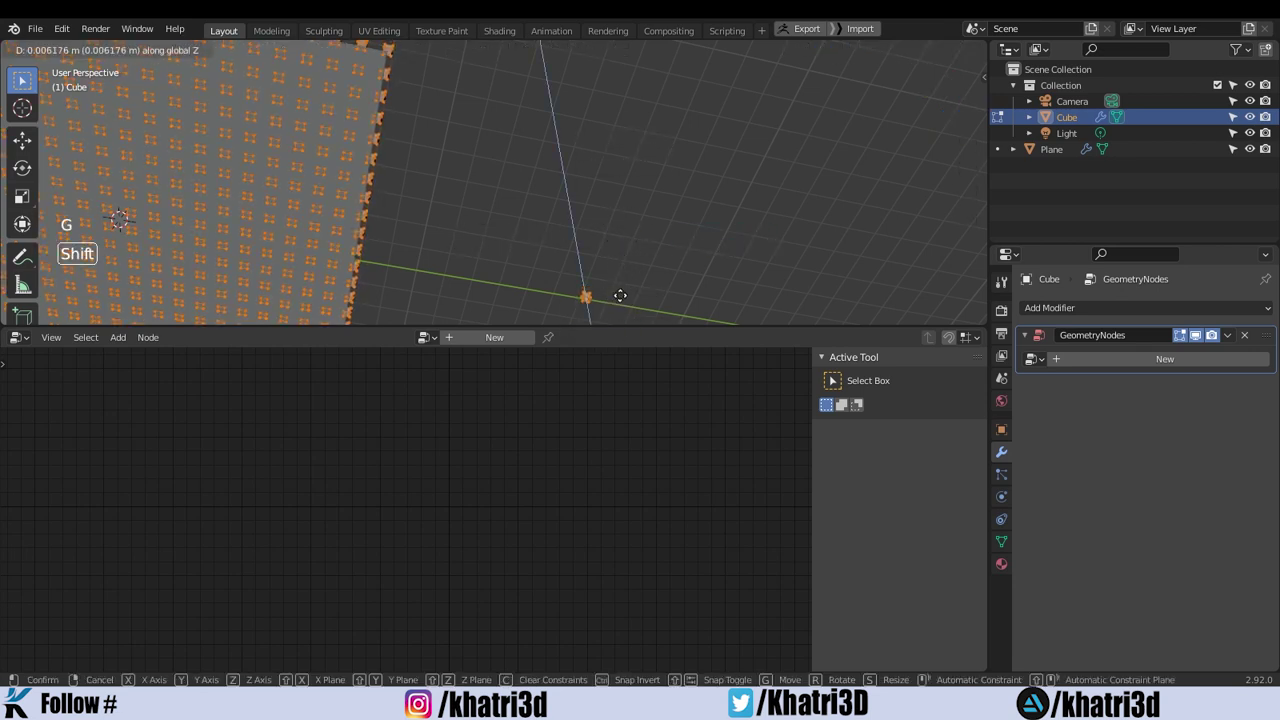
{"action": "left_click", "coordinate": [622, 285]}
{"action": "middle_click_drag", "start_coordinate": [622, 285], "coordinate": [694, 234]}
{"action": "key", "text": "Tab"}
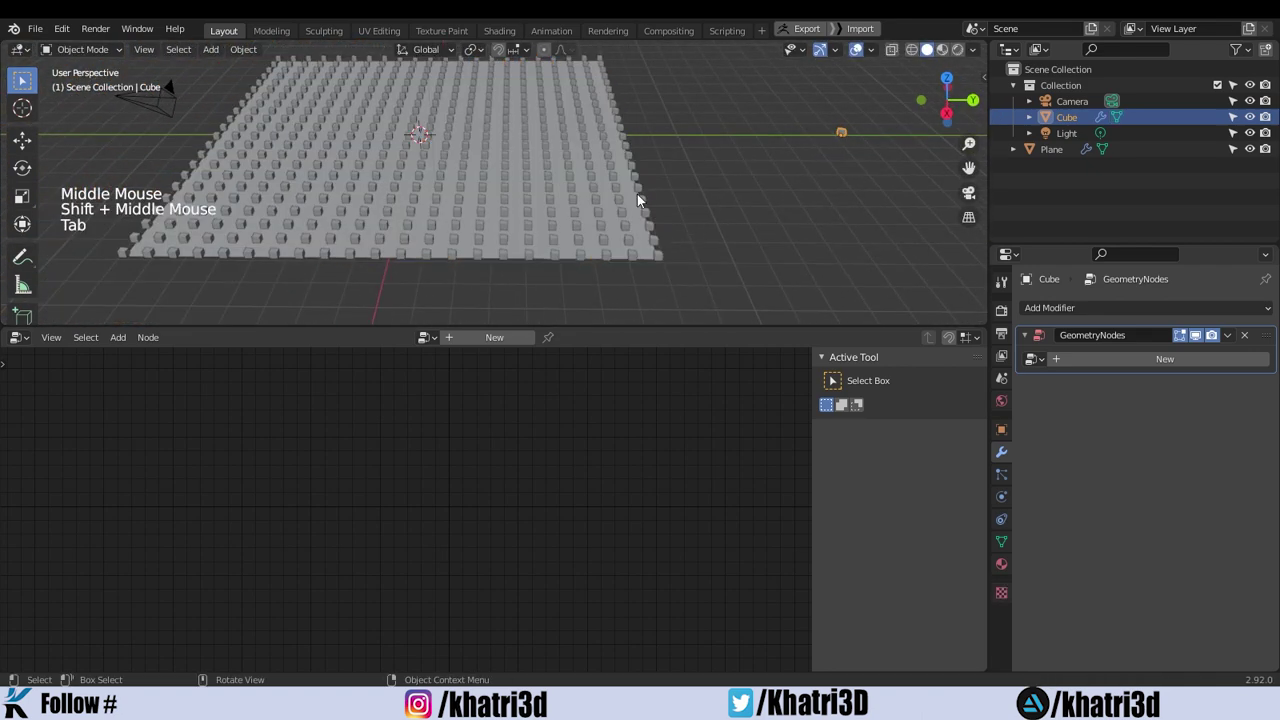
Select the plane and spread its Group Input, Point Instance and Join Geometry nodes apart to make room for another node.
{"action": "mouse_move", "coordinate": [637, 194]}
{"action": "middle_mouse_down"}
{"action": "mouse_move", "coordinate": [750, 198]}
{"action": "mouse_move", "coordinate": [829, 89]}
{"action": "mouse_move", "coordinate": [684, 205]}
{"action": "mouse_move", "coordinate": [574, 225]}
{"action": "mouse_move", "coordinate": [660, 185]}
{"action": "middle_mouse_up"}
{"action": "scroll", "coordinate": [667, 183], "scroll_direction": "down", "scroll_amount": 2}
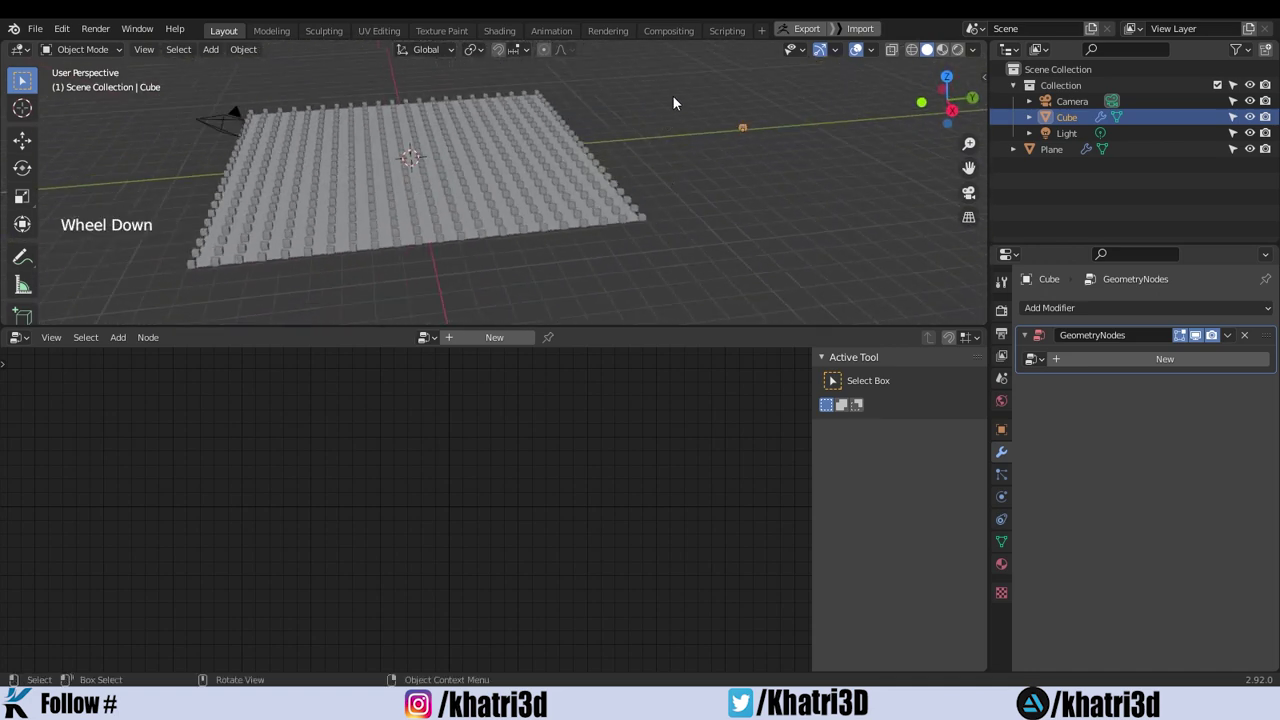
{"action": "left_click", "coordinate": [518, 205]}
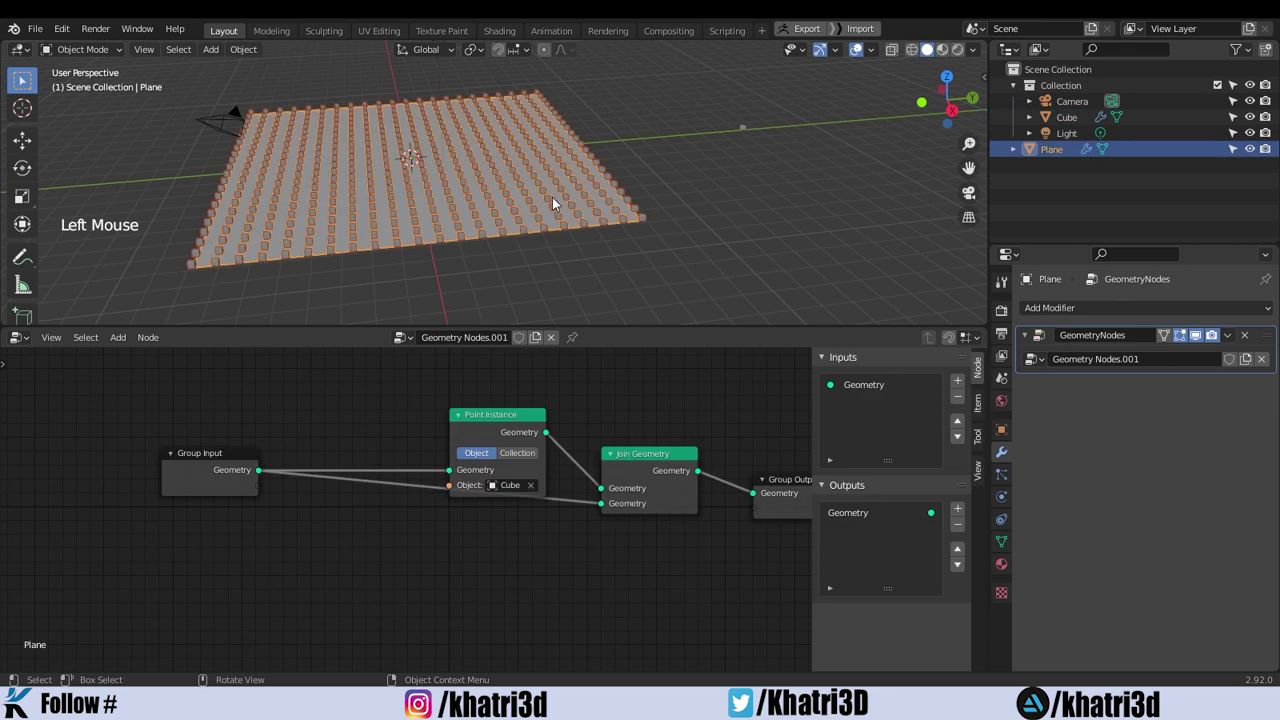
{"action": "scroll", "coordinate": [697, 450], "scroll_direction": "down", "scroll_amount": 4}
{"action": "middle_click_drag", "start_coordinate": [697, 450], "coordinate": [453, 455]}
{"action": "scroll", "coordinate": [488, 472], "scroll_direction": "up", "scroll_amount": 1}
{"action": "scroll", "coordinate": [488, 472], "scroll_direction": "down", "scroll_amount": 1}
{"action": "left_click_drag", "start_coordinate": [453, 455], "coordinate": [471, 444]}
{"action": "left_click_drag", "start_coordinate": [546, 481], "coordinate": [543, 591]}
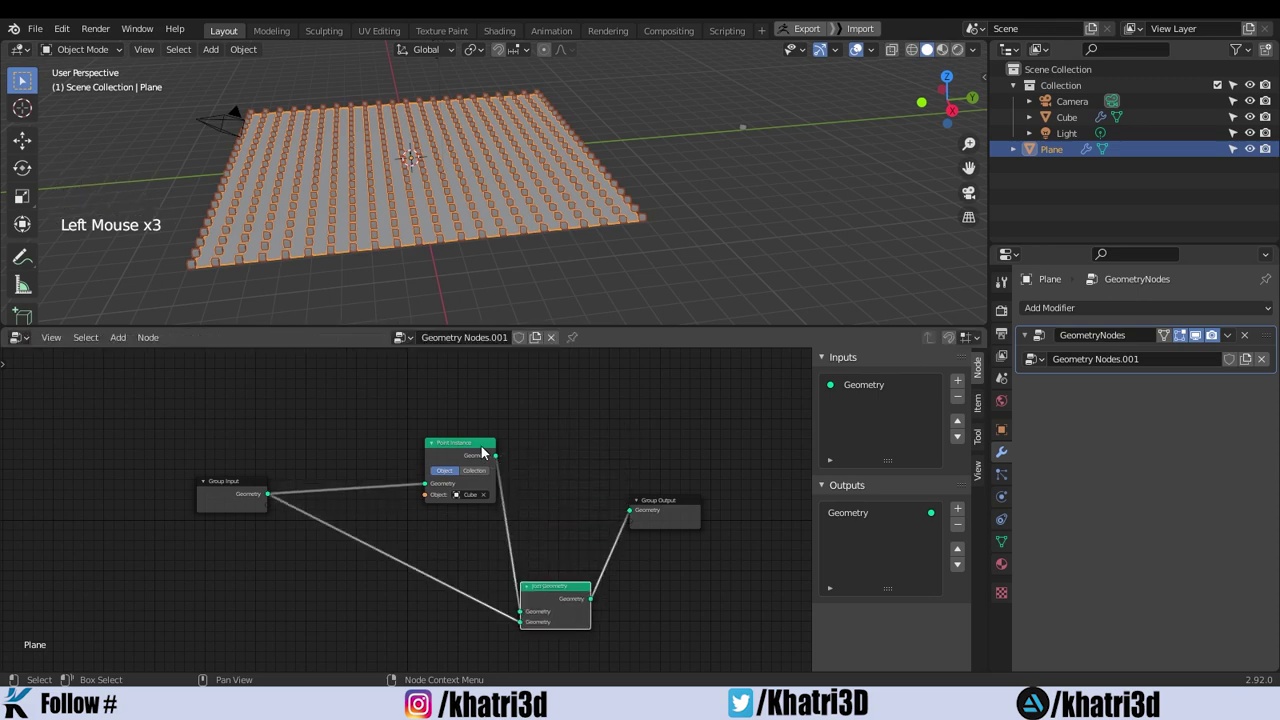
{"action": "mouse_move", "coordinate": [482, 452]}
{"action": "left_mouse_down"}
{"action": "mouse_move", "coordinate": [542, 430]}
{"action": "mouse_move", "coordinate": [497, 432]}
{"action": "left_mouse_up"}
{"action": "left_click_drag", "start_coordinate": [557, 592], "coordinate": [588, 497]}
{"action": "scroll", "coordinate": [425, 405], "scroll_direction": "up", "scroll_amount": 1}
{"action": "scroll", "coordinate": [425, 405], "scroll_direction": "down", "scroll_amount": 2}
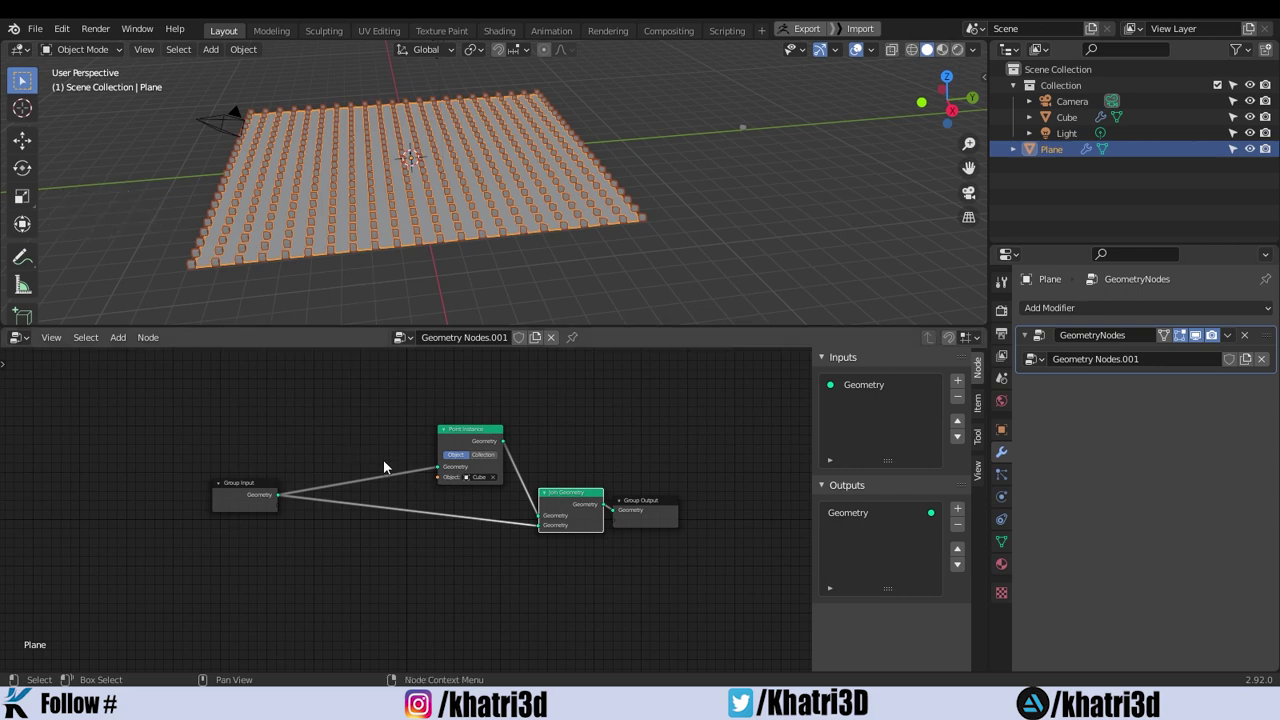
{"action": "left_click_drag", "start_coordinate": [247, 496], "coordinate": [209, 494]}
{"action": "key", "text": "shift+a"}
{"action": "left_click", "coordinate": [242, 438]}
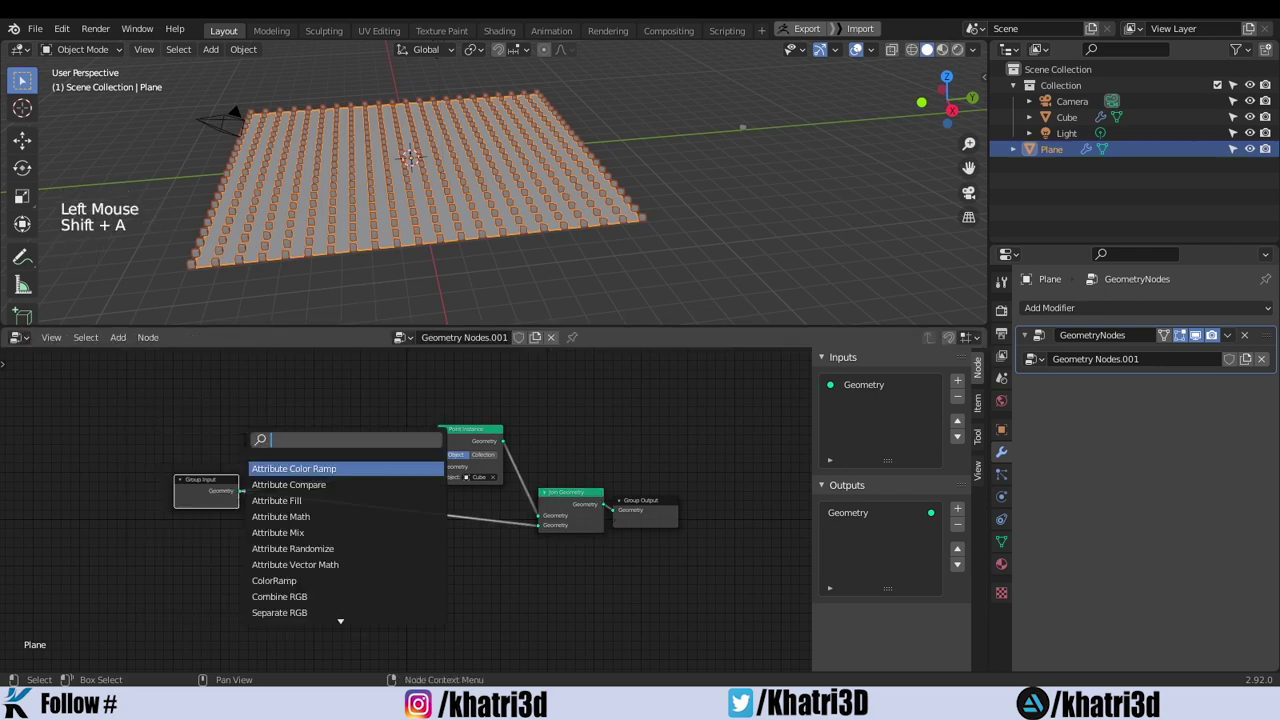
{"action": "type", "text": "ran"}
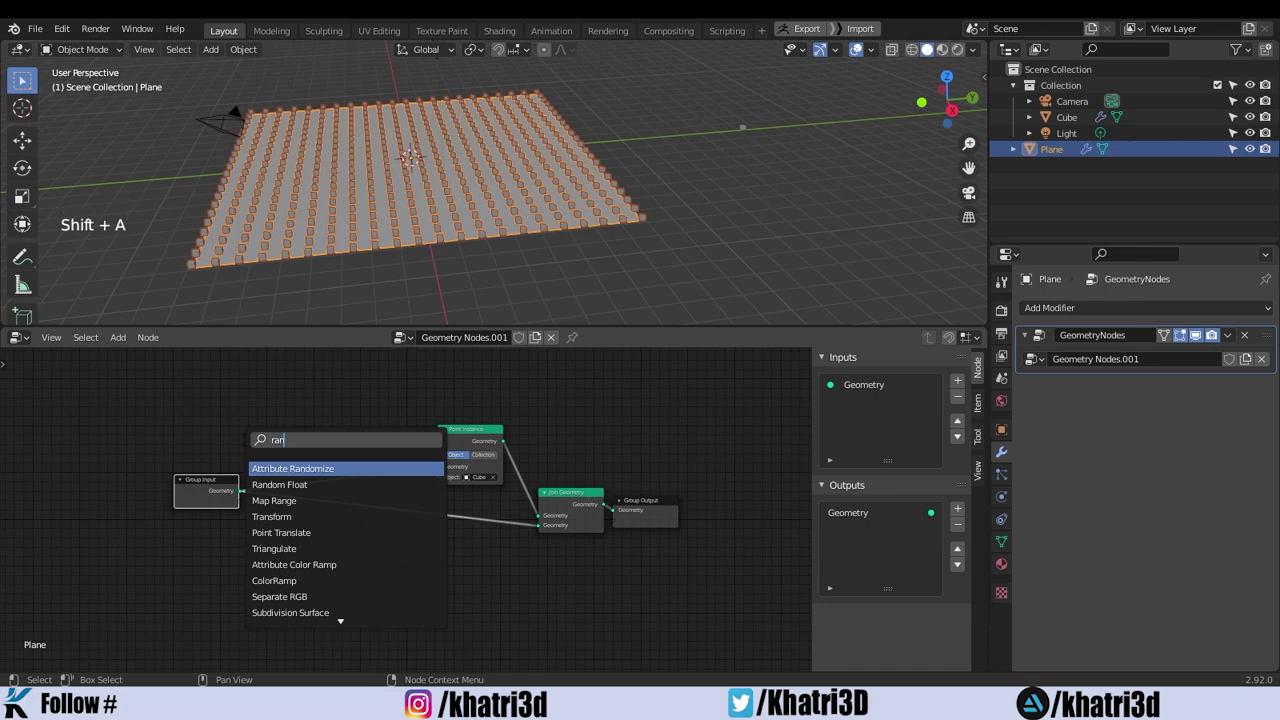
{"action": "left_click", "coordinate": [283, 484]}
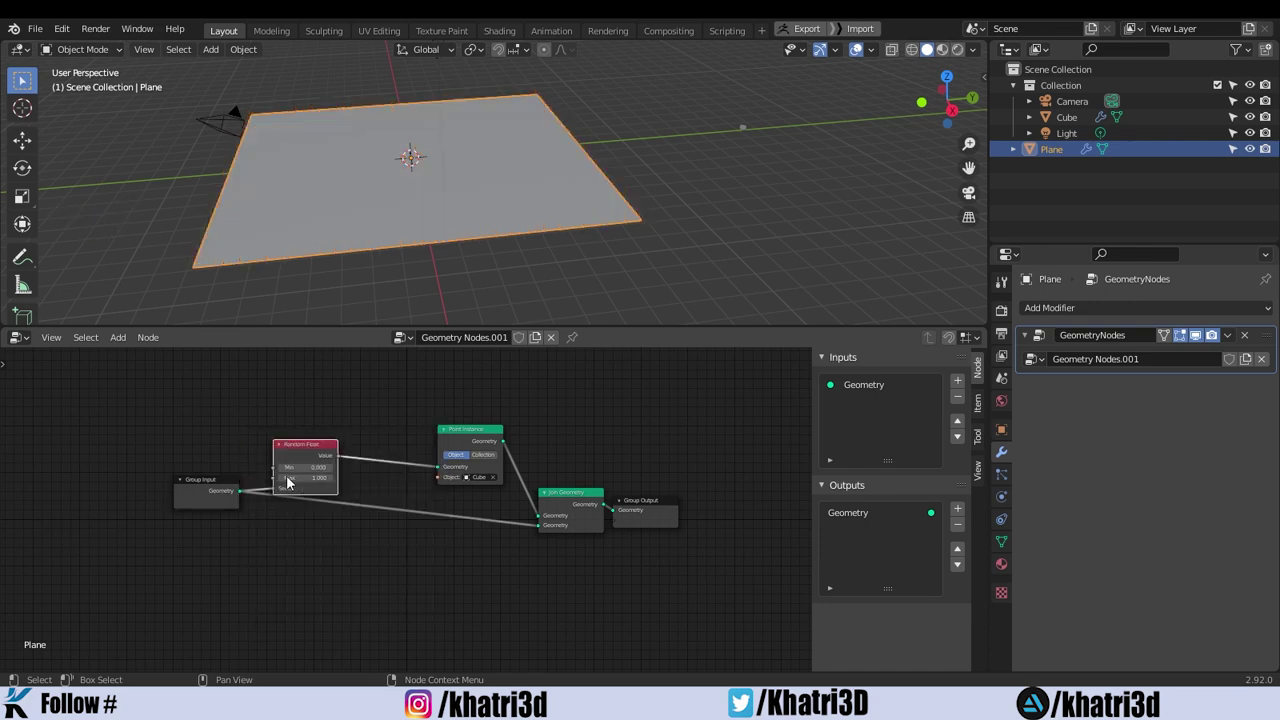
{"action": "key", "text": "ctrl+z"}
{"action": "key", "text": "shift+a"}
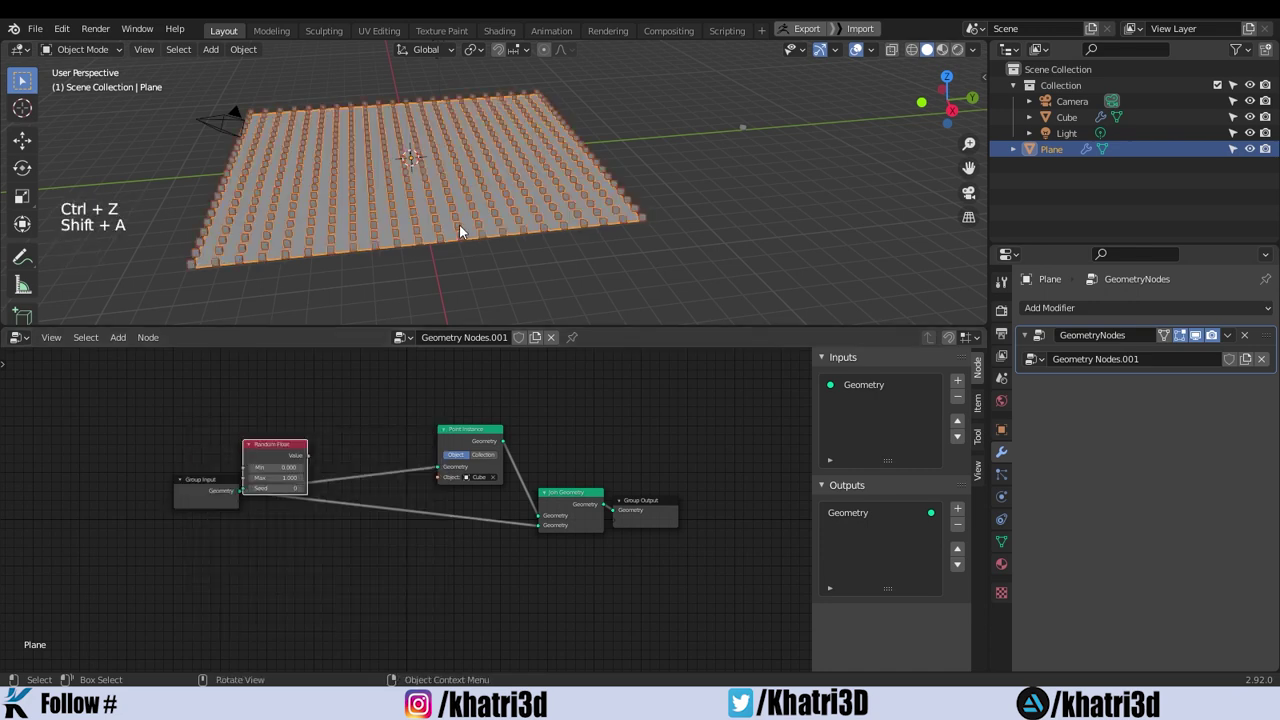
{"action": "left_click", "coordinate": [278, 443]}
{"action": "key", "text": "Delete"}
Add an unconnected Attribute Randomize node above the link between Group Input and Point Instance.
{"action": "key", "text": "shift+a"}
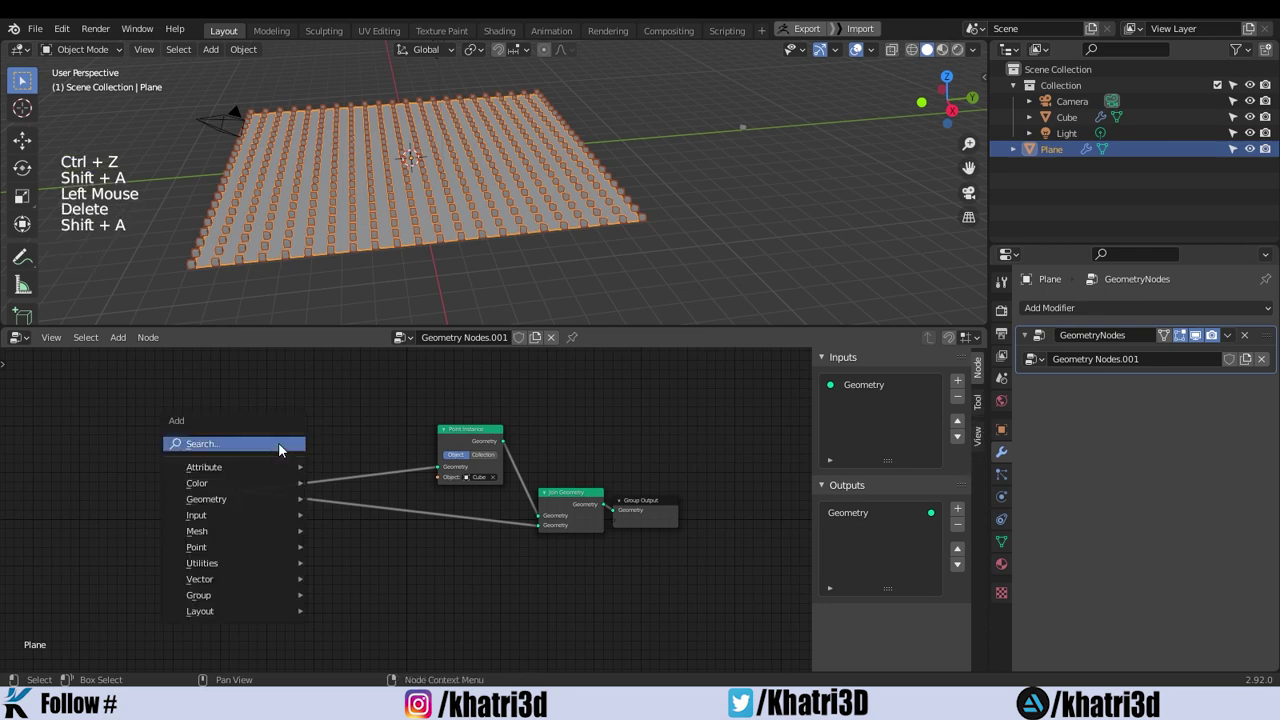
{"action": "left_click", "coordinate": [278, 444]}
{"action": "type", "text": "ra"}
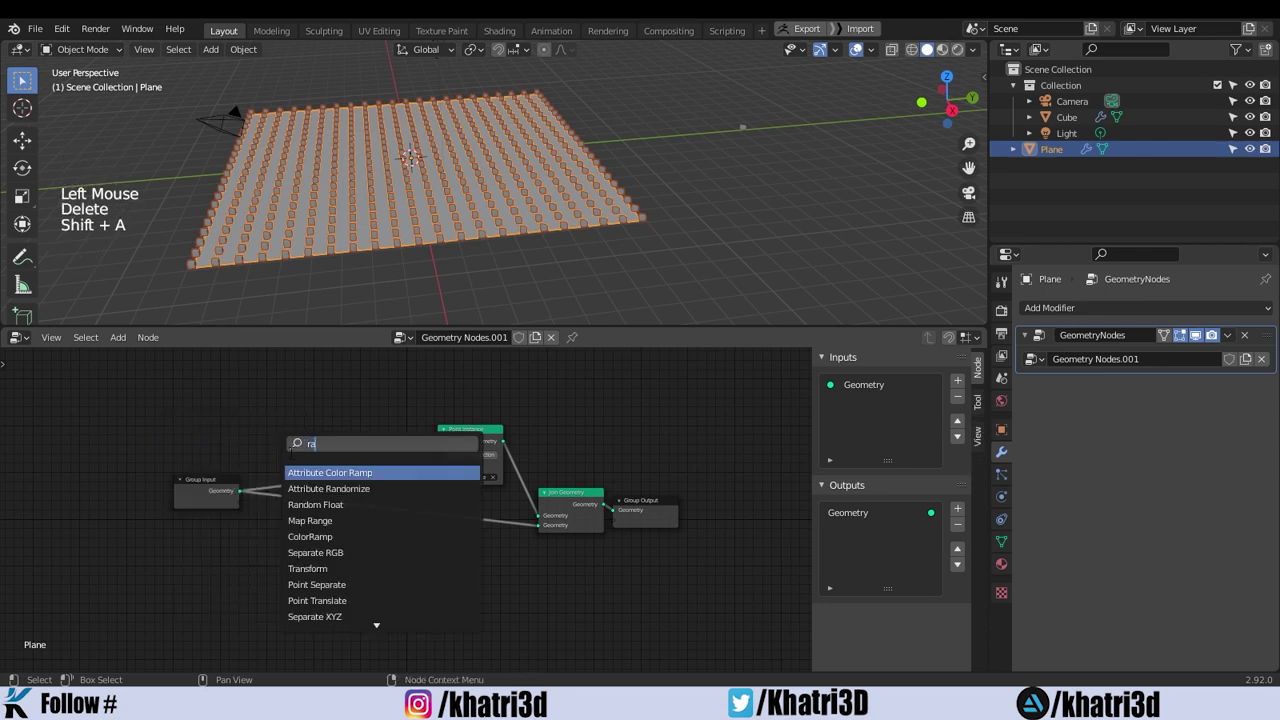
{"action": "left_click", "coordinate": [321, 488]}
{"action": "left_click", "coordinate": [326, 420]}
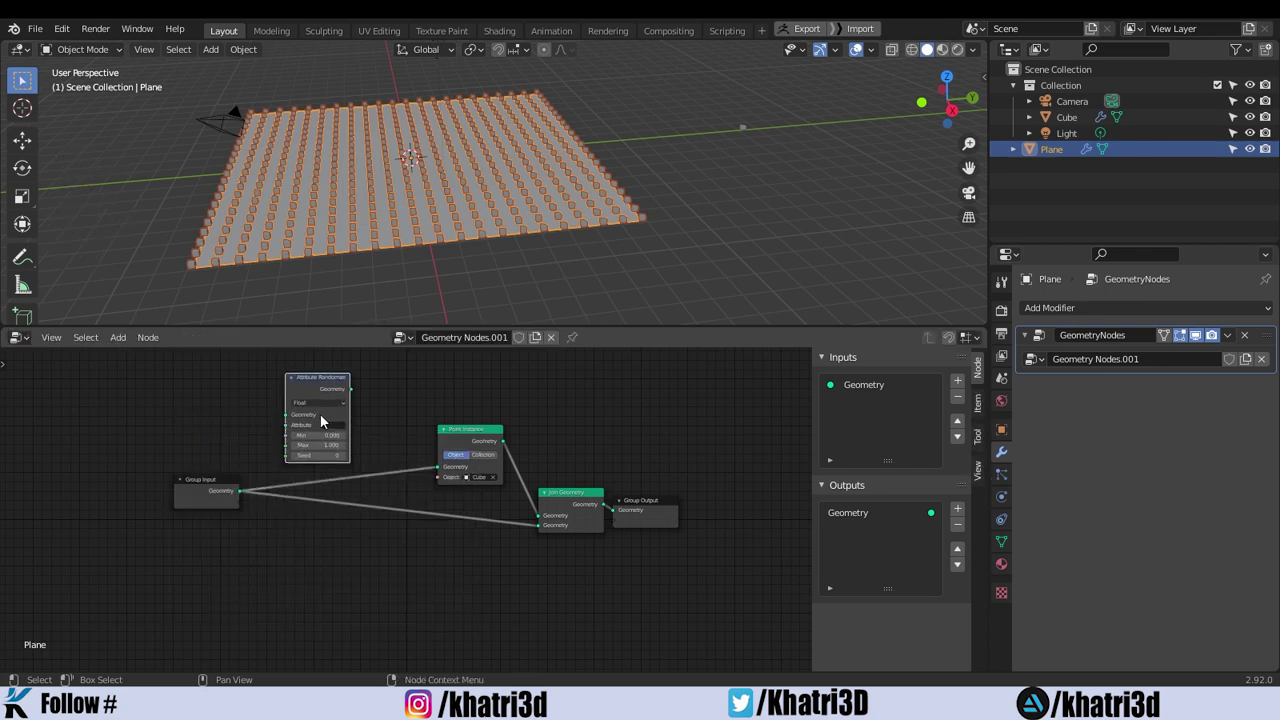
Enlarge the node editor area and frame the whole node tree in it.
{"action": "left_click_drag", "start_coordinate": [348, 328], "coordinate": [357, 250]}
{"action": "scroll", "coordinate": [333, 342], "scroll_direction": "down", "scroll_amount": 1}
{"action": "scroll", "coordinate": [333, 342], "scroll_direction": "up", "scroll_amount": 2}
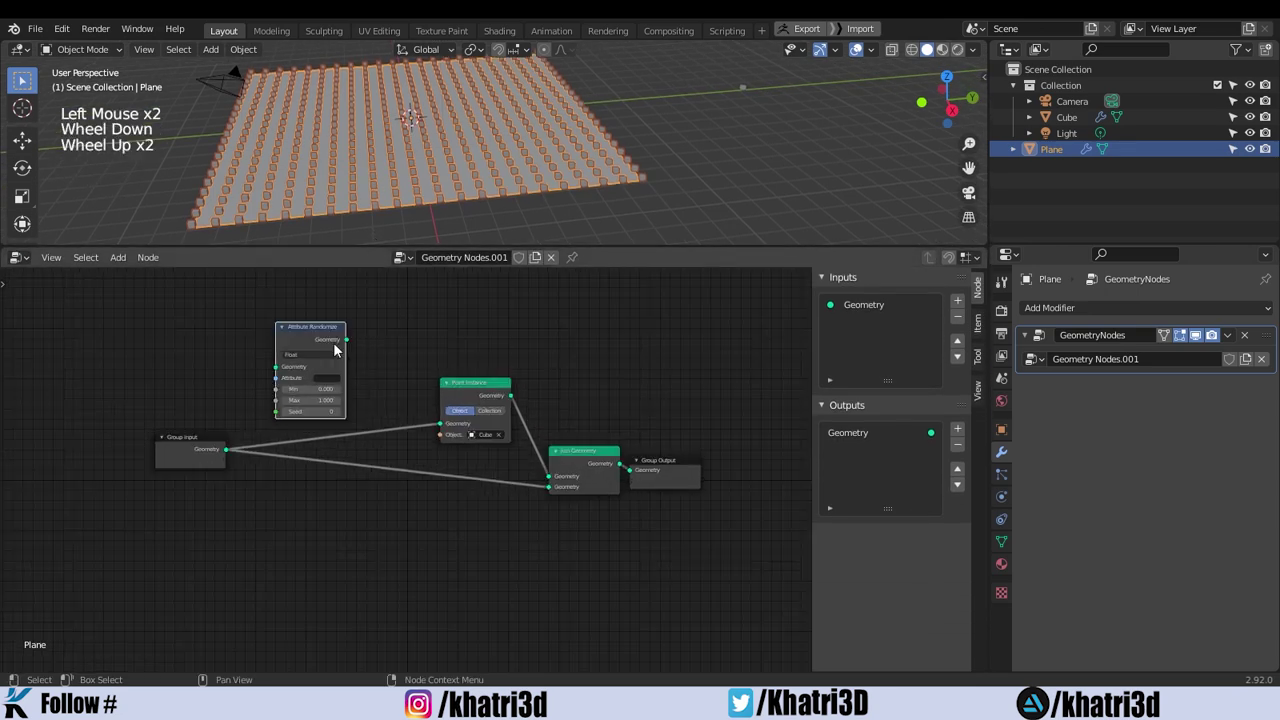
{"action": "scroll", "coordinate": [333, 342], "scroll_direction": "up", "scroll_amount": 1}
{"action": "scroll", "coordinate": [333, 342], "scroll_direction": "down", "scroll_amount": 1}
{"action": "scroll", "coordinate": [333, 342], "scroll_direction": "up", "scroll_amount": 1}
{"action": "middle_click_drag", "start_coordinate": [401, 363], "coordinate": [474, 401]}
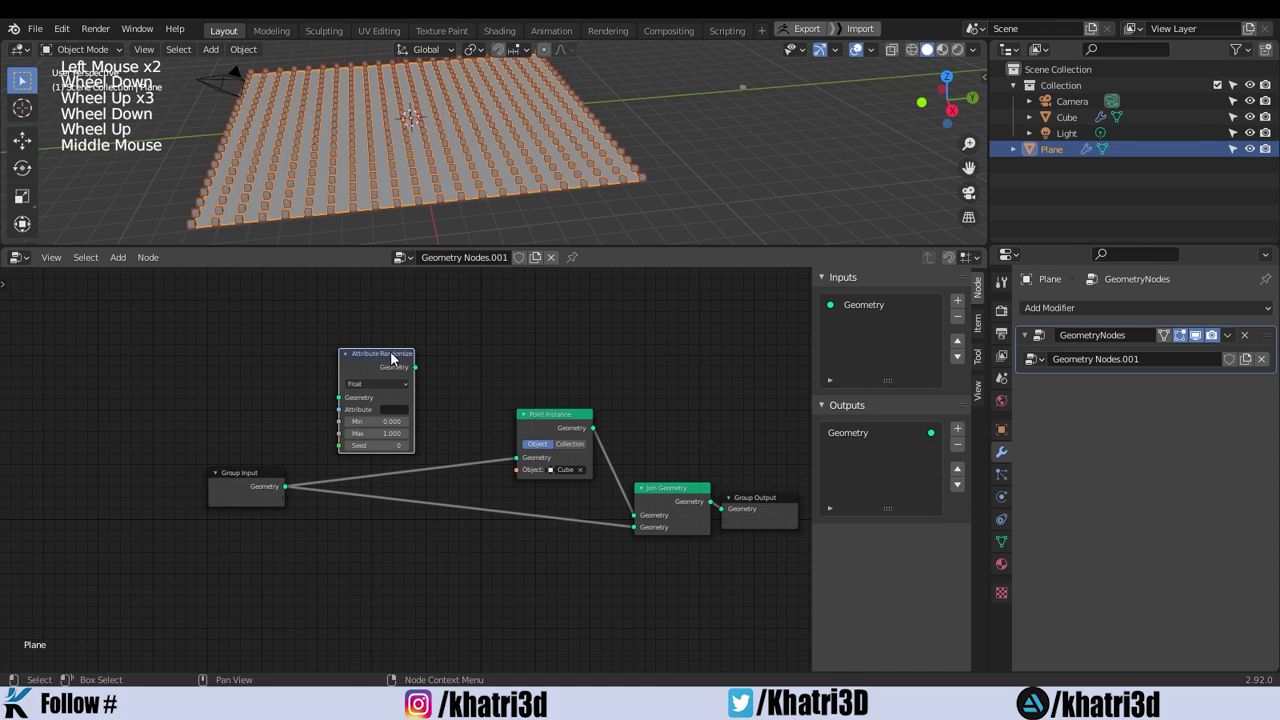
{"action": "scroll", "coordinate": [389, 353], "scroll_direction": "down", "scroll_amount": 4}
{"action": "scroll", "coordinate": [396, 384], "scroll_direction": "up", "scroll_amount": 3}
{"action": "scroll", "coordinate": [401, 385], "scroll_direction": "down", "scroll_amount": 1}
{"action": "scroll", "coordinate": [401, 385], "scroll_direction": "up", "scroll_amount": 1}
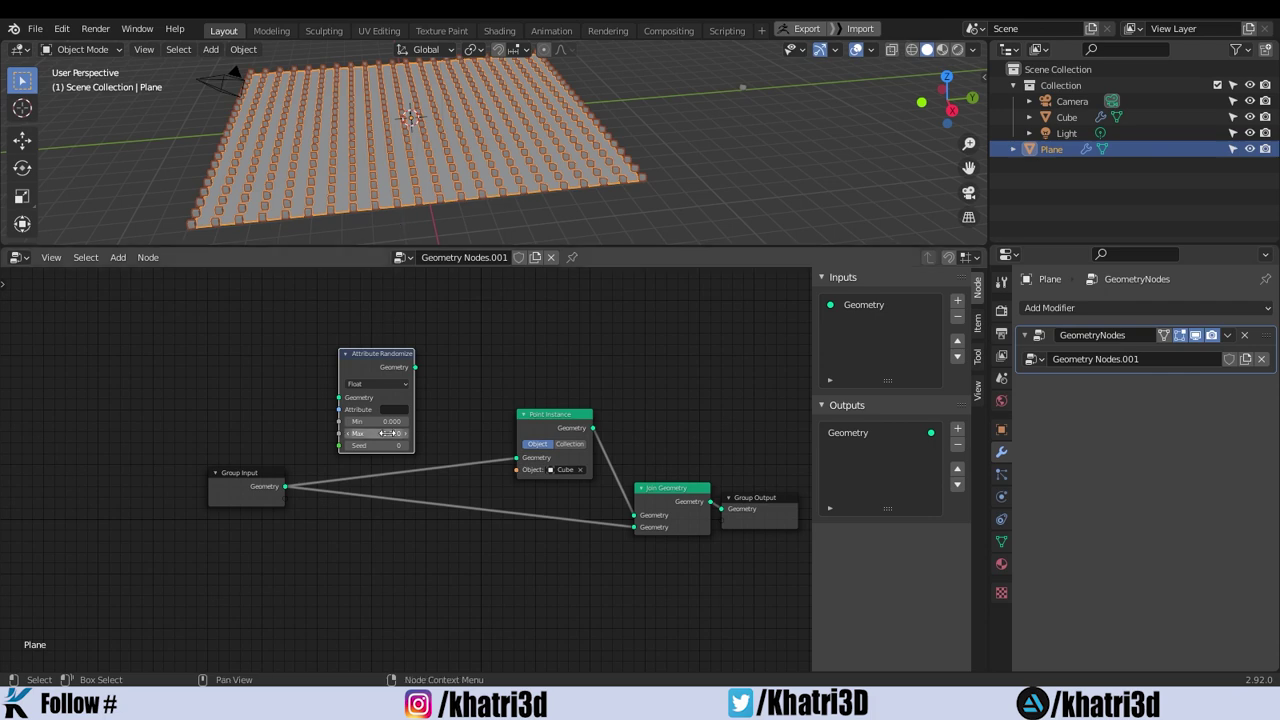
Set Attribute Randomize's attribute to scale and insert the node between Group Input and Point Instance, shifting Point Instance and Join Geometry clear.
{"action": "left_click", "coordinate": [396, 410]}
{"action": "left_click_drag", "start_coordinate": [670, 503], "coordinate": [683, 652]}
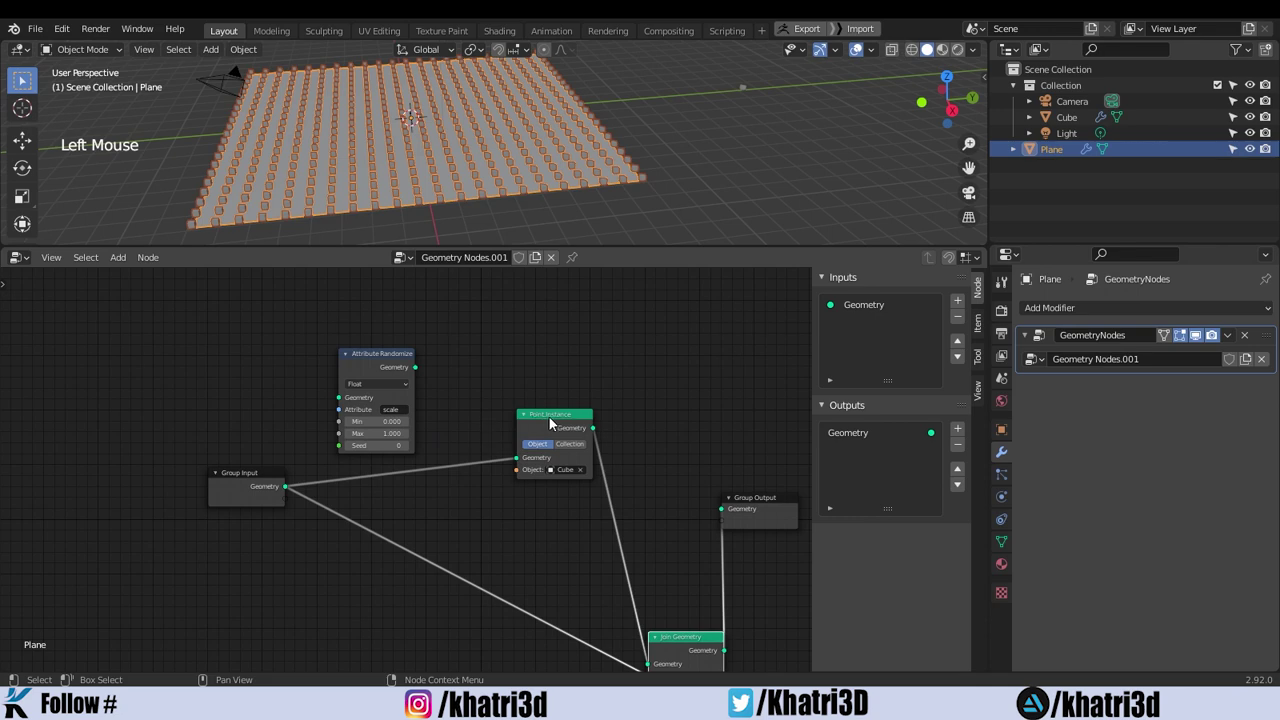
{"action": "left_click_drag", "start_coordinate": [549, 424], "coordinate": [581, 462]}
{"action": "left_click_drag", "start_coordinate": [384, 359], "coordinate": [438, 431]}
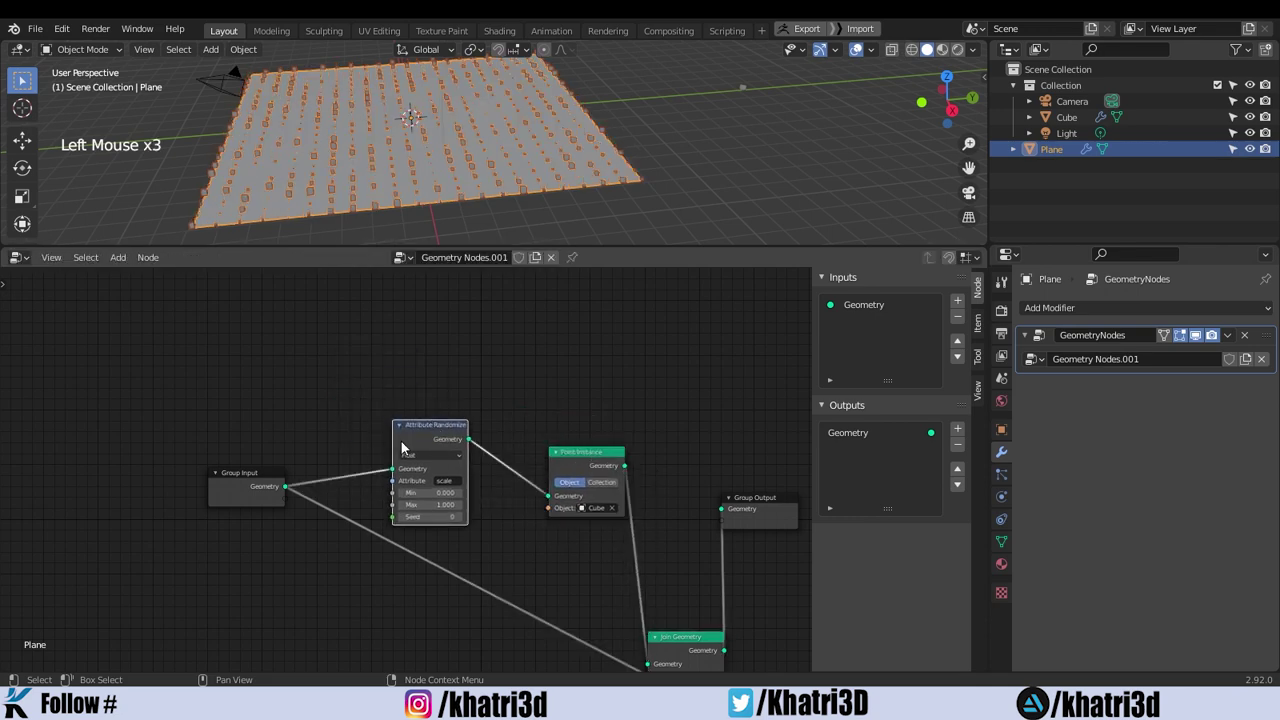
Examine the cube instances on the plane up close for variation in their size.
{"action": "middle_click_drag", "start_coordinate": [422, 187], "coordinate": [463, 196]}
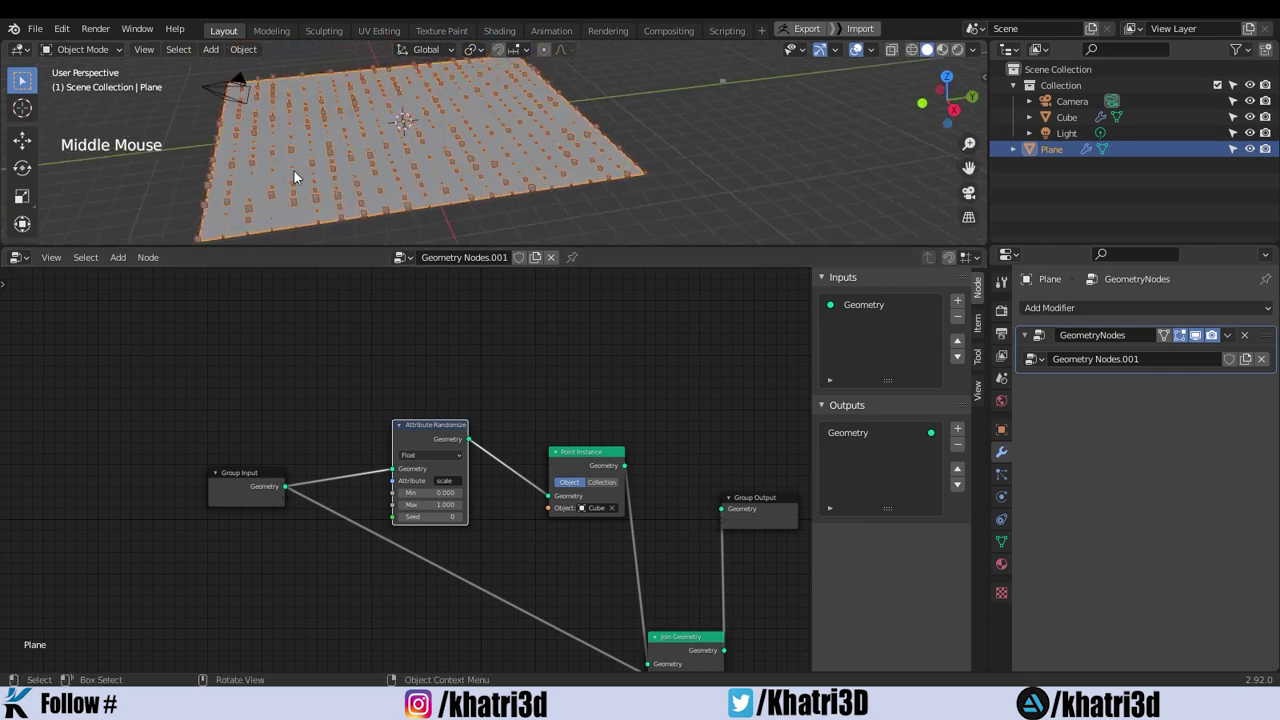
{"action": "middle_click_drag", "start_coordinate": [294, 168], "coordinate": [405, 168], "text": "shift"}
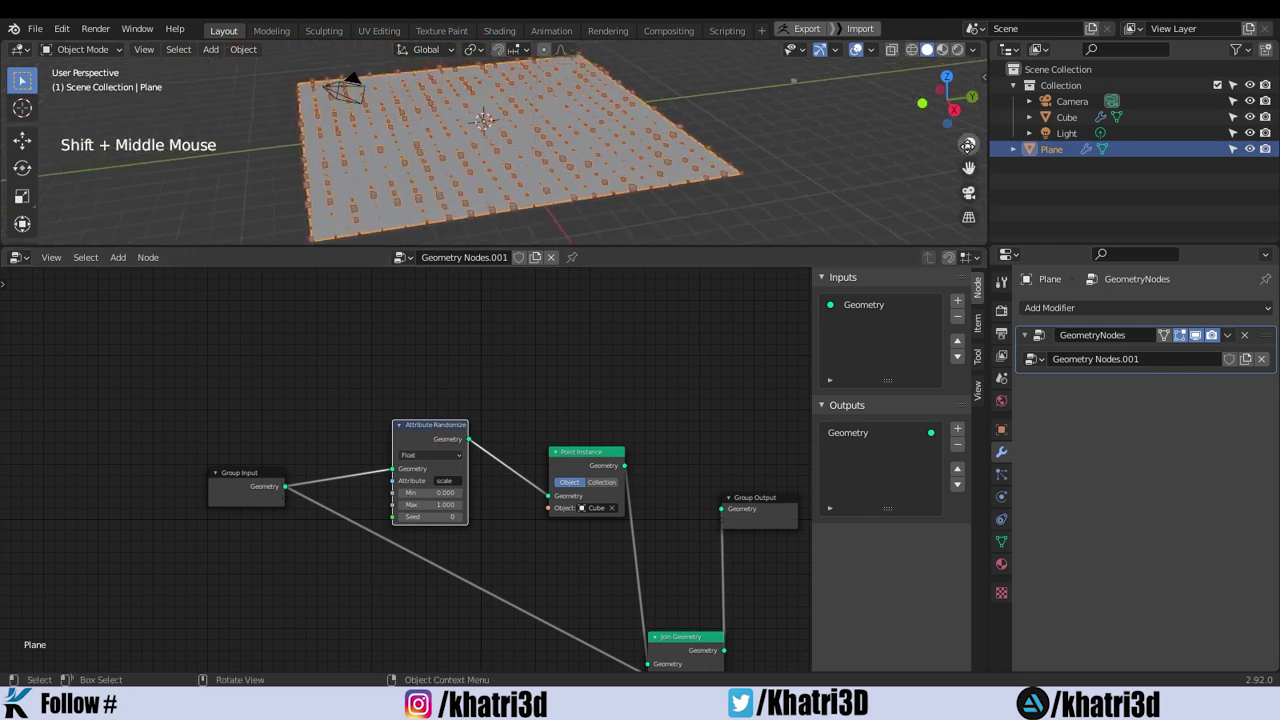
{"action": "left_click_drag", "start_coordinate": [967, 145], "coordinate": [967, 108]}
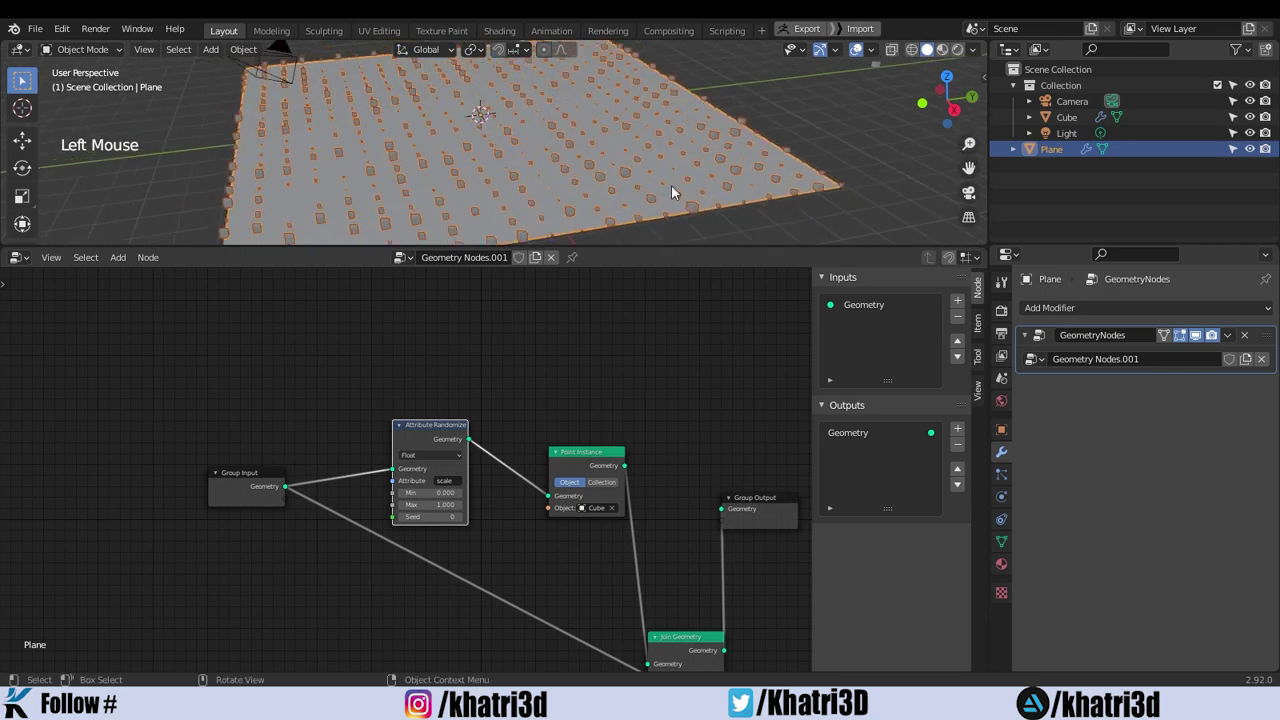
{"action": "scroll", "coordinate": [671, 185], "scroll_direction": "down", "scroll_amount": 2}
{"action": "scroll", "coordinate": [671, 185], "scroll_direction": "up", "scroll_amount": 2}
{"action": "scroll", "coordinate": [671, 180], "scroll_direction": "down", "scroll_amount": 2, "text": "shift"}
{"action": "scroll", "coordinate": [671, 175], "scroll_direction": "up", "scroll_amount": 1, "text": "shift"}
{"action": "scroll", "coordinate": [671, 170], "scroll_direction": "down", "scroll_amount": 1, "text": "shift"}
{"action": "middle_click_drag", "start_coordinate": [671, 156], "coordinate": [661, 178], "text": "shift"}
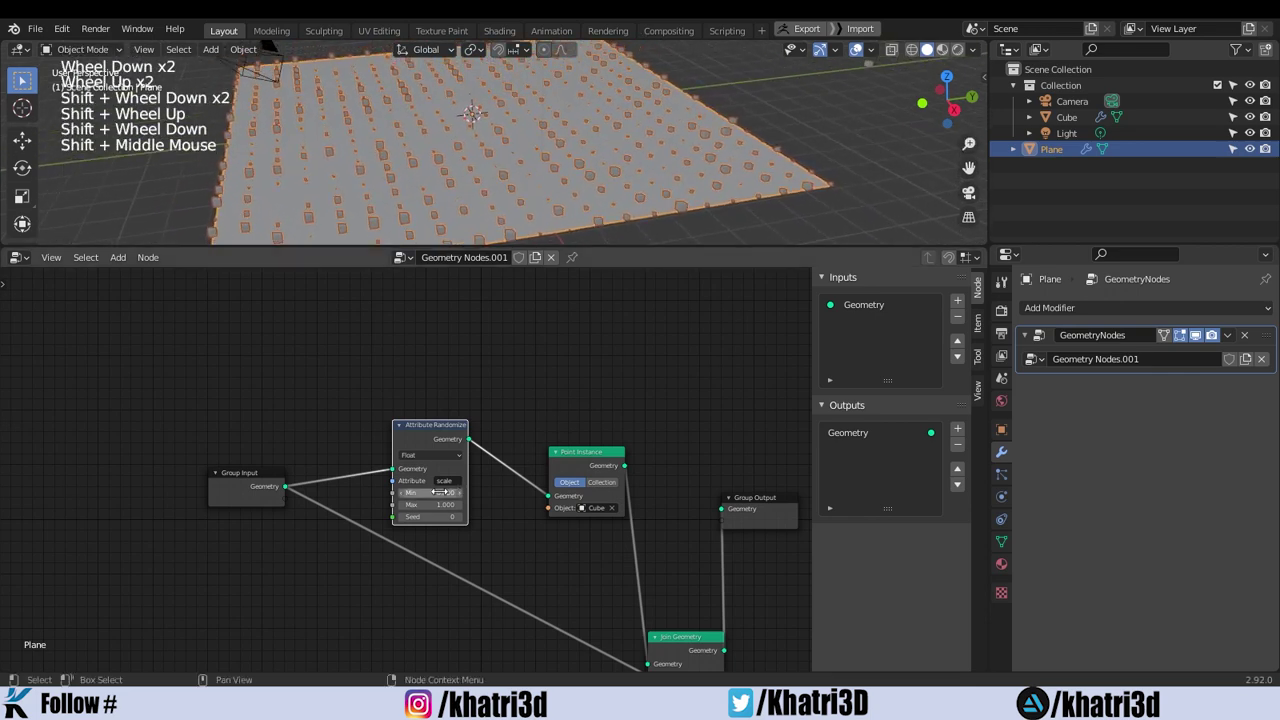
Set the scale randomization's Min to 0.850 and Max to 3.090, and enlarge the 3D viewport area.
{"action": "left_click_drag", "start_coordinate": [430, 492], "coordinate": [520, 504], "text": "shift"}
{"action": "middle_click_drag", "start_coordinate": [629, 170], "coordinate": [660, 238]}
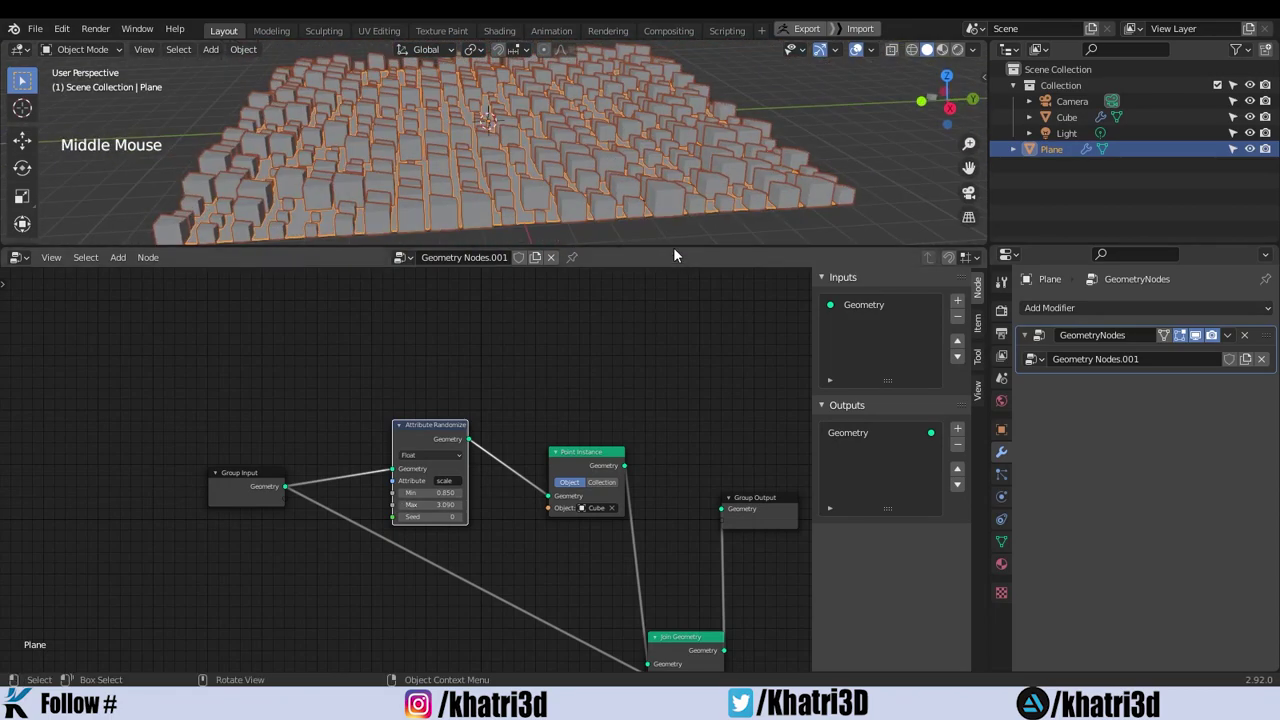
{"action": "left_click_drag", "start_coordinate": [672, 250], "coordinate": [650, 345]}
{"action": "middle_click_drag", "start_coordinate": [606, 234], "coordinate": [524, 158]}
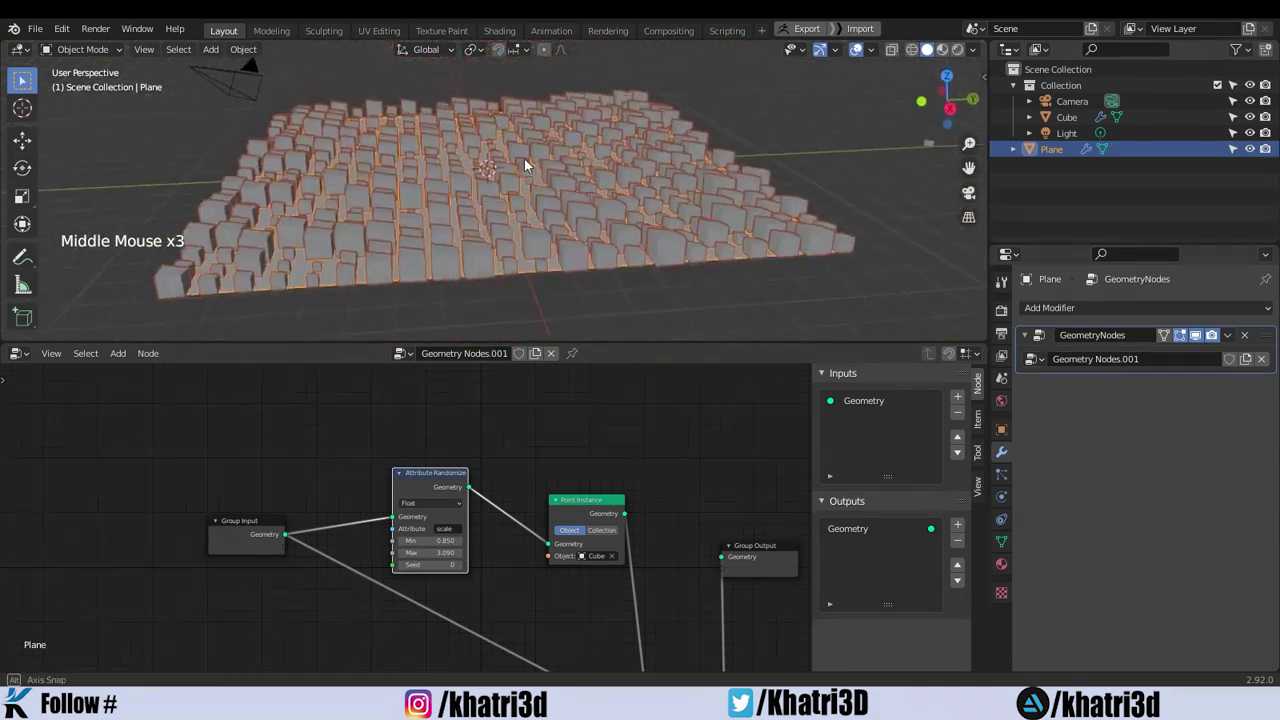
{"action": "scroll", "coordinate": [515, 190], "scroll_direction": "up", "scroll_amount": 1}
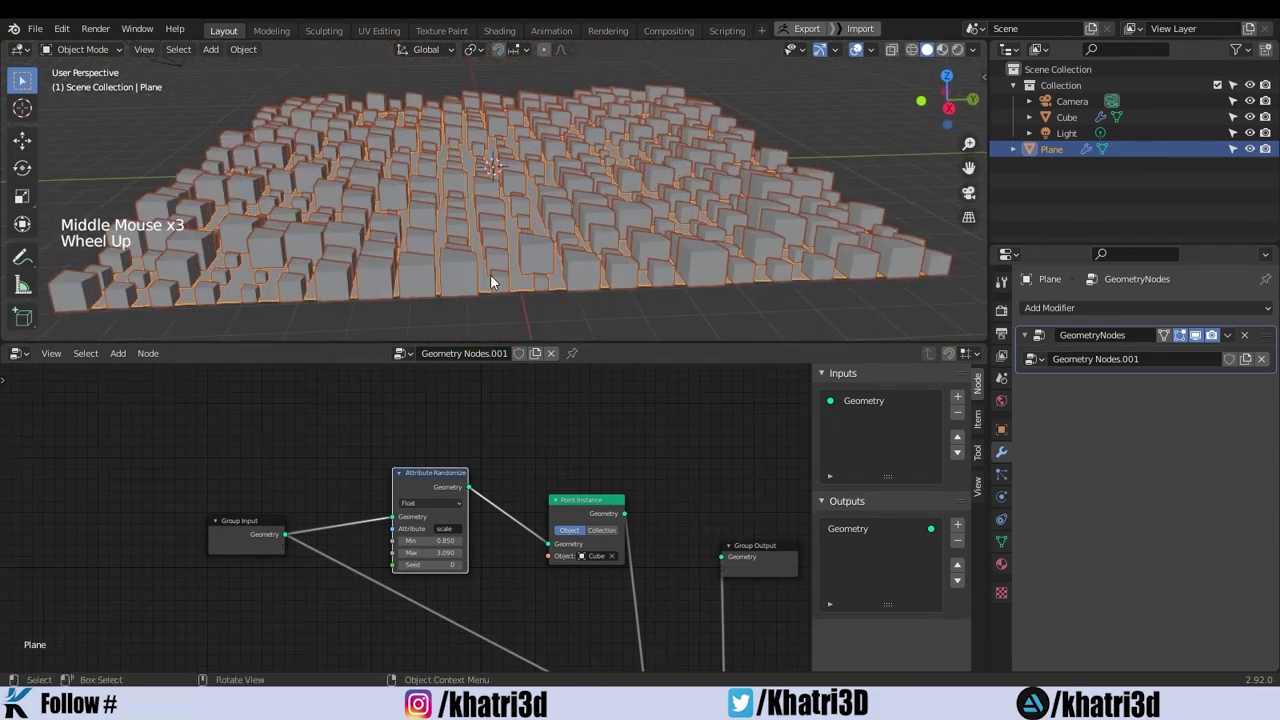
Set the scale randomization's Seed to 1 and check the new cube size distribution.
{"action": "left_click", "coordinate": [460, 566]}
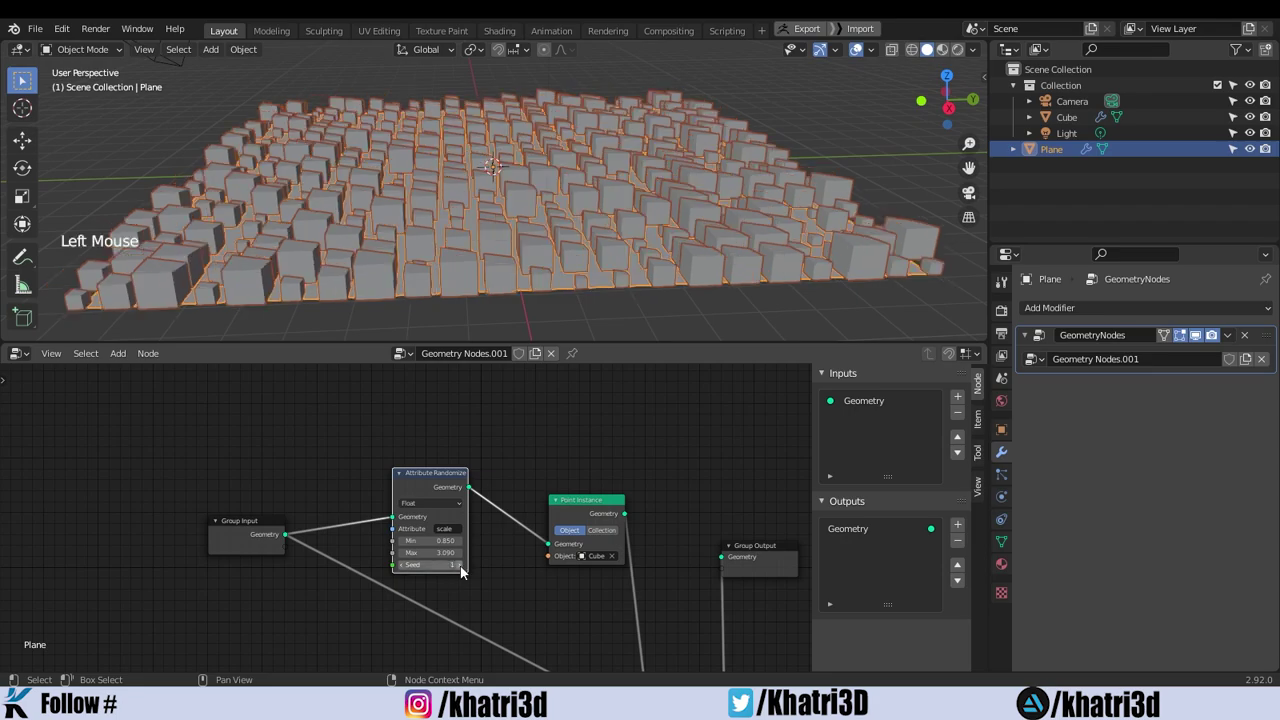
{"action": "scroll", "coordinate": [343, 229], "scroll_direction": "down", "scroll_amount": 1}
{"action": "scroll", "coordinate": [343, 229], "scroll_direction": "up", "scroll_amount": 2}
{"action": "middle_click_drag", "start_coordinate": [343, 229], "coordinate": [542, 169]}
{"action": "scroll", "coordinate": [523, 196], "scroll_direction": "up", "scroll_amount": 1}
{"action": "scroll", "coordinate": [506, 253], "scroll_direction": "up", "scroll_amount": 1}
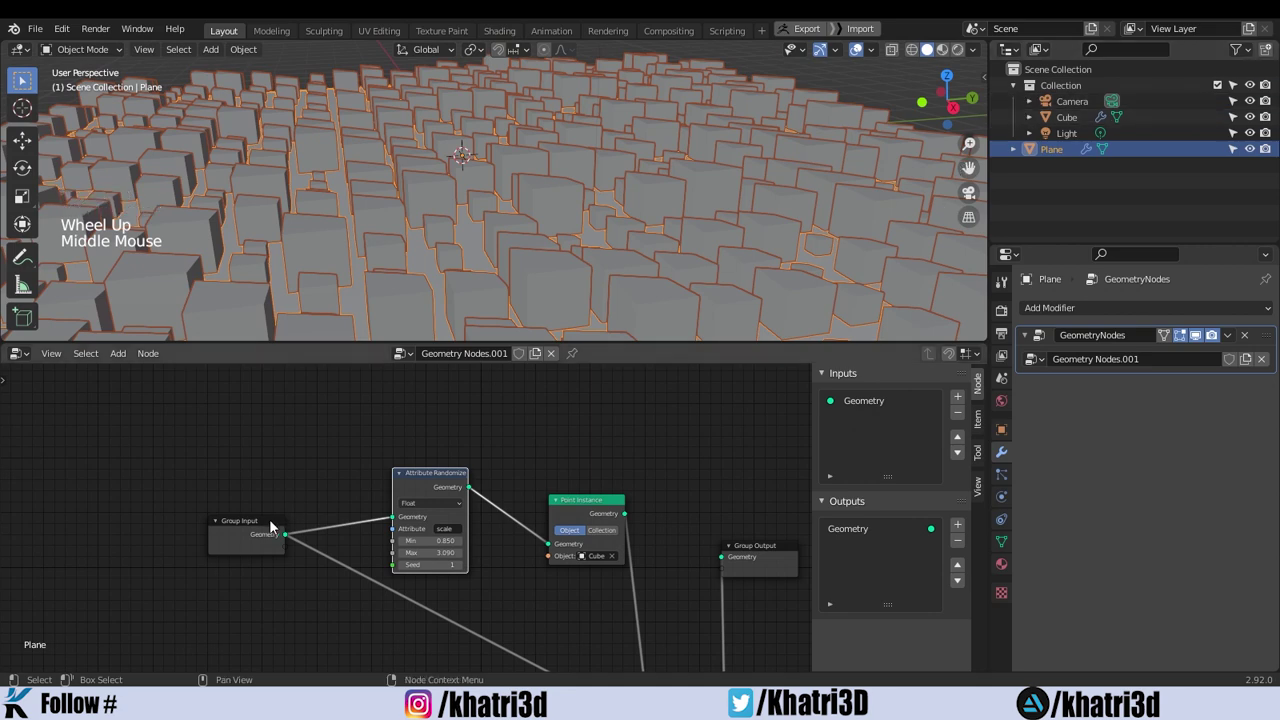
Move Group Input aside, duplicate the Attribute Randomize node, and set the copy's attribute to rotation.
{"action": "left_click_drag", "start_coordinate": [270, 527], "coordinate": [180, 534]}
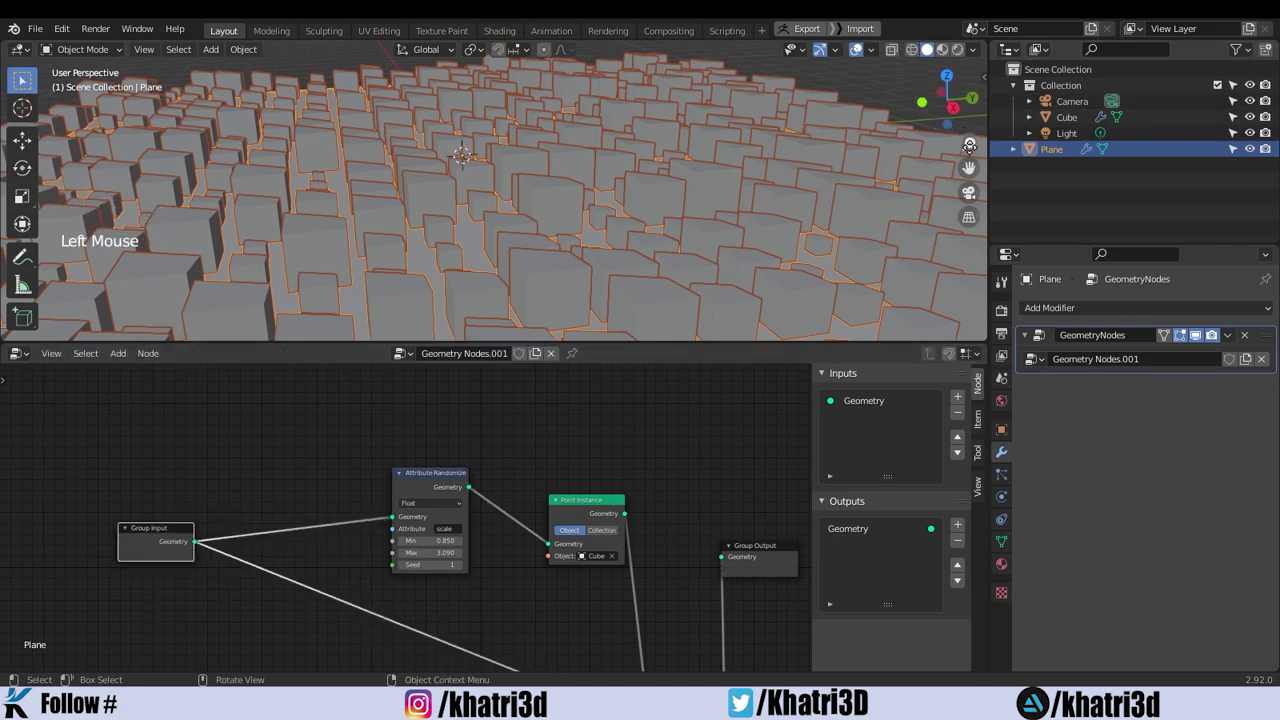
{"action": "left_click_drag", "start_coordinate": [969, 146], "coordinate": [969, 212]}
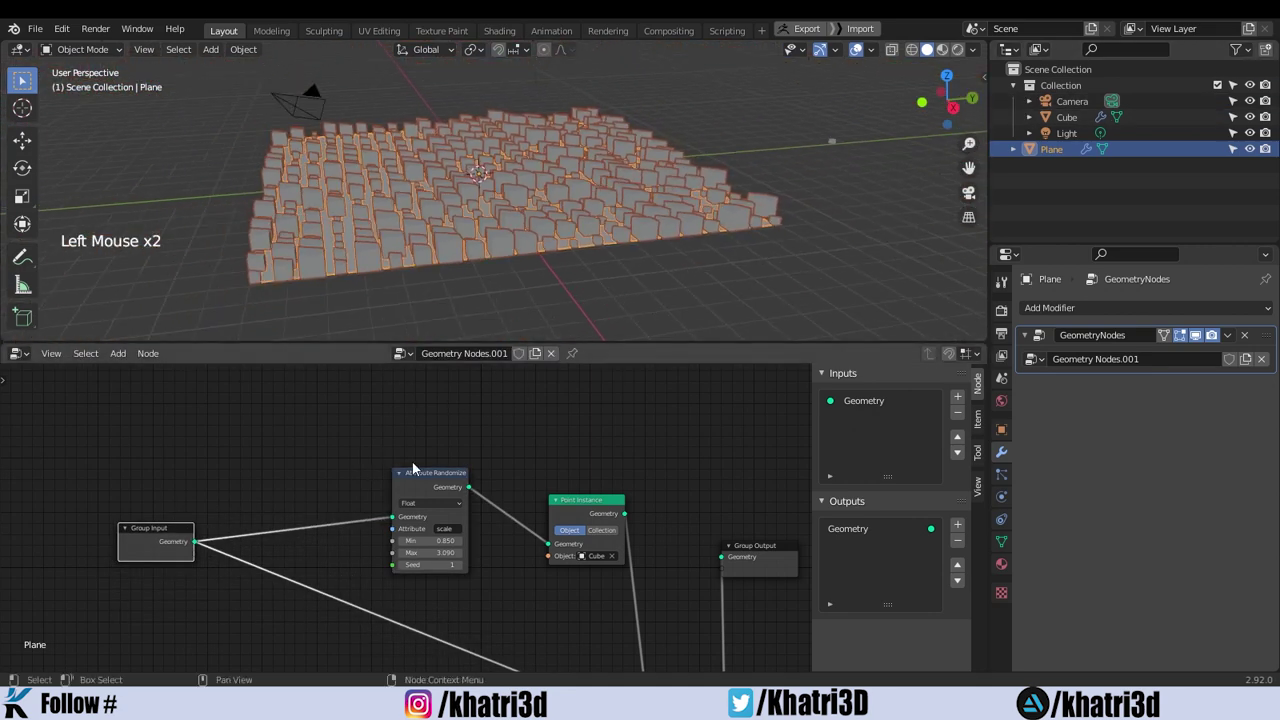
{"action": "left_click", "coordinate": [436, 475]}
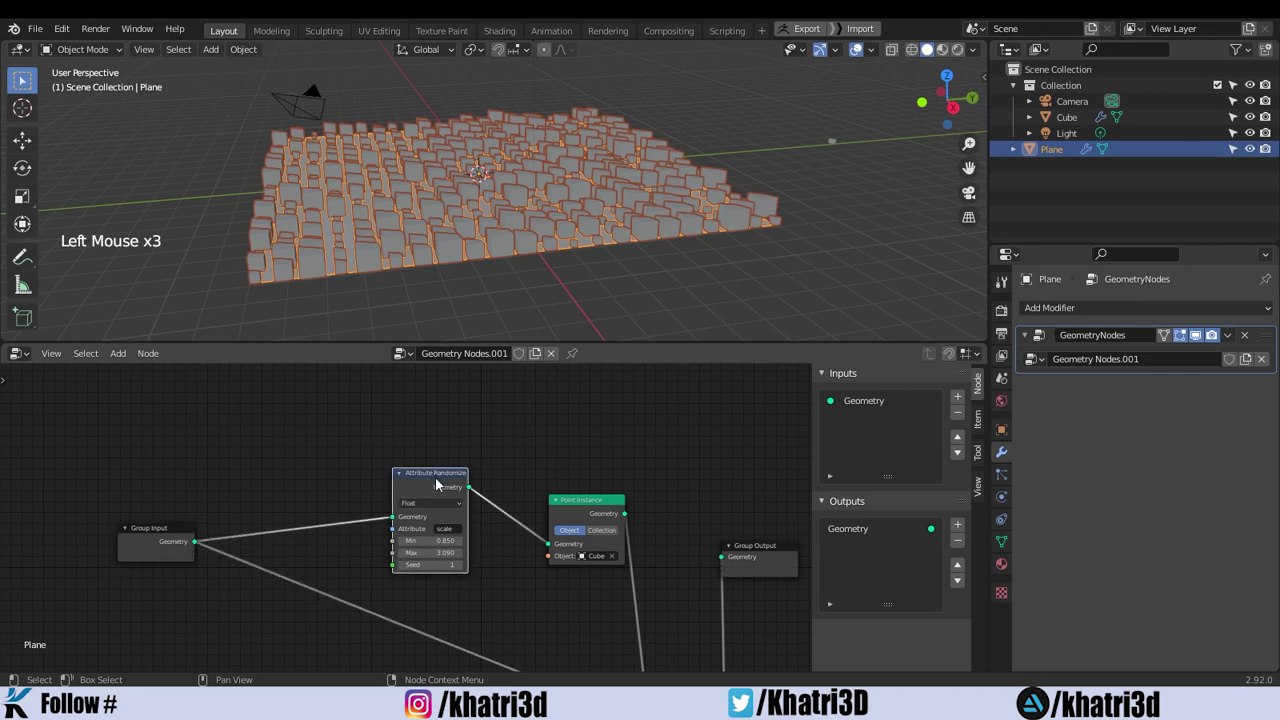
{"action": "key", "text": "shift+d"}
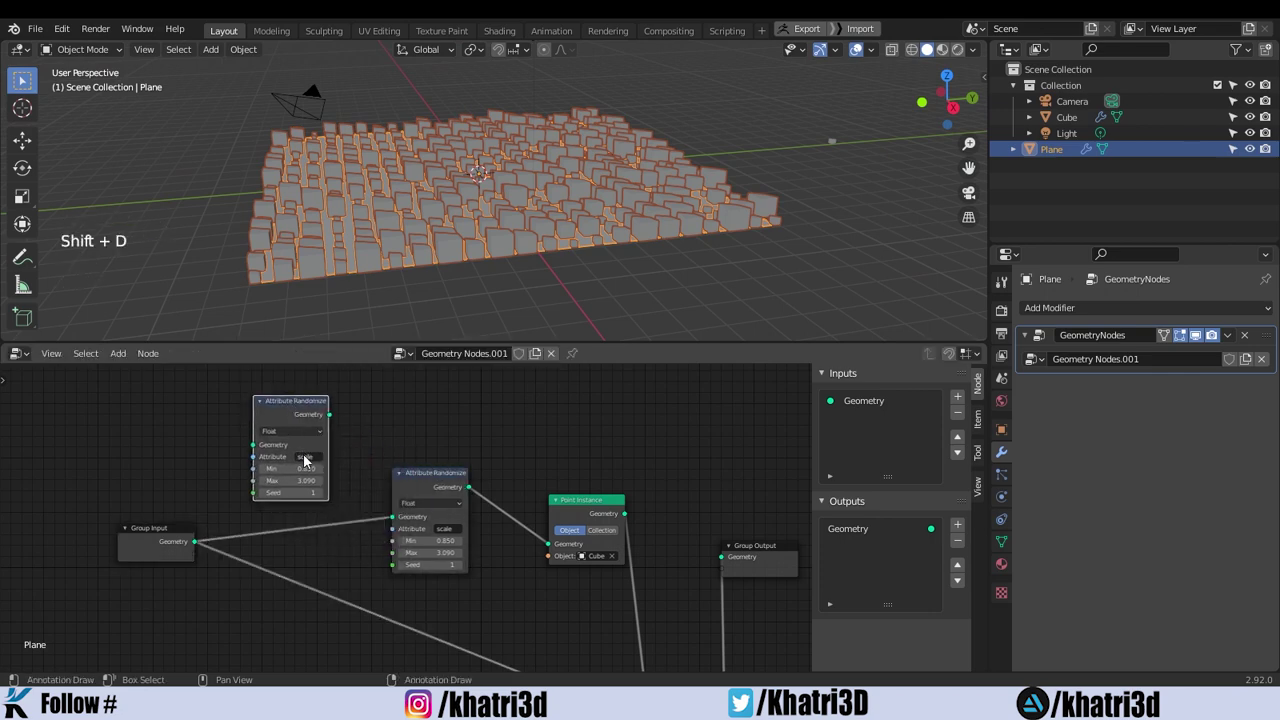
{"action": "left_click", "coordinate": [307, 457]}
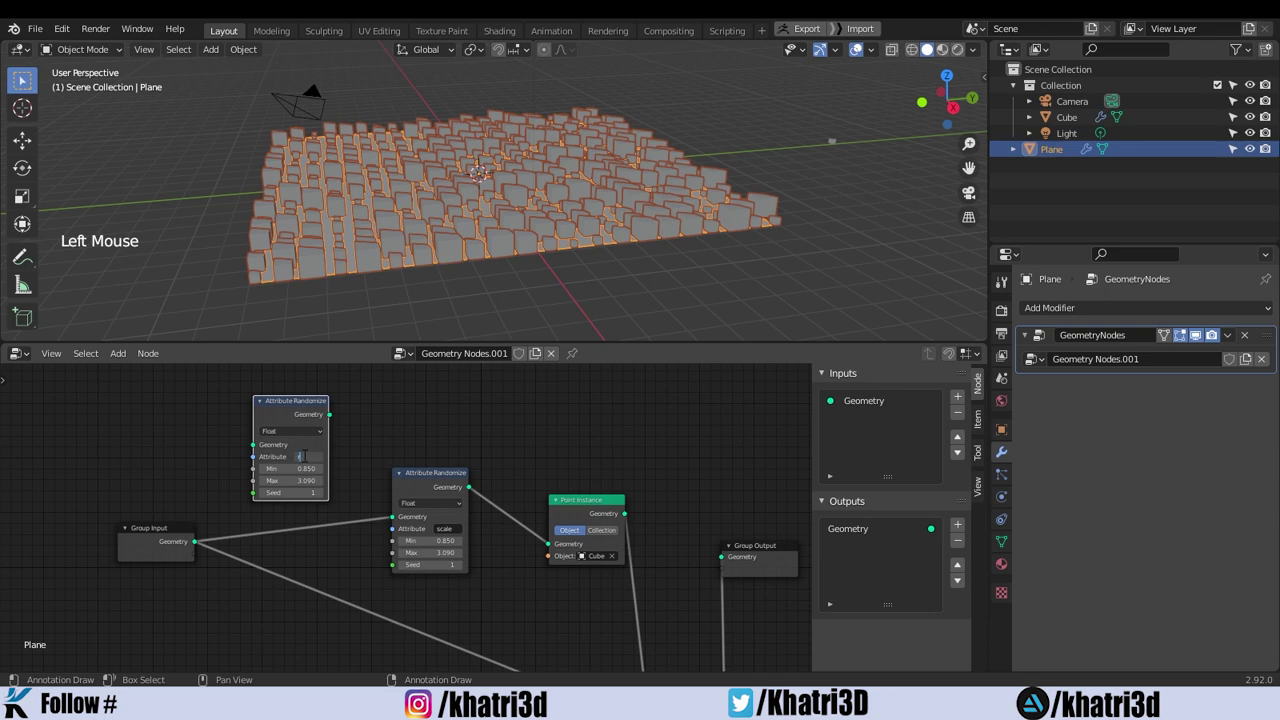
{"action": "type", "text": "rotation"}
{"action": "key", "text": "Return"}
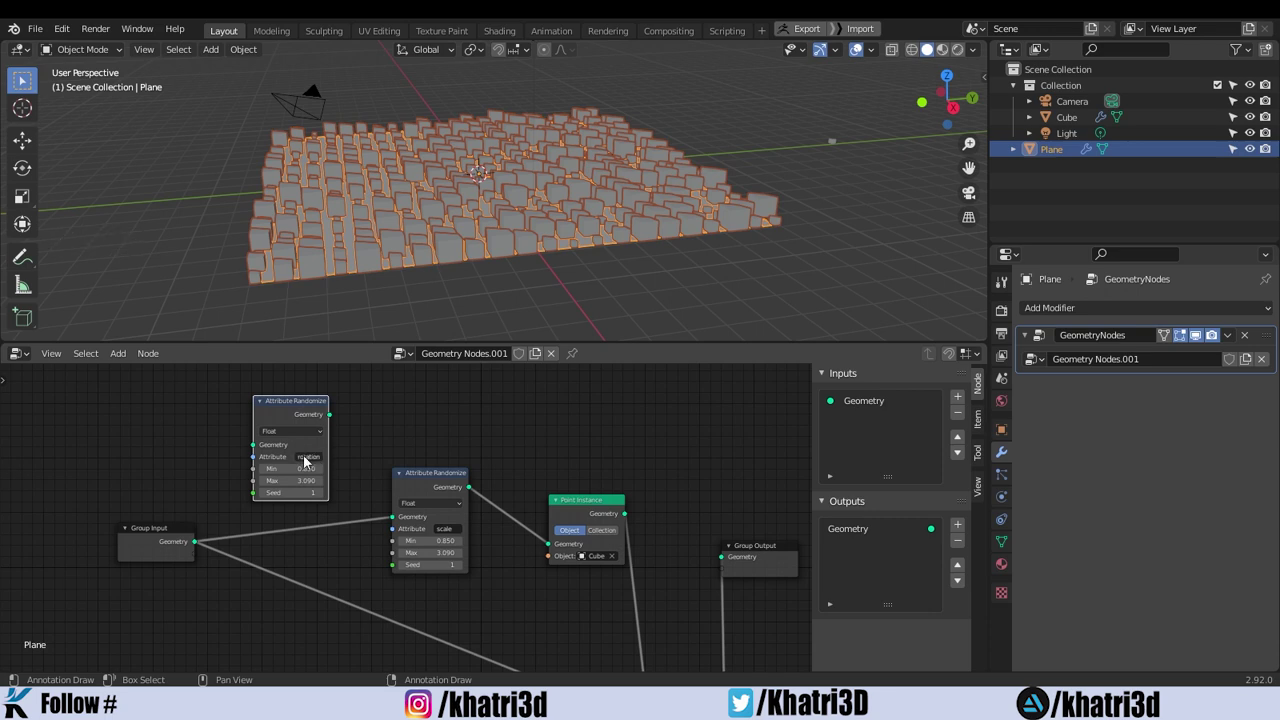
Insert the rotation randomizer between Group Input and the scale randomizer, and set its Min to -0.930 and Max to 3.240.
{"action": "left_click_drag", "start_coordinate": [303, 401], "coordinate": [322, 446]}
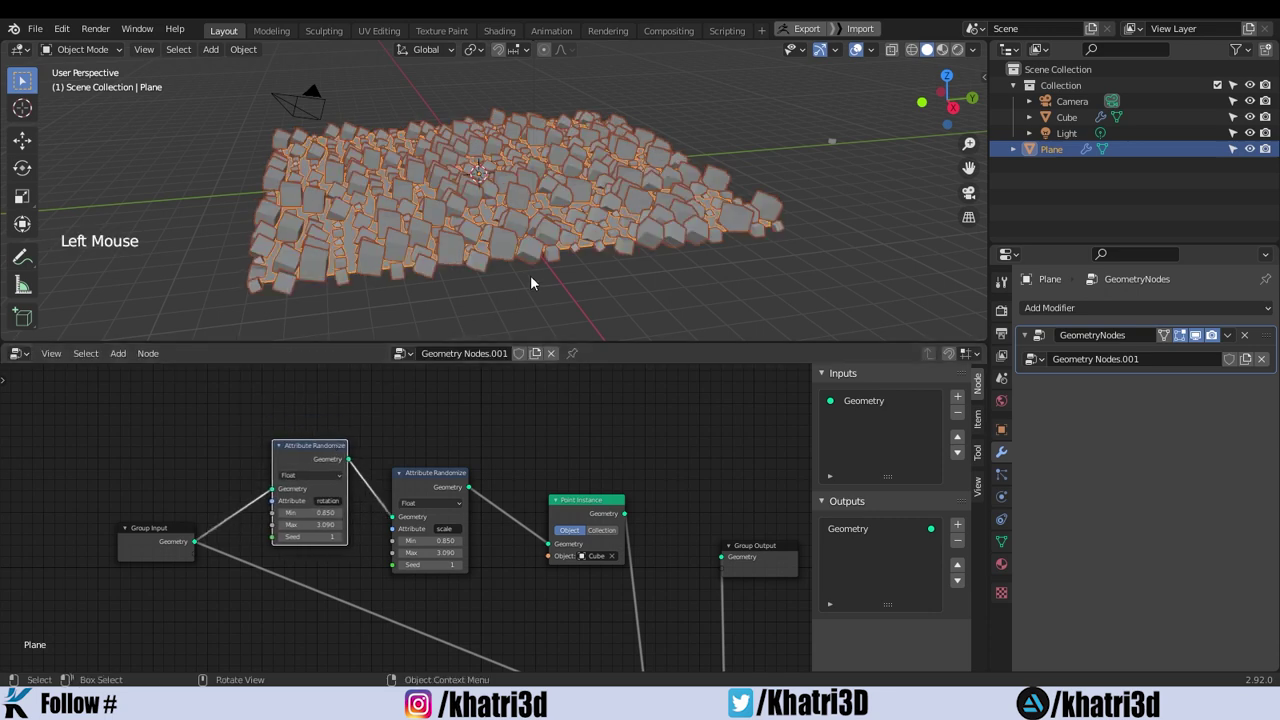
{"action": "middle_click_drag", "start_coordinate": [580, 205], "coordinate": [464, 279]}
{"action": "mouse_move", "coordinate": [312, 512]}
{"action": "left_mouse_down", "text": "shift"}
{"action": "mouse_move", "coordinate": [372, 525]}
{"action": "mouse_move", "coordinate": [326, 525]}
{"action": "left_mouse_up", "text": "shift"}
Examine the randomly rotated cubes across the whole plane from several angles and distances.
{"action": "middle_click_drag", "start_coordinate": [571, 202], "coordinate": [497, 304]}
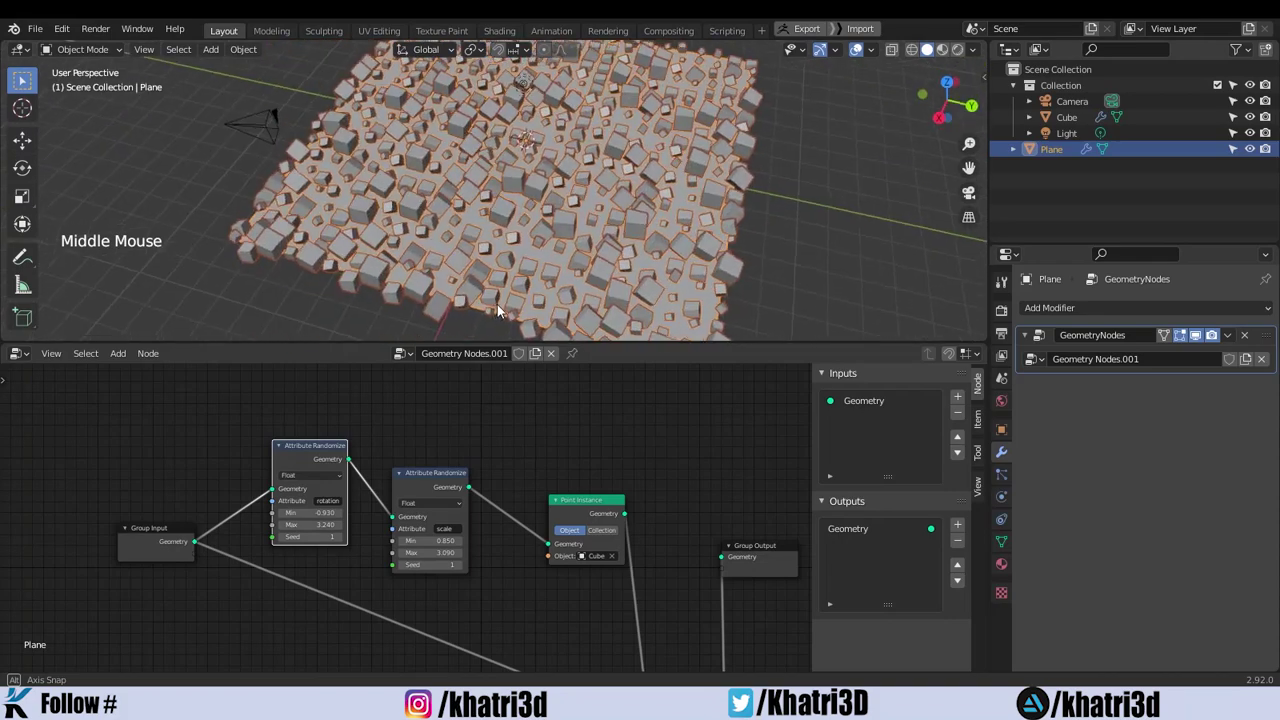
{"action": "scroll", "coordinate": [538, 287], "scroll_direction": "down", "scroll_amount": 2}
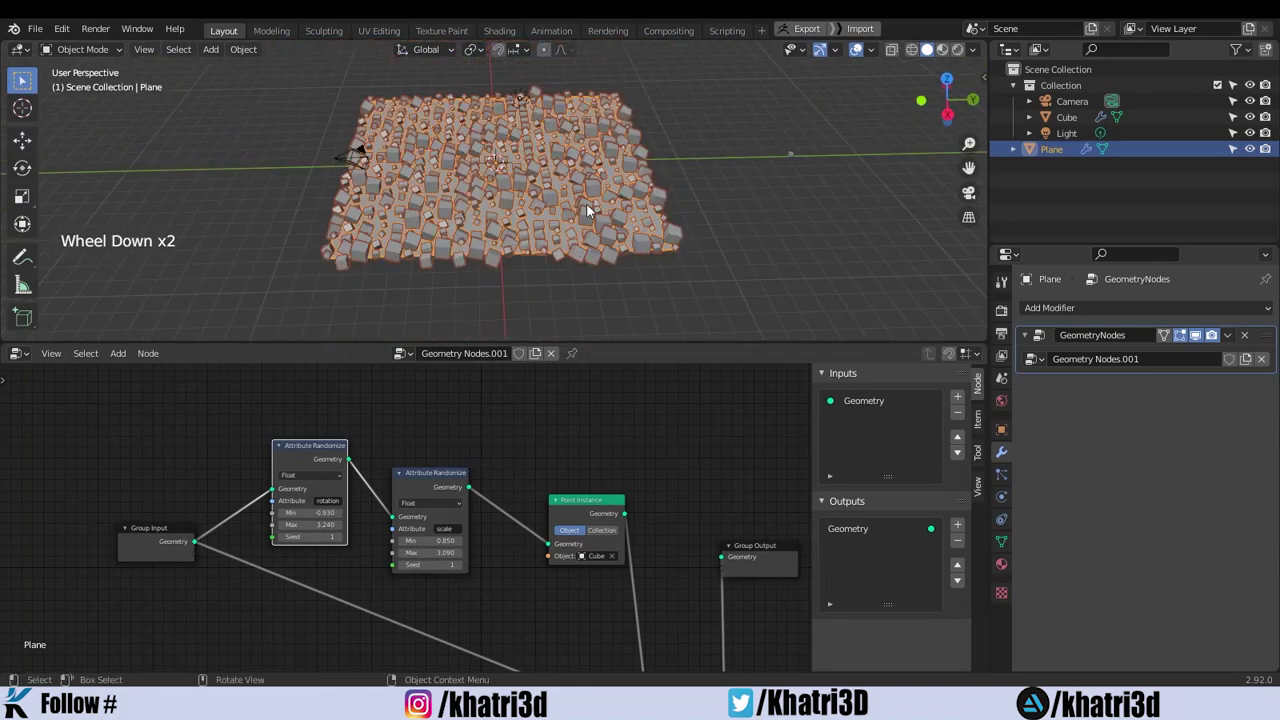
{"action": "scroll", "coordinate": [587, 205], "scroll_direction": "up", "scroll_amount": 1}
{"action": "scroll", "coordinate": [587, 205], "scroll_direction": "down", "scroll_amount": 2}
{"action": "scroll", "coordinate": [587, 205], "scroll_direction": "up", "scroll_amount": 1}
{"action": "middle_click_drag", "start_coordinate": [587, 205], "coordinate": [608, 244]}
{"action": "scroll", "coordinate": [674, 189], "scroll_direction": "down", "scroll_amount": 2}
{"action": "scroll", "coordinate": [670, 190], "scroll_direction": "down", "scroll_amount": 5}
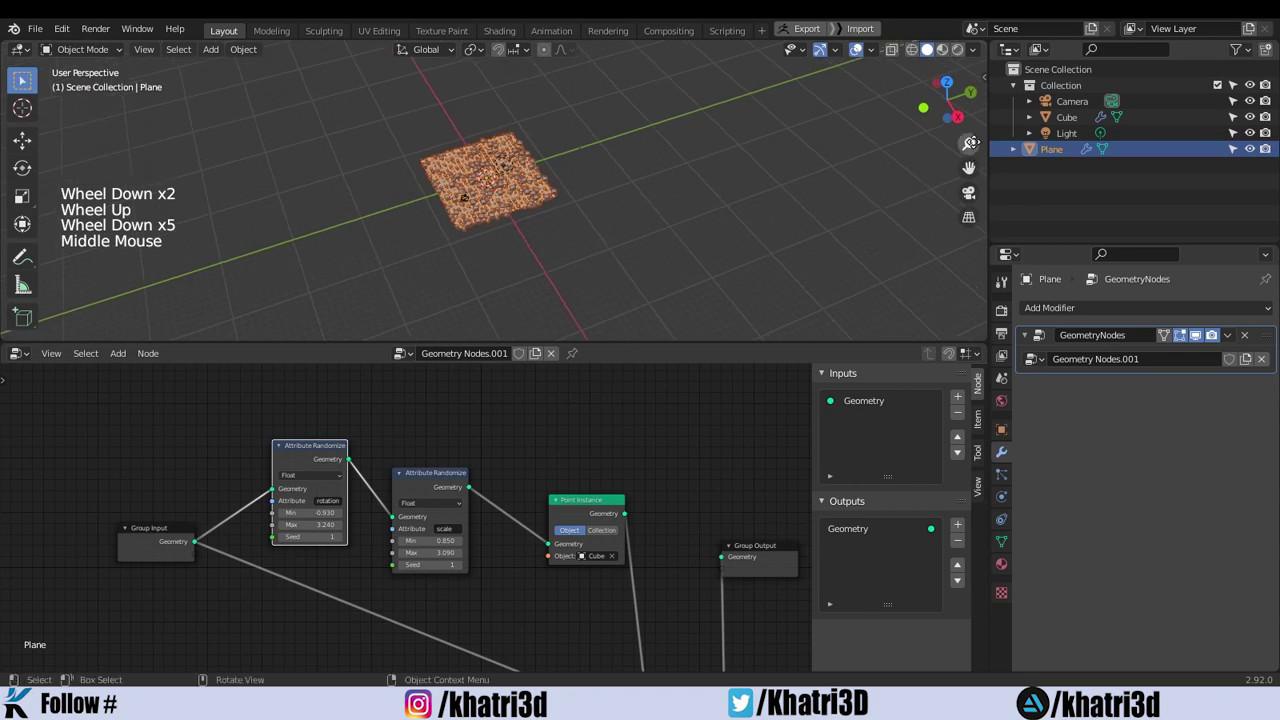
Move the Group Input node farther from the rotation Attribute Randomize node to free space between them.
{"action": "left_click_drag", "start_coordinate": [969, 143], "coordinate": [969, 215]}
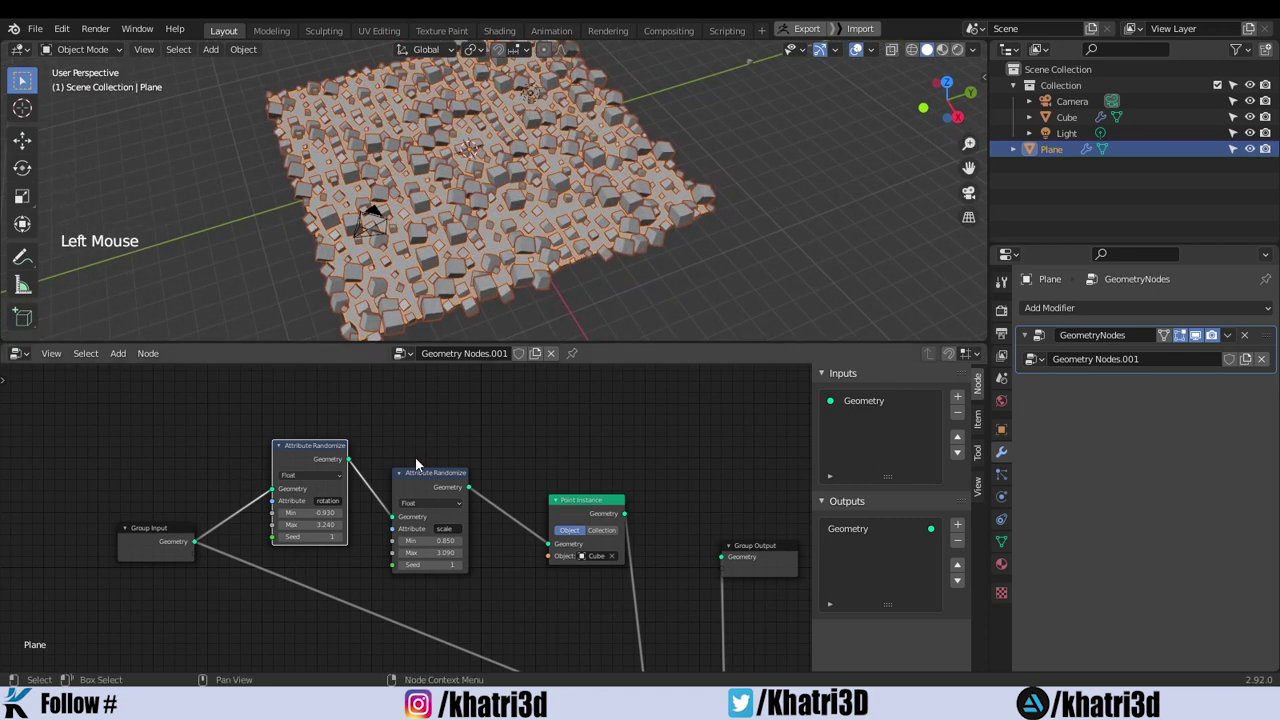
{"action": "middle_click_drag", "start_coordinate": [493, 444], "coordinate": [541, 503]}
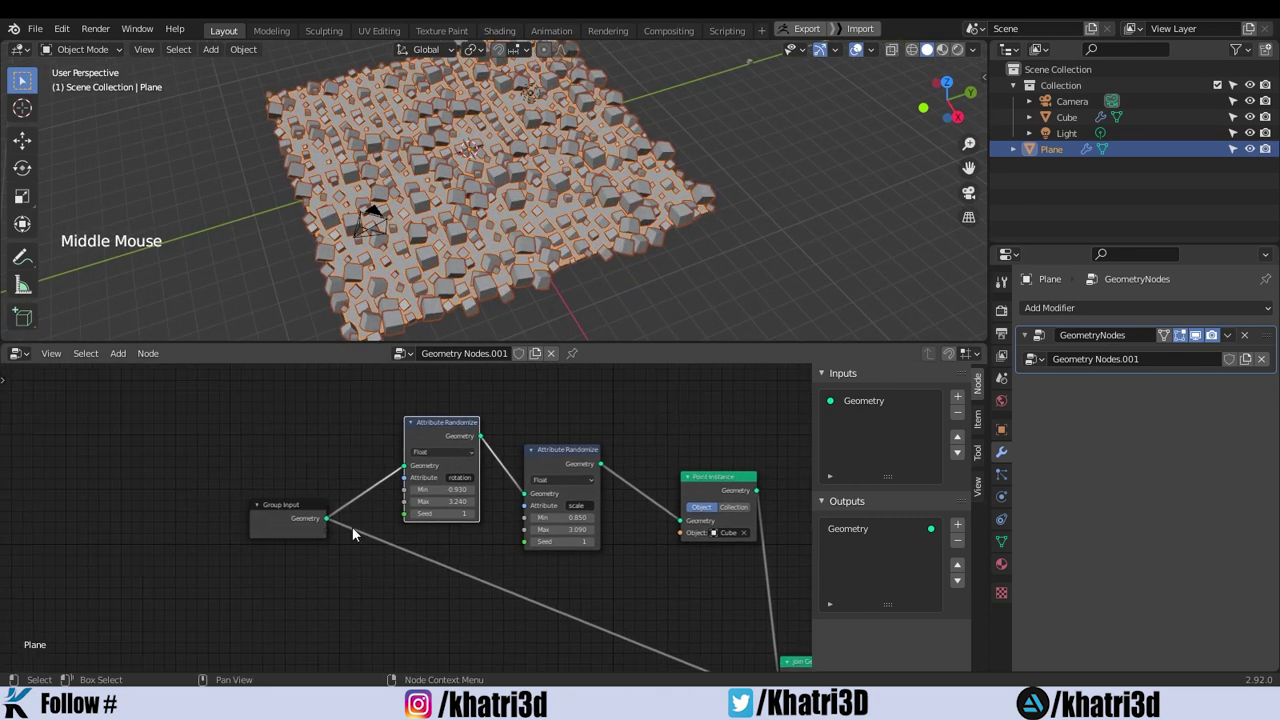
{"action": "left_click_drag", "start_coordinate": [320, 509], "coordinate": [145, 568]}
{"action": "middle_click_drag", "start_coordinate": [200, 446], "coordinate": [381, 416], "text": "shift"}
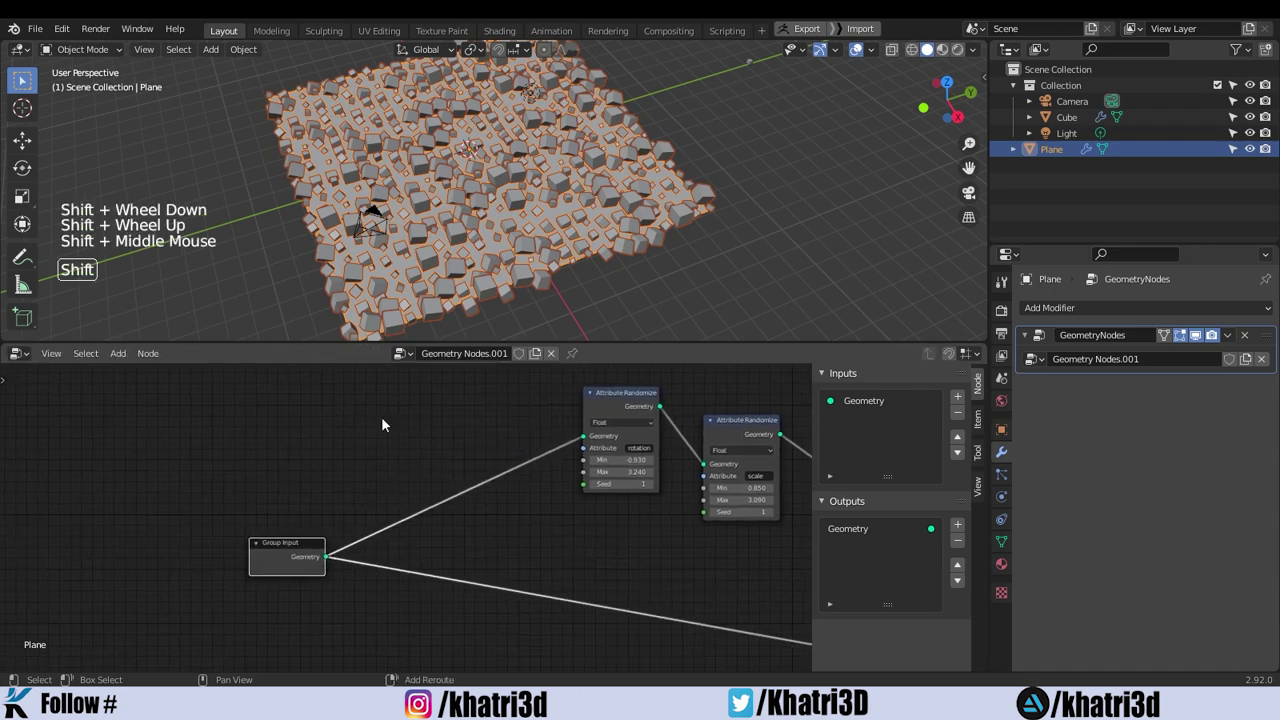
Add a Point Distribute node and place it above the Group Input node.
{"action": "scroll", "coordinate": [402, 411], "scroll_direction": "down", "scroll_amount": 1}
{"action": "scroll", "coordinate": [402, 411], "scroll_direction": "up", "scroll_amount": 1}
{"action": "key", "text": "shift+a"}
{"action": "left_click", "coordinate": [404, 411]}
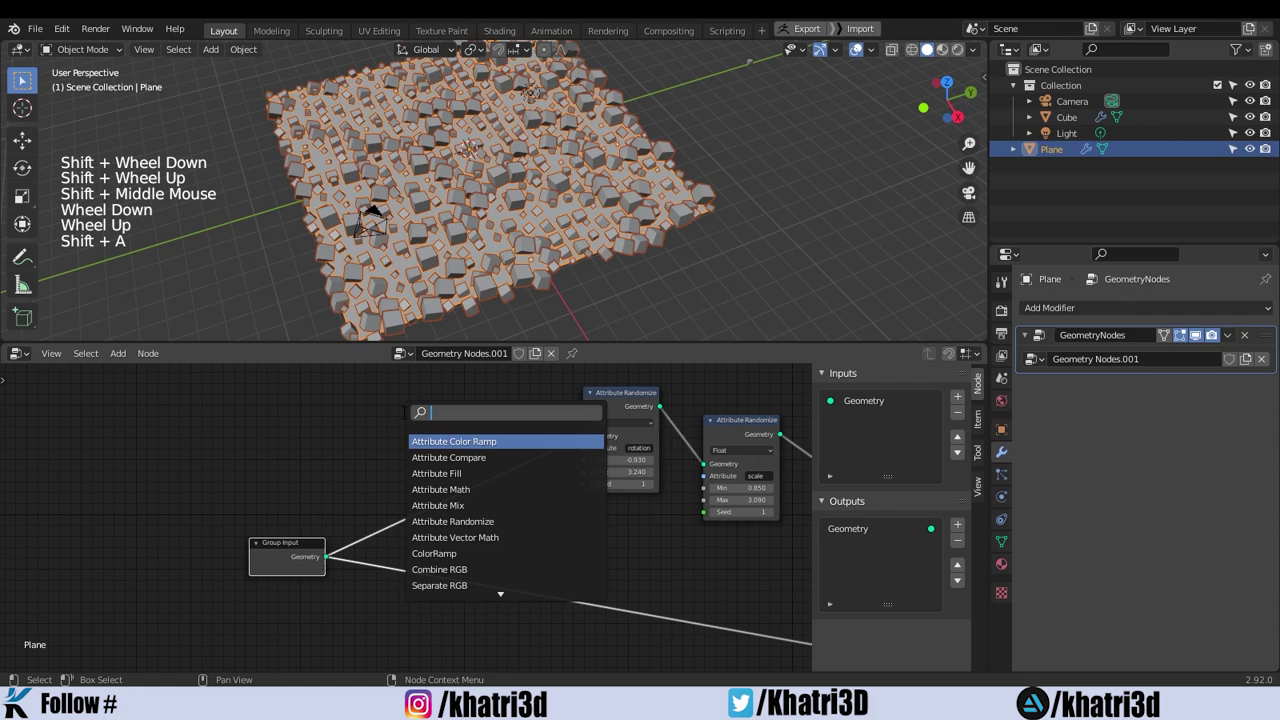
{"action": "type", "text": "po"}
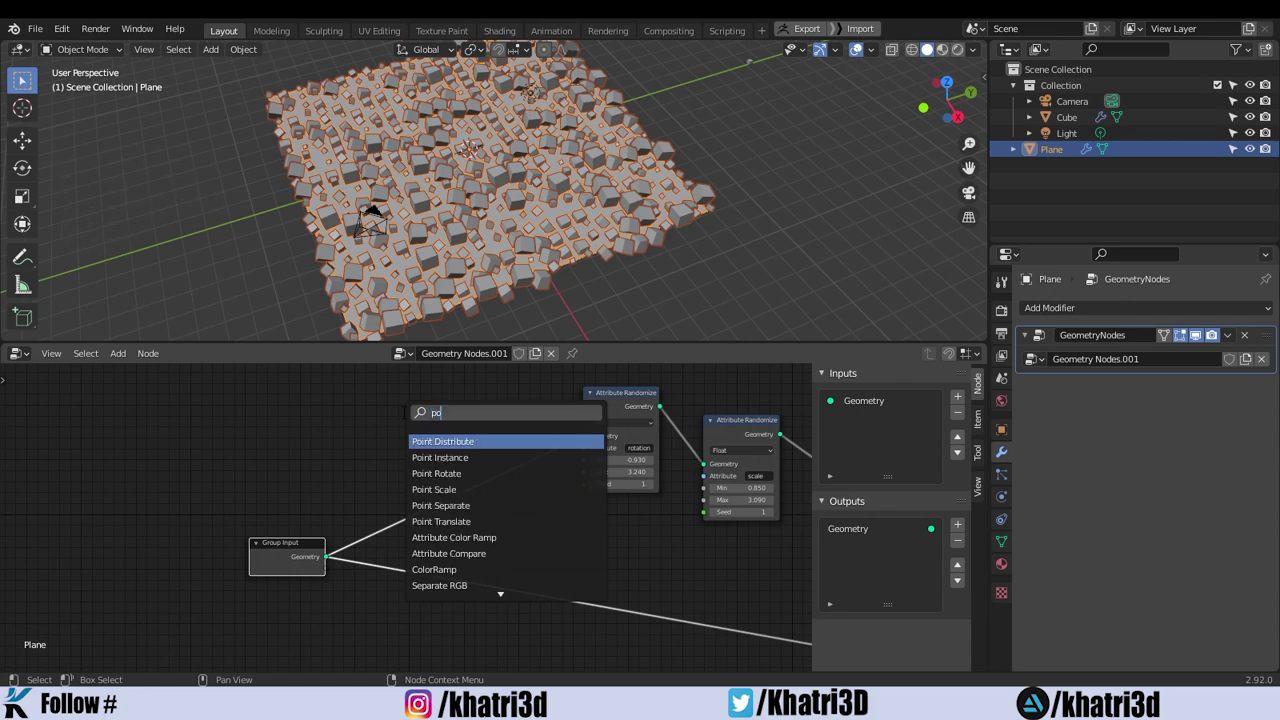
{"action": "left_click", "coordinate": [420, 441]}
{"action": "left_click", "coordinate": [336, 441]}
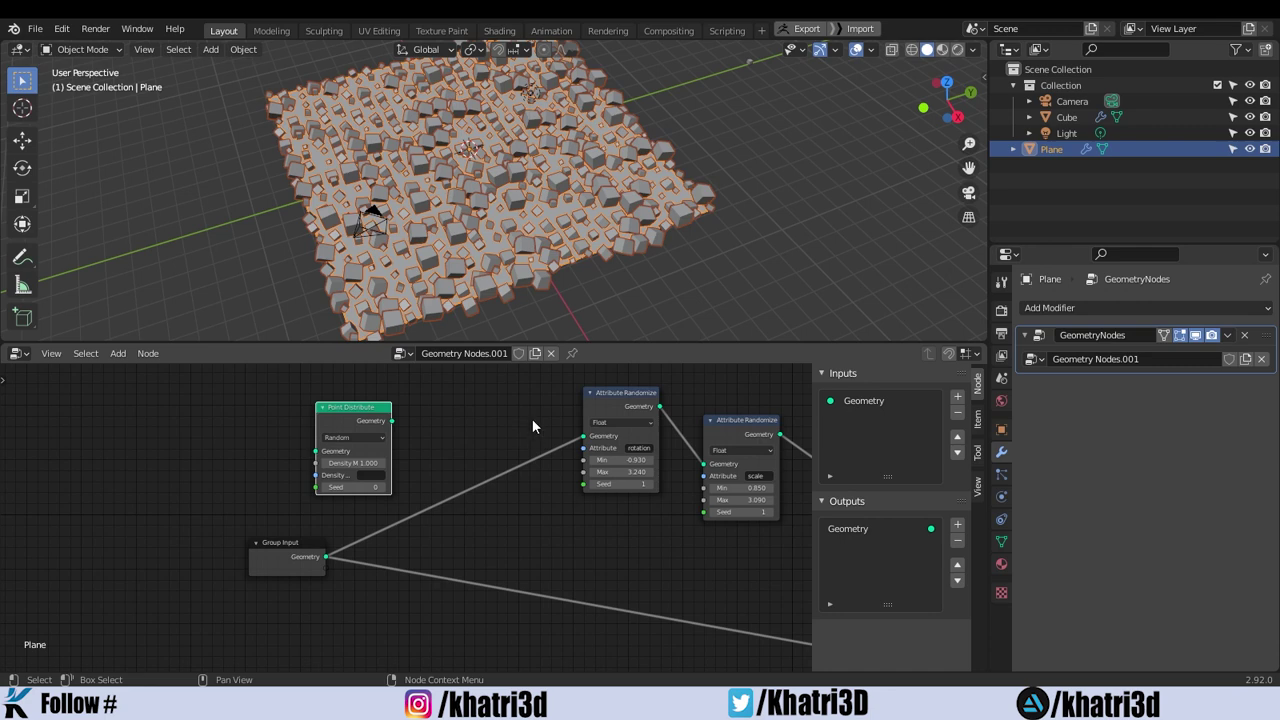
{"action": "left_click_drag", "start_coordinate": [362, 420], "coordinate": [372, 406]}
Insert Point Distribute between Group Input and the rotation randomizer, and set its Density Max to 3.600.
{"action": "middle_click_drag", "start_coordinate": [515, 260], "coordinate": [532, 178]}
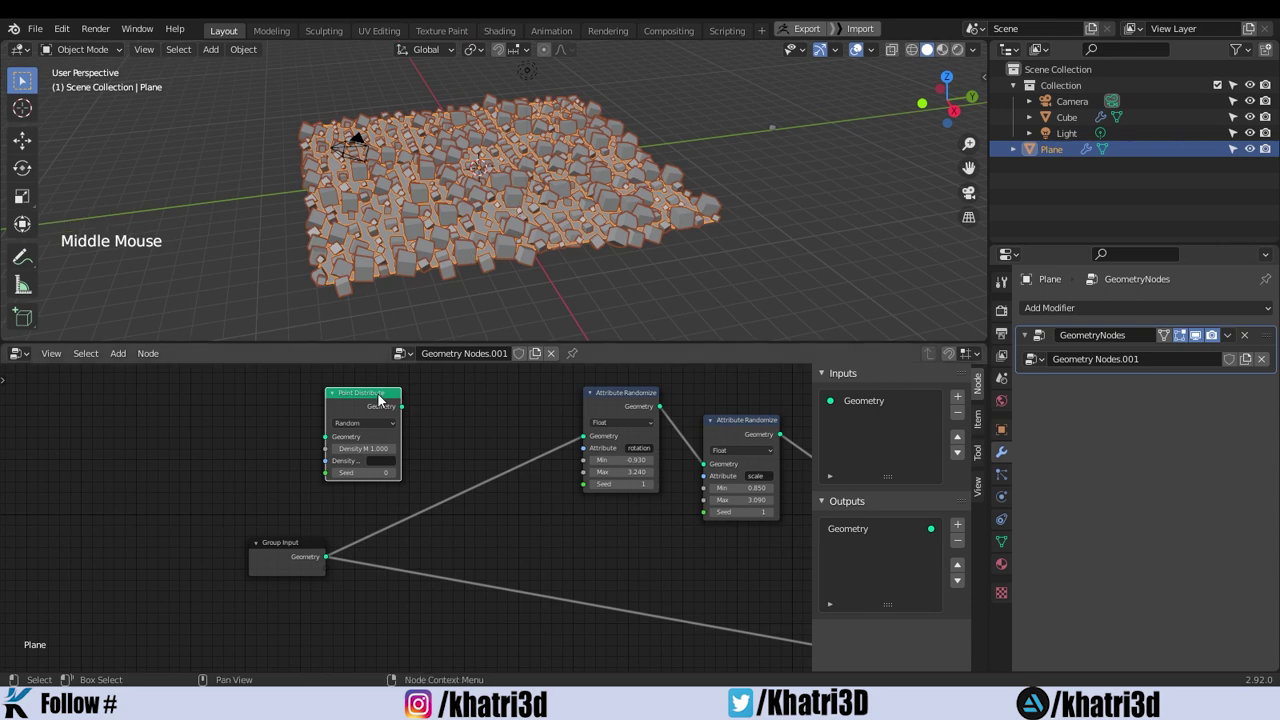
{"action": "scroll", "coordinate": [375, 403], "scroll_direction": "down", "scroll_amount": 1}
{"action": "left_click_drag", "start_coordinate": [452, 412], "coordinate": [544, 452]}
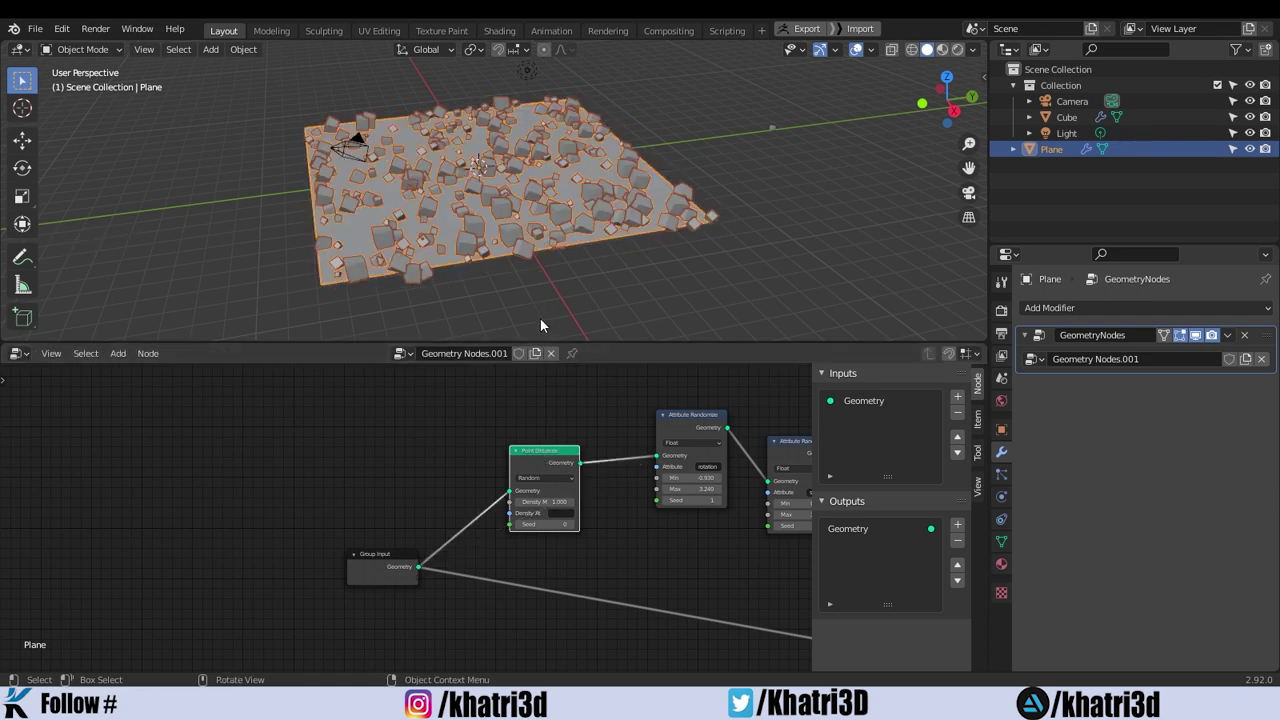
{"action": "left_click_drag", "start_coordinate": [557, 501], "coordinate": [591, 501]}
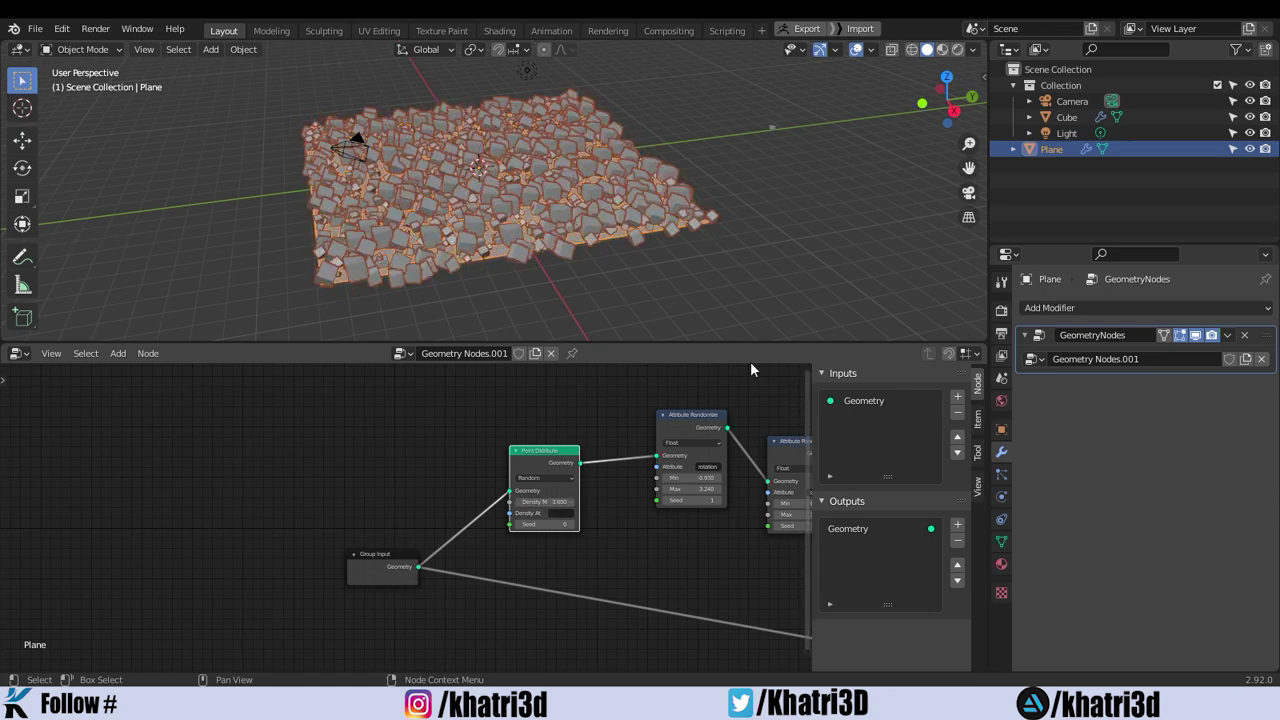
Enlarge the node editor area and remove the Point Distribute node while keeping Group Input linked to the rotation randomizer.
{"action": "middle_click_drag", "start_coordinate": [713, 509], "coordinate": [462, 511]}
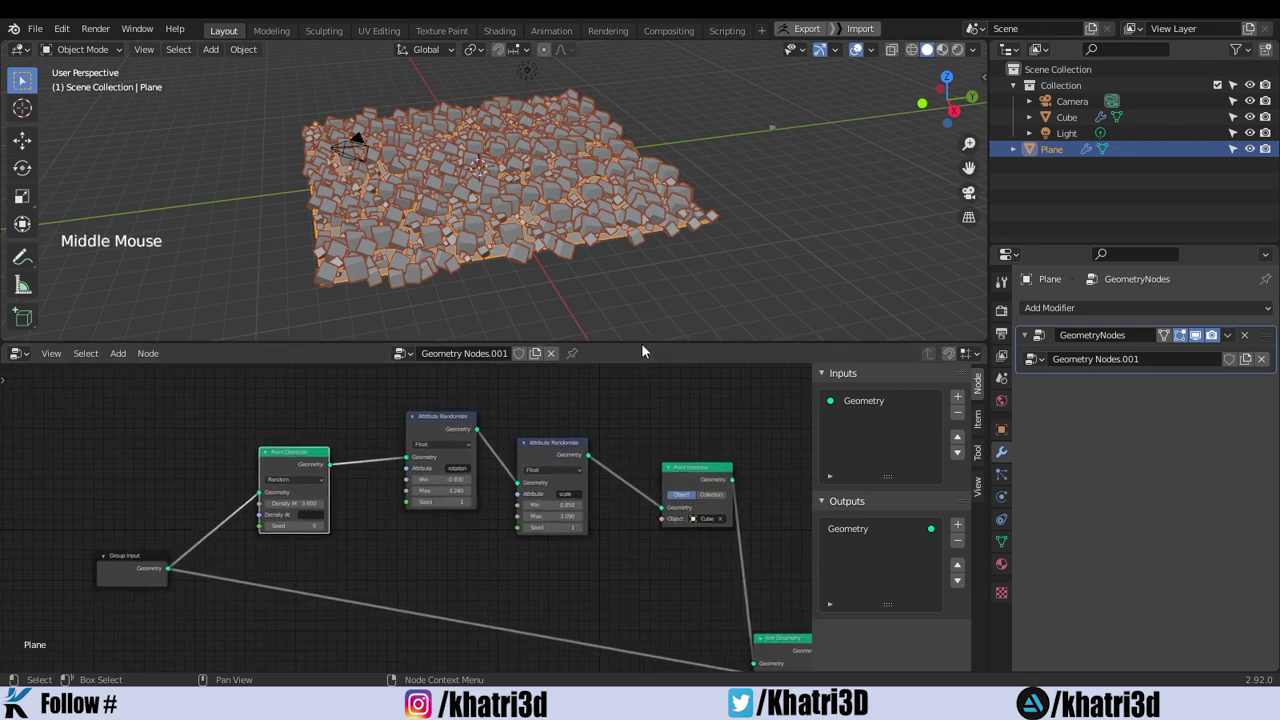
{"action": "left_click_drag", "start_coordinate": [641, 342], "coordinate": [641, 267]}
{"action": "middle_click_drag", "start_coordinate": [675, 455], "coordinate": [718, 468]}
{"action": "scroll", "coordinate": [353, 435], "scroll_direction": "up", "scroll_amount": 1}
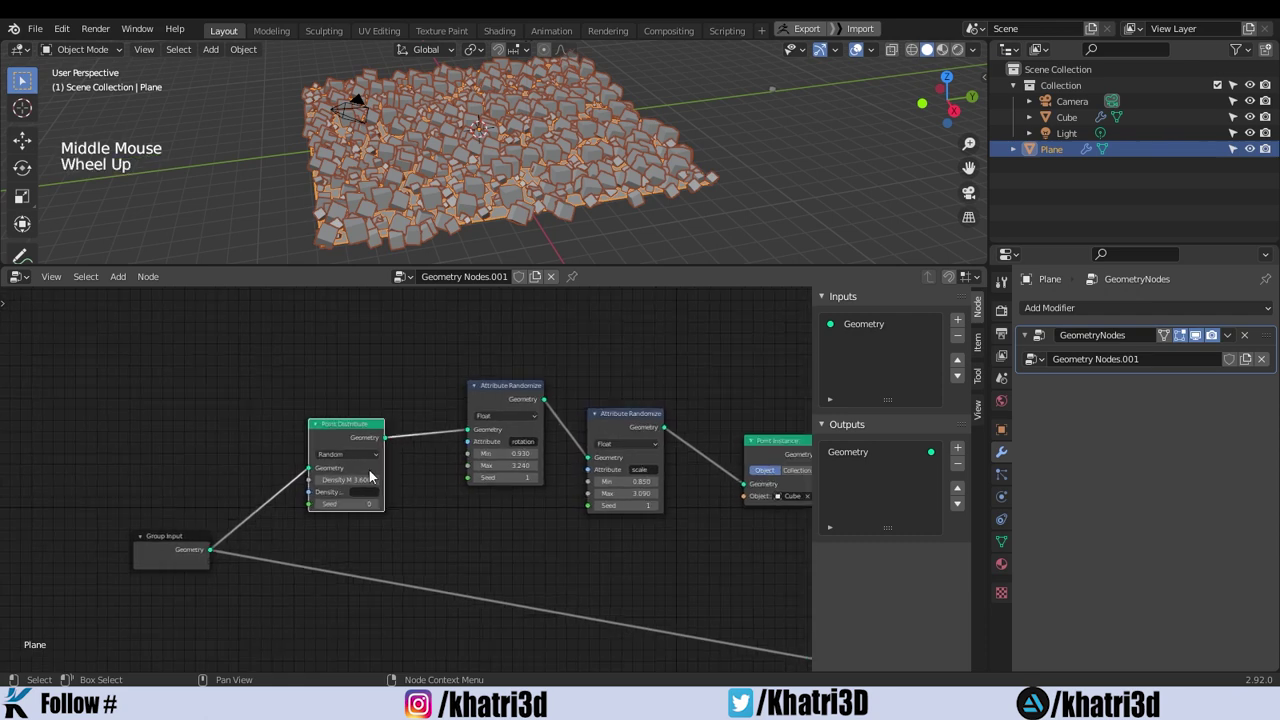
{"action": "left_click", "coordinate": [378, 431]}
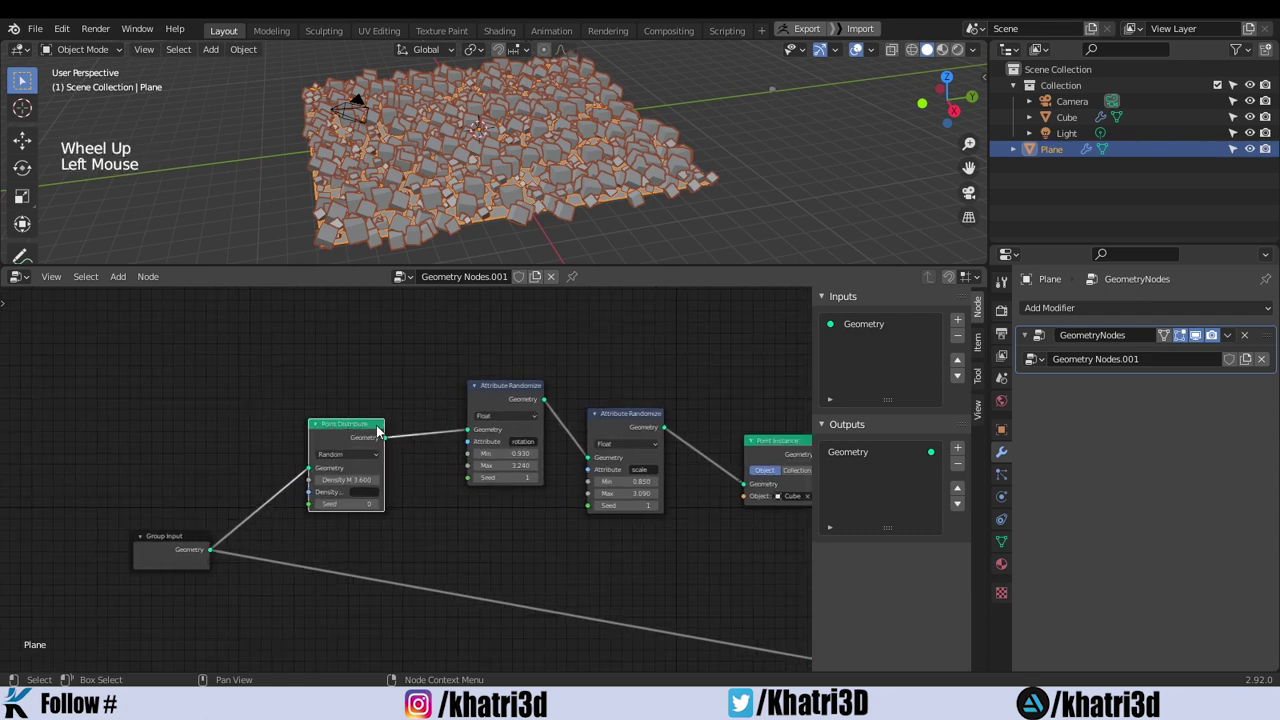
{"action": "key", "text": "ctrl+x"}
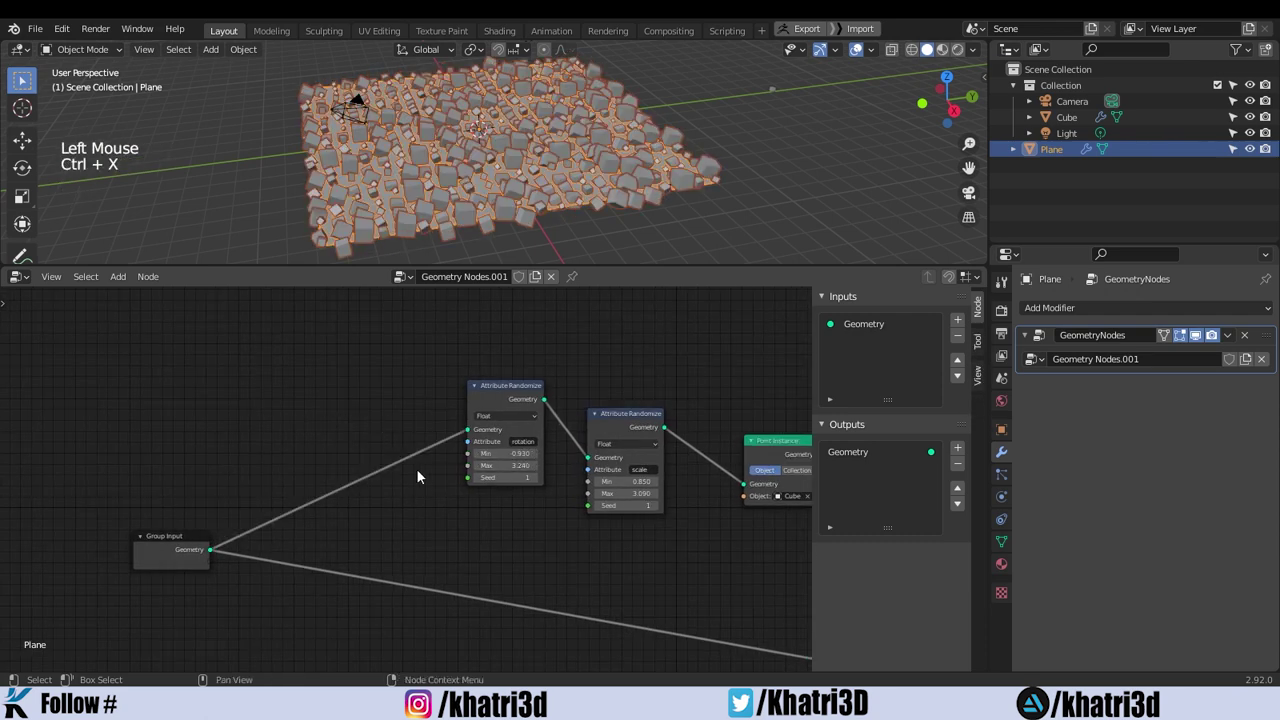
Check the original source cube beside the plane and reselect the plane.
{"action": "scroll", "coordinate": [557, 162], "scroll_direction": "down", "scroll_amount": 1}
{"action": "scroll", "coordinate": [560, 155], "scroll_direction": "up", "scroll_amount": 2}
{"action": "mouse_move", "coordinate": [565, 150]}
{"action": "middle_mouse_down"}
{"action": "mouse_move", "coordinate": [586, 132]}
{"action": "mouse_move", "coordinate": [520, 155]}
{"action": "mouse_move", "coordinate": [551, 143]}
{"action": "middle_mouse_up"}
{"action": "left_click", "coordinate": [907, 117]}
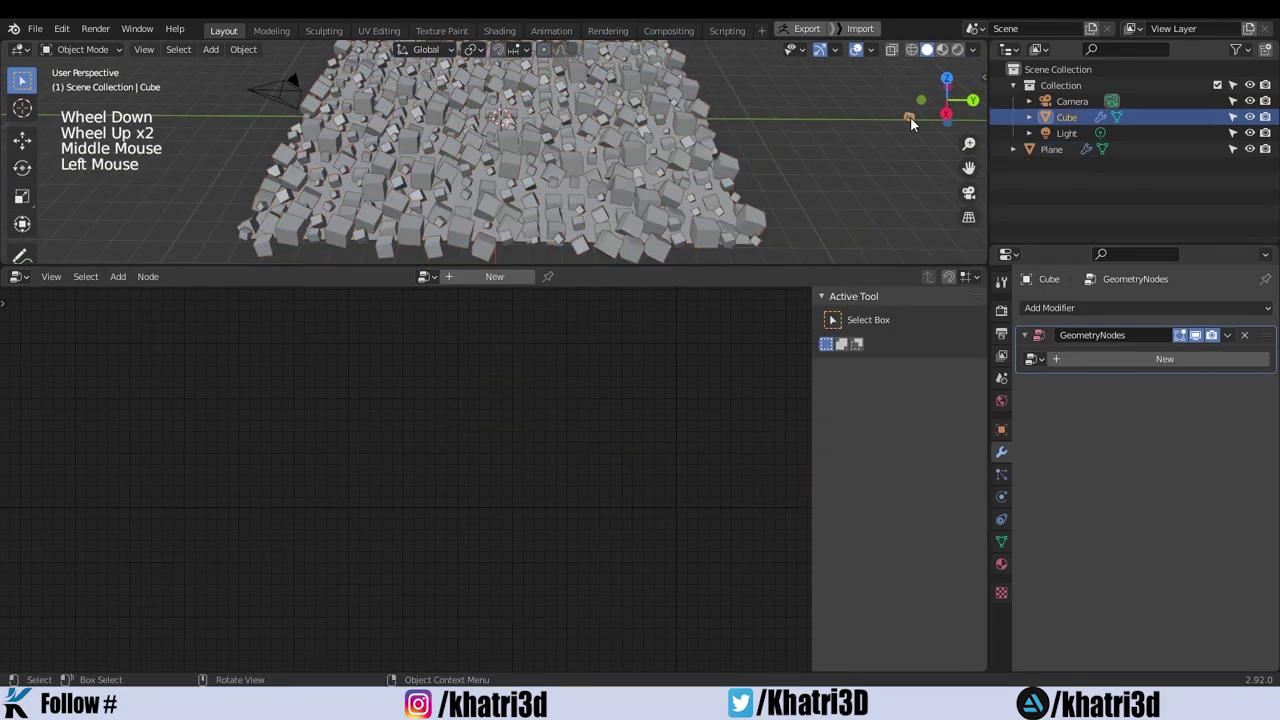
{"action": "left_click", "coordinate": [518, 202]}
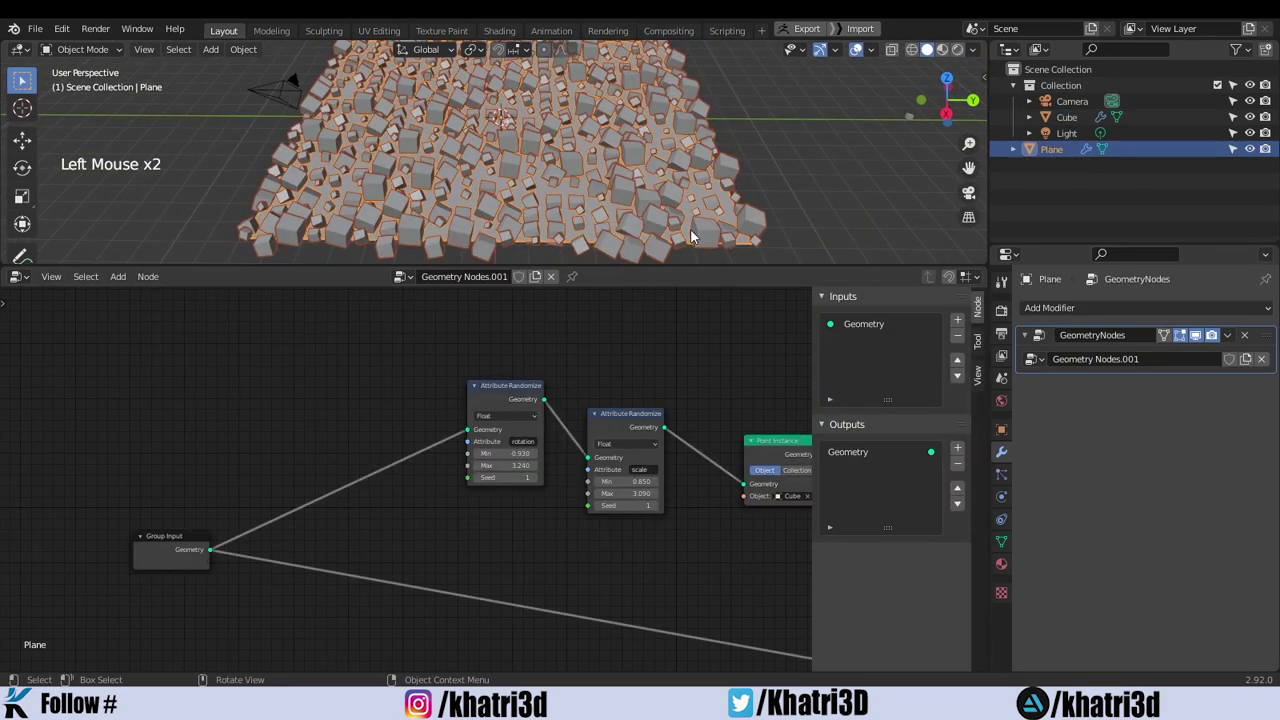
Switch to the finished example's Blender window and preview sliding the empty horizontally across the red cubes.
{"action": "mouse_move", "coordinate": [494, 705]}
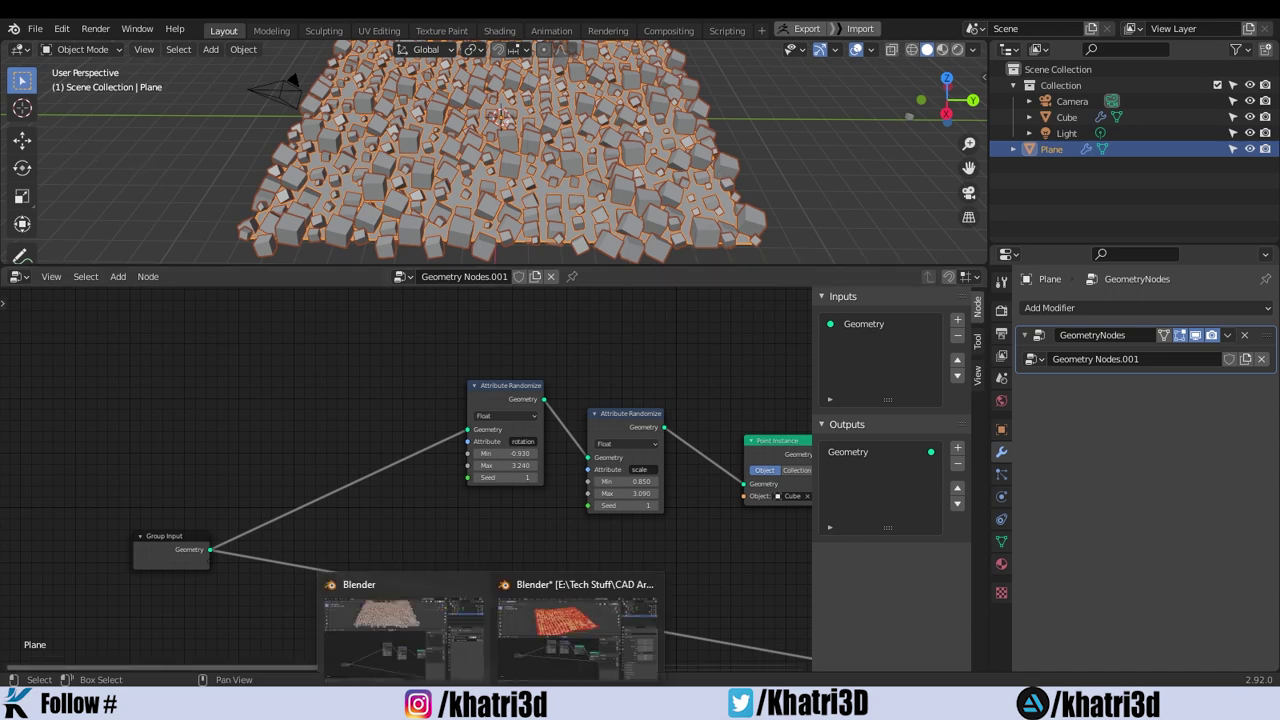
{"action": "left_click", "coordinate": [553, 656]}
{"action": "left_click", "coordinate": [805, 140]}
{"action": "key", "text": "g"}
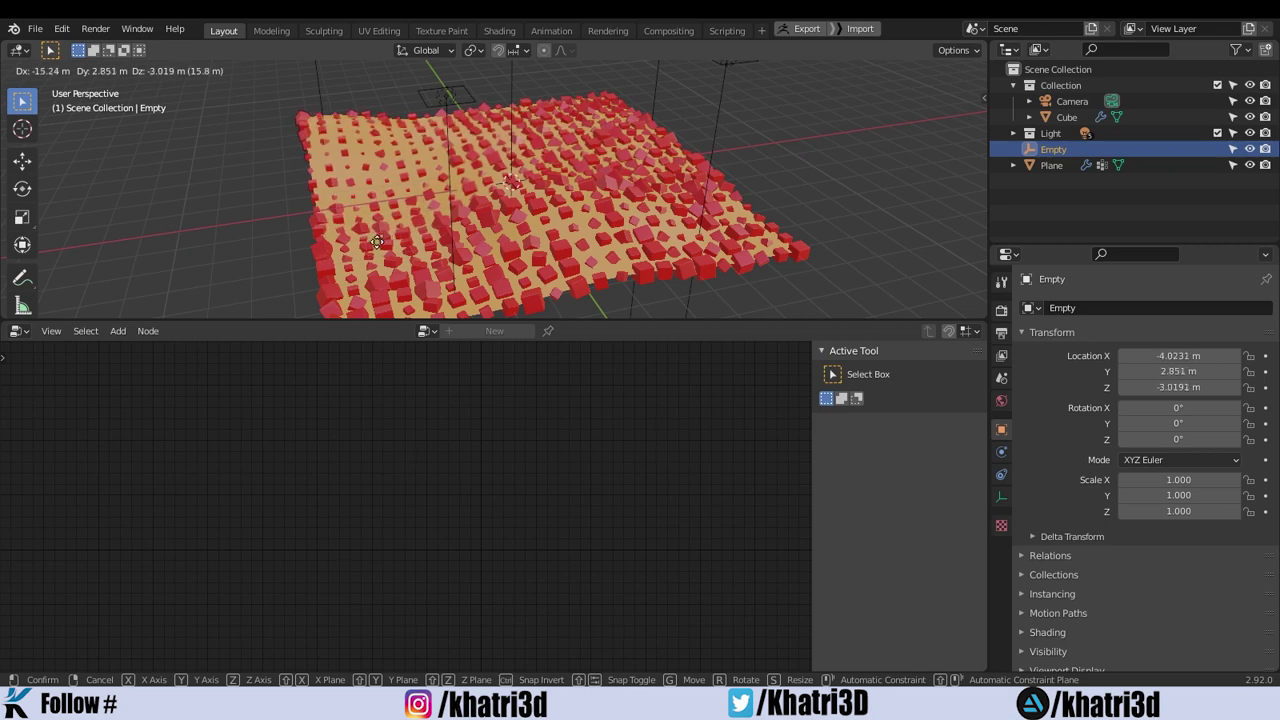
{"action": "key", "text": "shift+z"}
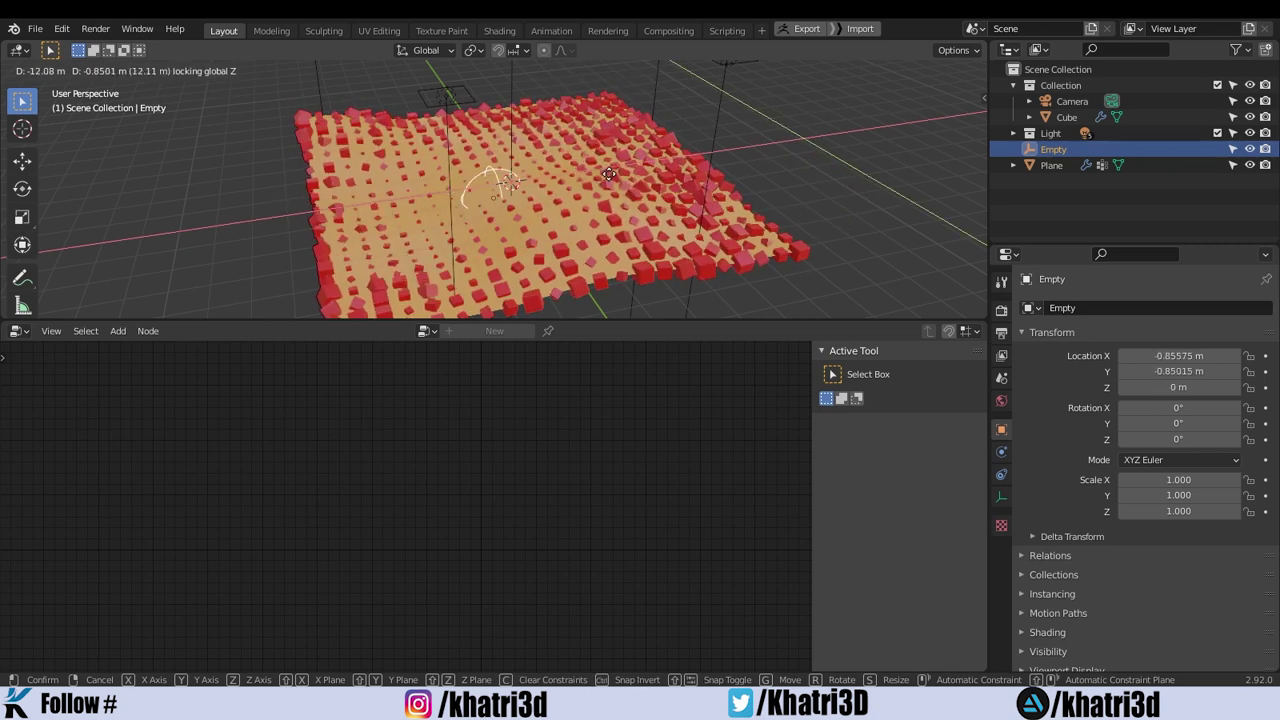
{"action": "right_click", "coordinate": [480, 174]}
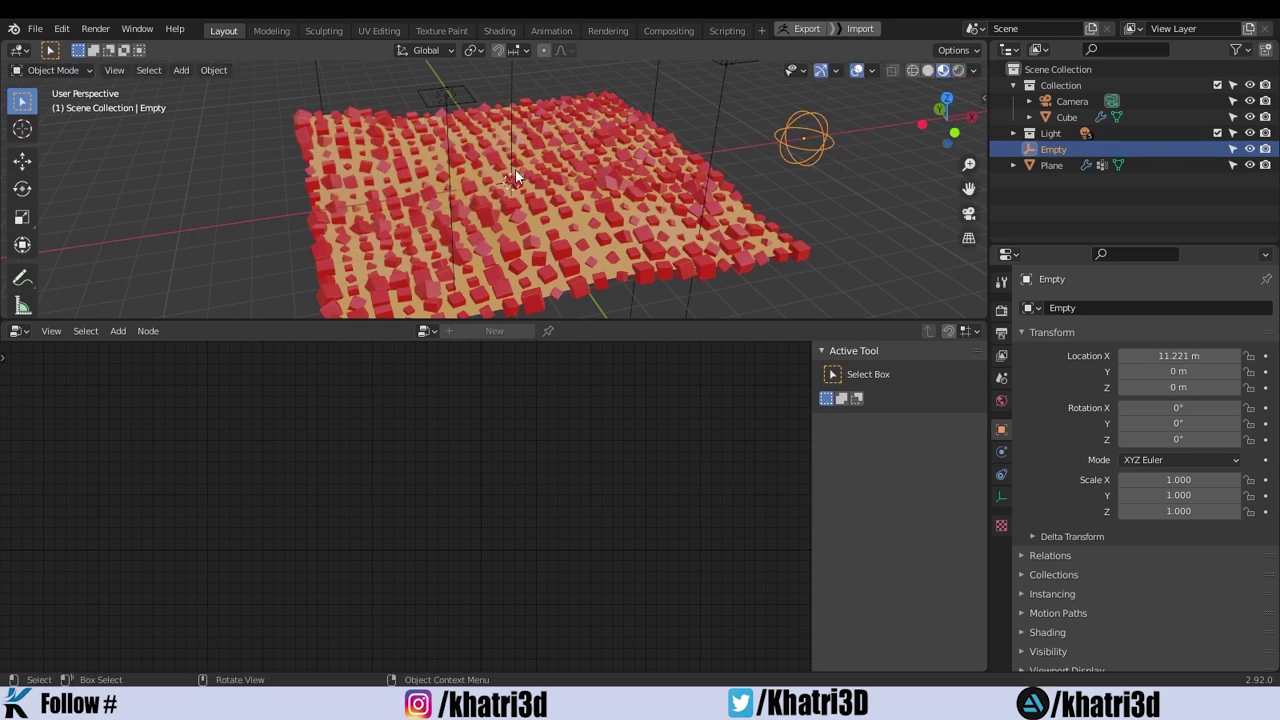
Return to the working Blender window and enlarge the 3D viewport with the plane selected.
{"action": "left_click", "coordinate": [445, 650]}
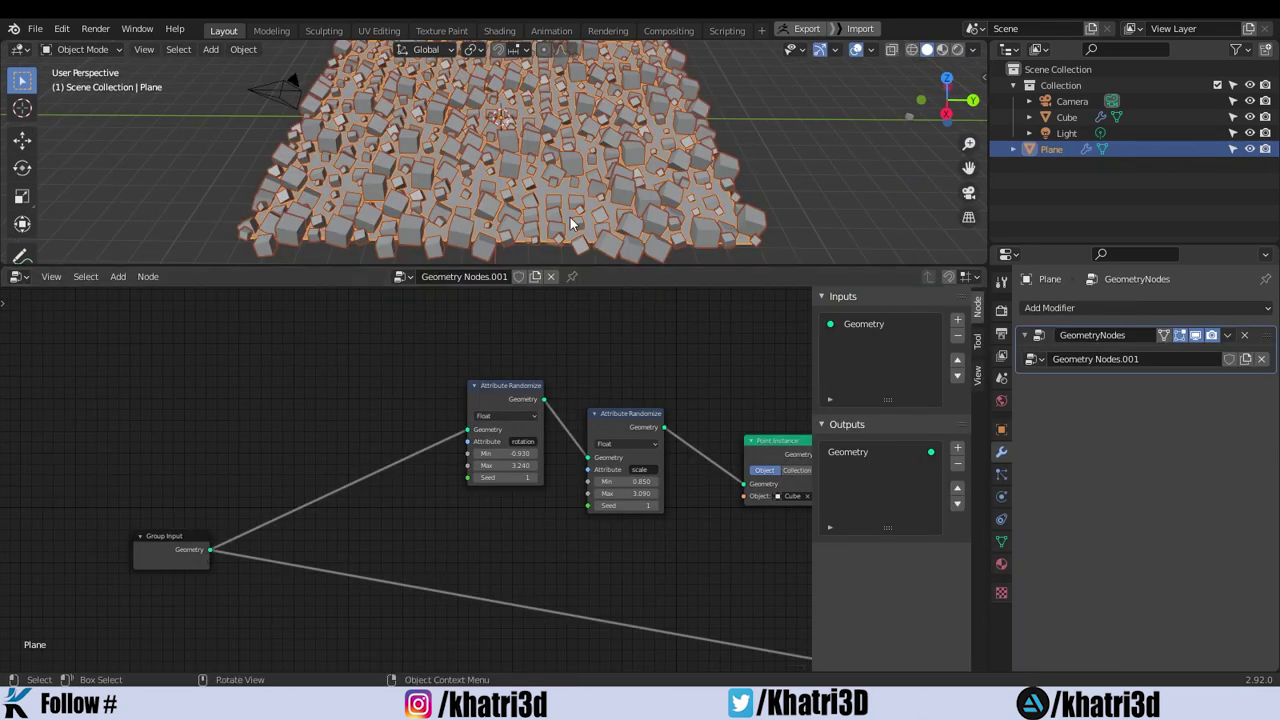
{"action": "left_click_drag", "start_coordinate": [621, 267], "coordinate": [590, 352]}
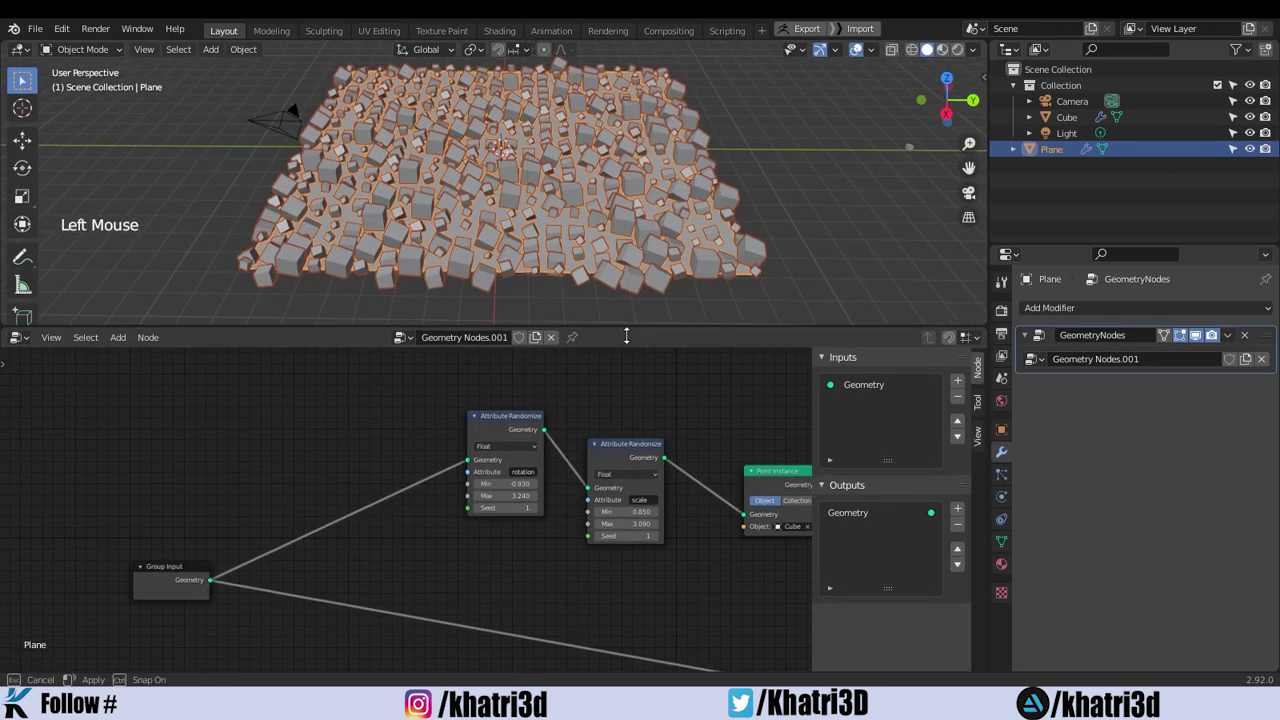
{"action": "middle_click_drag", "start_coordinate": [540, 253], "coordinate": [595, 211]}
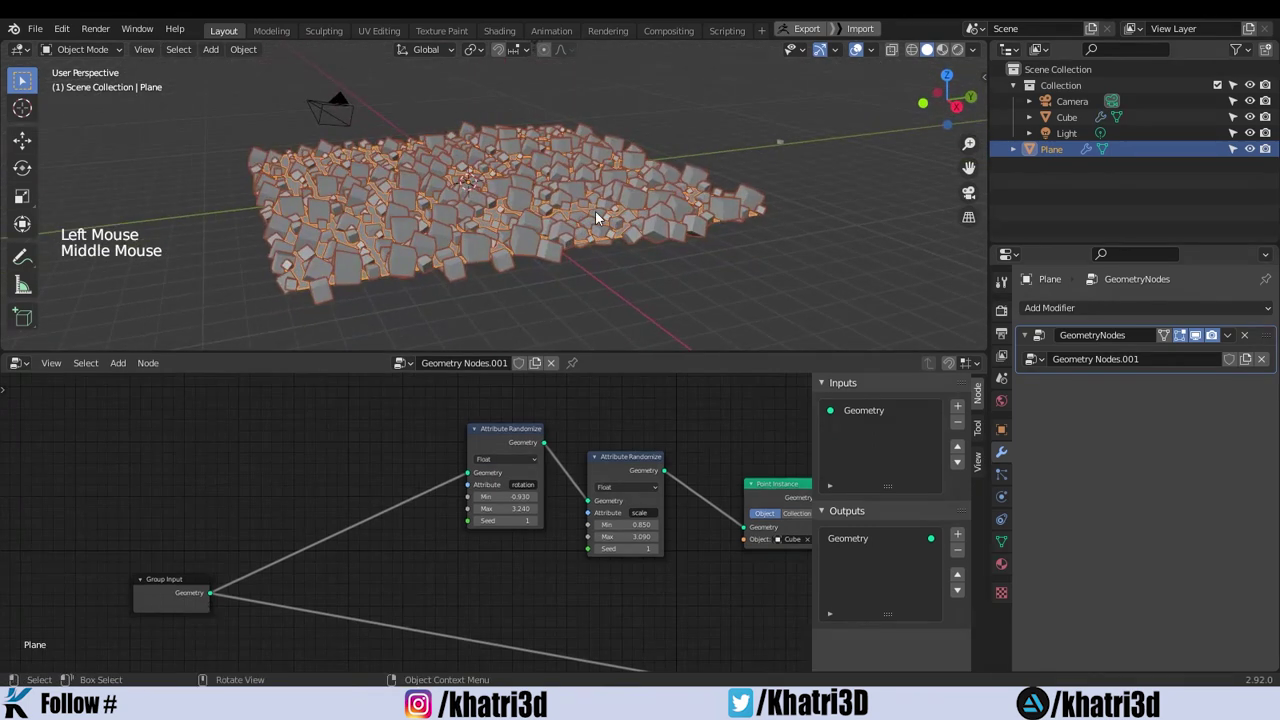
{"action": "left_click", "coordinate": [595, 211]}
{"action": "scroll", "coordinate": [523, 571], "scroll_direction": "up", "scroll_amount": 1}
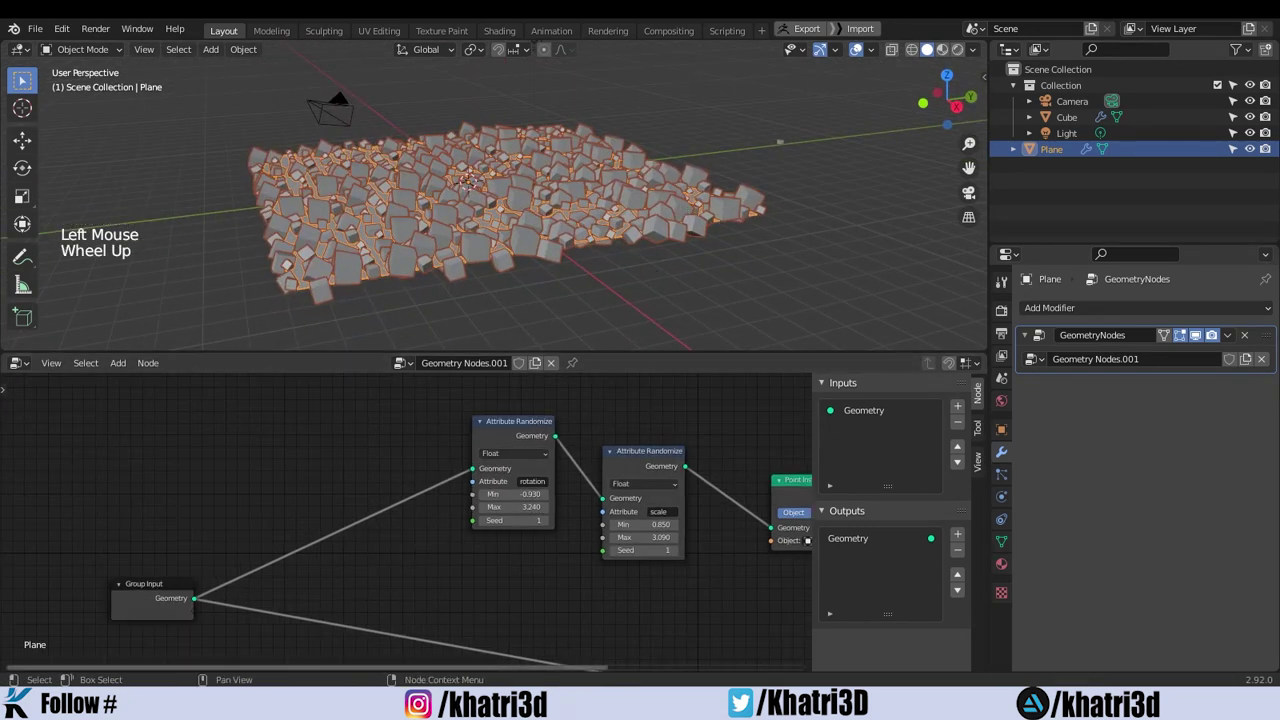
Switch to the finished example's window and select its plane to examine the node tree with the Point Scale node.
{"action": "mouse_move", "coordinate": [488, 708]}
{"action": "left_click", "coordinate": [577, 622]}
{"action": "left_click", "coordinate": [644, 210]}
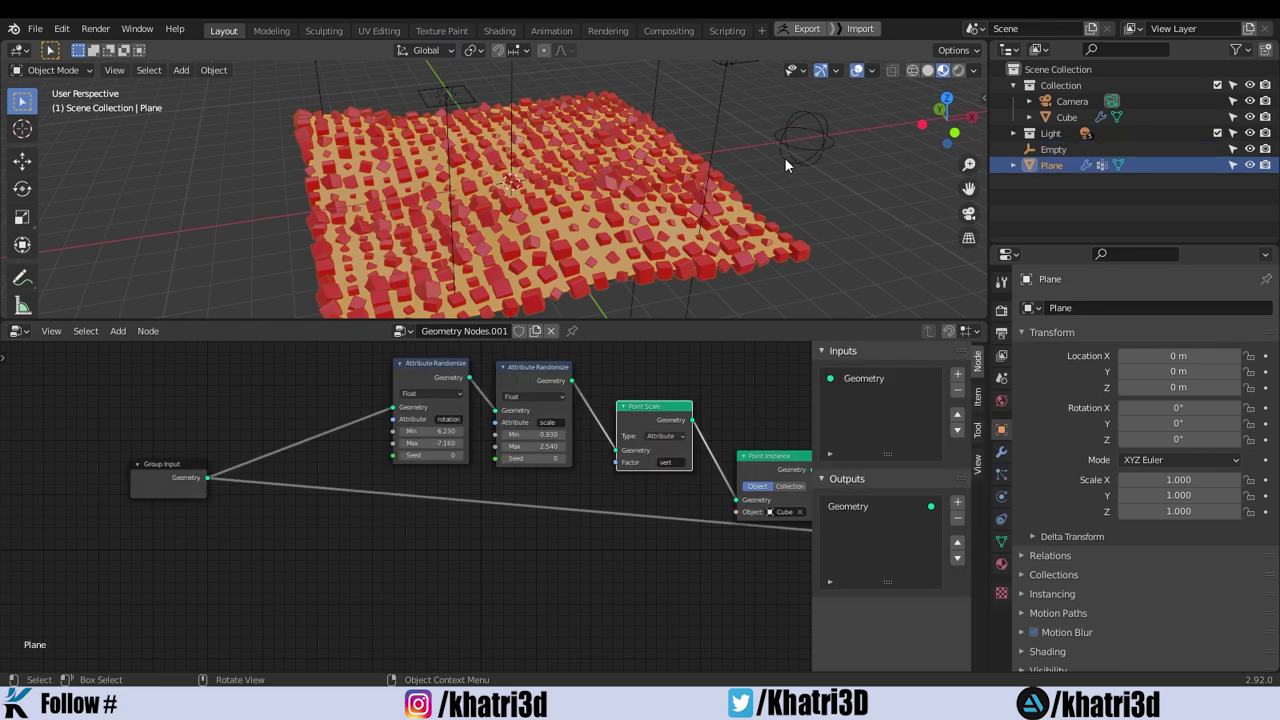
Preview how moving the empty with Z locked affects the example's cube sizes, and return to the working window.
{"action": "left_click", "coordinate": [796, 152]}
{"action": "key", "text": "g"}
{"action": "key", "text": "shift+z"}
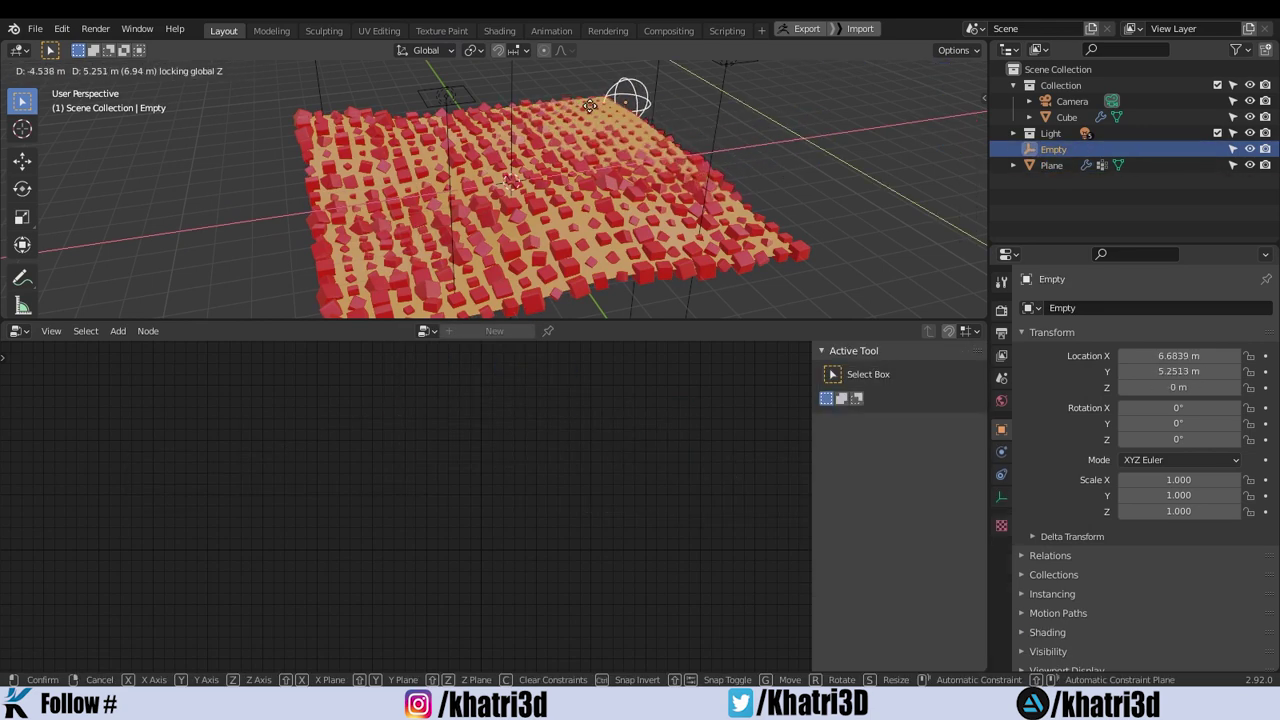
{"action": "key", "text": "x"}
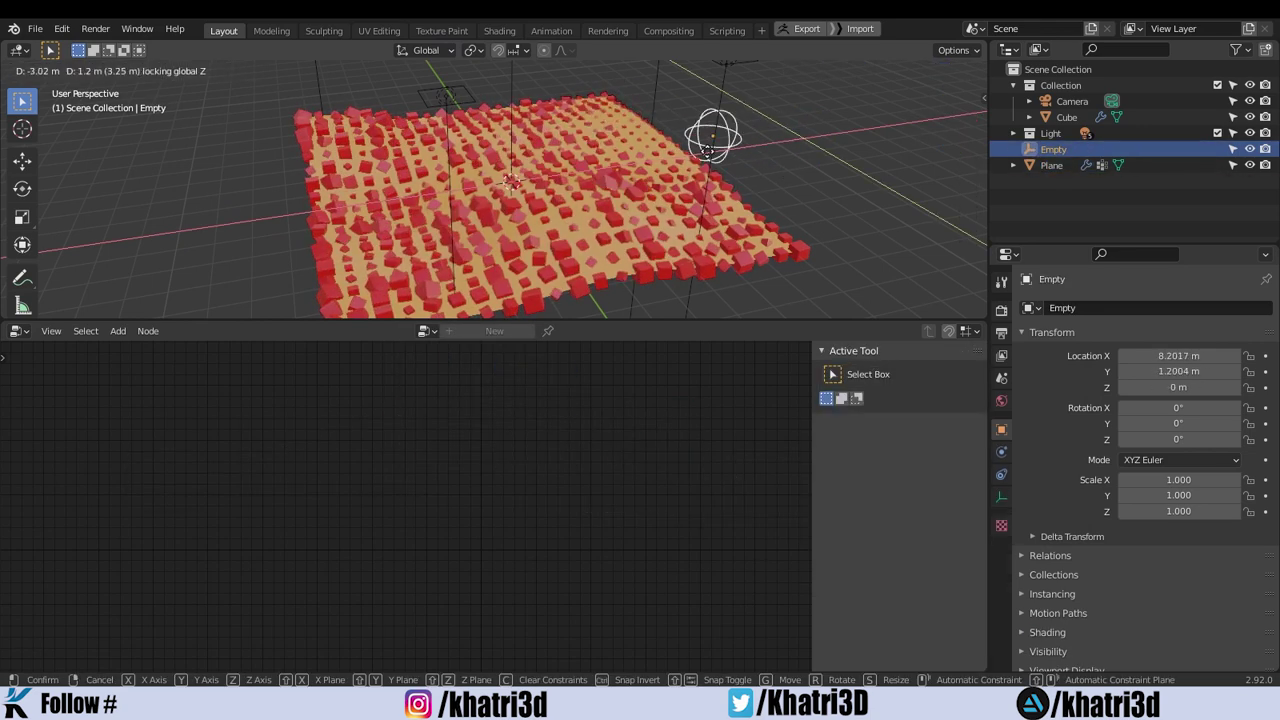
{"action": "left_click", "coordinate": [598, 527]}
{"action": "mouse_move", "coordinate": [455, 710]}
{"action": "left_click", "coordinate": [455, 650]}
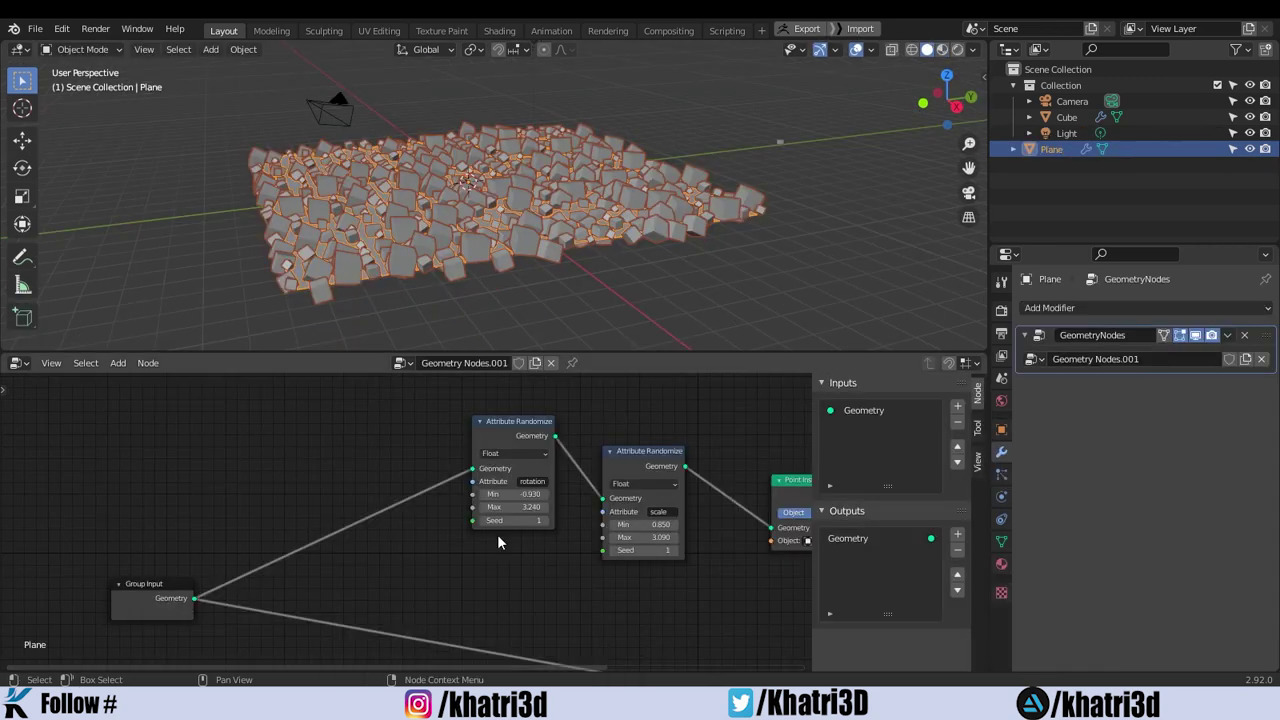
Toggle the GeometryNodes modifier's viewport display off and on to compare the plane with and without cubes.
{"action": "middle_click_drag", "start_coordinate": [668, 281], "coordinate": [646, 309]}
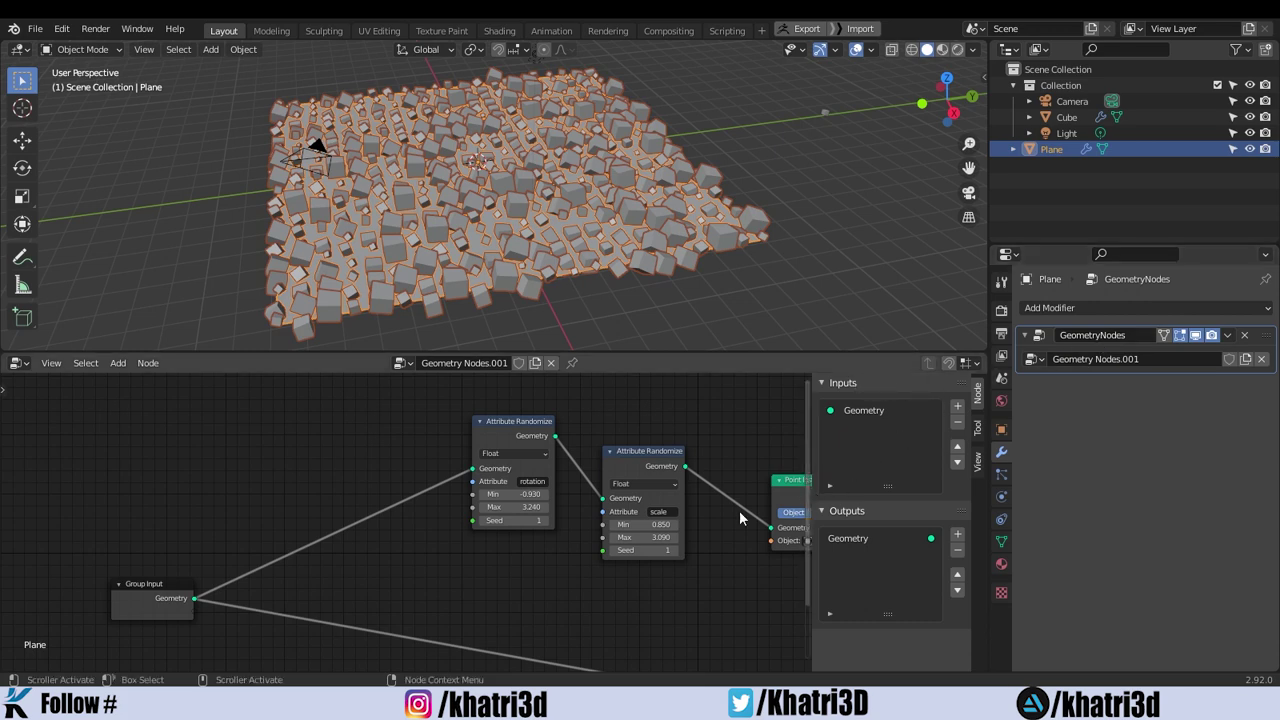
{"action": "middle_click_drag", "start_coordinate": [665, 476], "coordinate": [547, 488]}
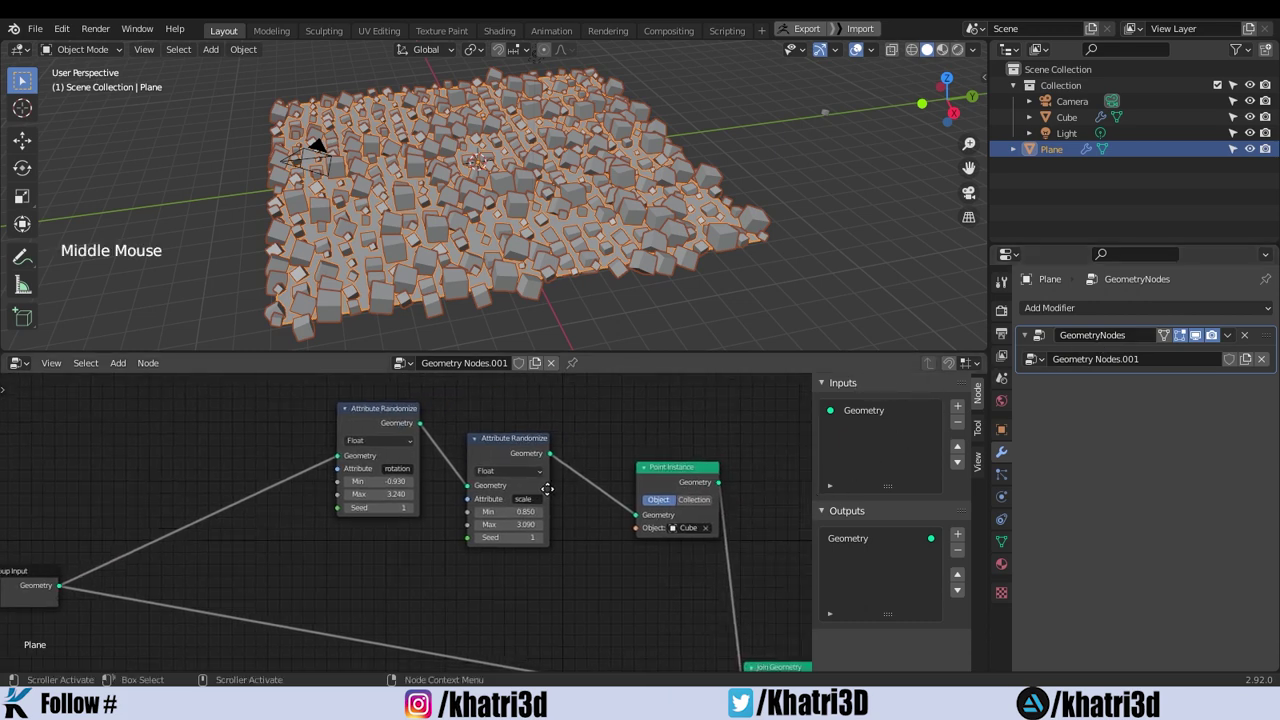
{"action": "left_click", "coordinate": [1194, 337]}
{"action": "left_click", "coordinate": [1195, 337]}
{"action": "left_click", "coordinate": [1195, 337]}
{"action": "left_click", "coordinate": [1195, 337]}
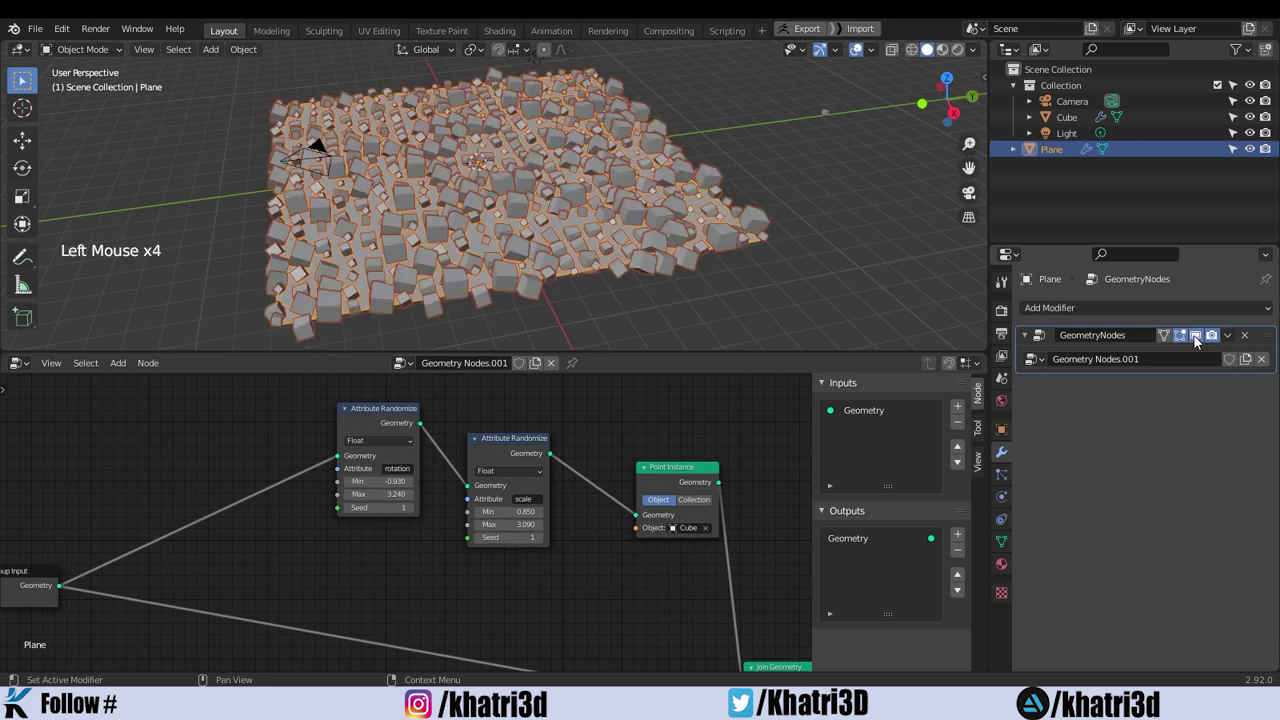
{"action": "left_click", "coordinate": [1195, 337]}
{"action": "left_click", "coordinate": [1195, 337]}
Add a Vertex Weight Proximity modifier to the plane and move it above the GeometryNodes modifier.
{"action": "left_click", "coordinate": [1092, 309]}
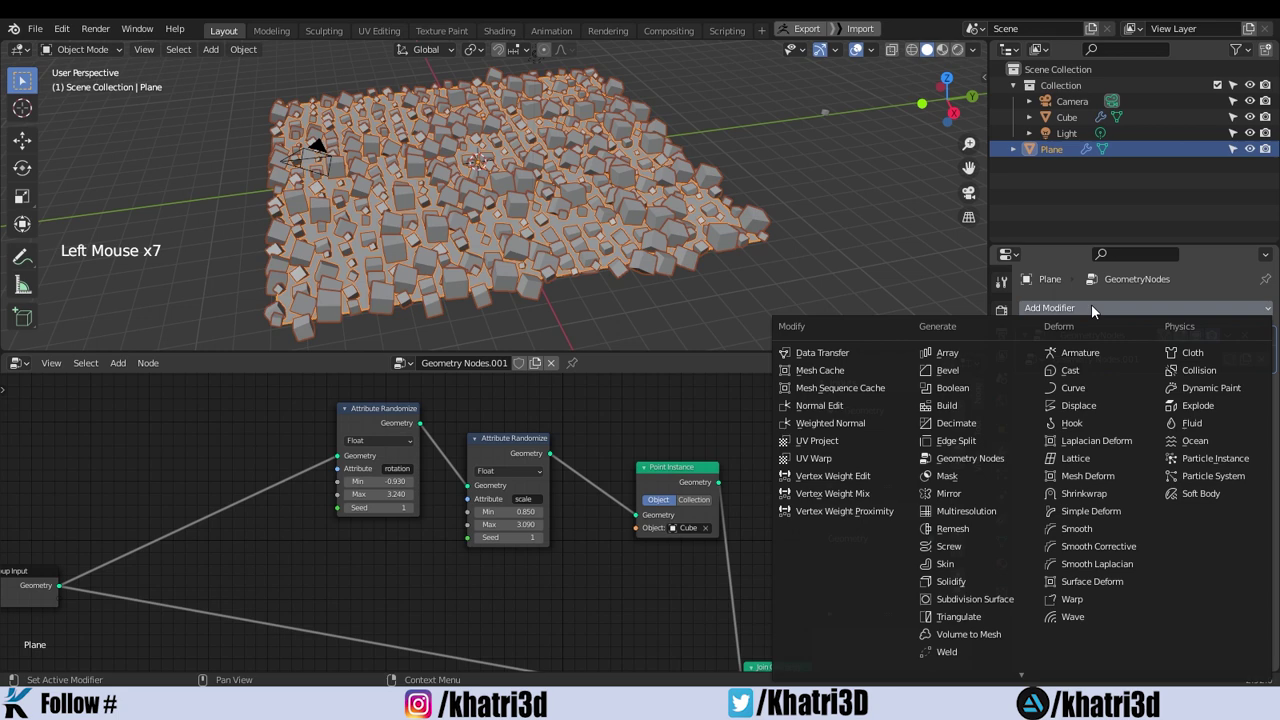
{"action": "left_click", "coordinate": [866, 516]}
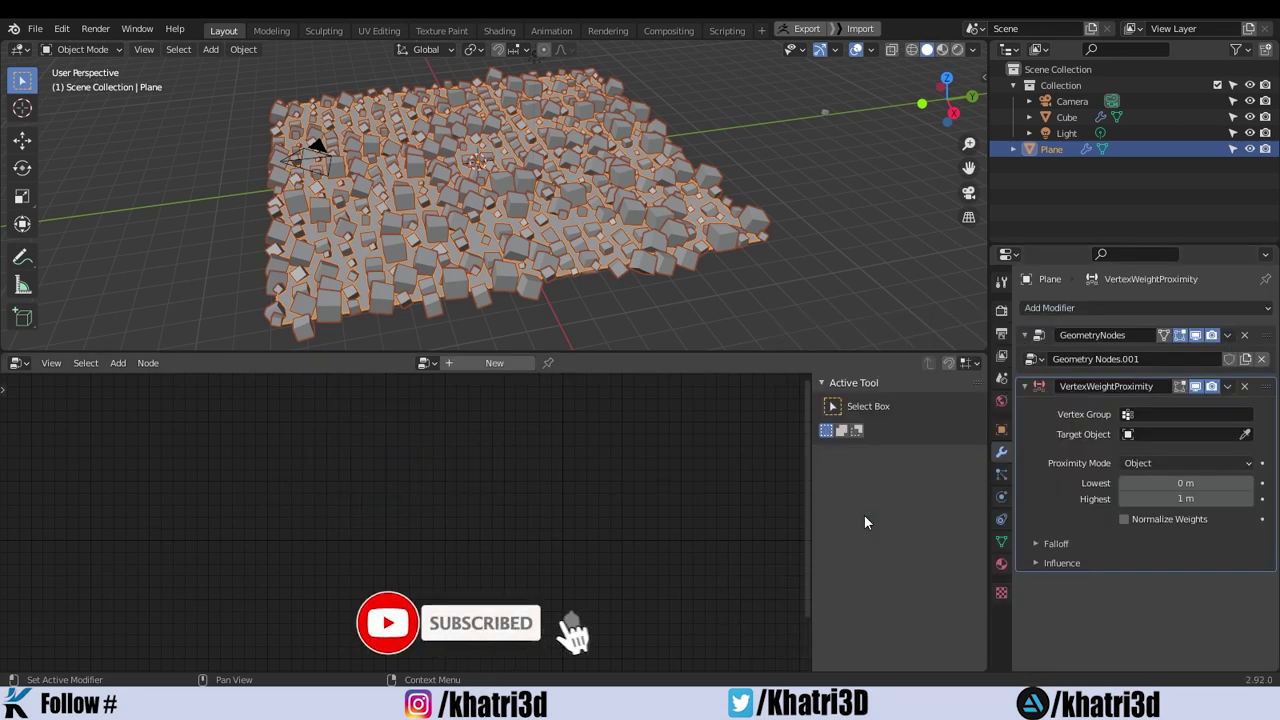
{"action": "left_click_drag", "start_coordinate": [1265, 388], "coordinate": [1247, 322]}
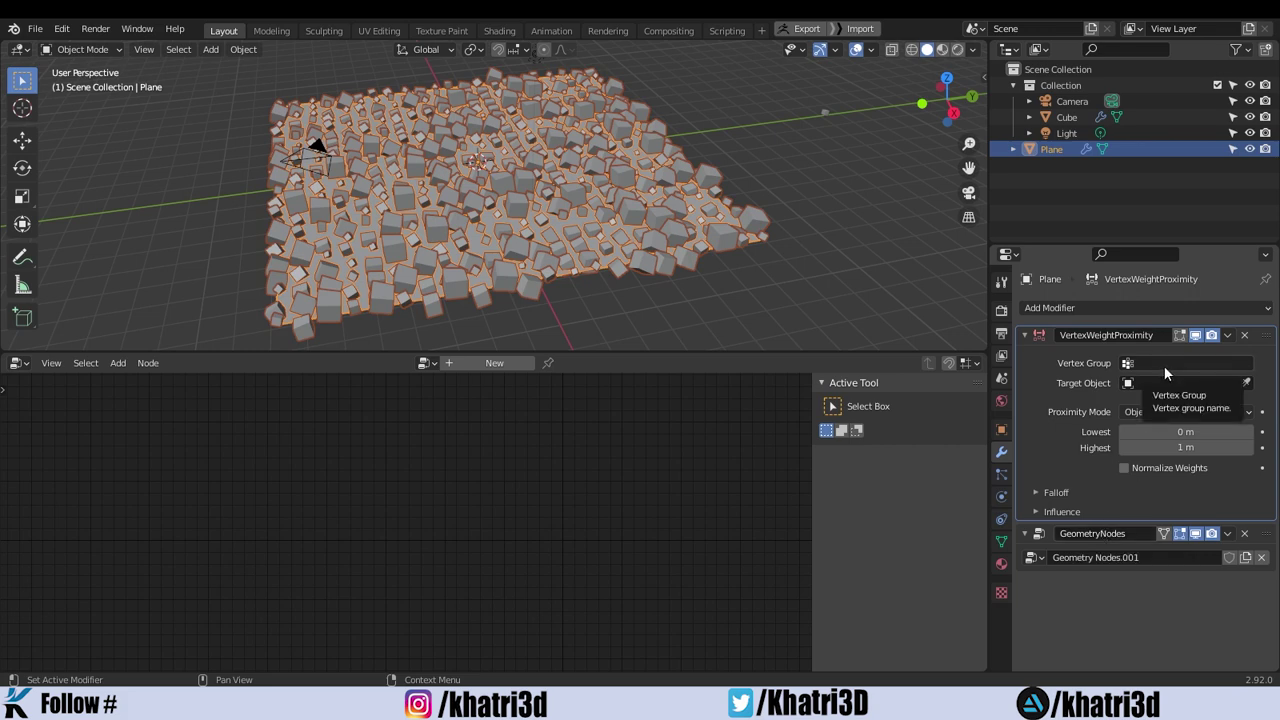
Select all of the plane's vertices in Edit Mode and assign them to a new vertex group.
{"action": "left_click", "coordinate": [636, 244]}
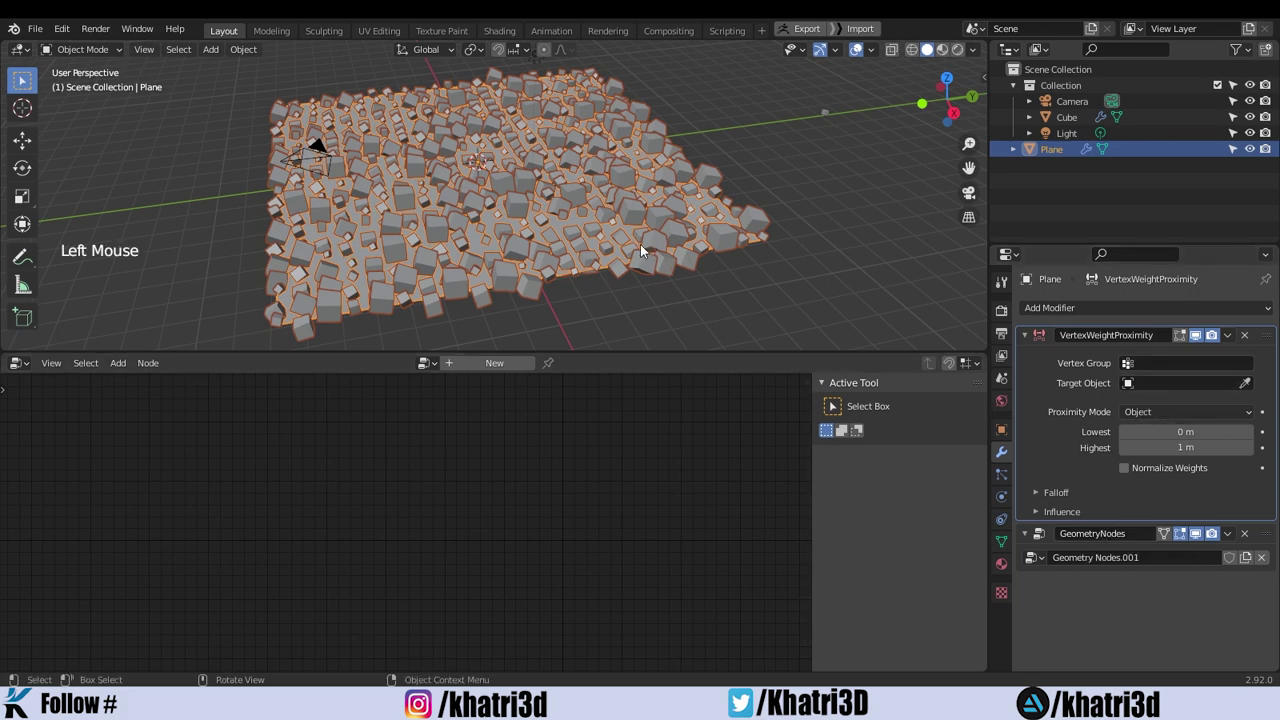
{"action": "key", "text": "Tab"}
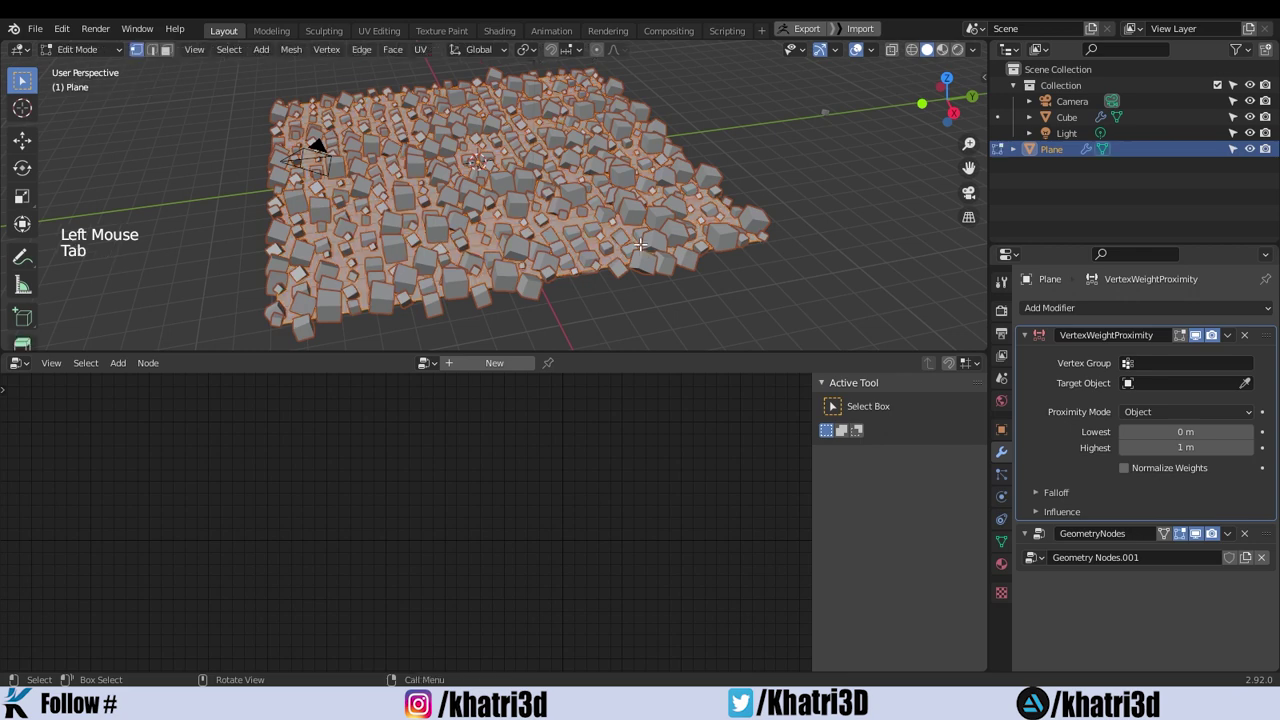
{"action": "key", "text": "1"}
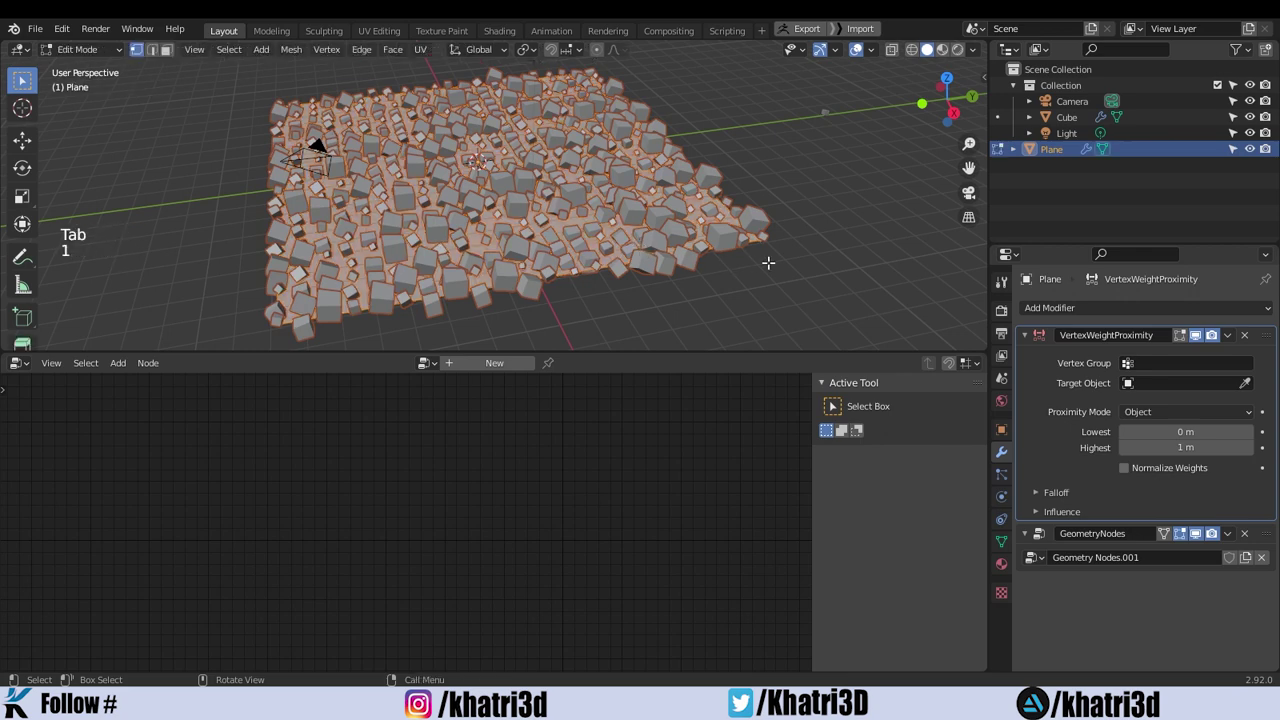
{"action": "middle_click_drag", "start_coordinate": [768, 262], "coordinate": [791, 291]}
{"action": "left_click", "coordinate": [863, 289]}
{"action": "key", "text": "a"}
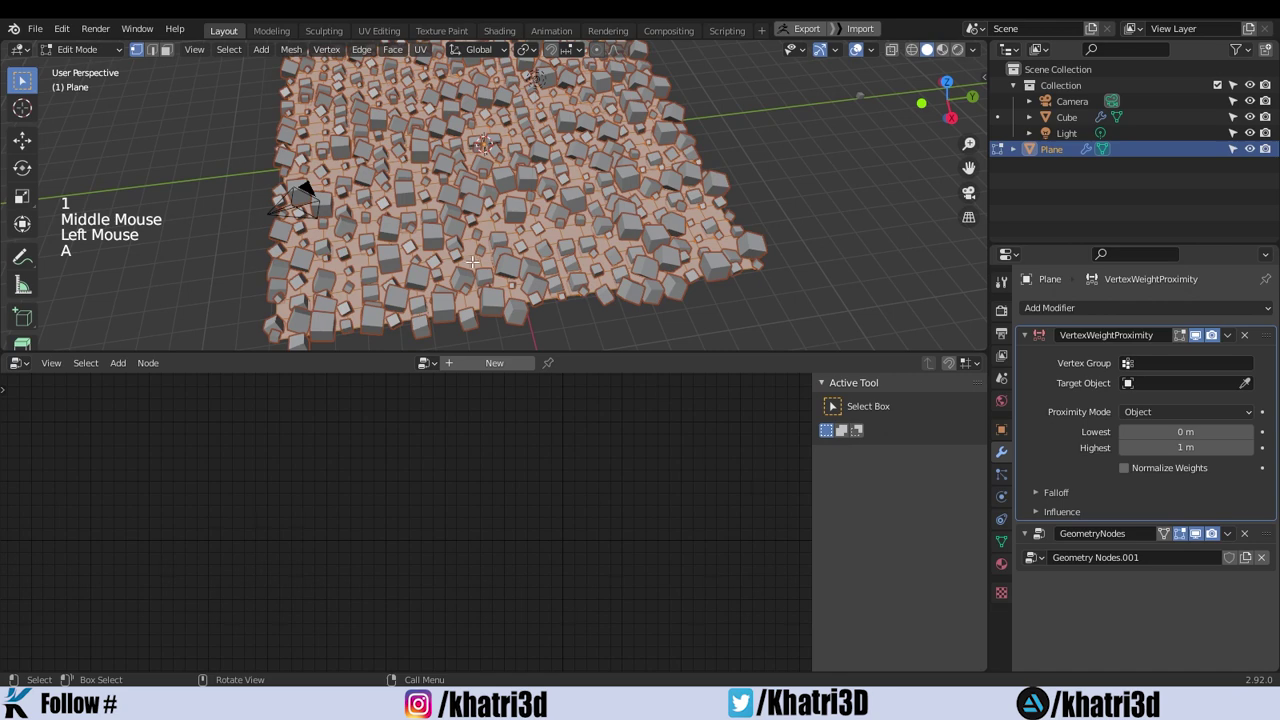
{"action": "left_click", "coordinate": [1003, 541]}
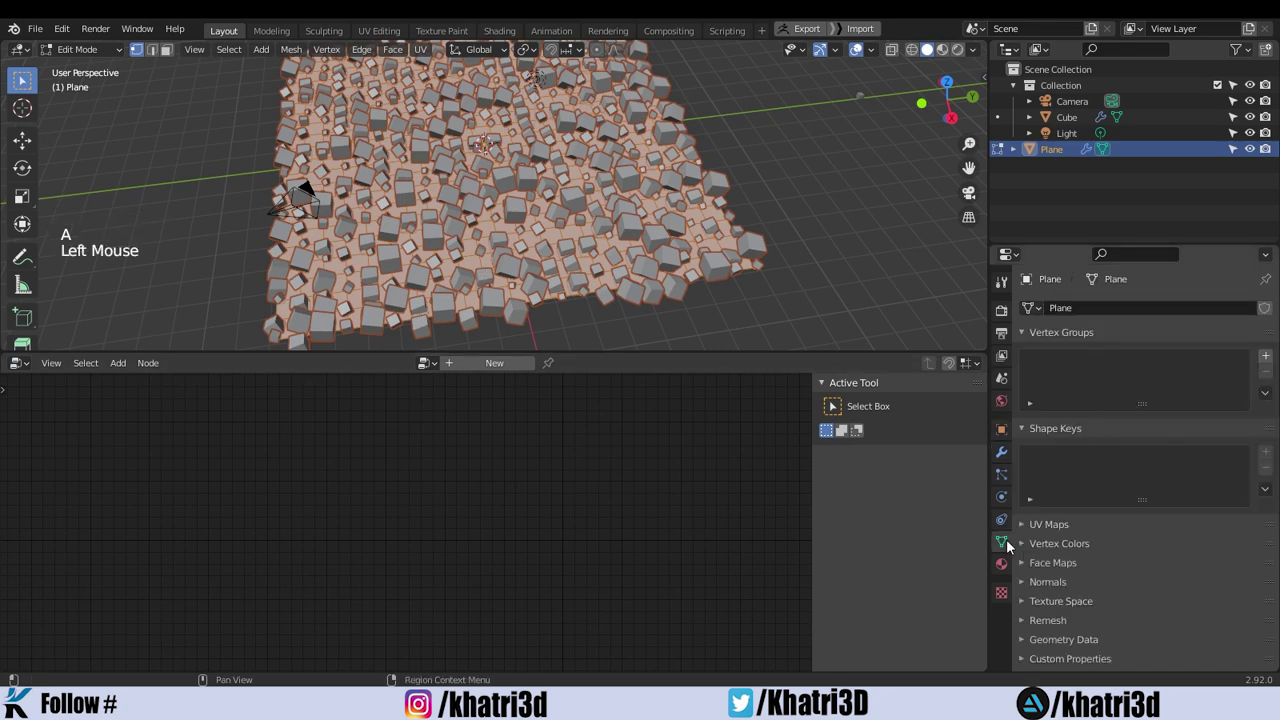
{"action": "left_click", "coordinate": [1265, 357]}
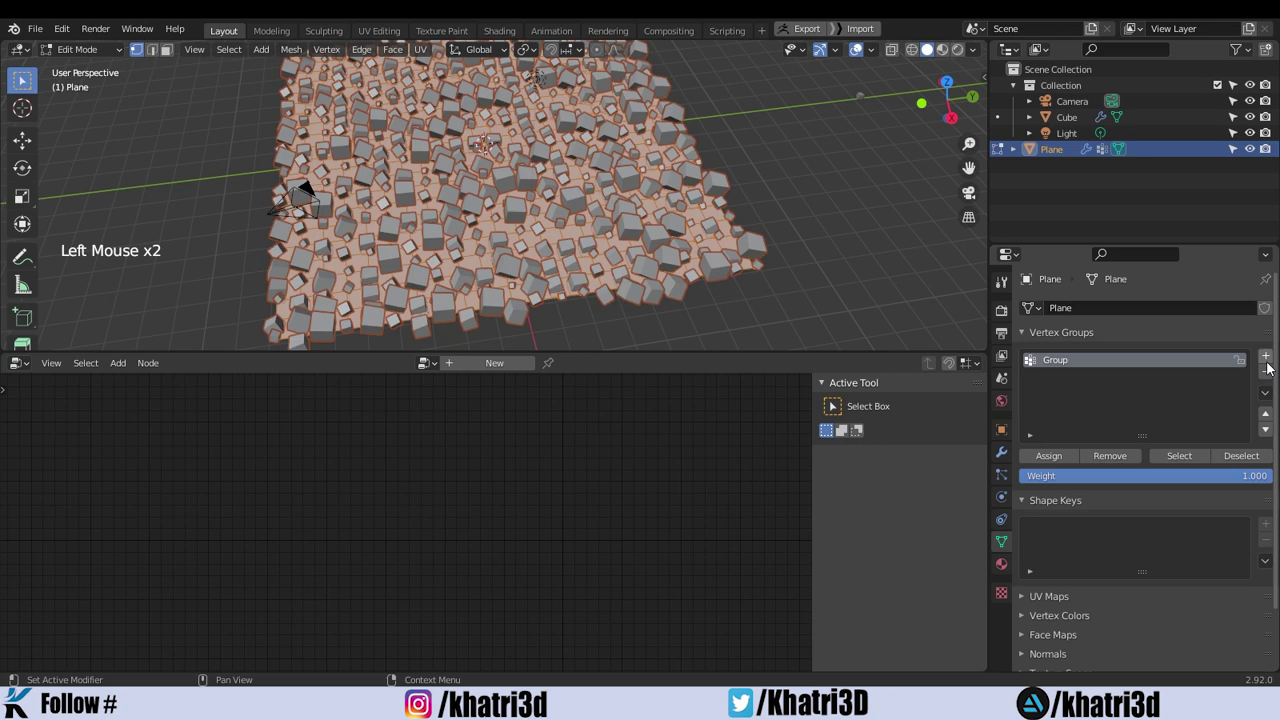
{"action": "left_click", "coordinate": [1063, 457]}
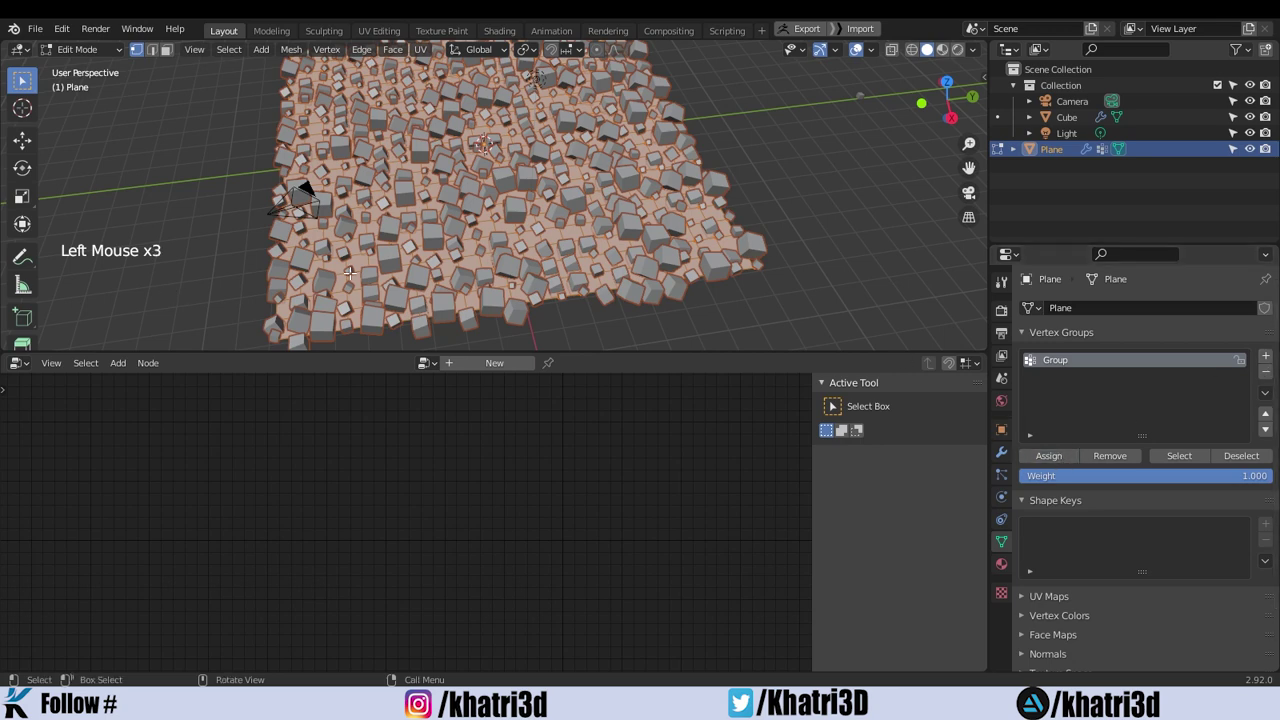
Deselect the mesh, reselect it through the new vertex group to check the assignment, and rename the group x.
{"action": "left_click", "coordinate": [889, 311]}
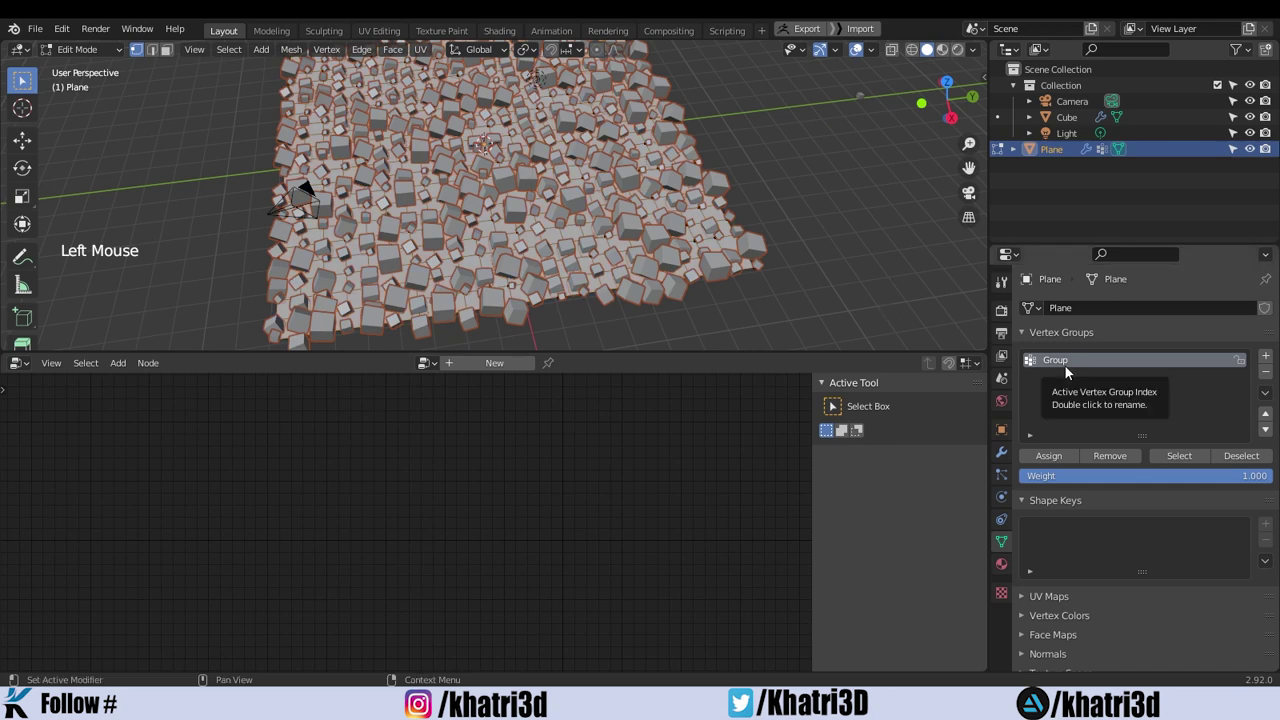
{"action": "left_click", "coordinate": [1182, 460]}
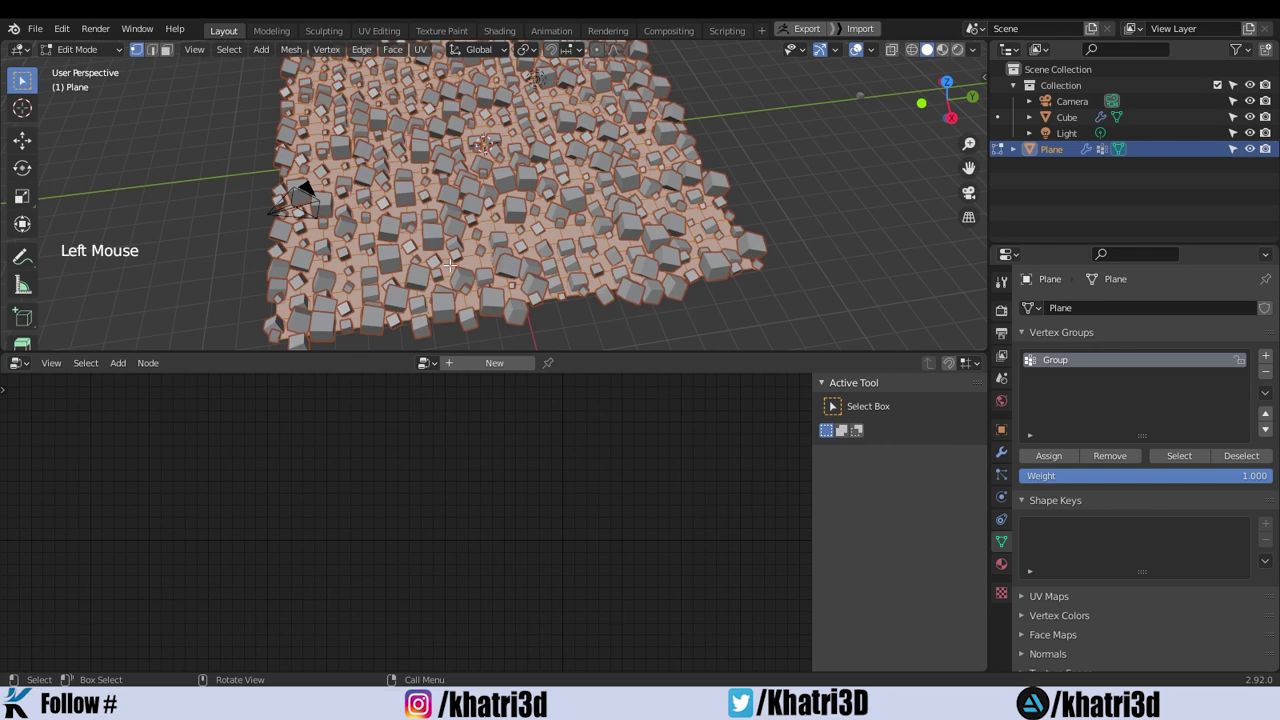
{"action": "triple_click", "coordinate": [1062, 366]}
{"action": "type", "text": "x"}
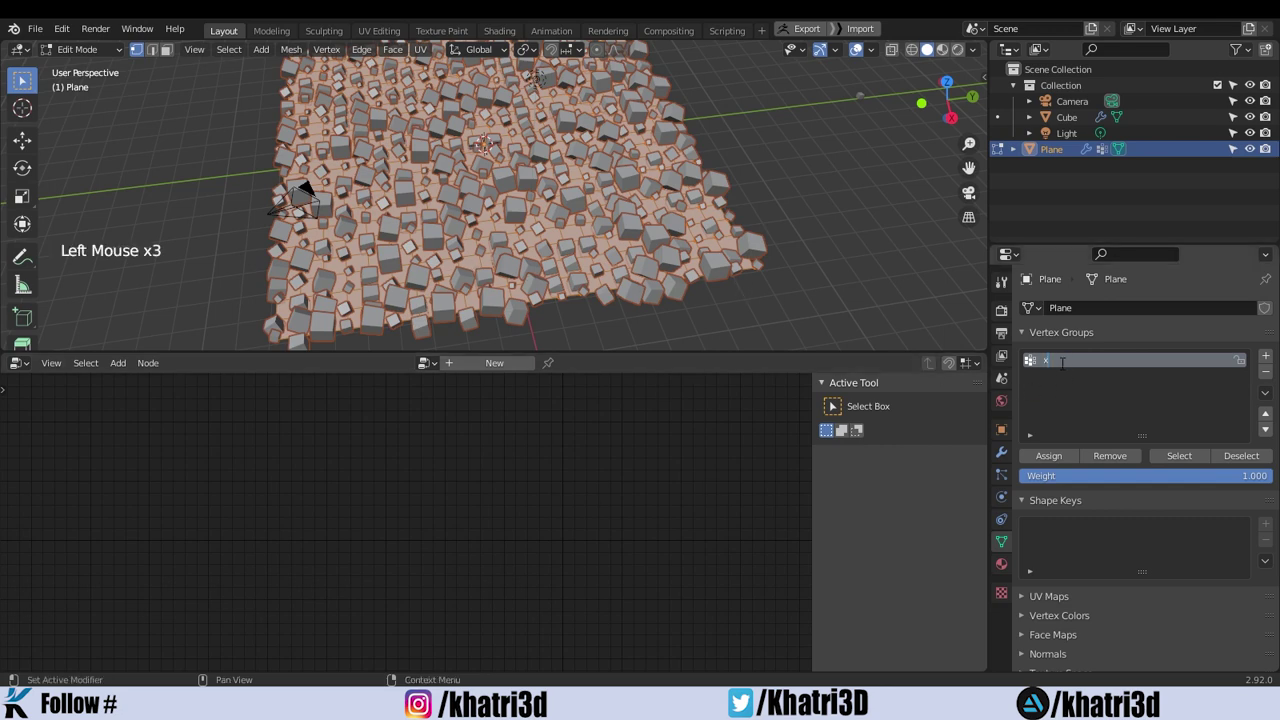
{"action": "key", "text": "Return"}
Return the plane to Object Mode and set x as the vertex group of the Vertex Weight Proximity modifier.
{"action": "middle_click_drag", "start_coordinate": [851, 266], "coordinate": [809, 213]}
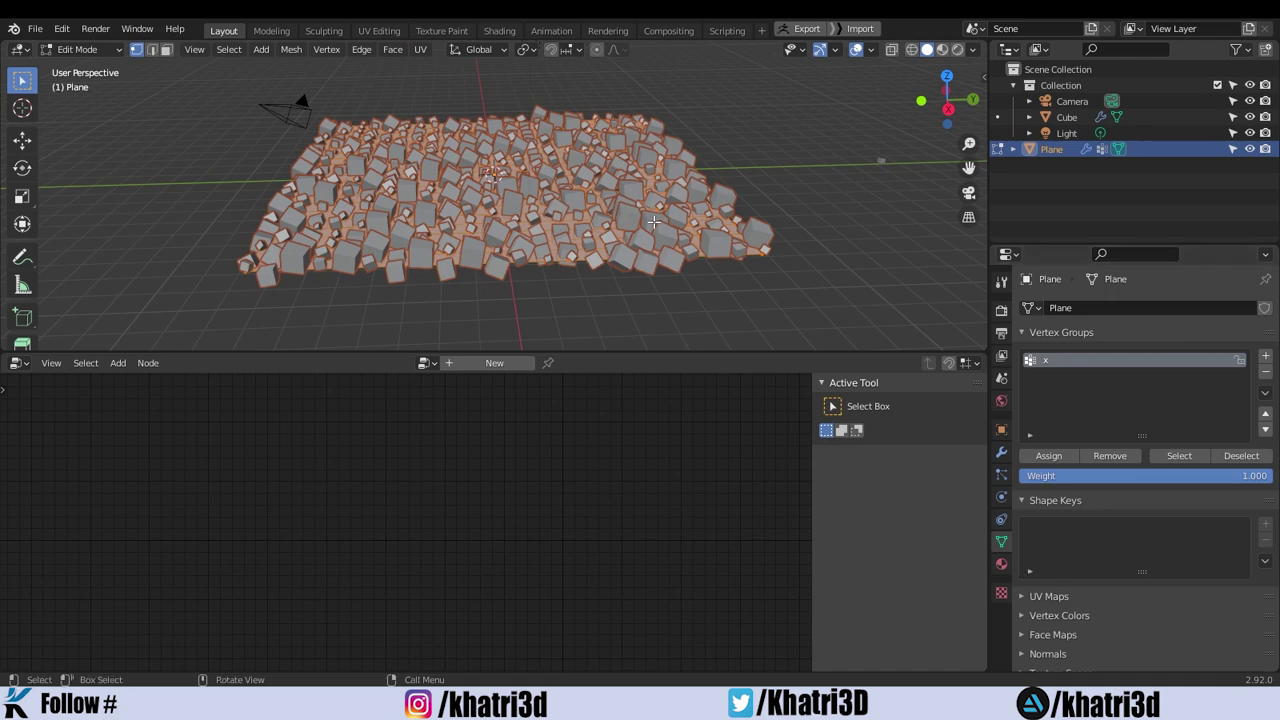
{"action": "key", "text": "Tab"}
{"action": "left_click", "coordinate": [999, 455]}
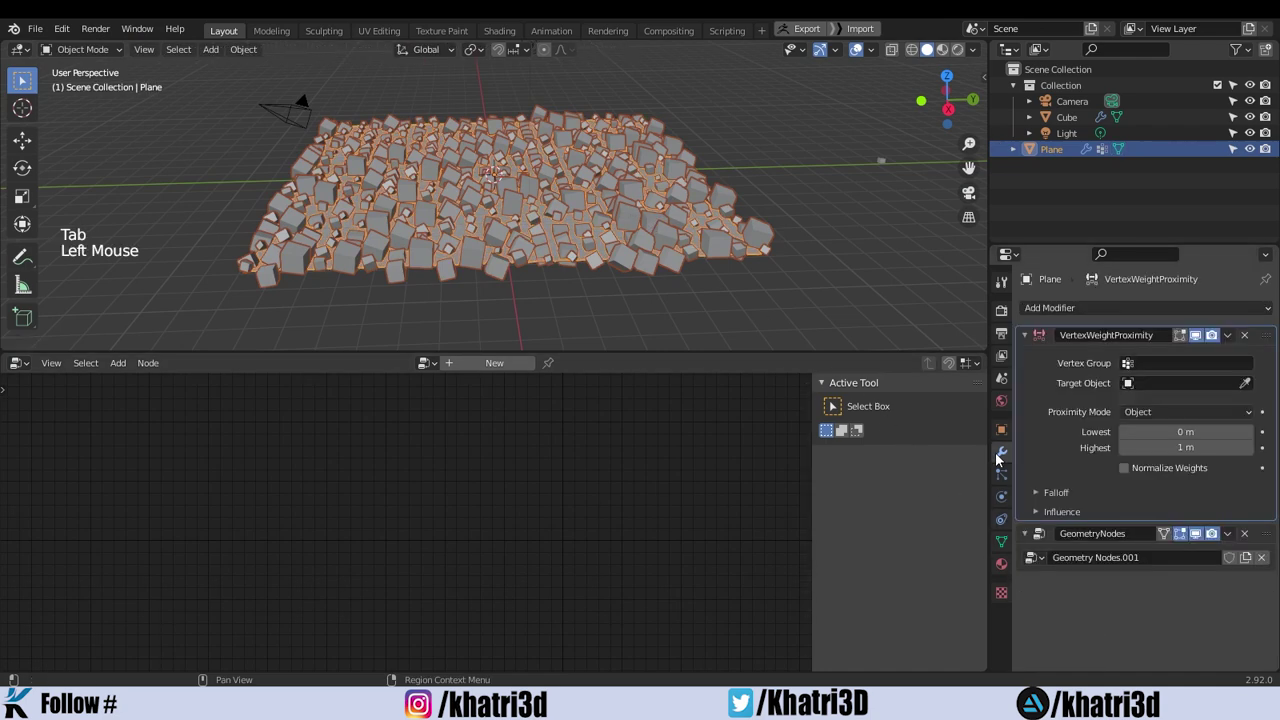
{"action": "left_click", "coordinate": [1162, 363]}
{"action": "left_click", "coordinate": [1140, 384]}
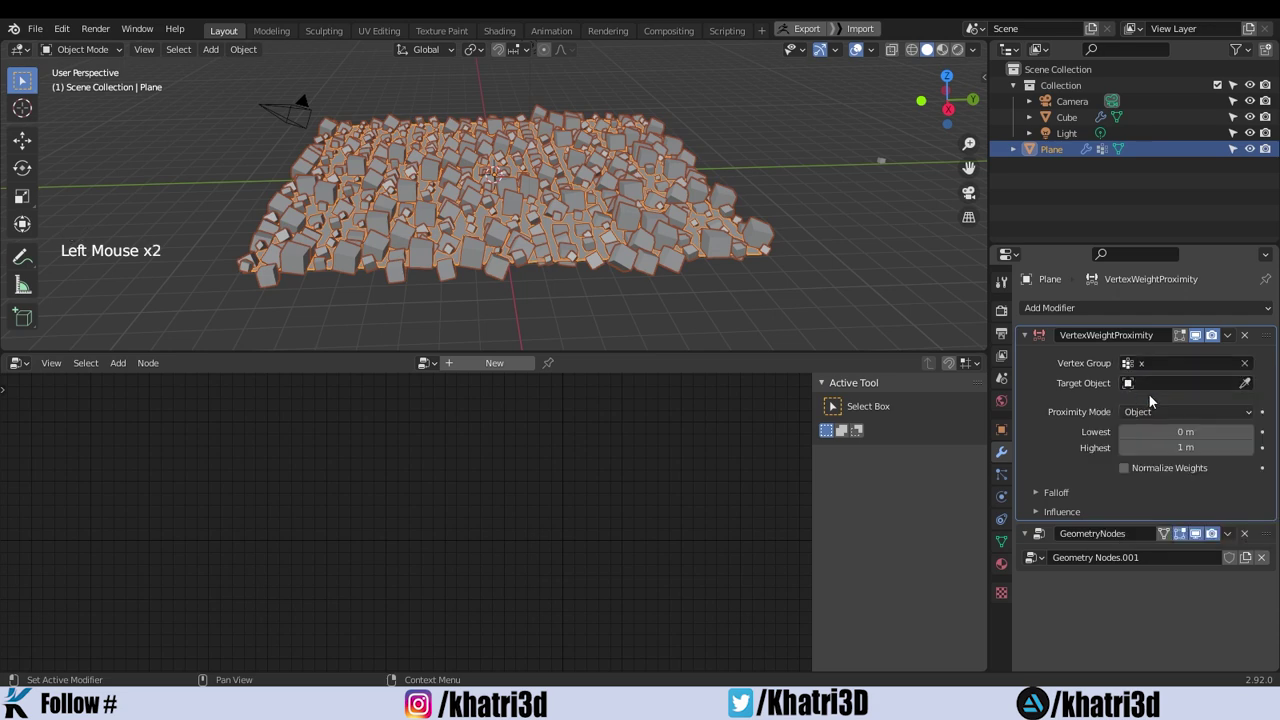
Add a sphere-shaped empty at the world origin.
{"action": "middle_click_drag", "start_coordinate": [740, 190], "coordinate": [849, 206], "text": "shift"}
{"action": "left_click_drag", "start_coordinate": [968, 143], "coordinate": [893, 162]}
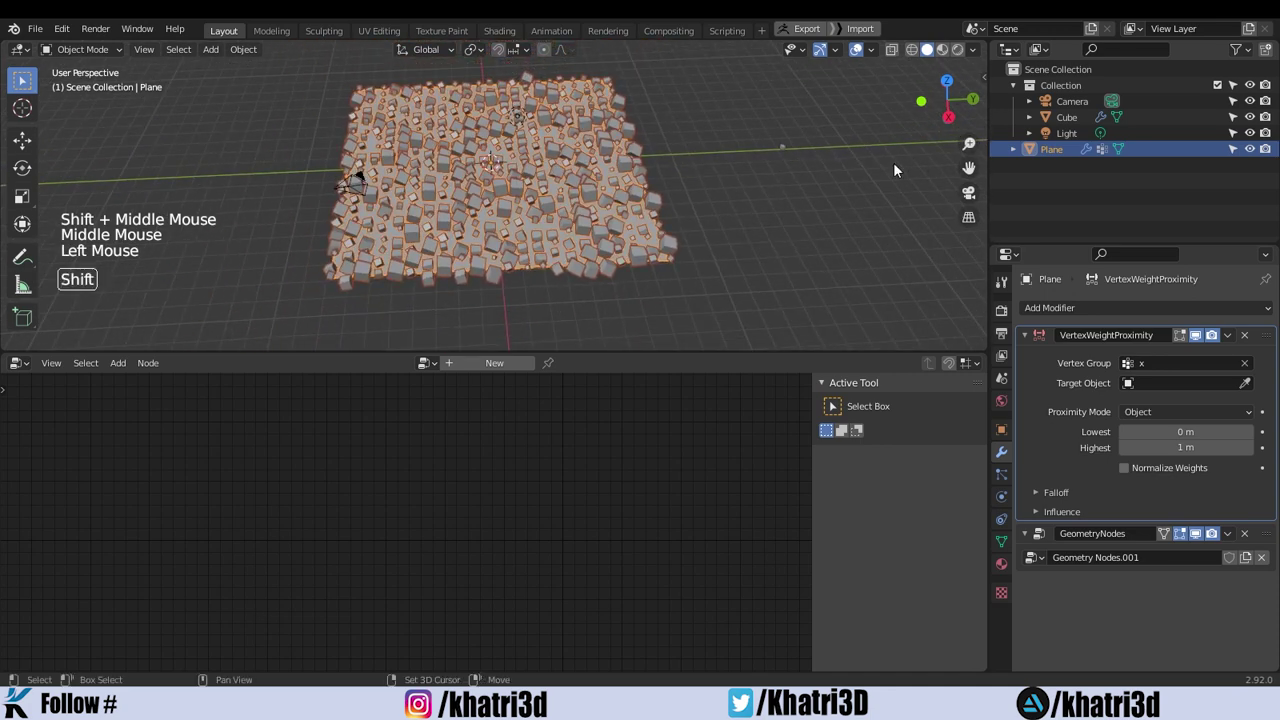
{"action": "middle_click_drag", "start_coordinate": [893, 162], "coordinate": [703, 185], "text": "shift"}
{"action": "key", "text": "shift+a"}
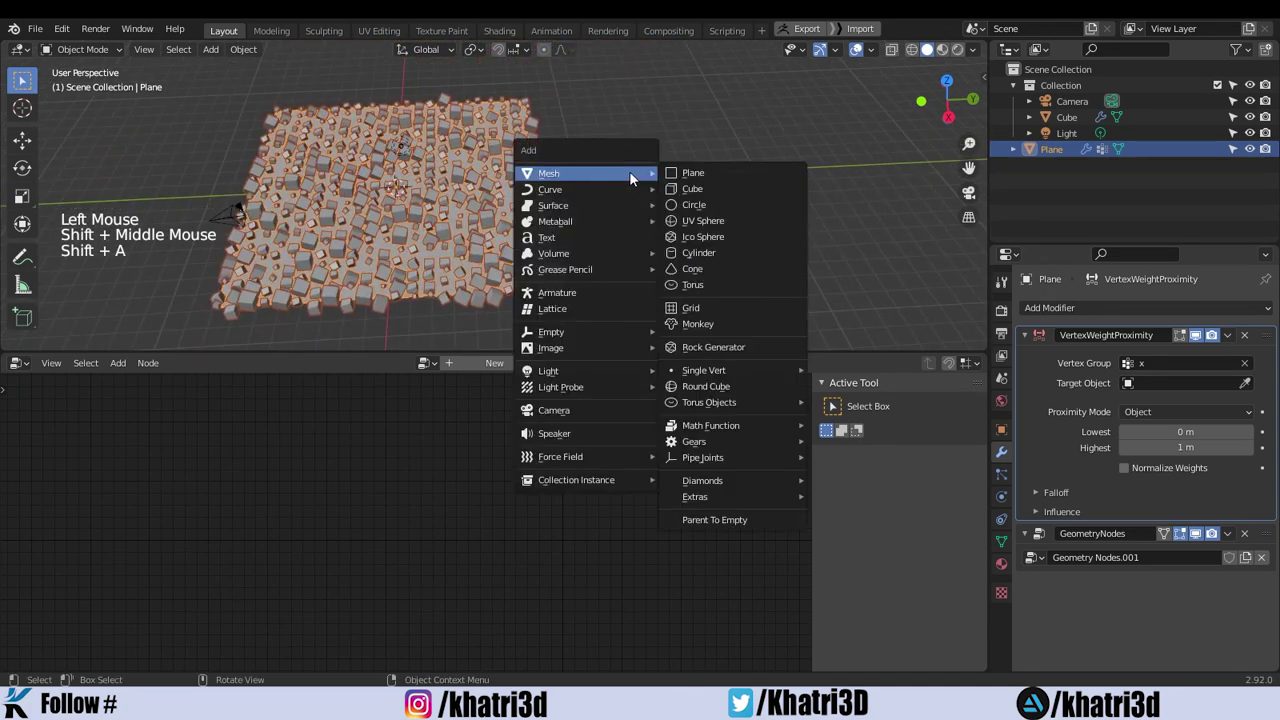
{"action": "mouse_move", "coordinate": [621, 329]}
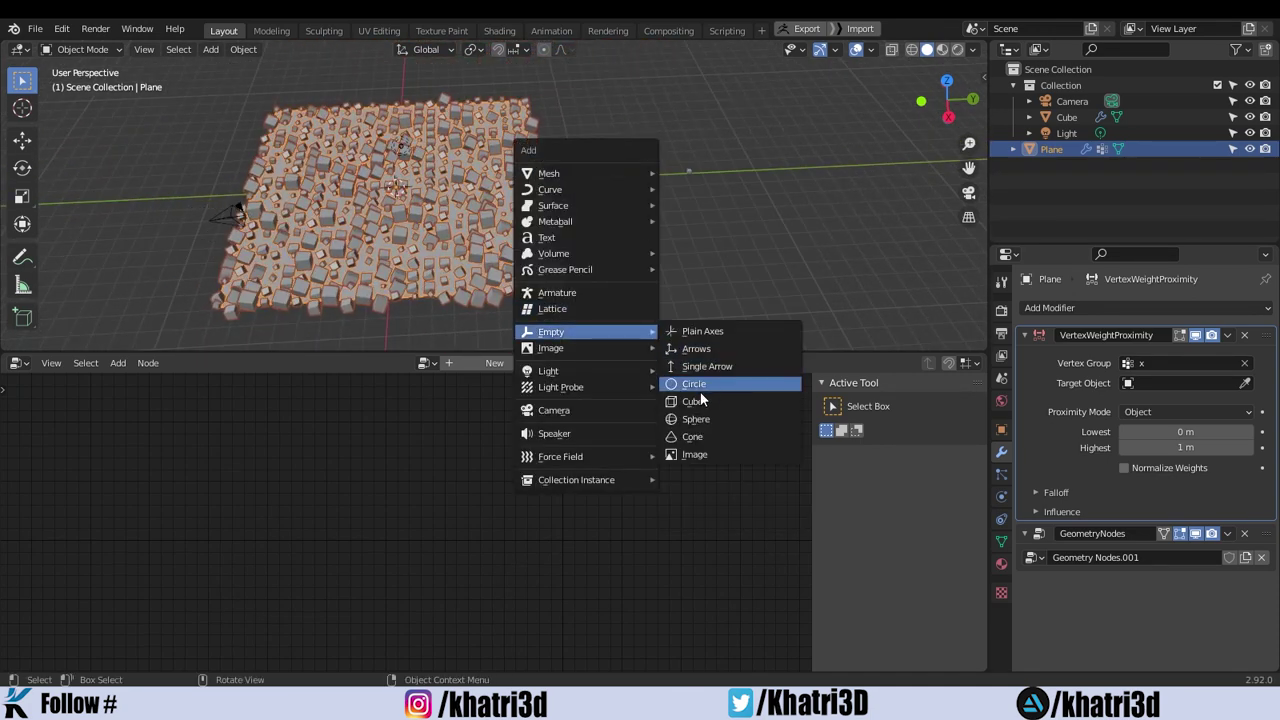
{"action": "left_click", "coordinate": [705, 419]}
Move the empty beyond the plane's edge to about 12.8 m on Y and raise it about 2.4 m on Z.
{"action": "middle_click_drag", "start_coordinate": [633, 295], "coordinate": [588, 226]}
{"action": "key", "text": "g"}
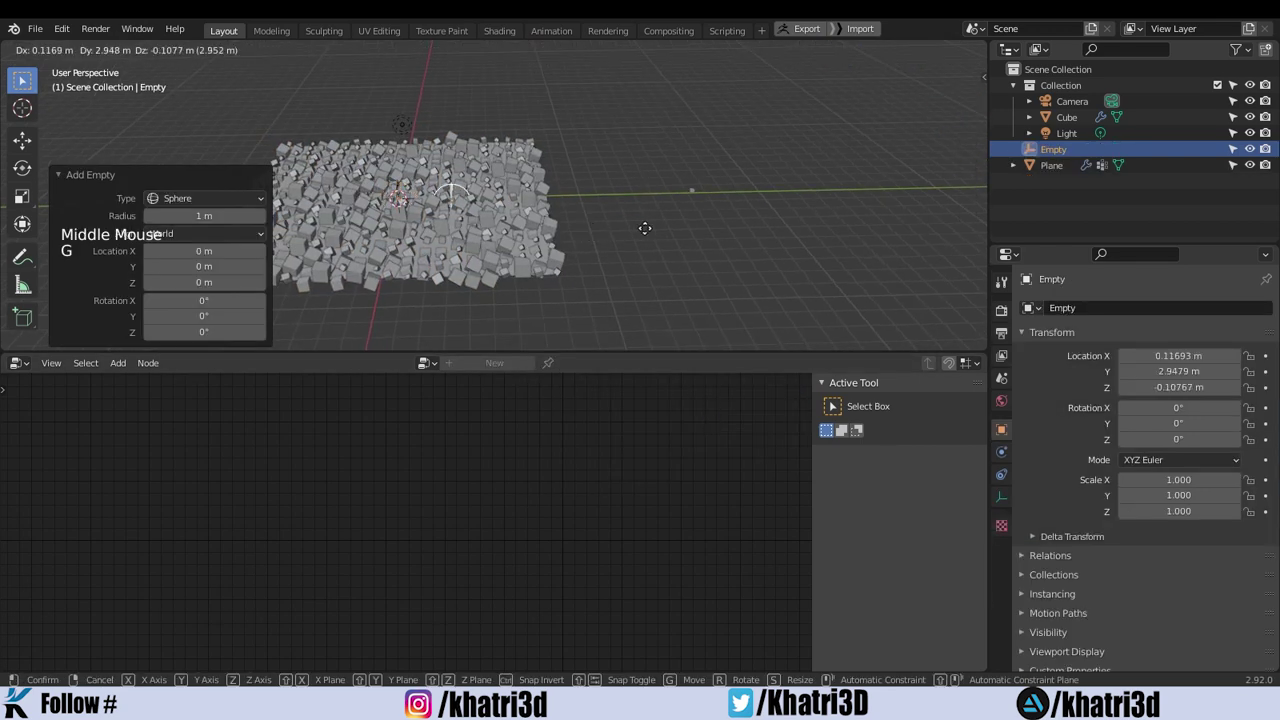
{"action": "left_click", "coordinate": [819, 233]}
{"action": "key", "text": "g"}
{"action": "key", "text": "z"}
{"action": "left_click", "coordinate": [813, 193]}
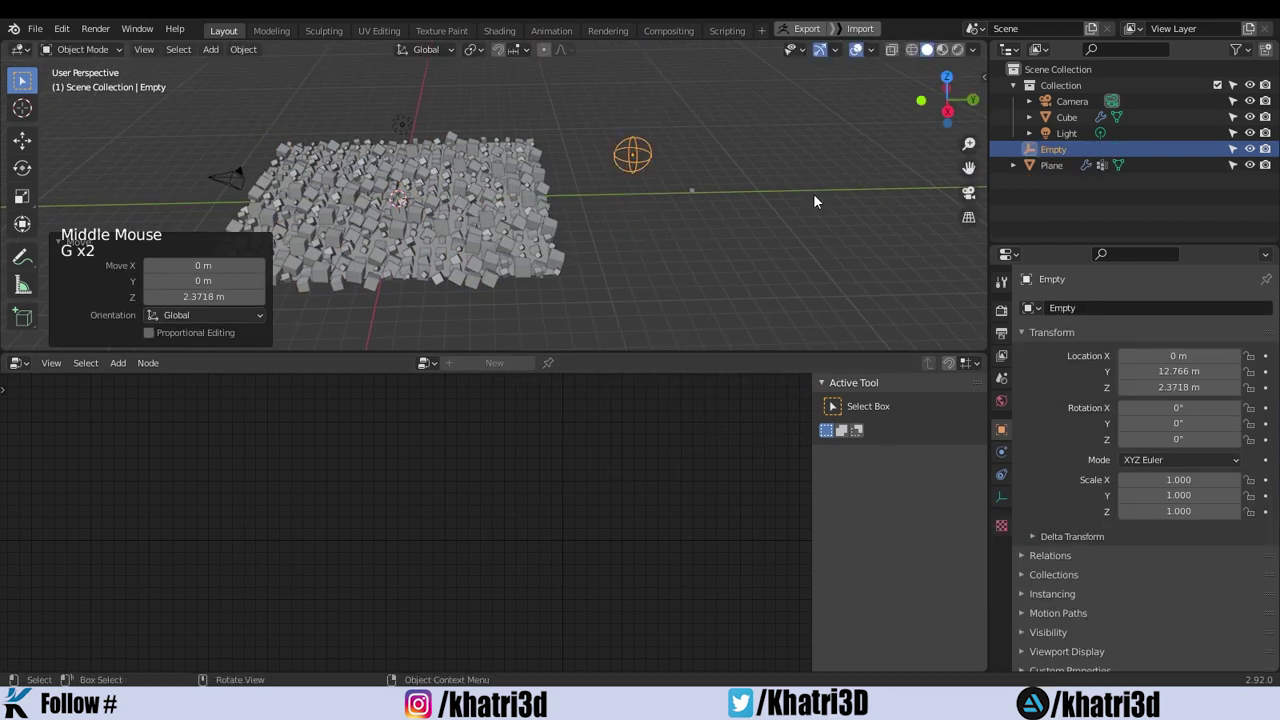
Lower the empty along Z and move it along Y closer to the plane's edge.
{"action": "middle_click_drag", "start_coordinate": [612, 244], "coordinate": [738, 211], "text": "shift"}
{"action": "key", "text": "g"}
{"action": "key", "text": "z"}
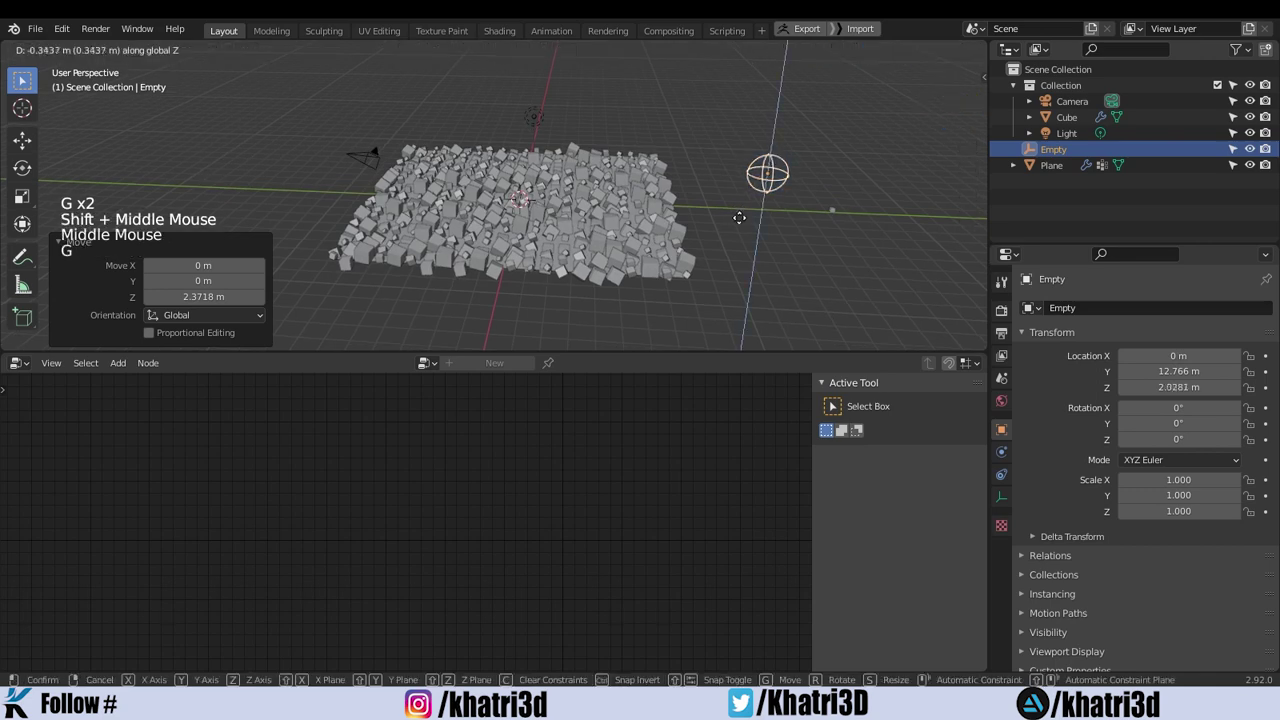
{"action": "left_click", "coordinate": [740, 244]}
{"action": "key", "text": "g"}
{"action": "key", "text": "y"}
{"action": "left_click", "coordinate": [677, 235]}
Set the empty as the target object of the plane's Vertex Weight Proximity modifier and change its proximity mode to Geometry.
{"action": "left_click", "coordinate": [628, 217]}
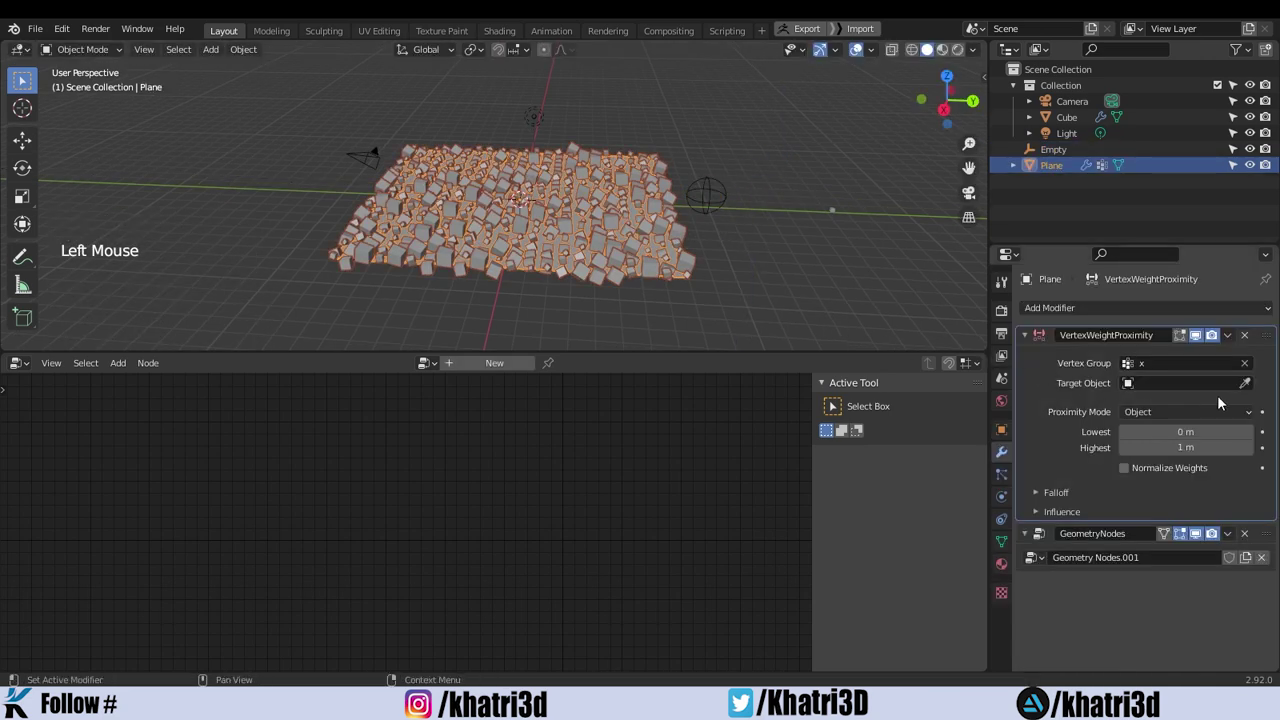
{"action": "left_click", "coordinate": [1246, 384]}
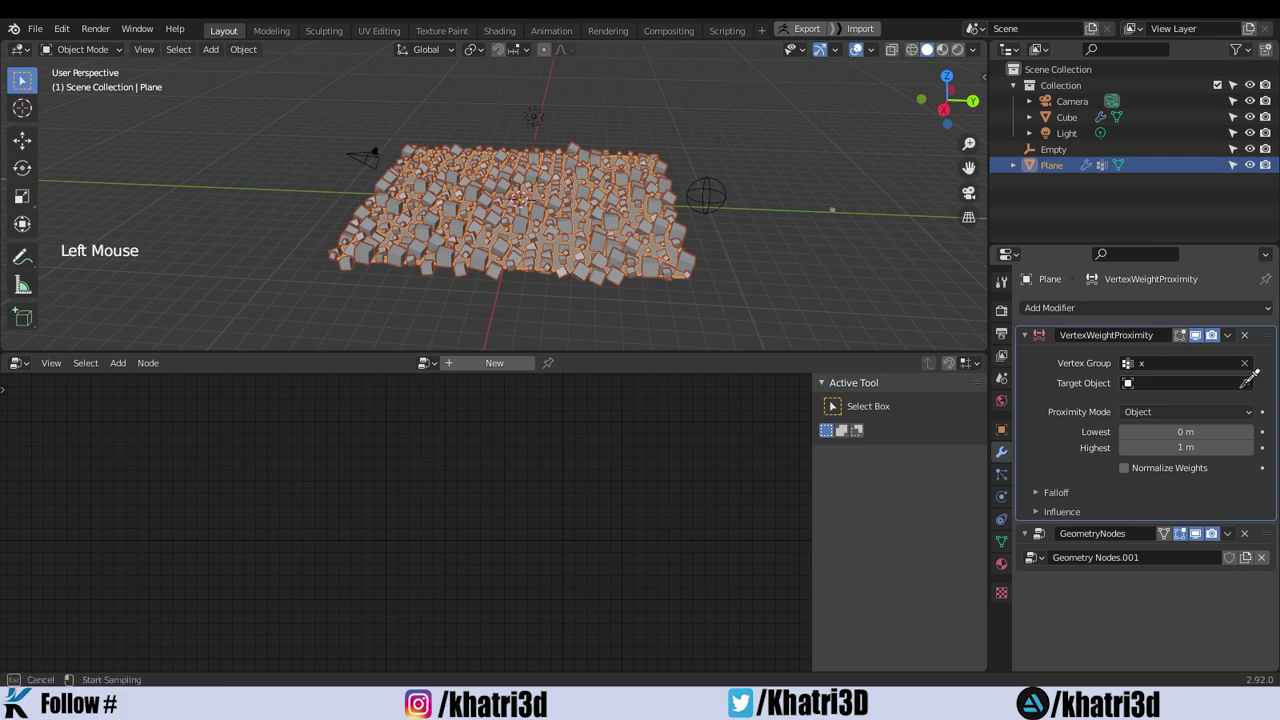
{"action": "left_click", "coordinate": [711, 190]}
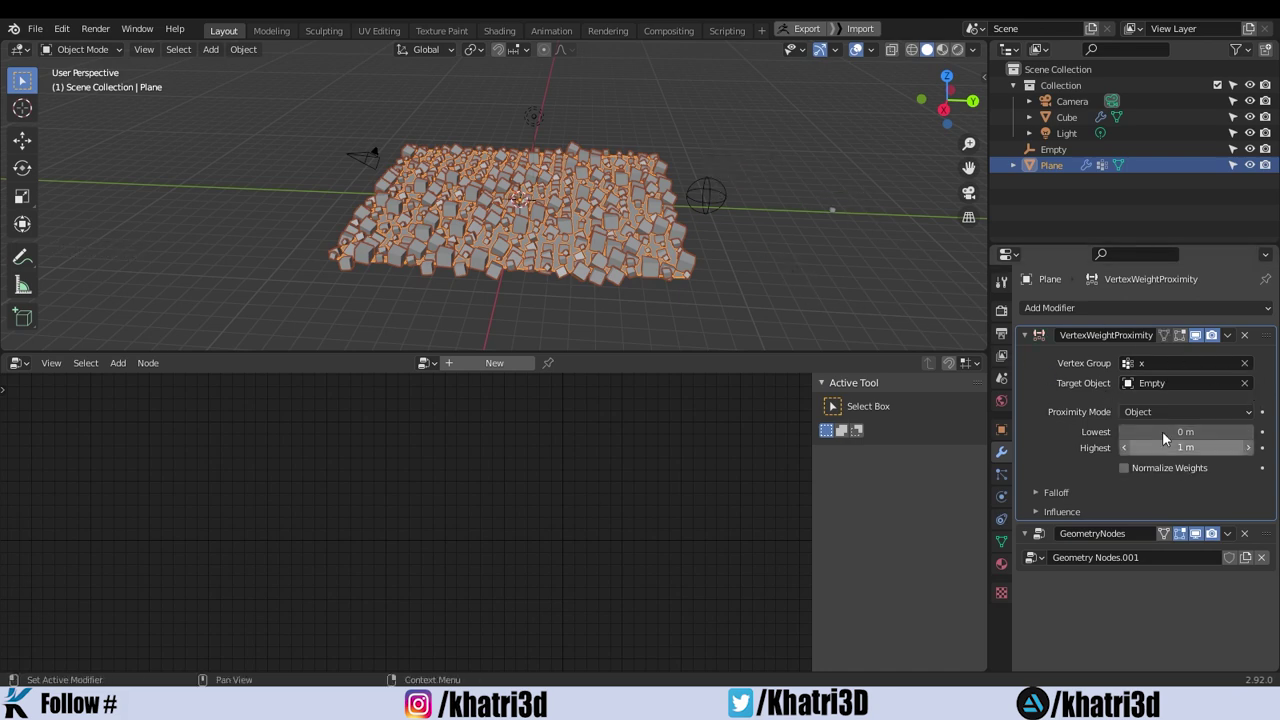
{"action": "left_click", "coordinate": [1133, 413]}
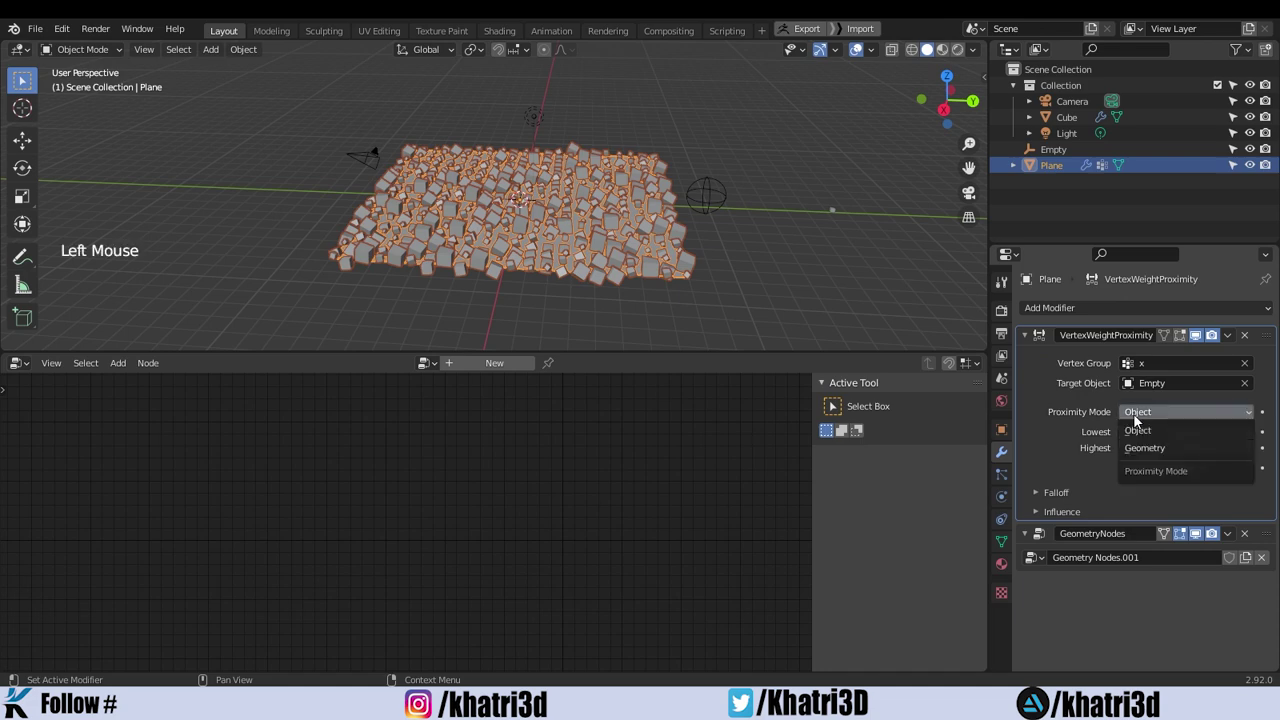
{"action": "left_click", "coordinate": [1146, 448]}
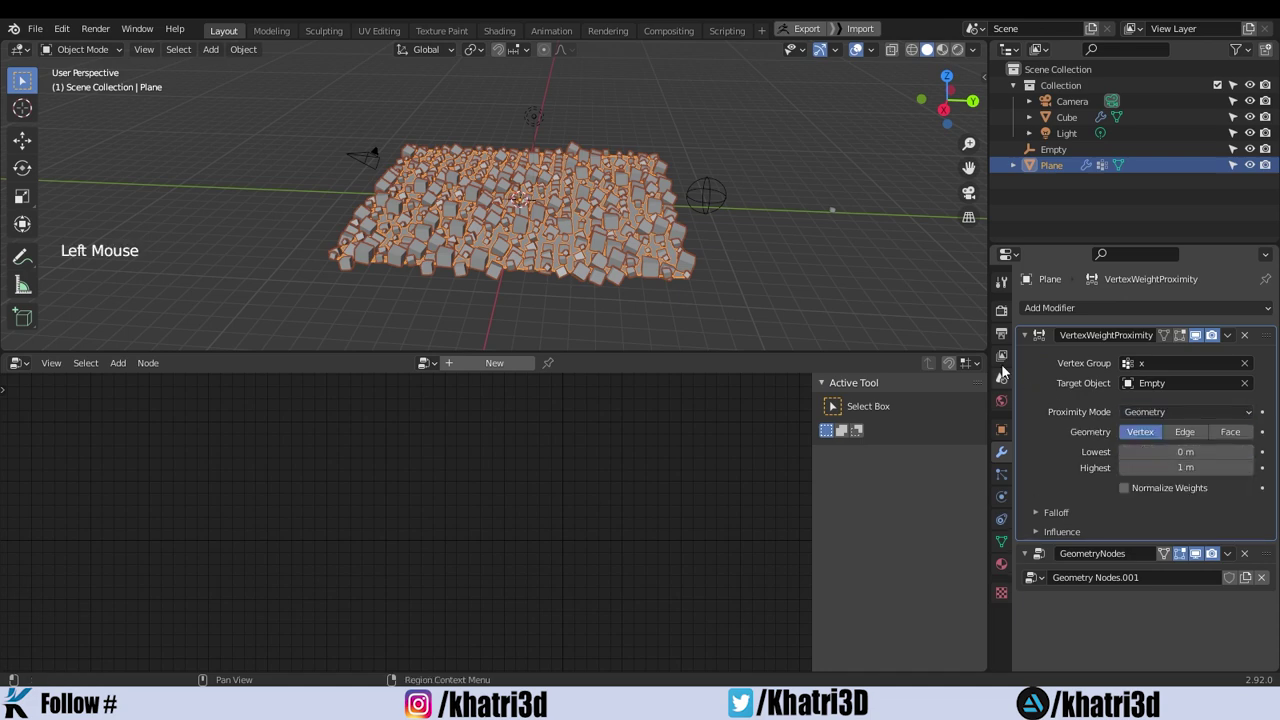
Display the plane in Weight Paint mode and set the Vertex Weight Proximity modifier's Highest distance to 5.6 m.
{"action": "middle_click_drag", "start_coordinate": [651, 231], "coordinate": [675, 240]}
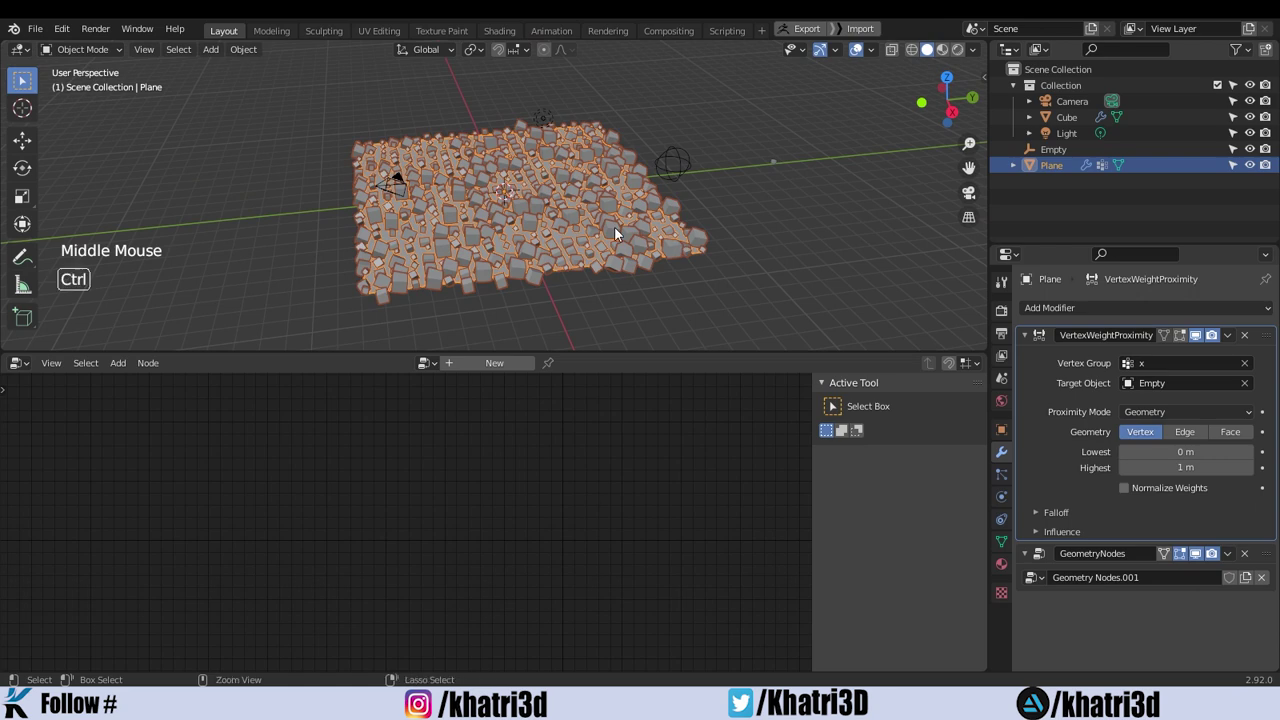
{"action": "key", "text": "ctrl+Tab"}
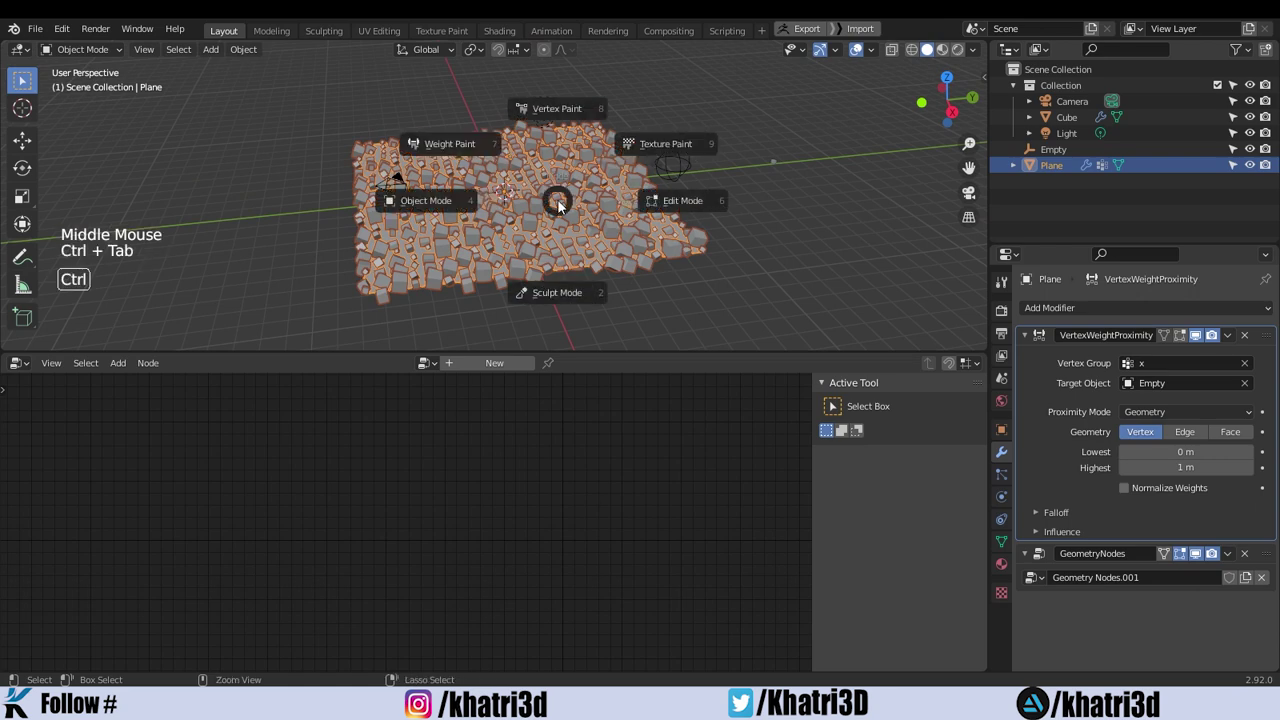
{"action": "left_click", "coordinate": [470, 150]}
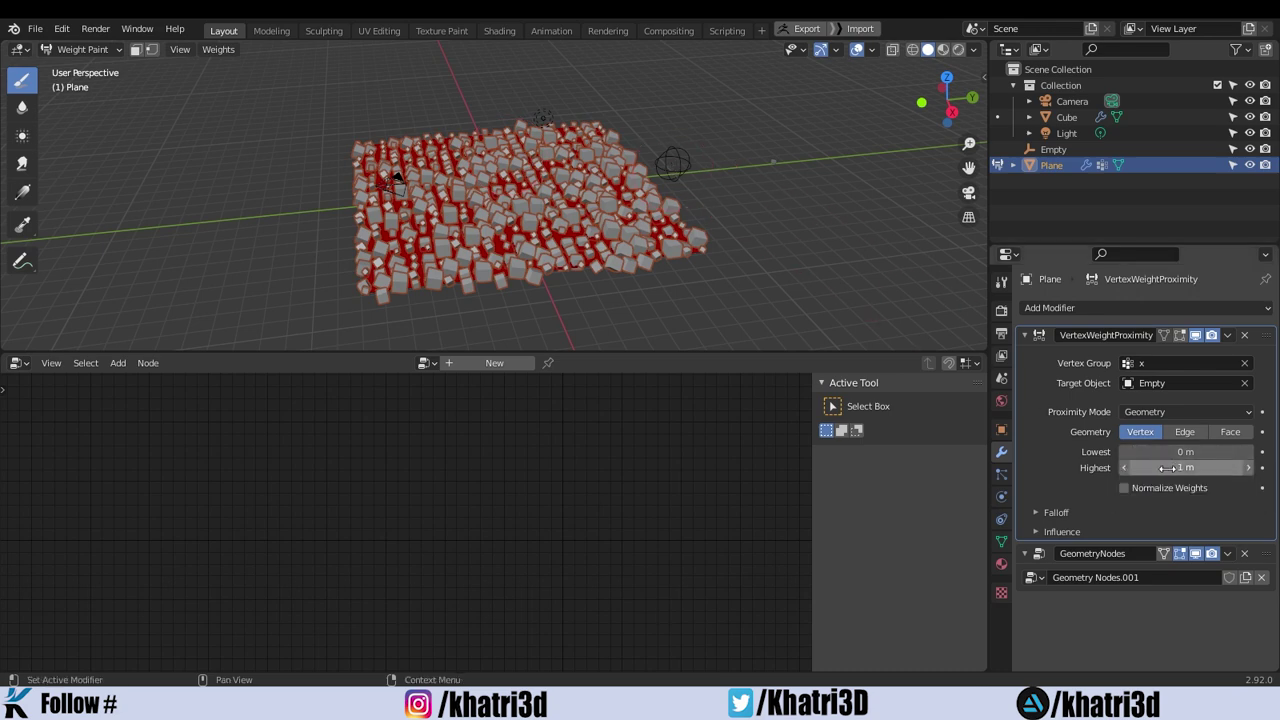
{"action": "left_click_drag", "start_coordinate": [1172, 469], "coordinate": [1275, 469]}
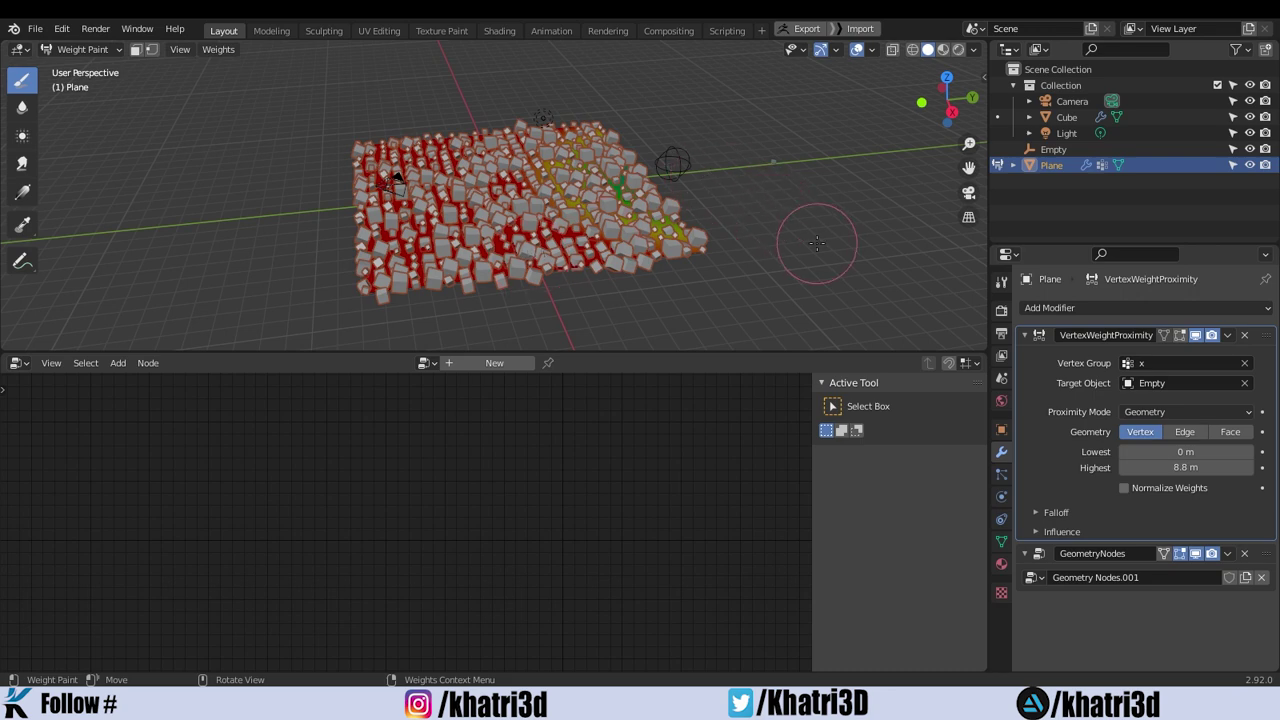
{"action": "left_click", "coordinate": [1185, 467], "text": "shift"}
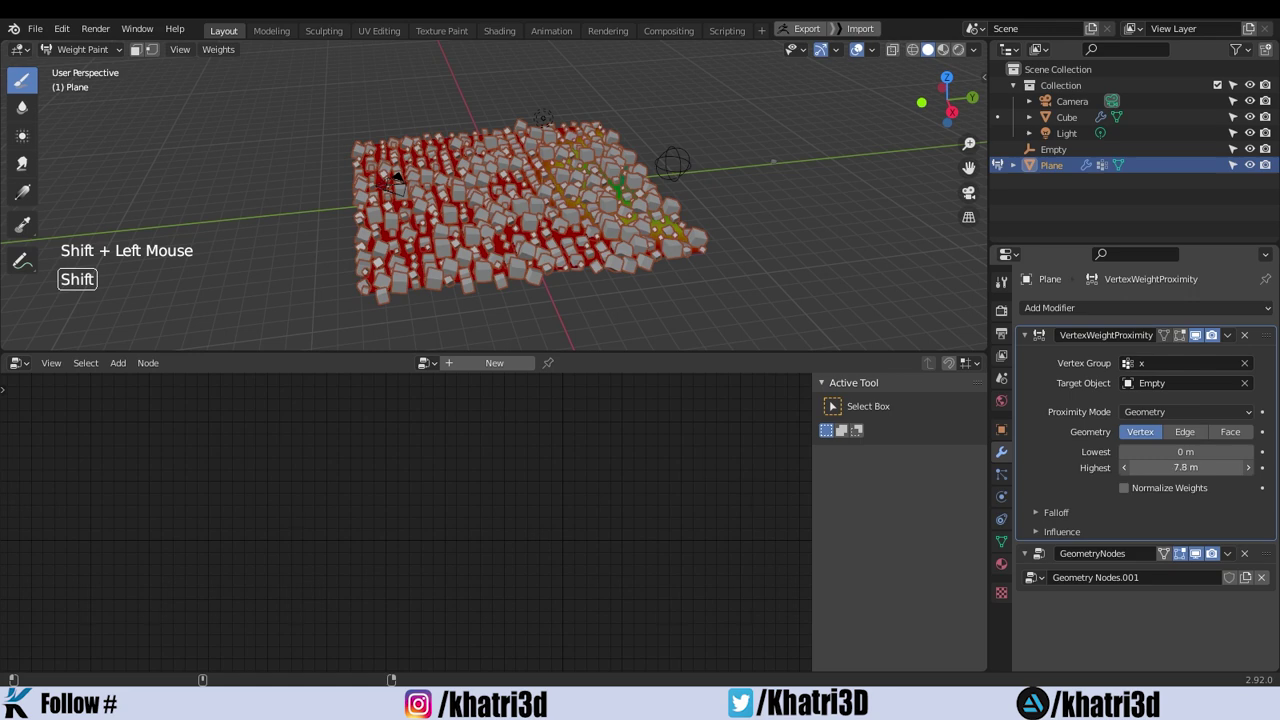
{"action": "left_click_drag", "start_coordinate": [1185, 467], "coordinate": [1163, 467], "text": "shift"}
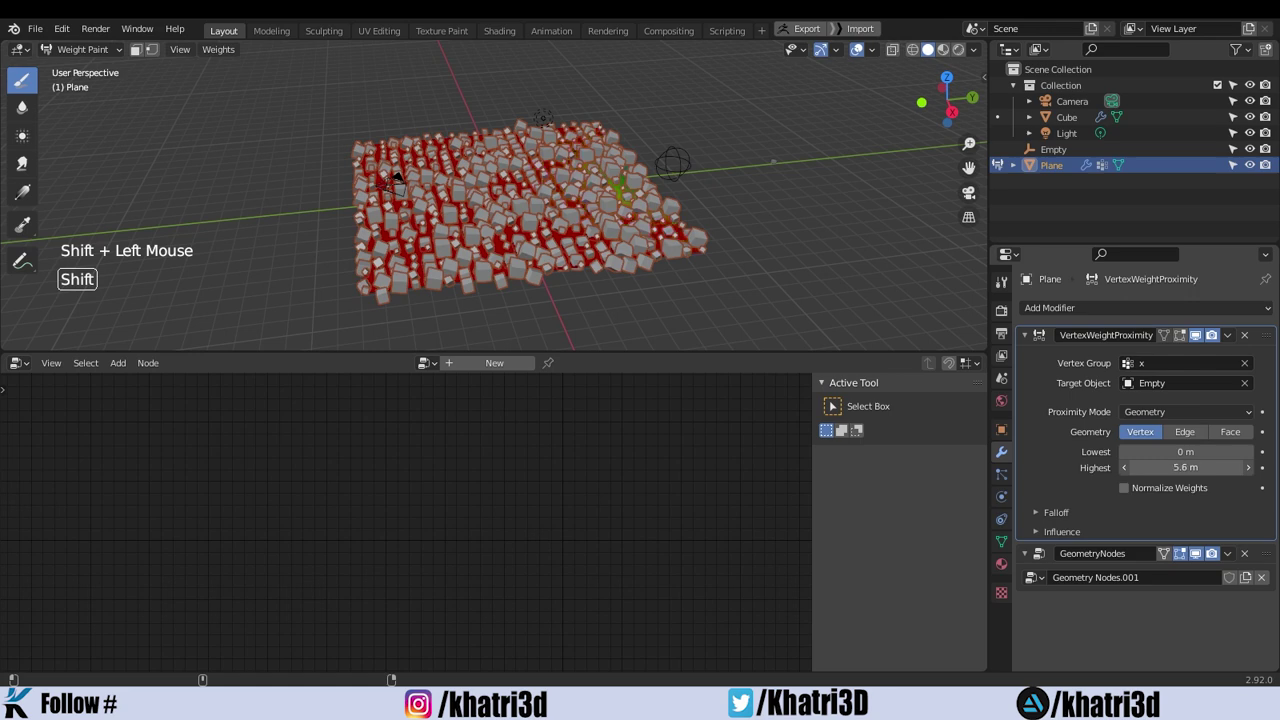
Return the plane from Weight Paint to Object Mode.
{"action": "key", "text": "ctrl+Tab"}
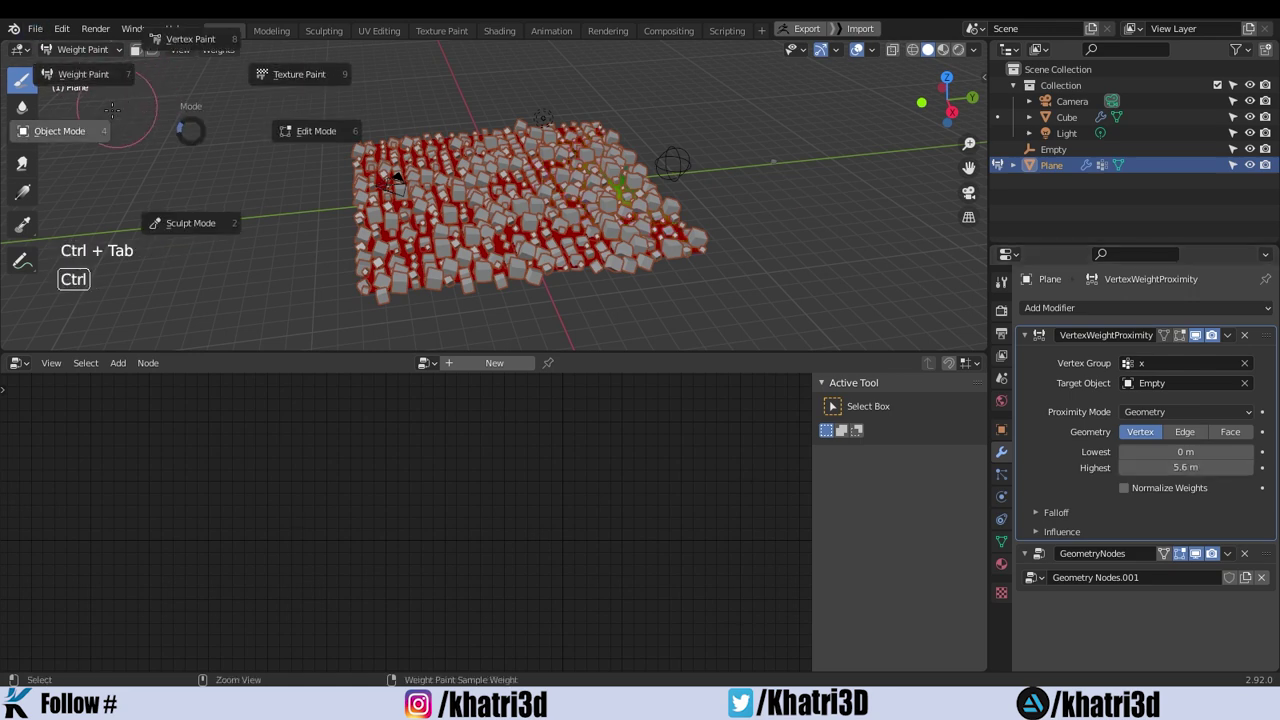
{"action": "left_click", "coordinate": [75, 147]}
{"action": "left_click", "coordinate": [100, 50]}
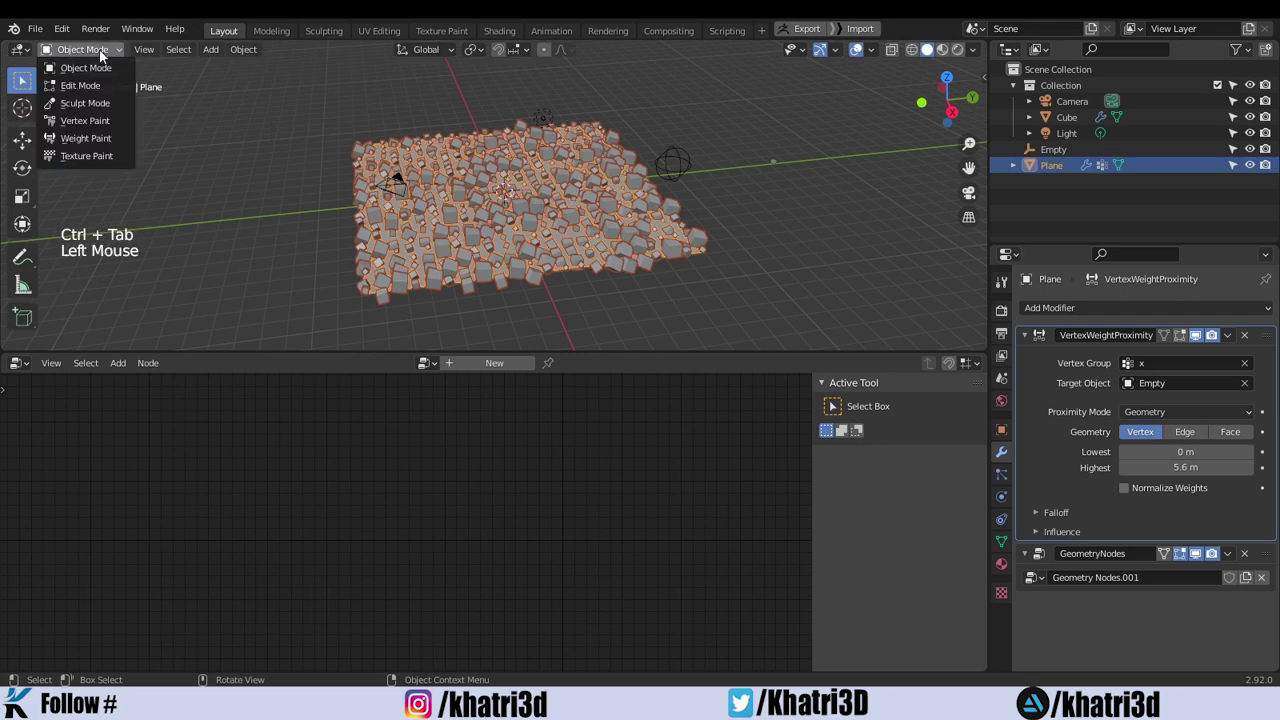
{"action": "left_click", "coordinate": [112, 71]}
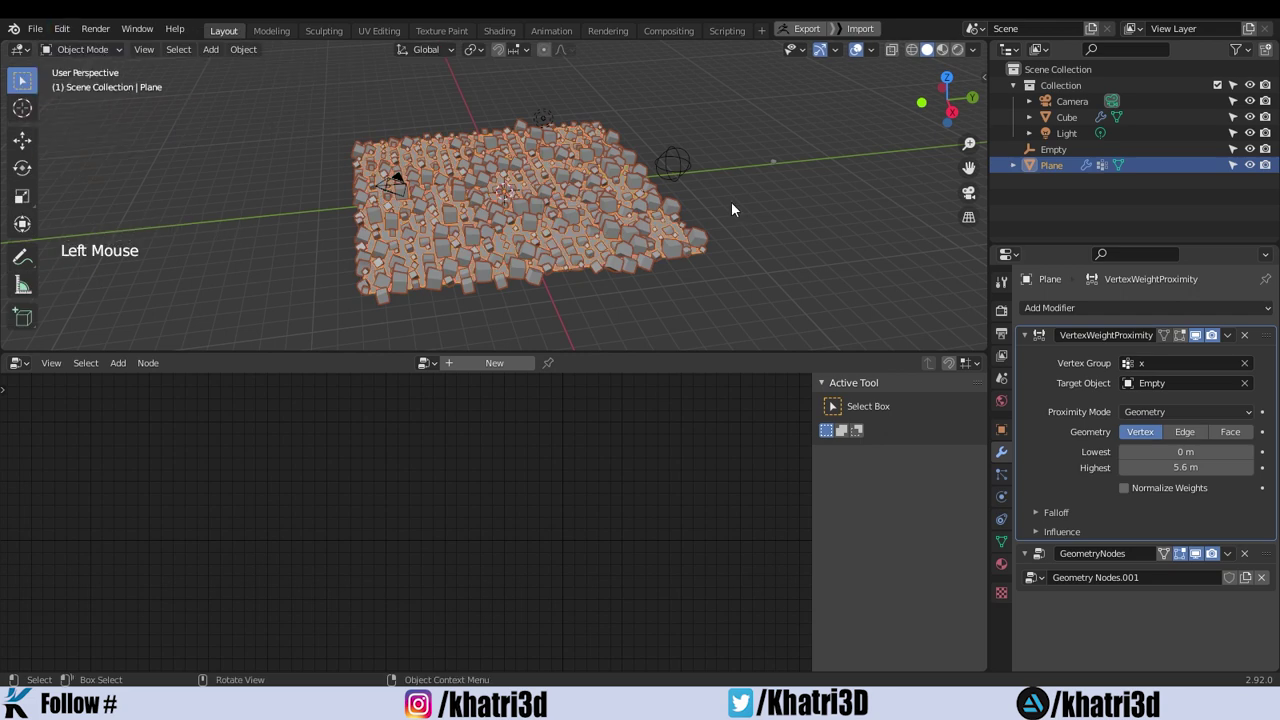
Select the plane and make its GeometryNodes modifier active to show the Geometry Nodes.001 tree.
{"action": "left_click", "coordinate": [672, 176]}
{"action": "left_click", "coordinate": [615, 216]}
{"action": "left_click", "coordinate": [673, 181]}
{"action": "left_click", "coordinate": [624, 219]}
{"action": "left_click", "coordinate": [553, 246]}
{"action": "left_click", "coordinate": [1039, 558]}
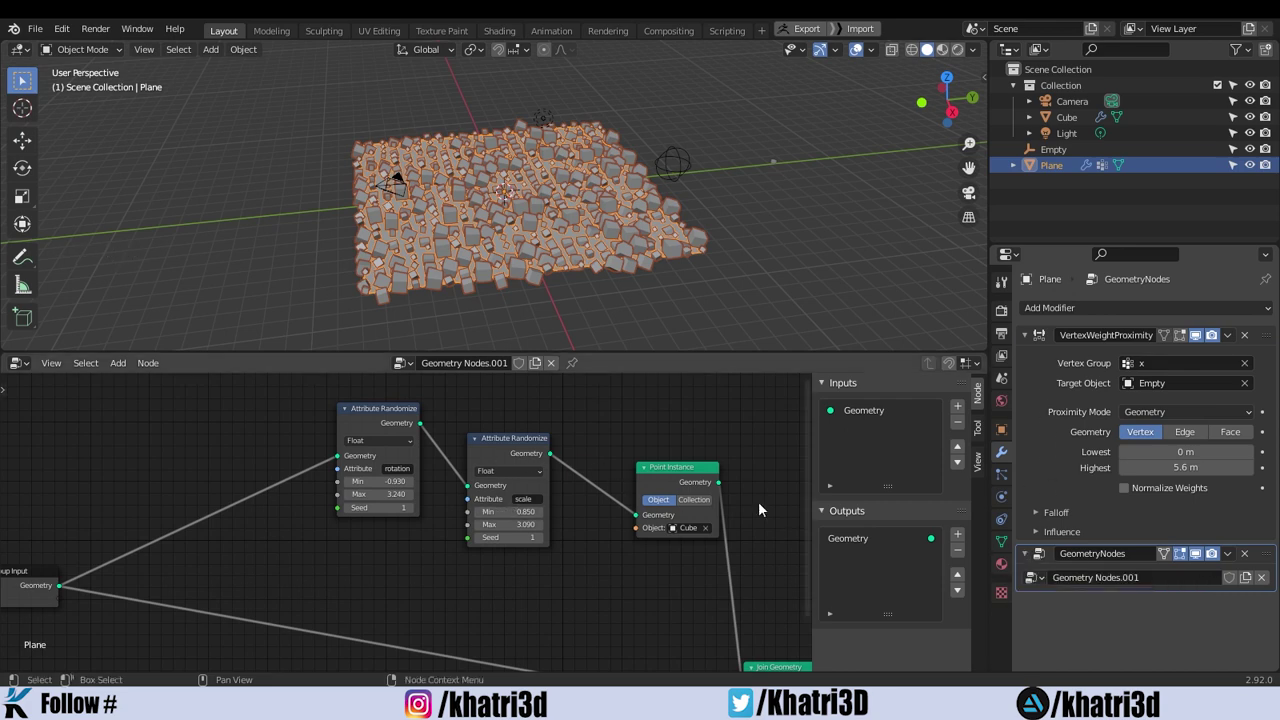
{"action": "left_click", "coordinate": [1050, 343]}
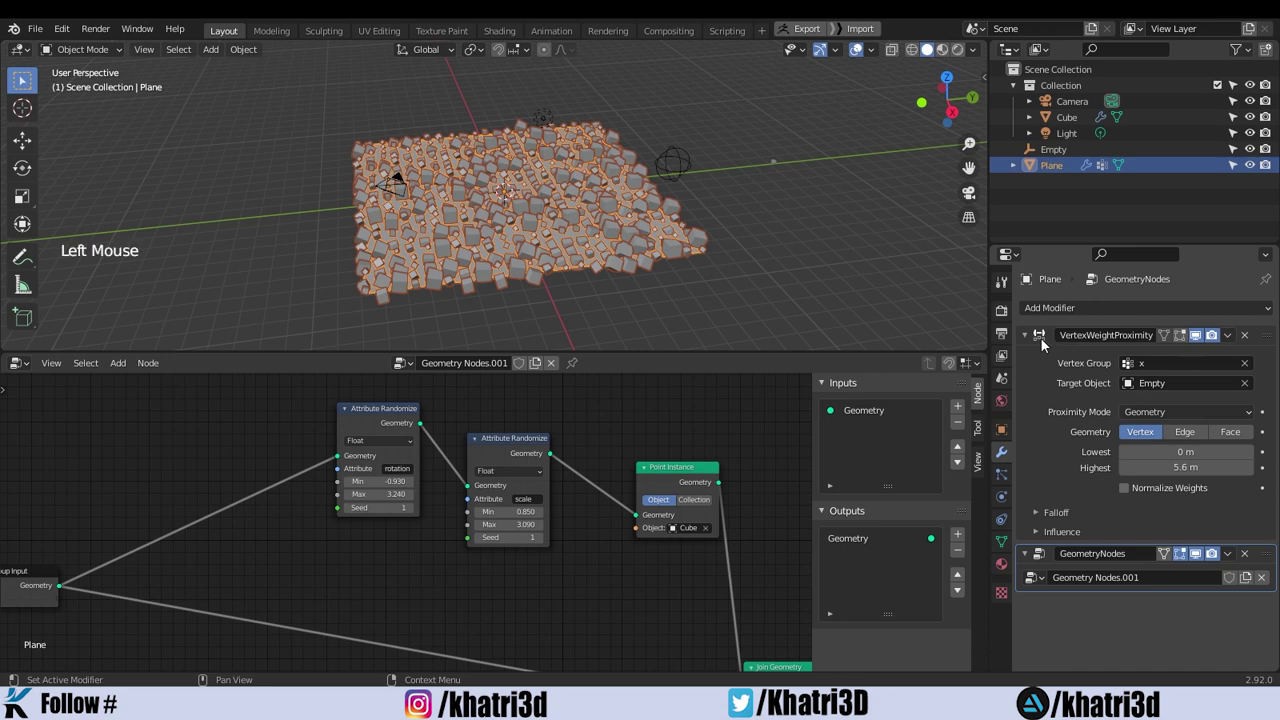
Hide the node editor's sidebar and move the Group Input node up and away from the rotation Attribute Randomize node.
{"action": "left_click", "coordinate": [1040, 558]}
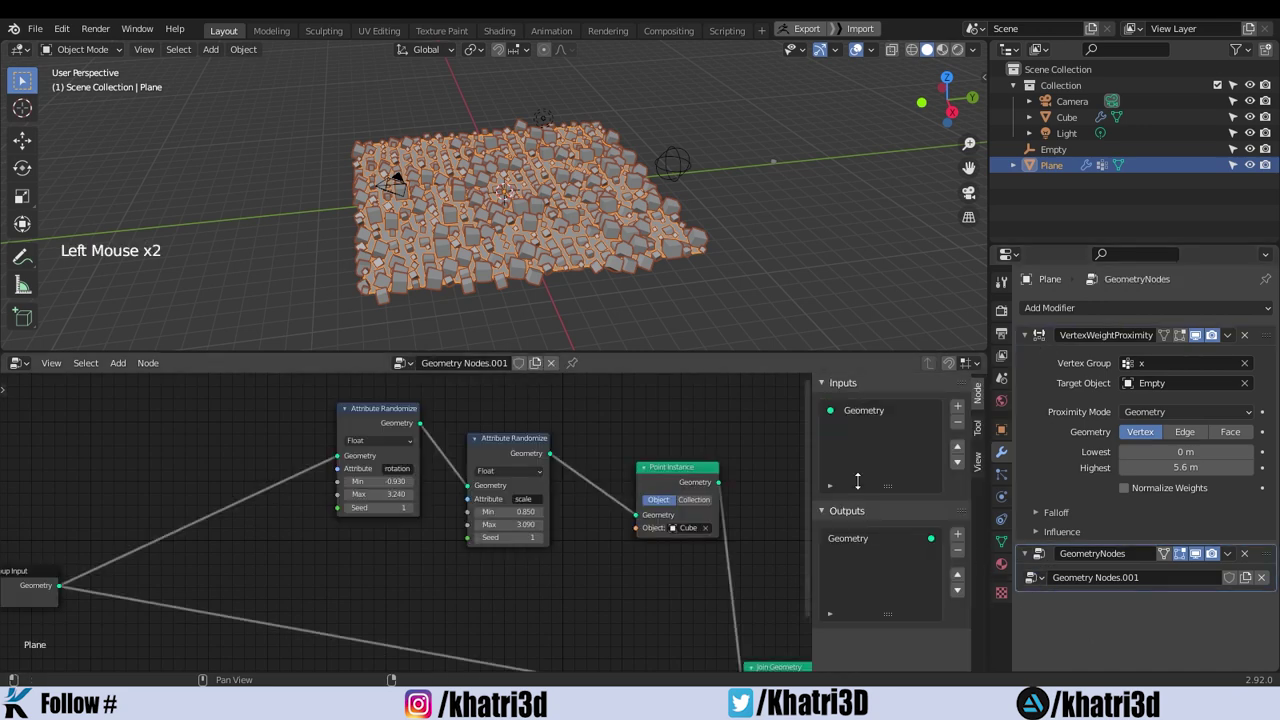
{"action": "left_click_drag", "start_coordinate": [812, 446], "coordinate": [960, 446]}
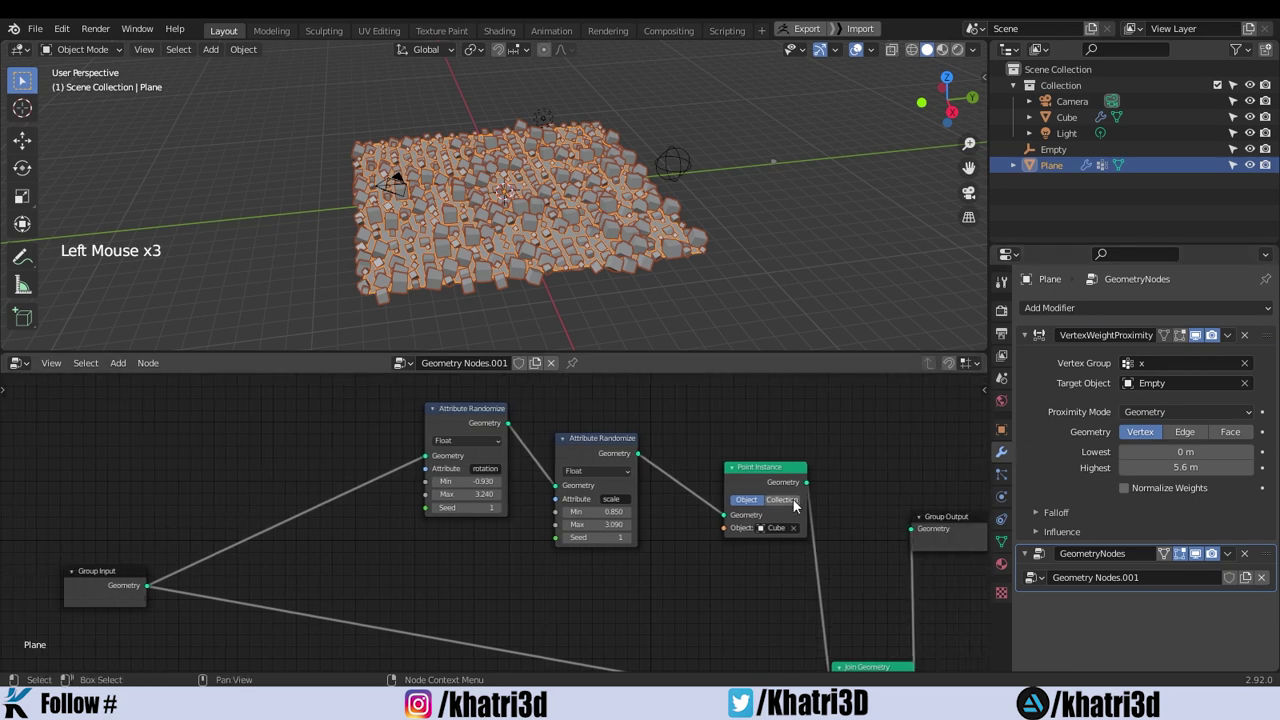
{"action": "middle_click_drag", "start_coordinate": [61, 572], "coordinate": [208, 628]}
{"action": "left_click_drag", "start_coordinate": [182, 627], "coordinate": [158, 493]}
Add a Point Scale node above the node chain and set its Factor attribute to x.
{"action": "key", "text": "shift+a"}
{"action": "left_click", "coordinate": [363, 424]}
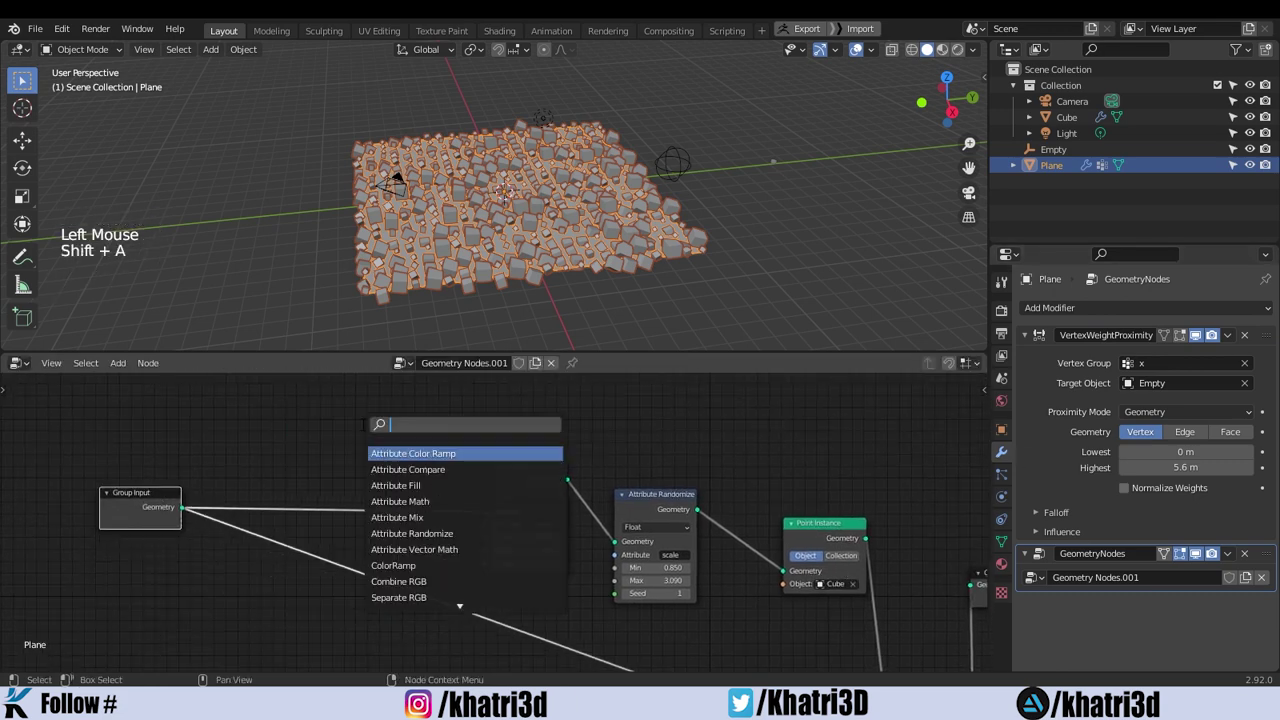
{"action": "type", "text": "po"}
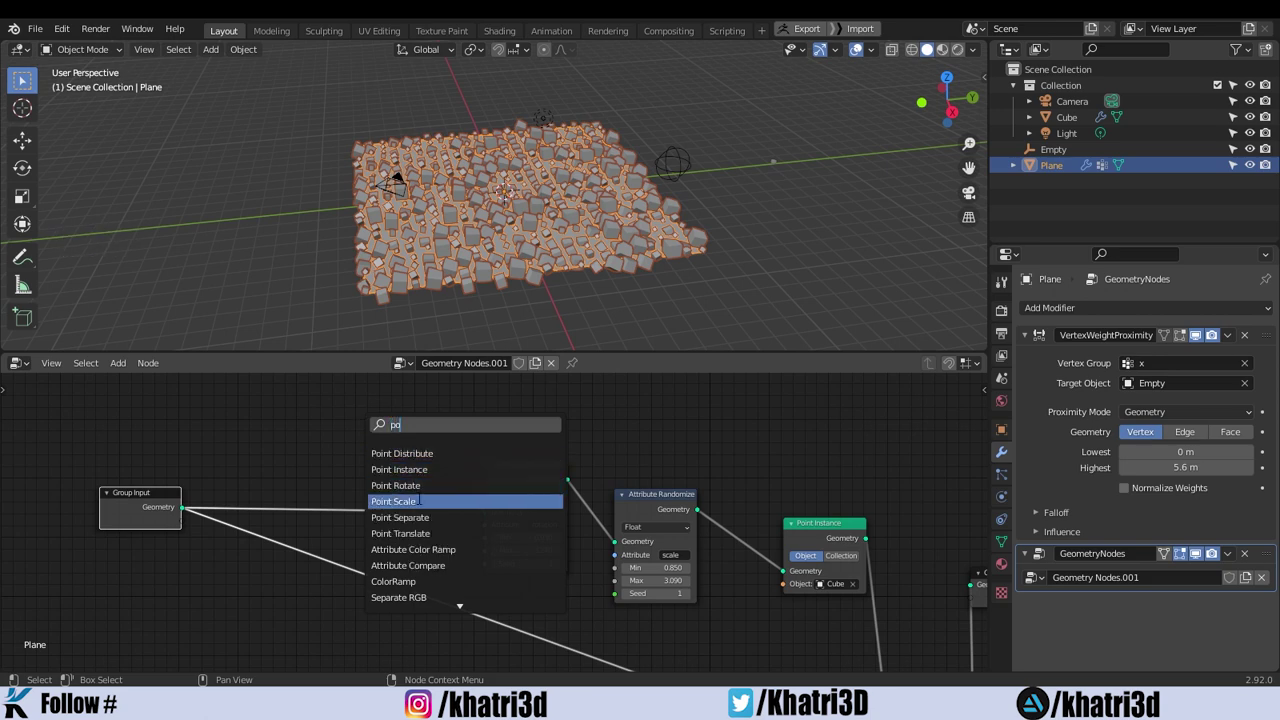
{"action": "left_click_drag", "start_coordinate": [418, 500], "coordinate": [362, 468]}
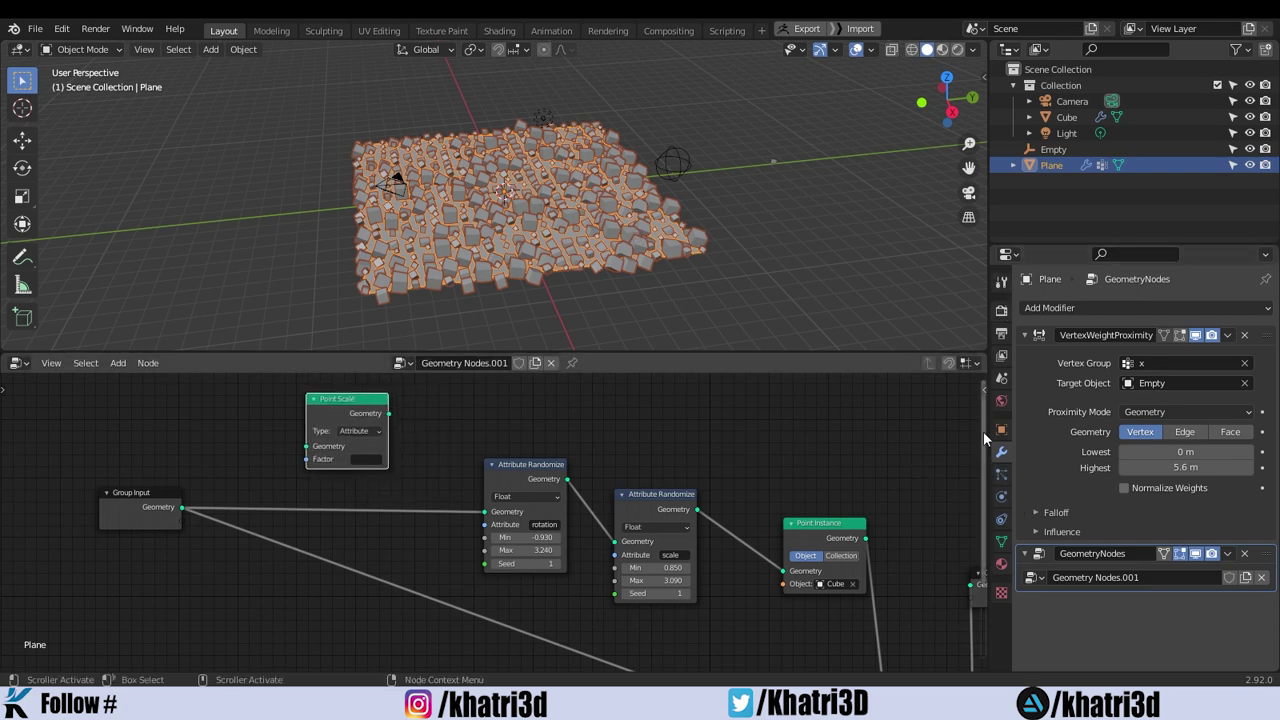
{"action": "left_click_drag", "start_coordinate": [351, 402], "coordinate": [371, 400]}
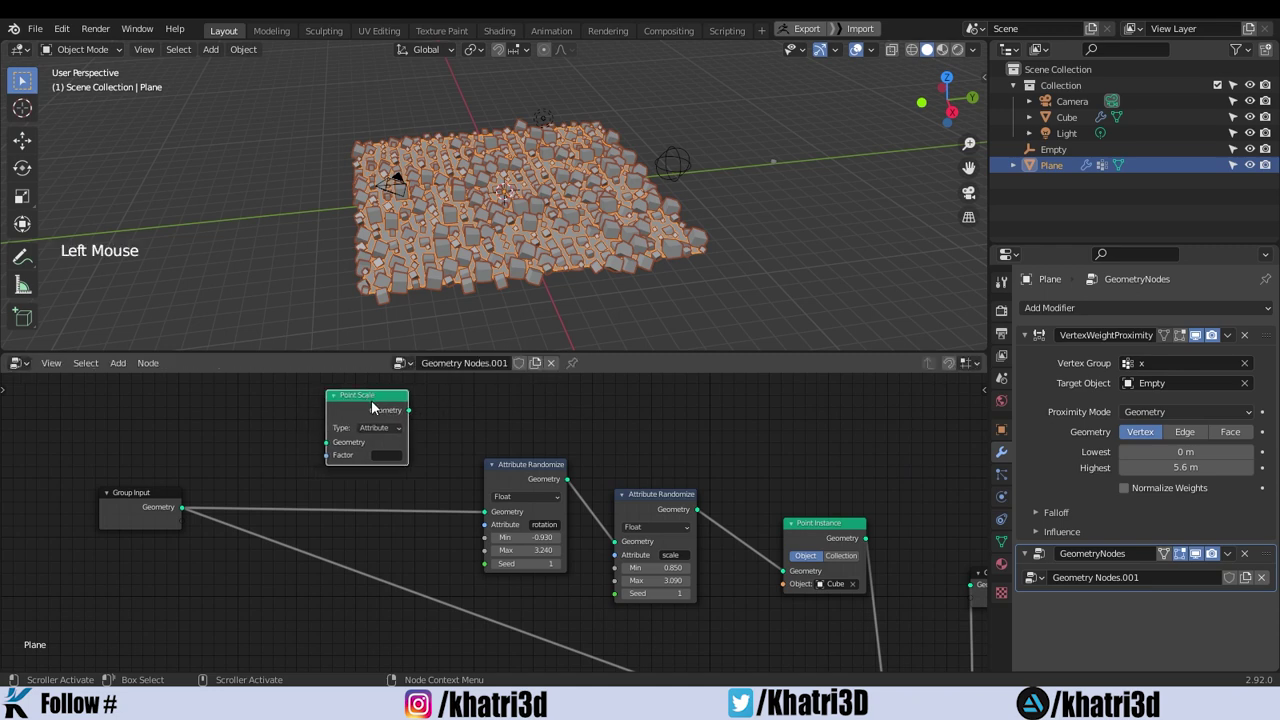
{"action": "mouse_move", "coordinate": [371, 400]}
{"action": "left_mouse_down"}
{"action": "mouse_move", "coordinate": [421, 404]}
{"action": "mouse_move", "coordinate": [370, 404]}
{"action": "left_mouse_up"}
{"action": "left_click", "coordinate": [384, 466]}
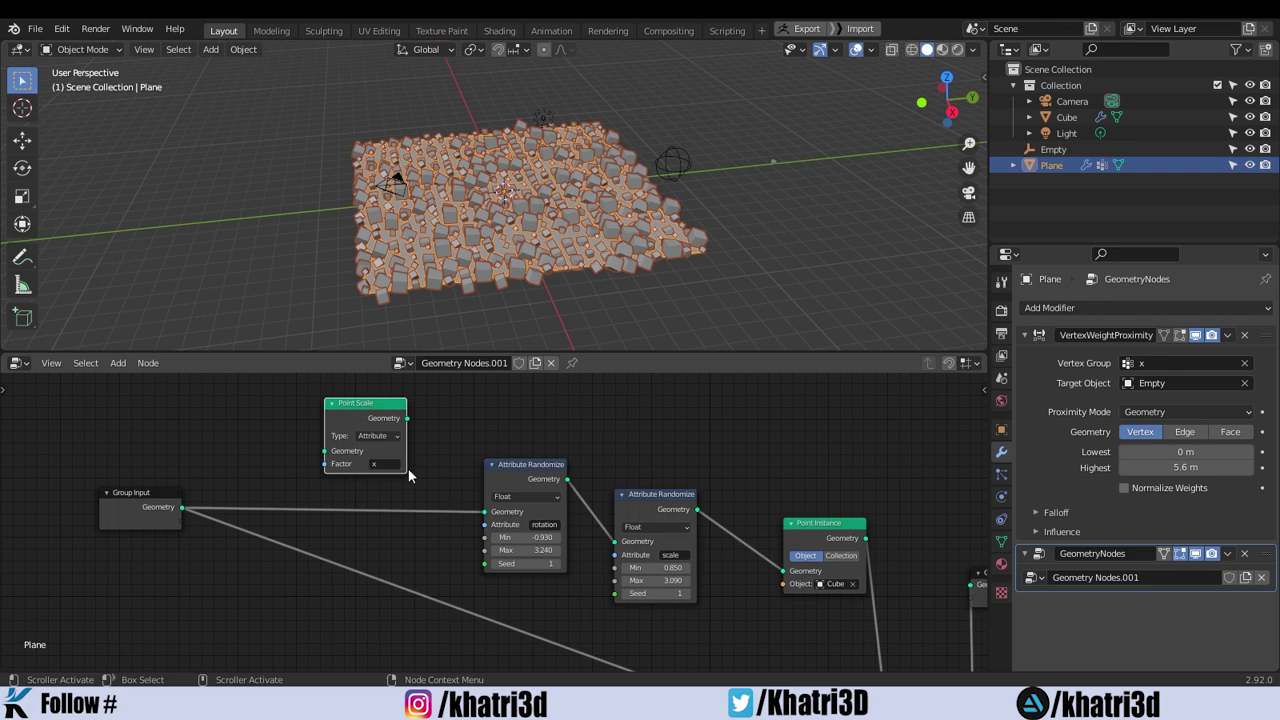
{"action": "left_click", "coordinate": [1001, 540]}
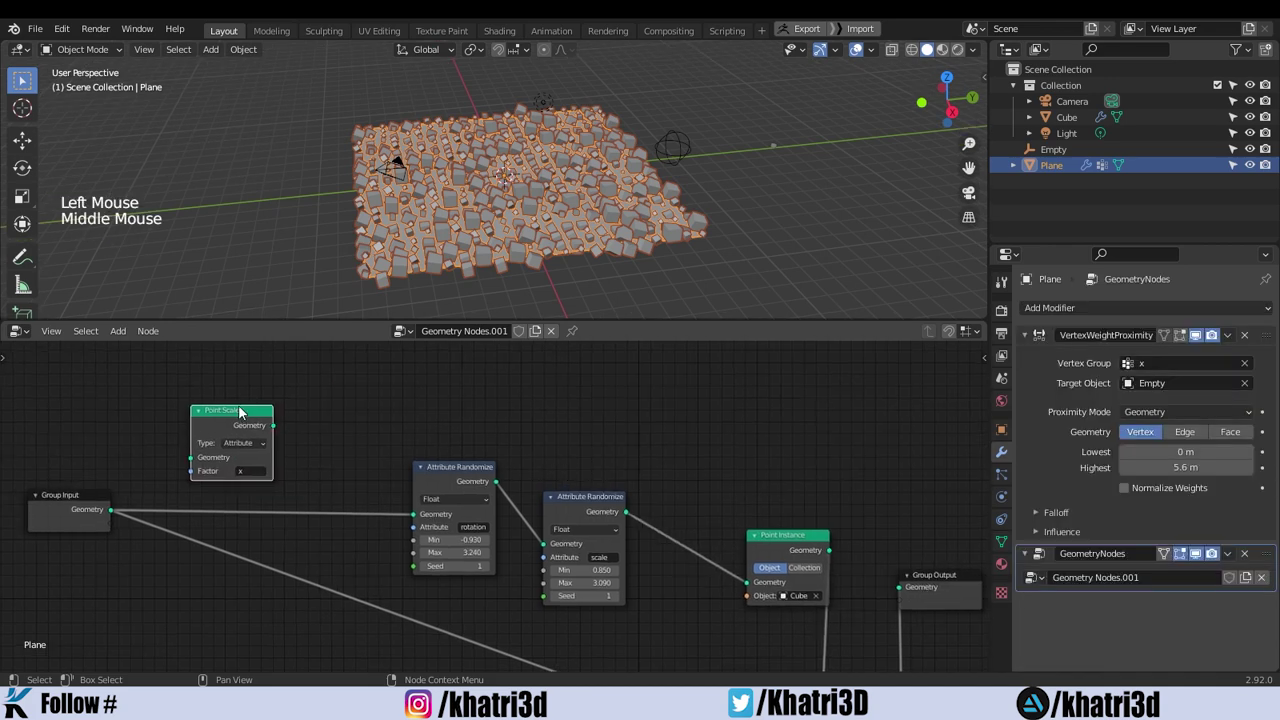
Insert the Point Scale node between the scale Attribute Randomize and Point Instance nodes, spacing out the randomize nodes.
{"action": "left_click_drag", "start_coordinate": [240, 411], "coordinate": [718, 417]}
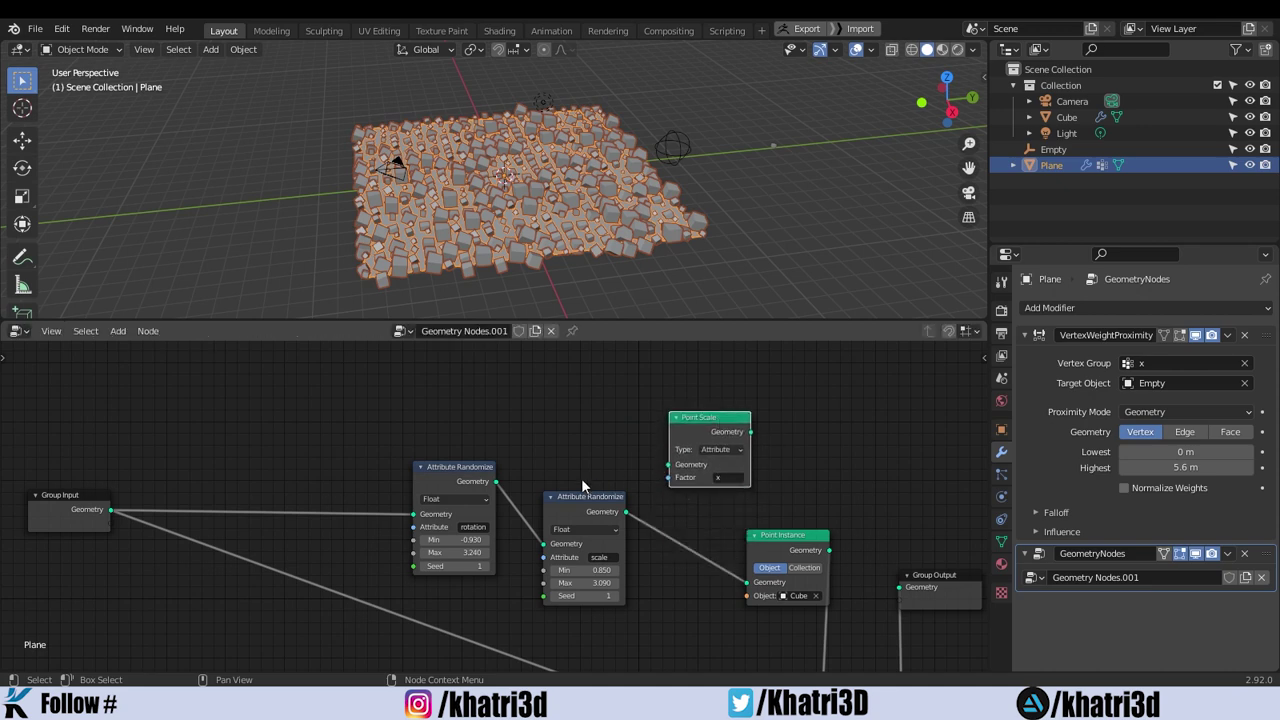
{"action": "left_click_drag", "start_coordinate": [576, 499], "coordinate": [581, 486]}
{"action": "left_click_drag", "start_coordinate": [690, 424], "coordinate": [696, 411]}
{"action": "left_click_drag", "start_coordinate": [584, 488], "coordinate": [575, 488]}
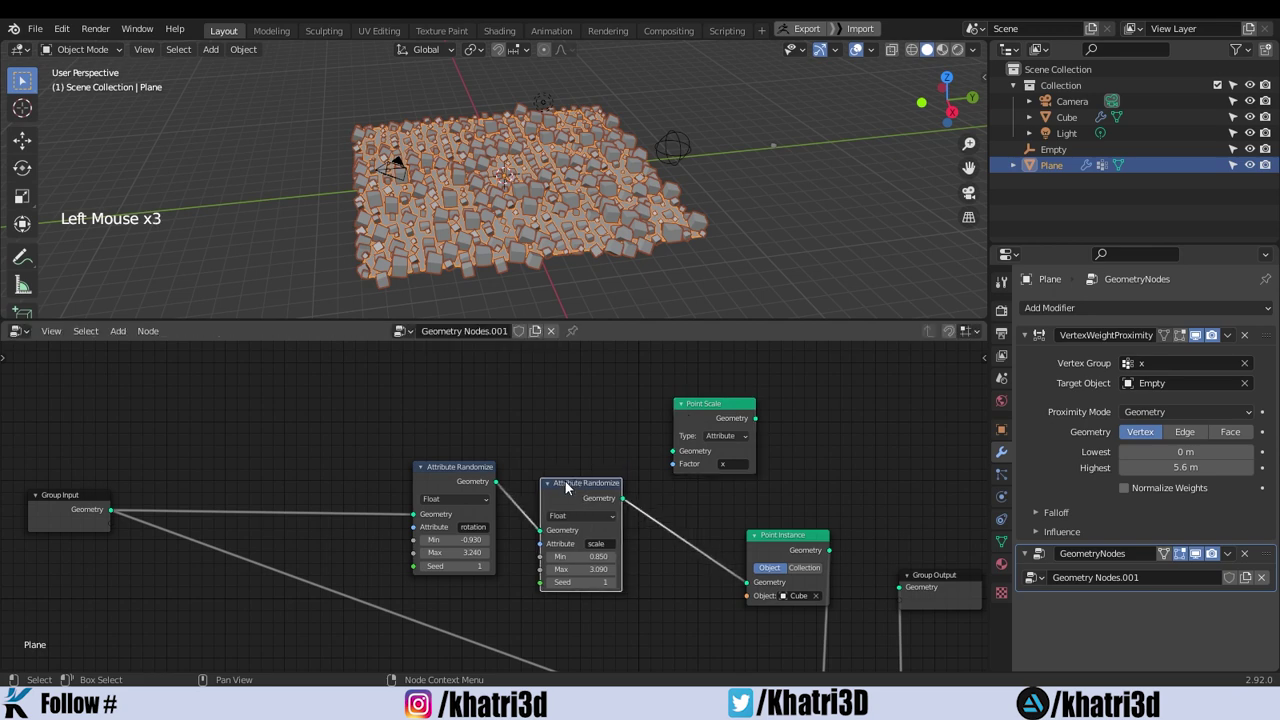
{"action": "left_click_drag", "start_coordinate": [474, 466], "coordinate": [465, 465]}
{"action": "left_click_drag", "start_coordinate": [715, 407], "coordinate": [709, 503]}
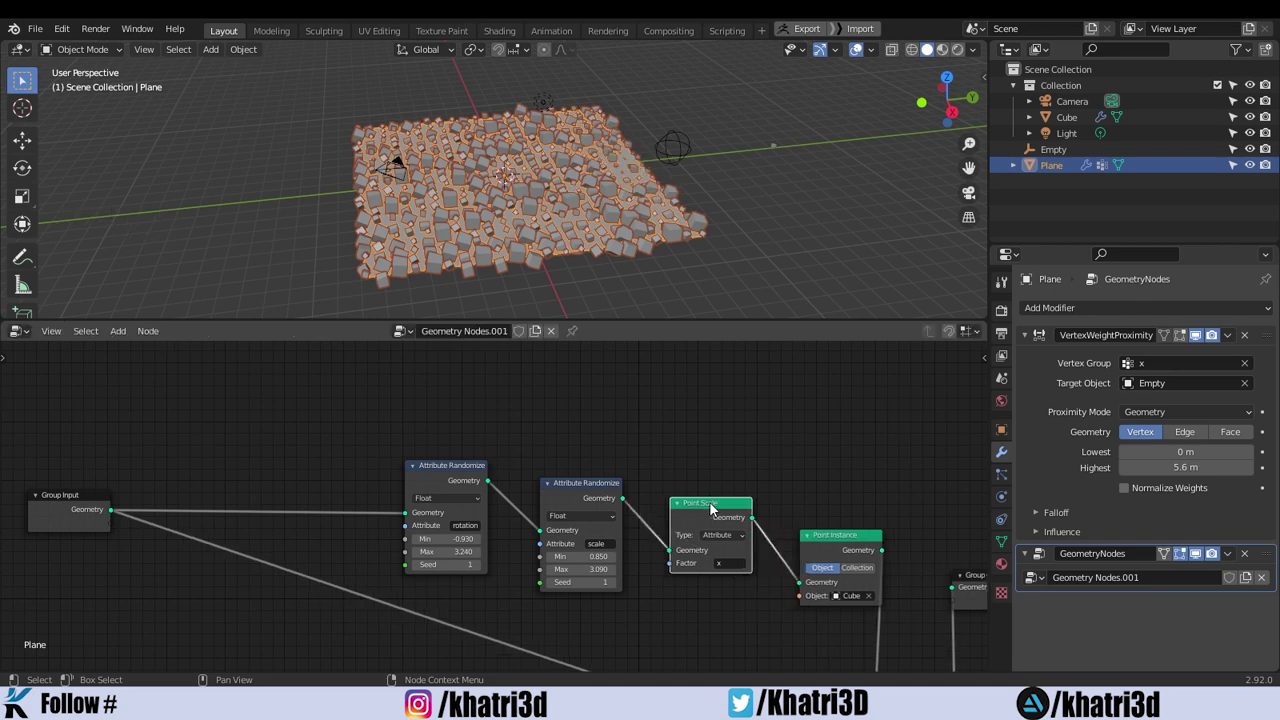
{"action": "left_click", "coordinate": [672, 152]}
{"action": "key", "text": "g"}
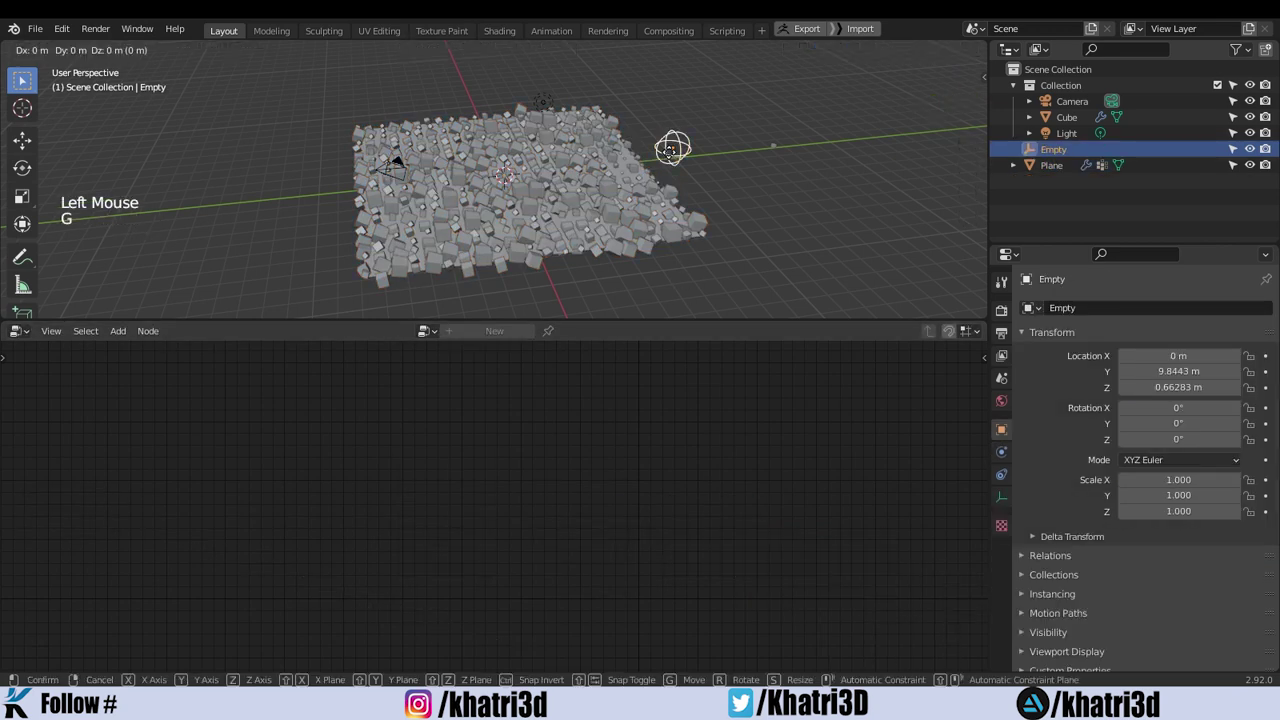
{"action": "right_click", "coordinate": [659, 138]}
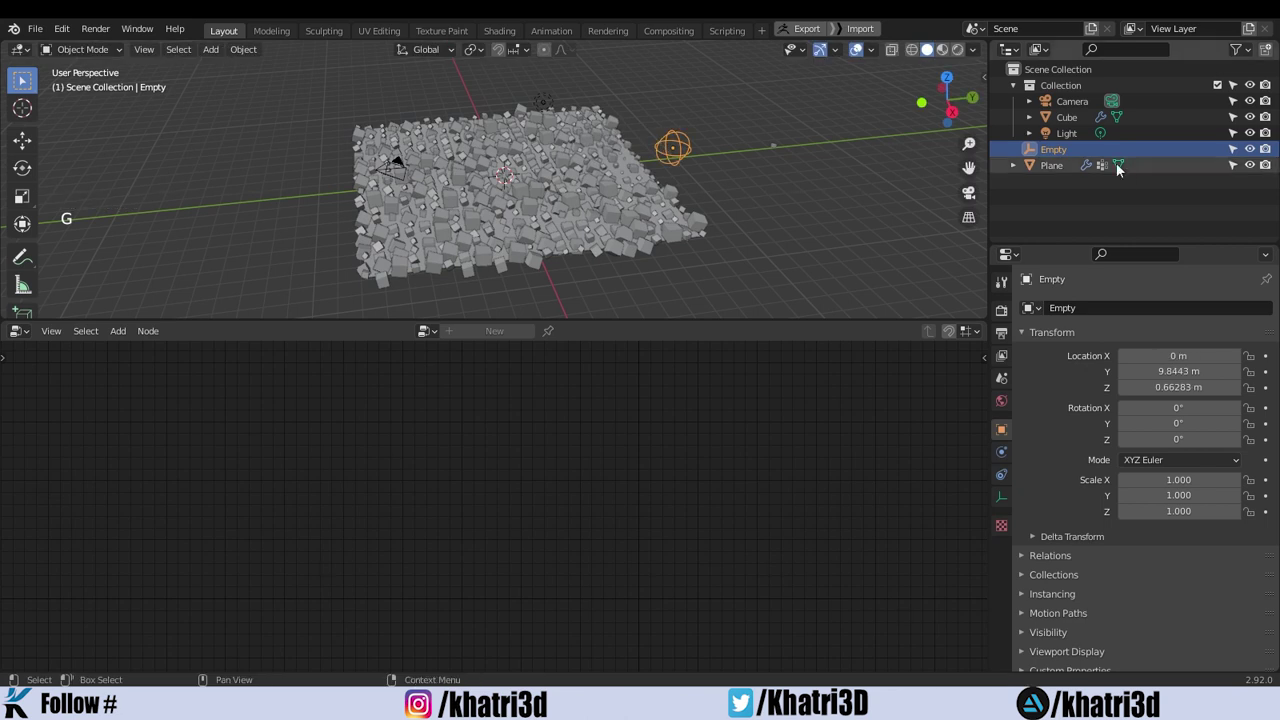
Show the viewport in Material Preview and give the cube's material an orange-red base color with saturation about 0.962.
{"action": "left_click", "coordinate": [942, 50]}
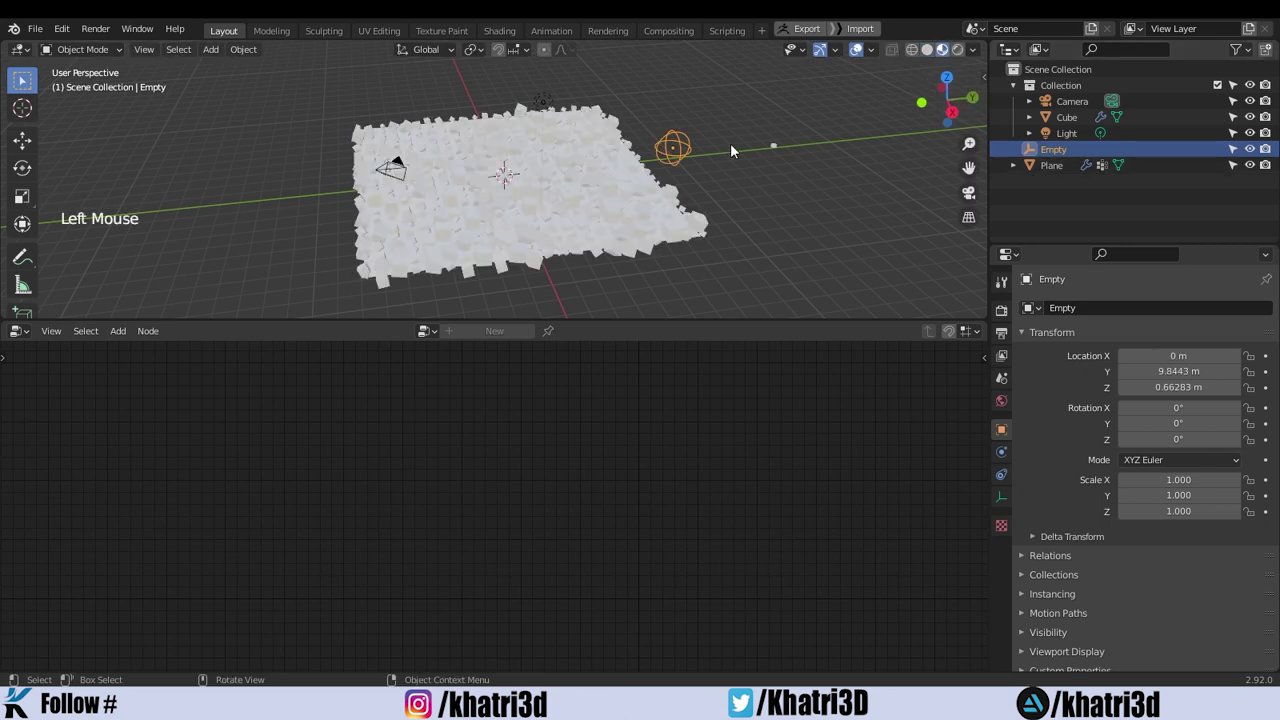
{"action": "left_click", "coordinate": [1084, 116]}
{"action": "left_click", "coordinate": [1001, 563]}
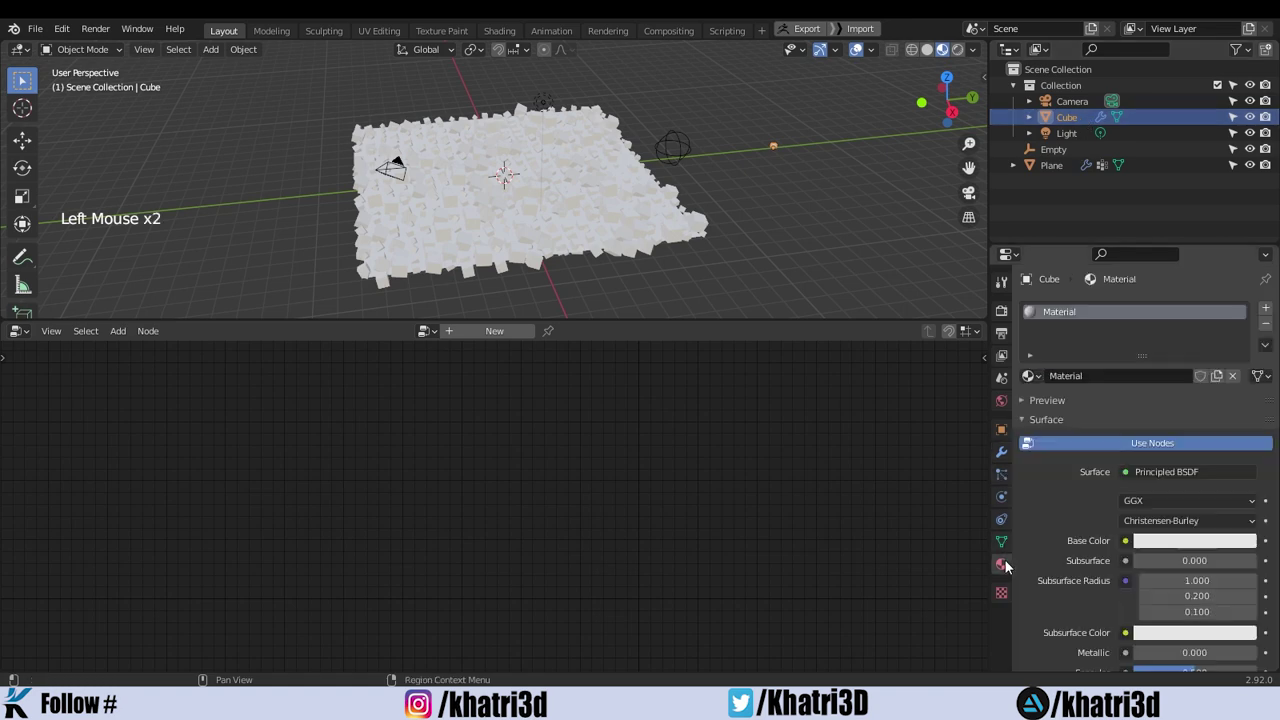
{"action": "left_click", "coordinate": [1149, 541]}
{"action": "left_click_drag", "start_coordinate": [1181, 390], "coordinate": [1163, 416]}
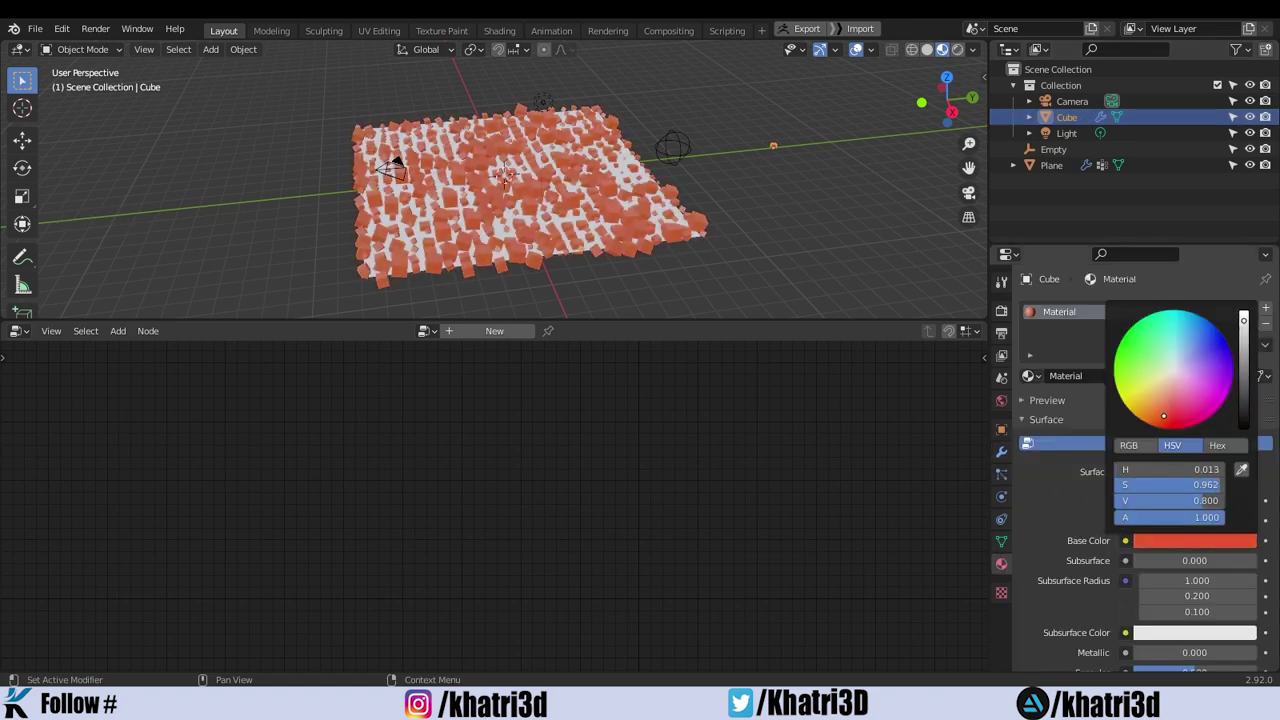
Create a new material on the plane and set its base color to golden orange.
{"action": "left_click", "coordinate": [1055, 163]}
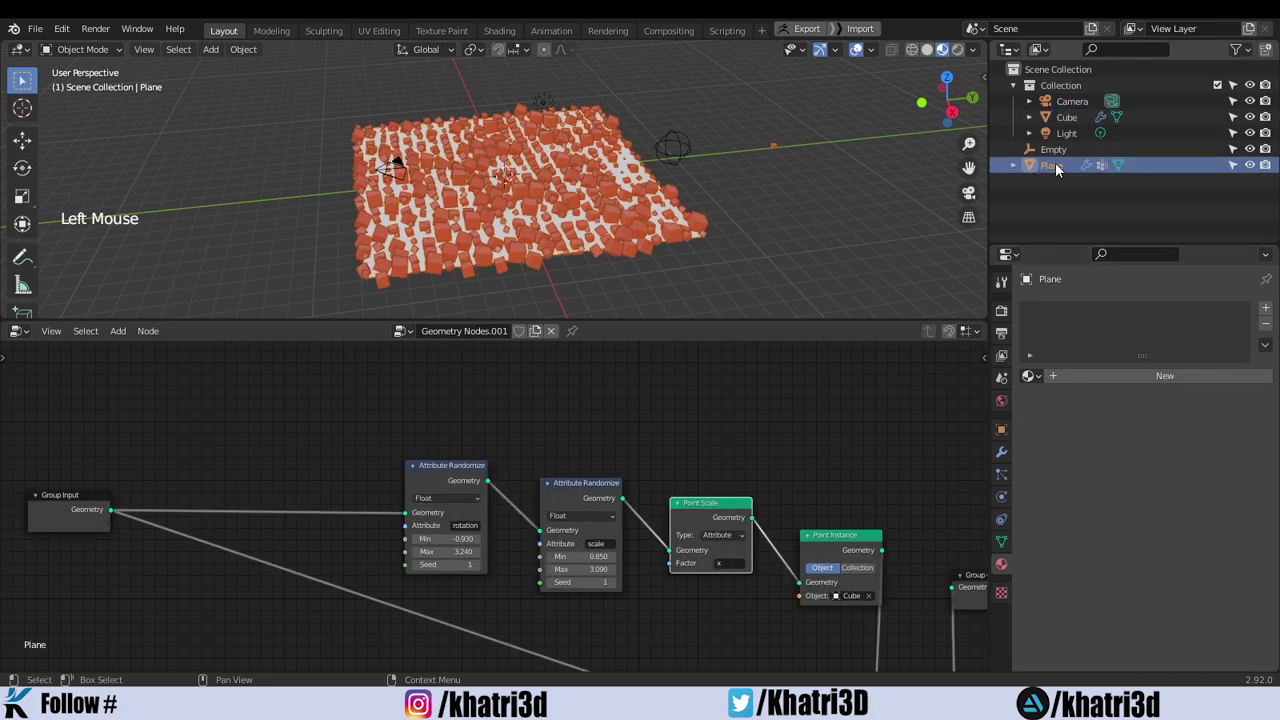
{"action": "middle_click_drag", "start_coordinate": [756, 446], "coordinate": [710, 440]}
{"action": "left_click", "coordinate": [1109, 384]}
{"action": "left_click", "coordinate": [1110, 378]}
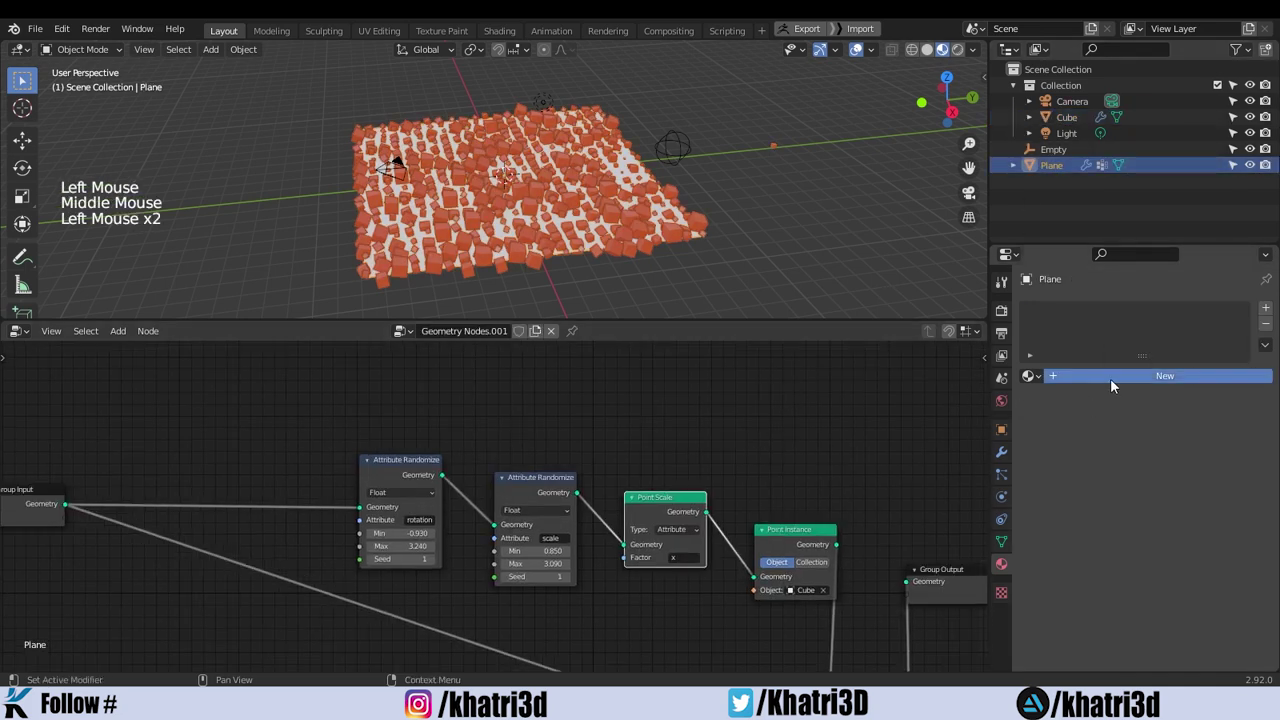
{"action": "left_click", "coordinate": [1192, 541]}
{"action": "left_click_drag", "start_coordinate": [1178, 378], "coordinate": [1147, 409]}
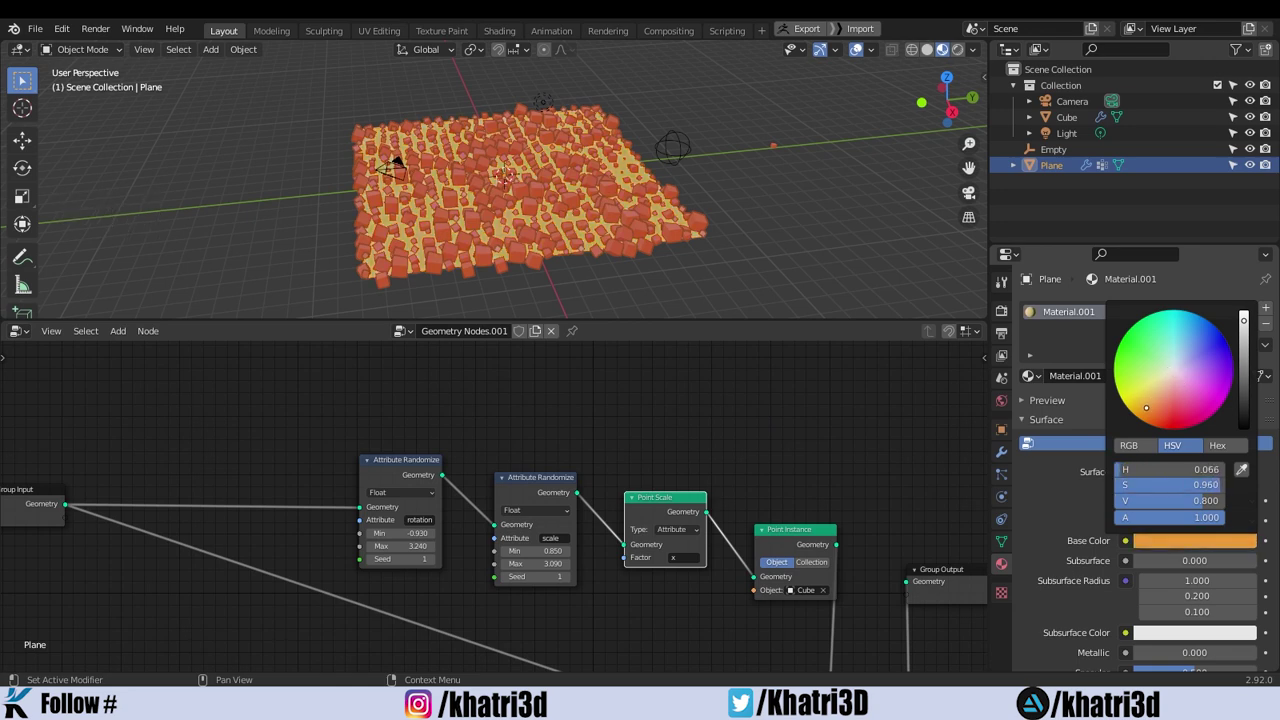
Try sliding the empty over the middle of the plane with global Z locked, and reselect the plane.
{"action": "middle_click_drag", "start_coordinate": [799, 200], "coordinate": [783, 221]}
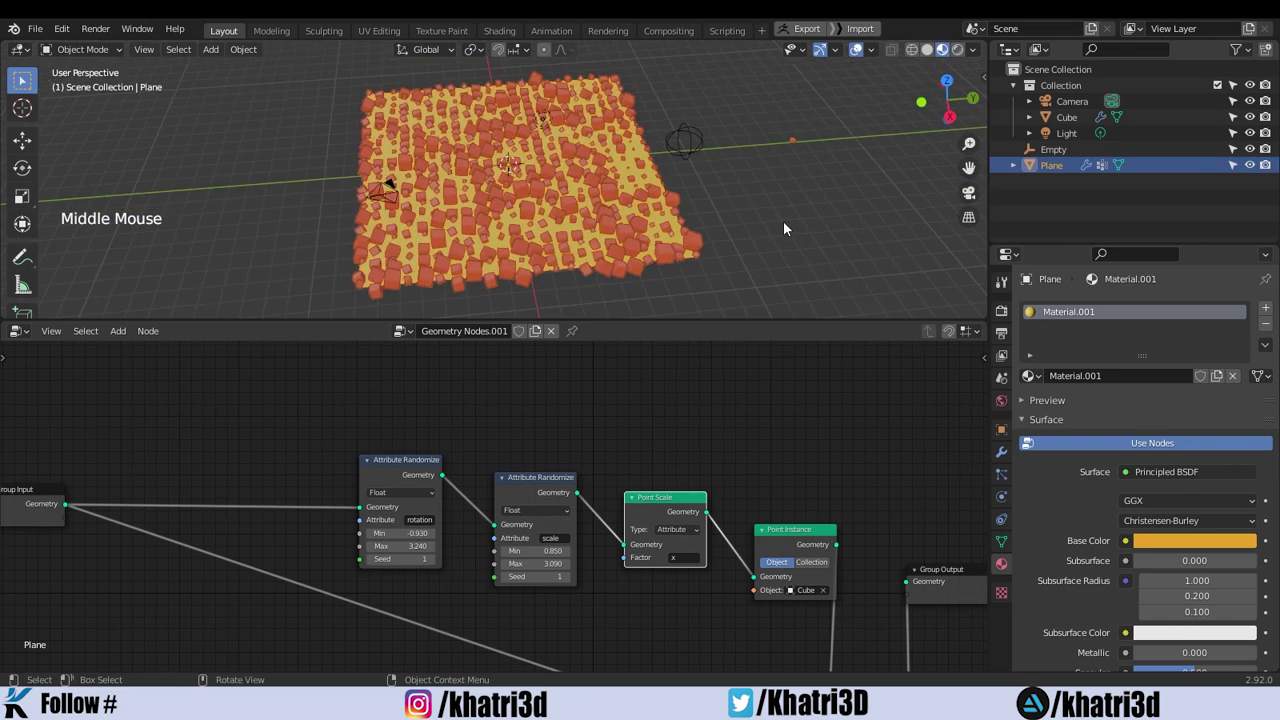
{"action": "left_click", "coordinate": [697, 156]}
{"action": "key", "text": "g"}
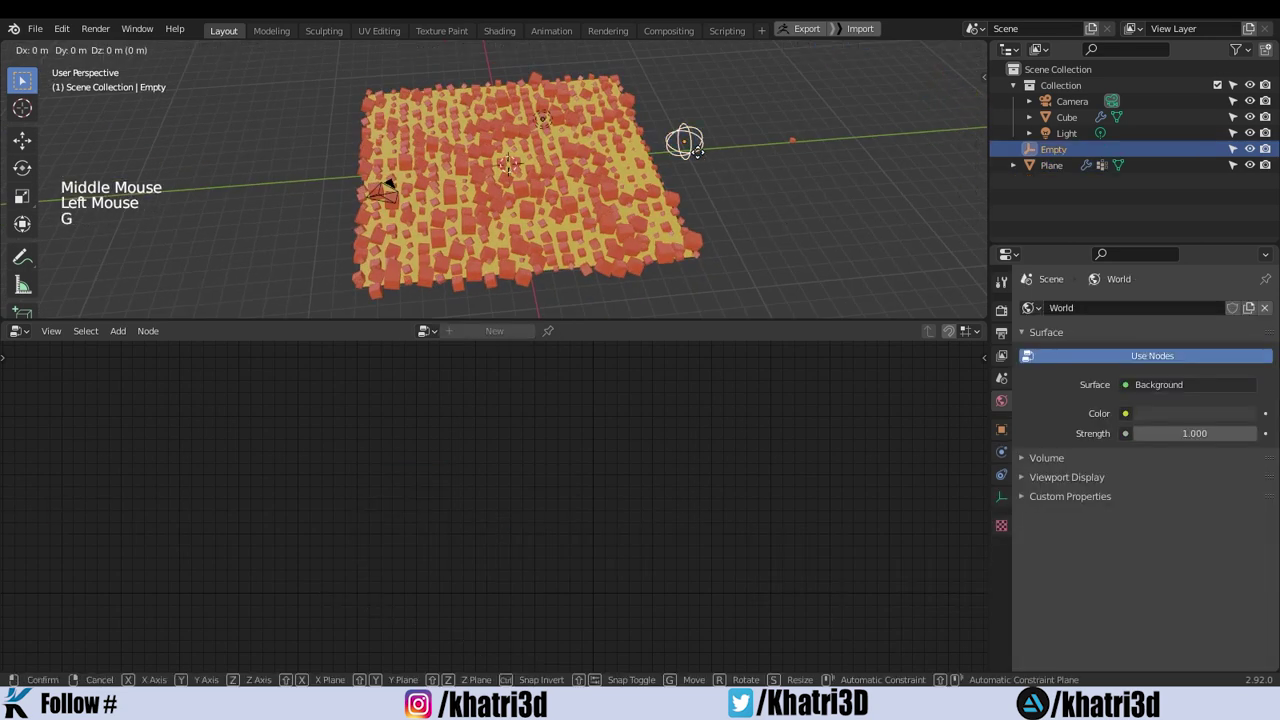
{"action": "key", "text": "shift+z"}
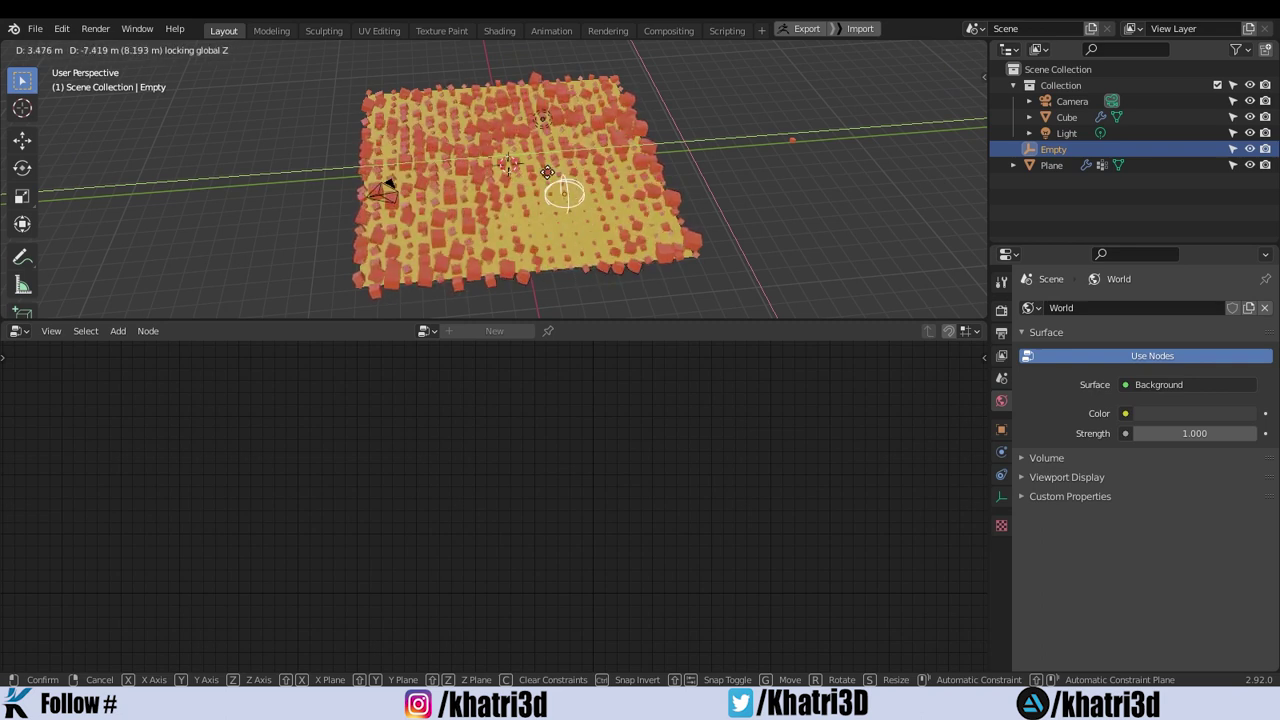
{"action": "left_click", "coordinate": [535, 233]}
{"action": "left_click", "coordinate": [535, 233]}
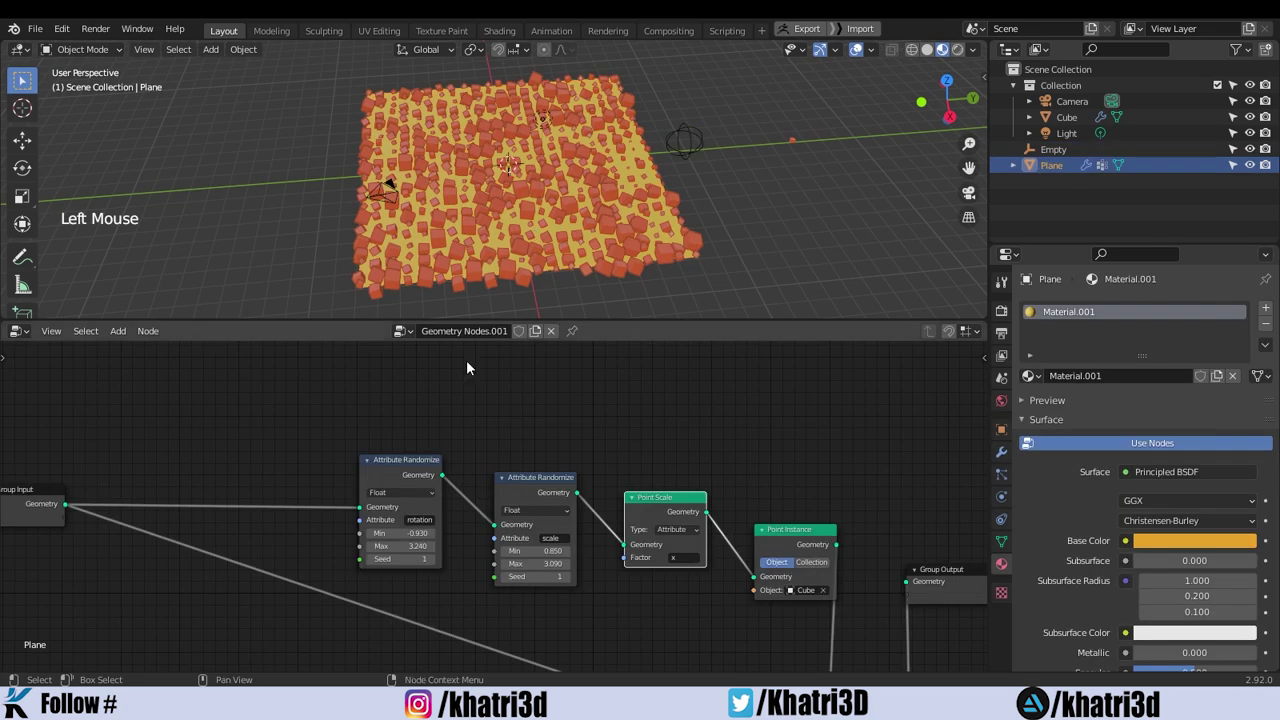
Shift the Point Scale node slightly and test the cubes' scaling by moving the empty horizontally over the plane.
{"action": "left_click_drag", "start_coordinate": [673, 508], "coordinate": [684, 490]}
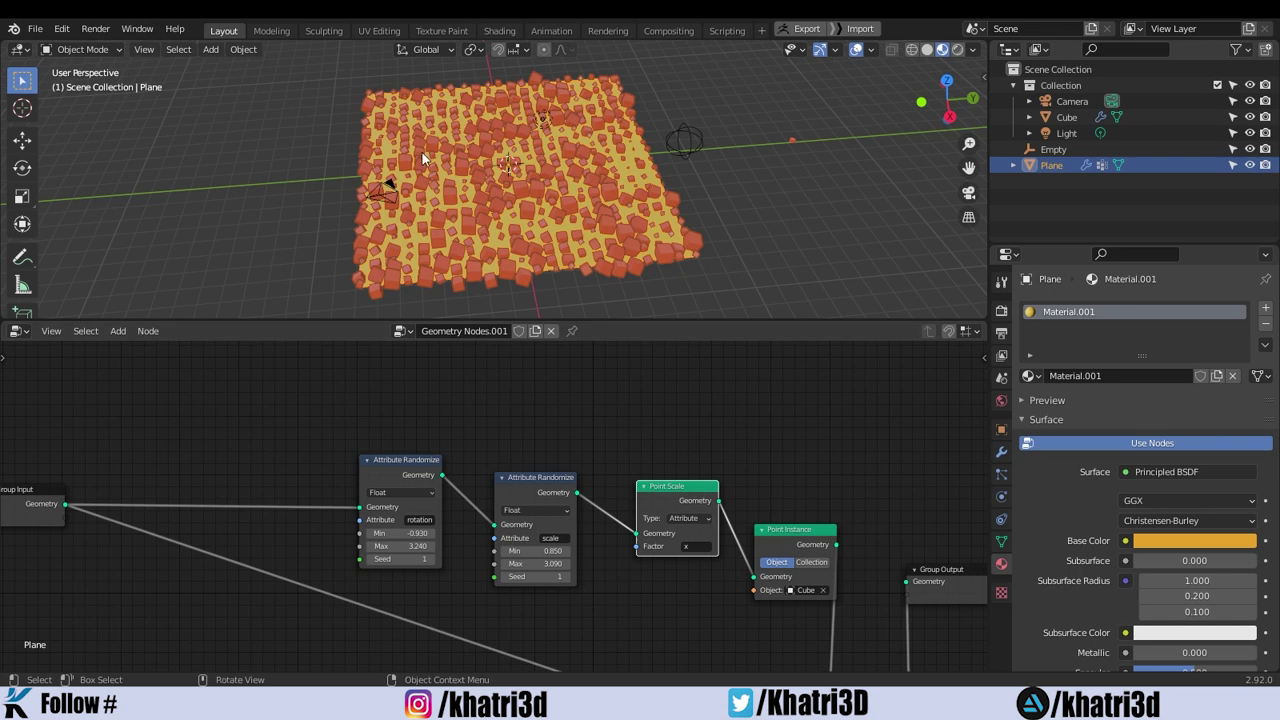
{"action": "middle_click_drag", "start_coordinate": [704, 255], "coordinate": [703, 244]}
{"action": "left_click", "coordinate": [691, 149]}
{"action": "key", "text": "g"}
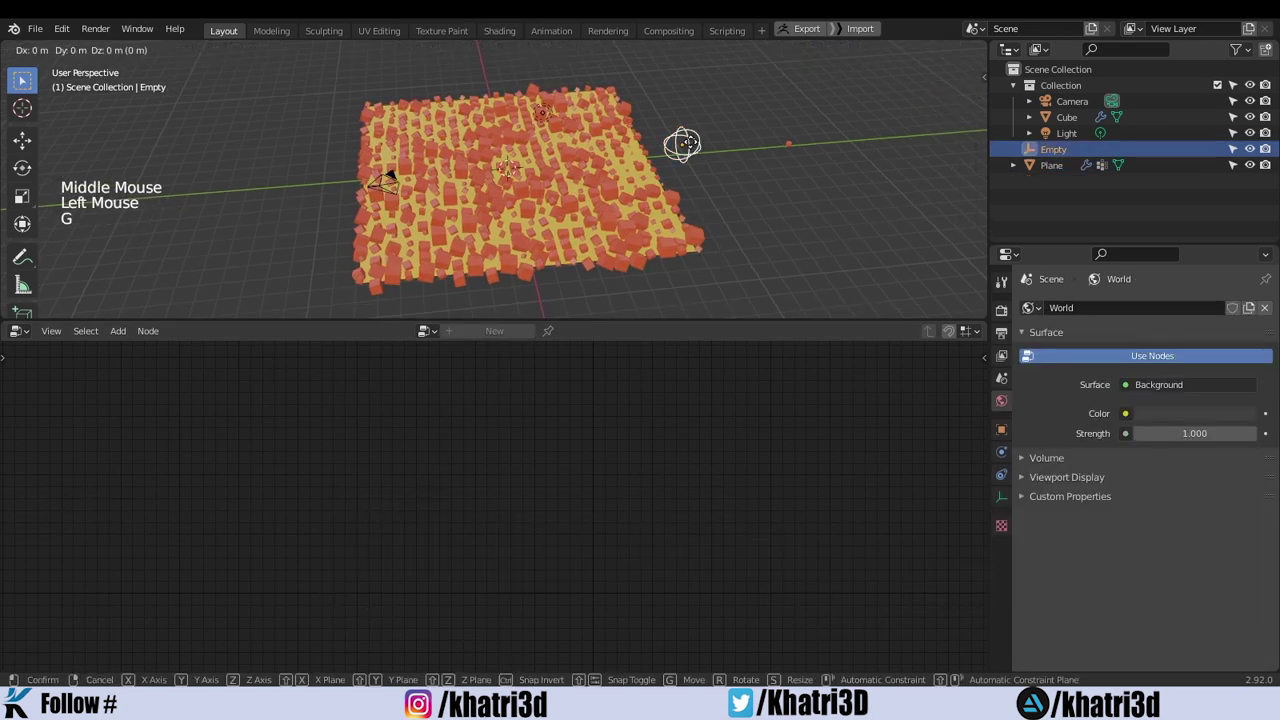
{"action": "key", "text": "shift+z"}
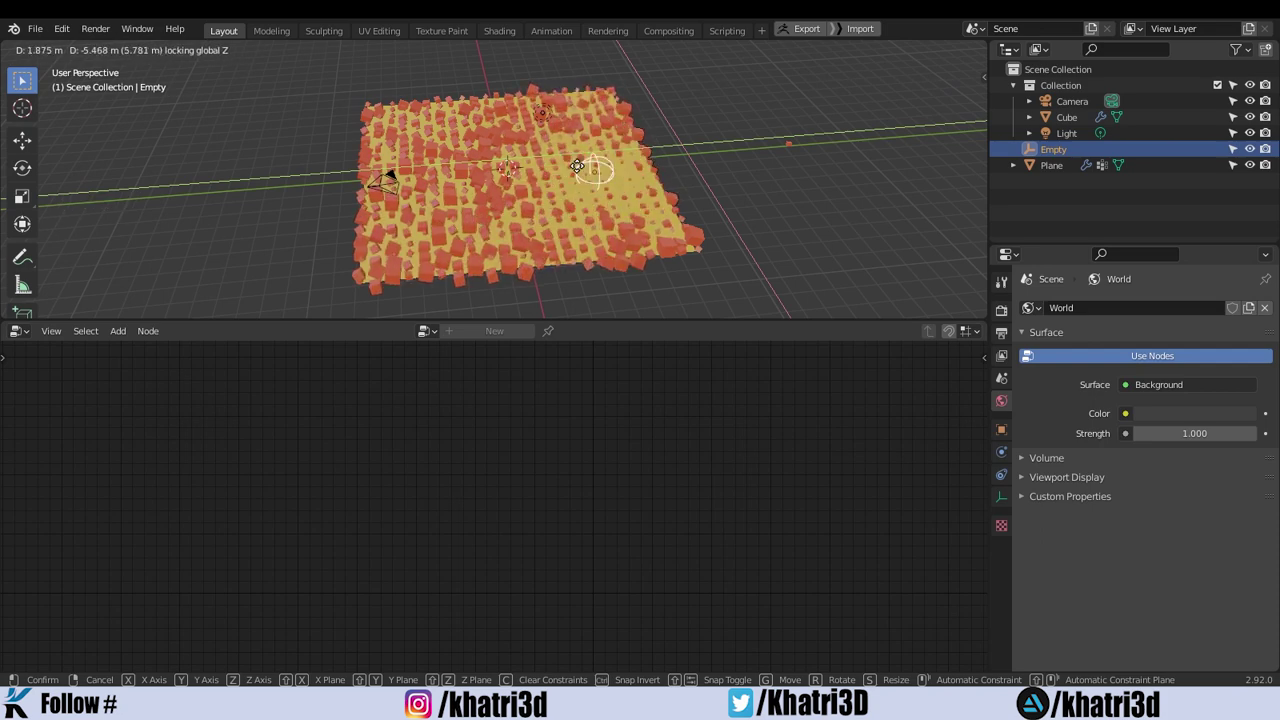
{"action": "left_click", "coordinate": [563, 166]}
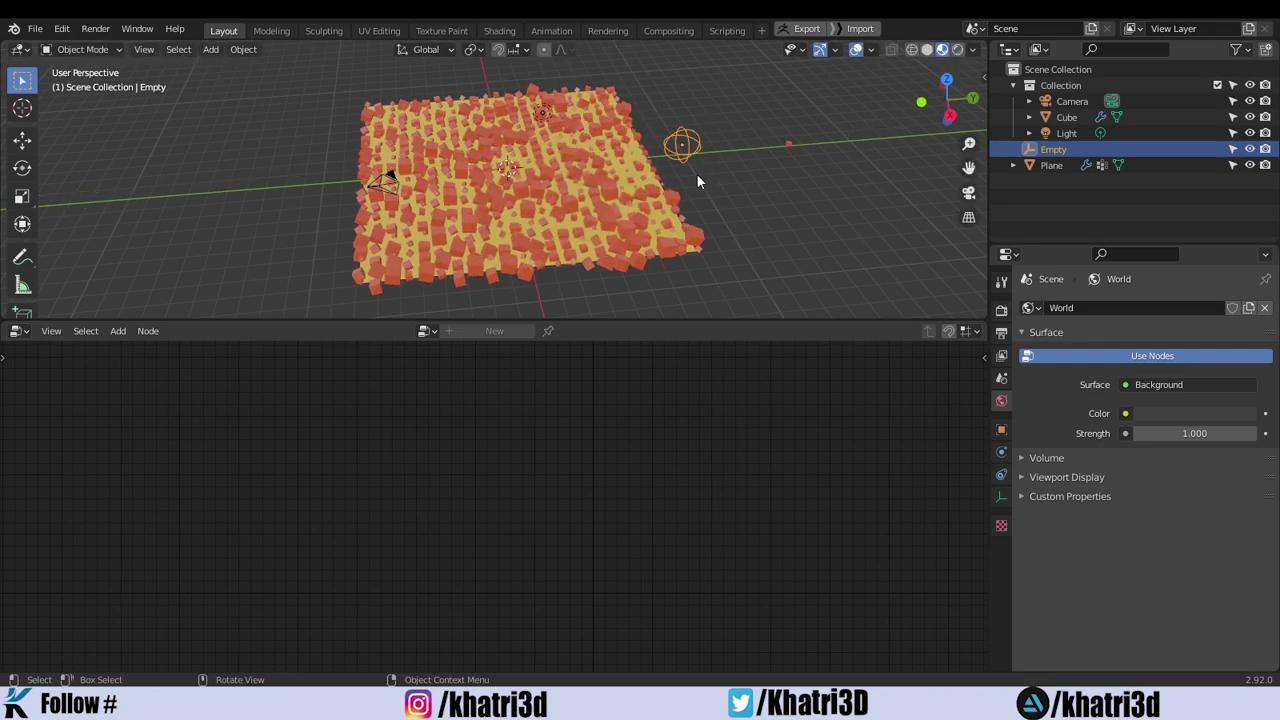
Test moving the empty beside the plane's edge with global Z locked, and enlarge the 3D viewport.
{"action": "key", "text": "g"}
{"action": "key", "text": "shift+z"}
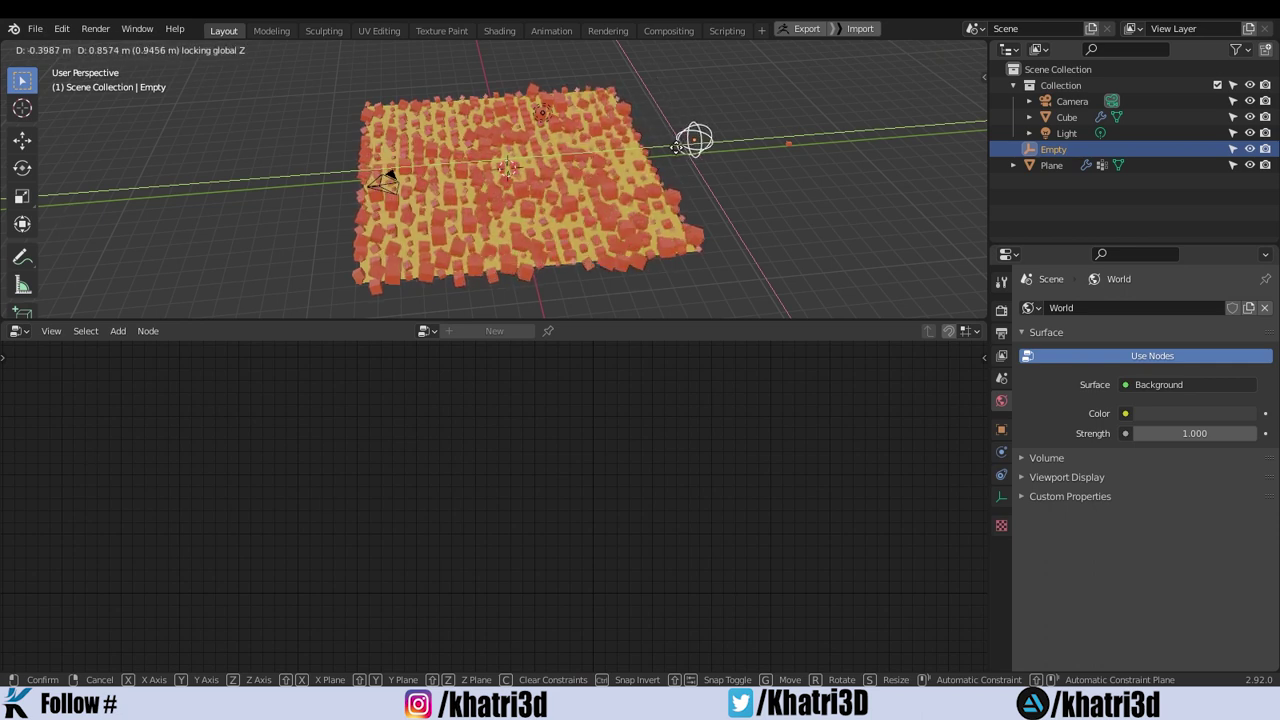
{"action": "left_click", "coordinate": [685, 152]}
{"action": "middle_click_drag", "start_coordinate": [732, 224], "coordinate": [766, 203]}
{"action": "left_click_drag", "start_coordinate": [772, 318], "coordinate": [776, 400]}
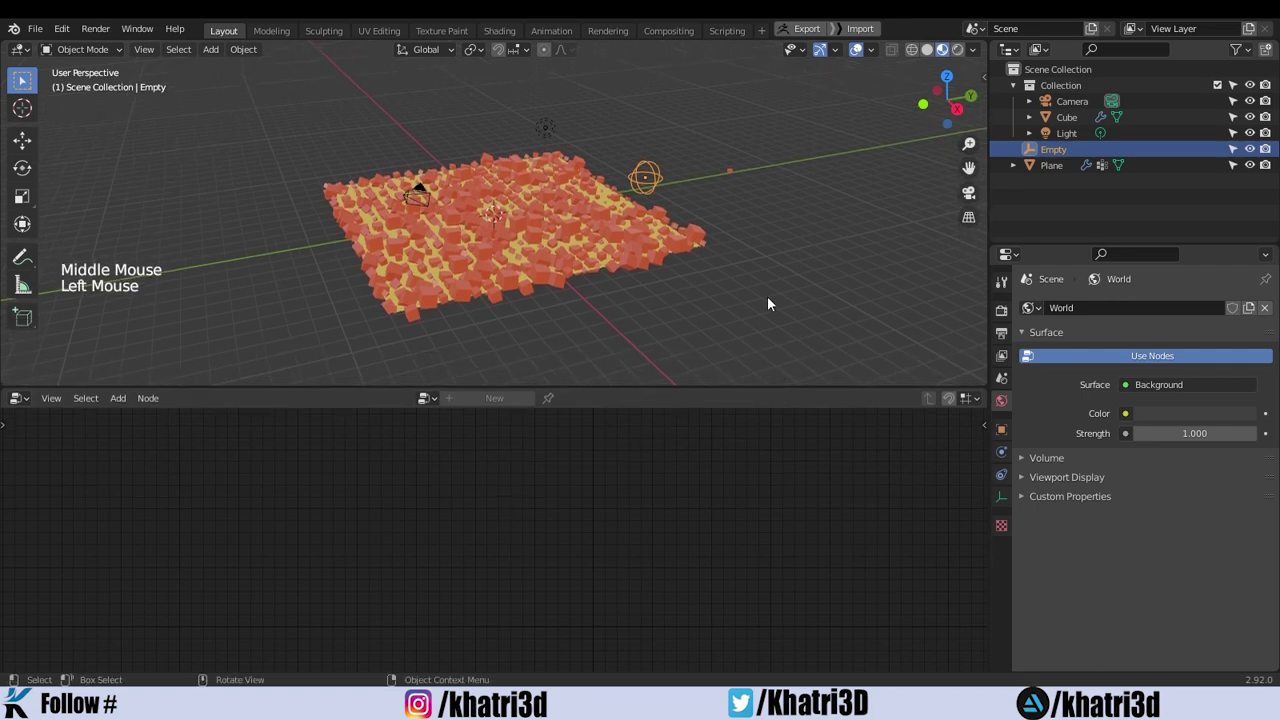
Try scaling the empty up by about 4.3, and undo the resize.
{"action": "middle_click_drag", "start_coordinate": [767, 296], "coordinate": [708, 265]}
{"action": "key", "text": "s"}
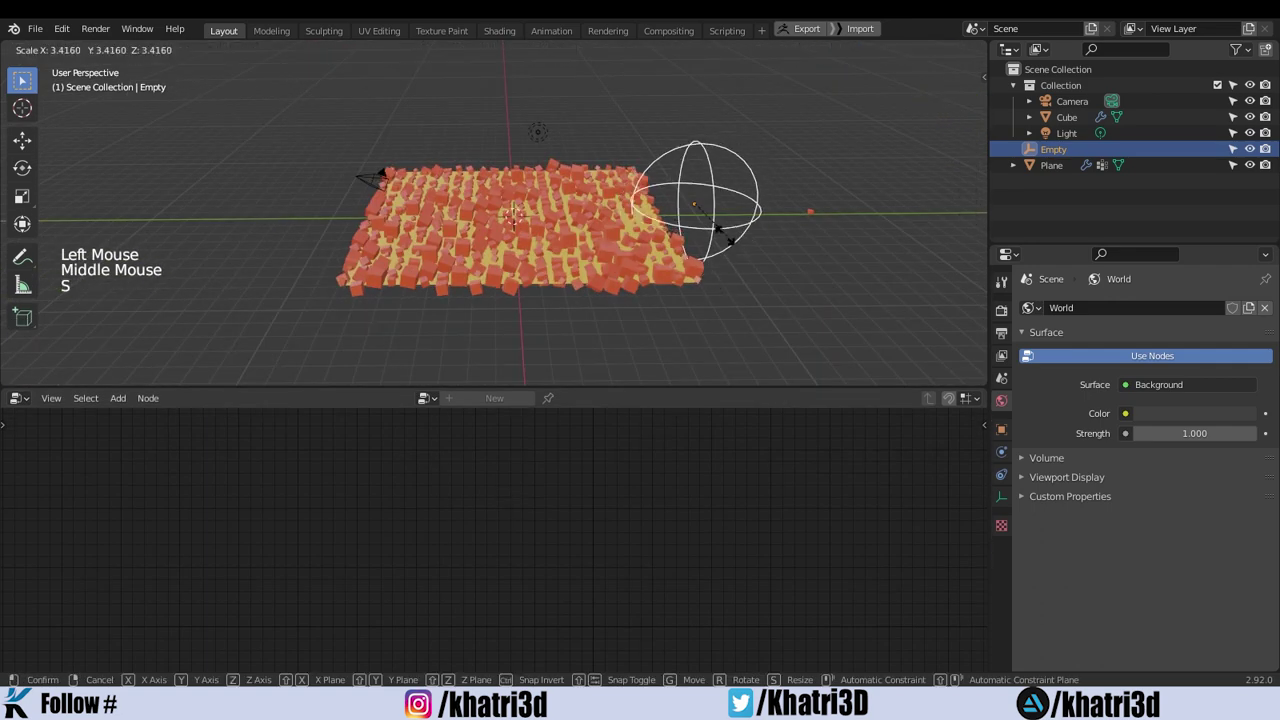
{"action": "left_click", "coordinate": [740, 247]}
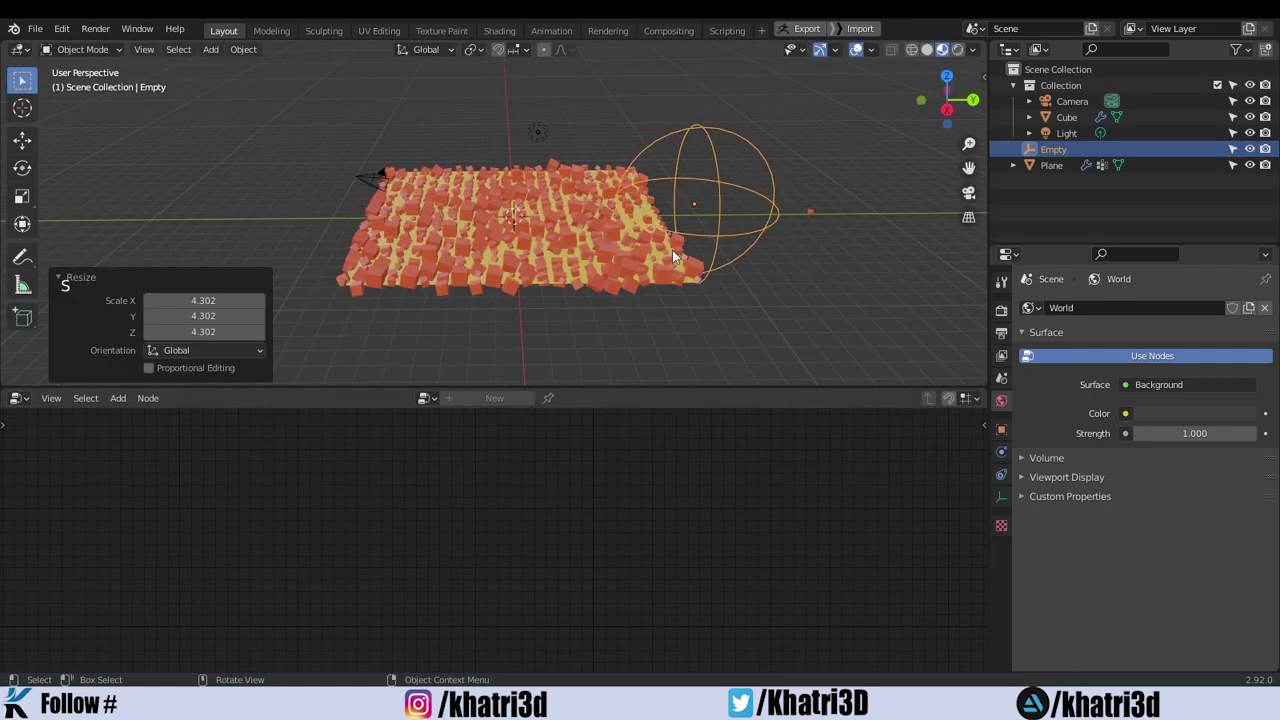
{"action": "key", "text": "ctrl+z"}
Select the plane to bring back its geometry node tree.
{"action": "left_click", "coordinate": [629, 255]}
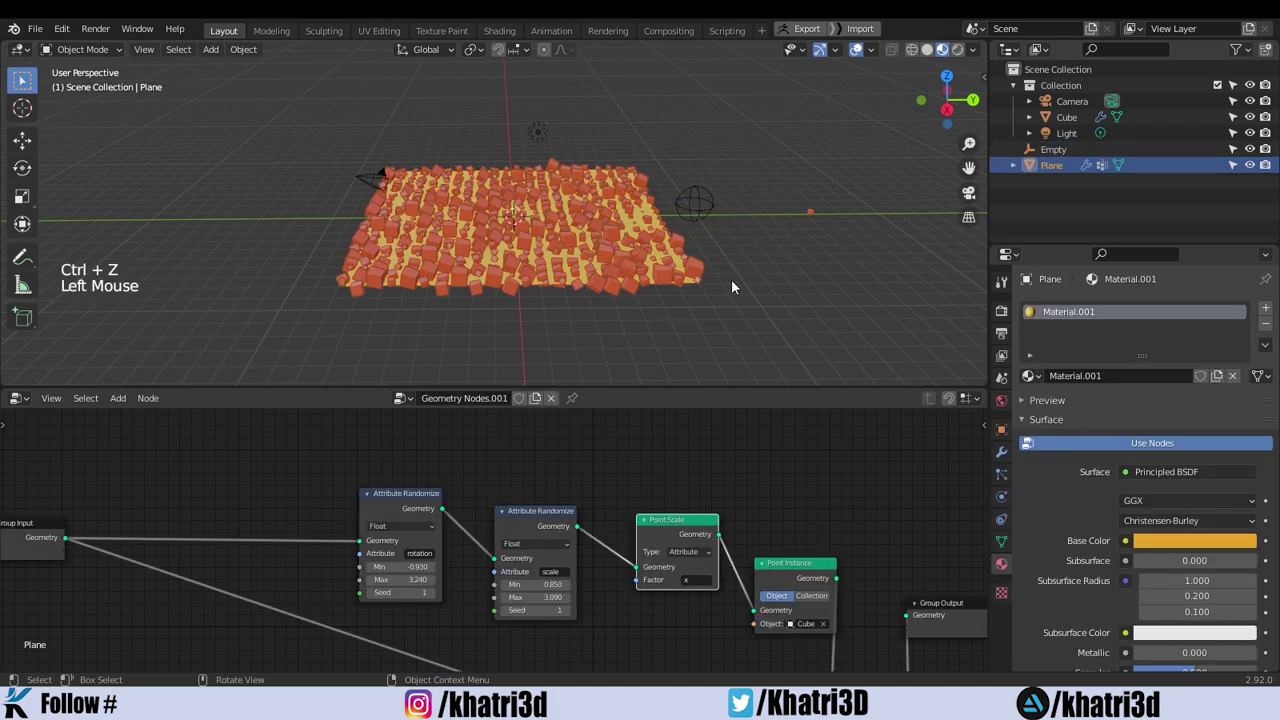
{"action": "middle_click_drag", "start_coordinate": [731, 282], "coordinate": [700, 289]}
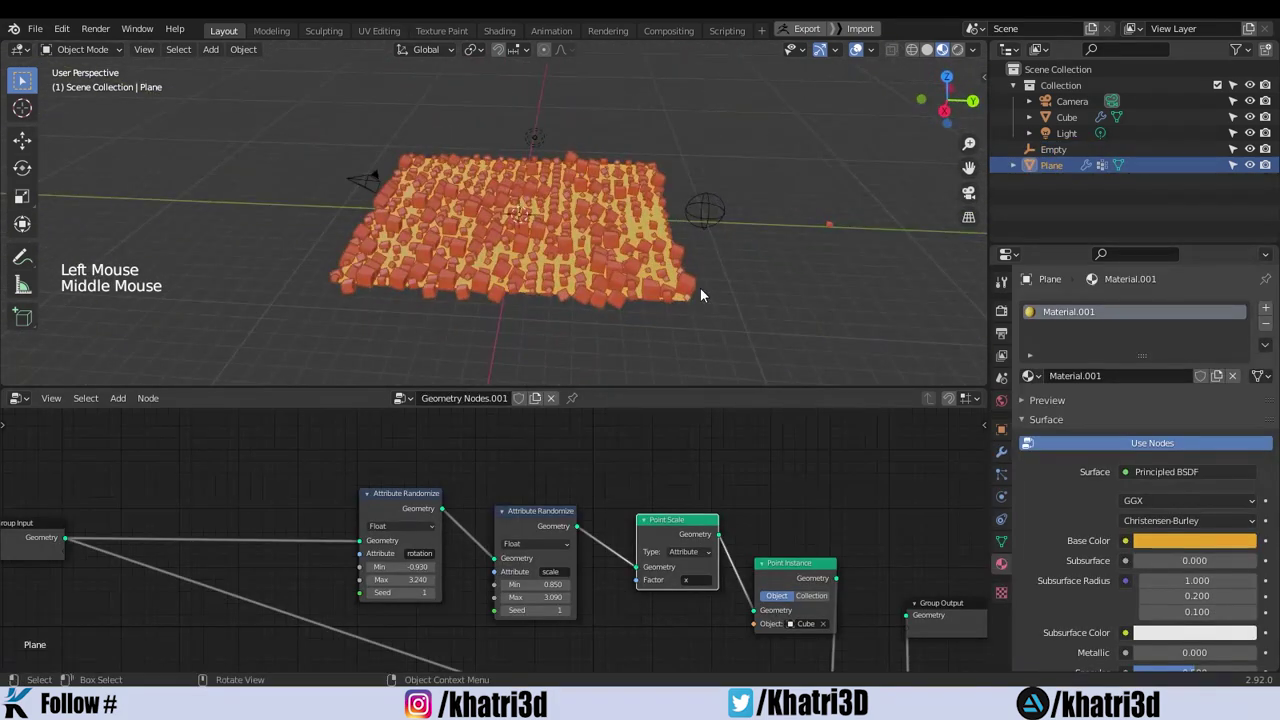
{"action": "left_click", "coordinate": [725, 205]}
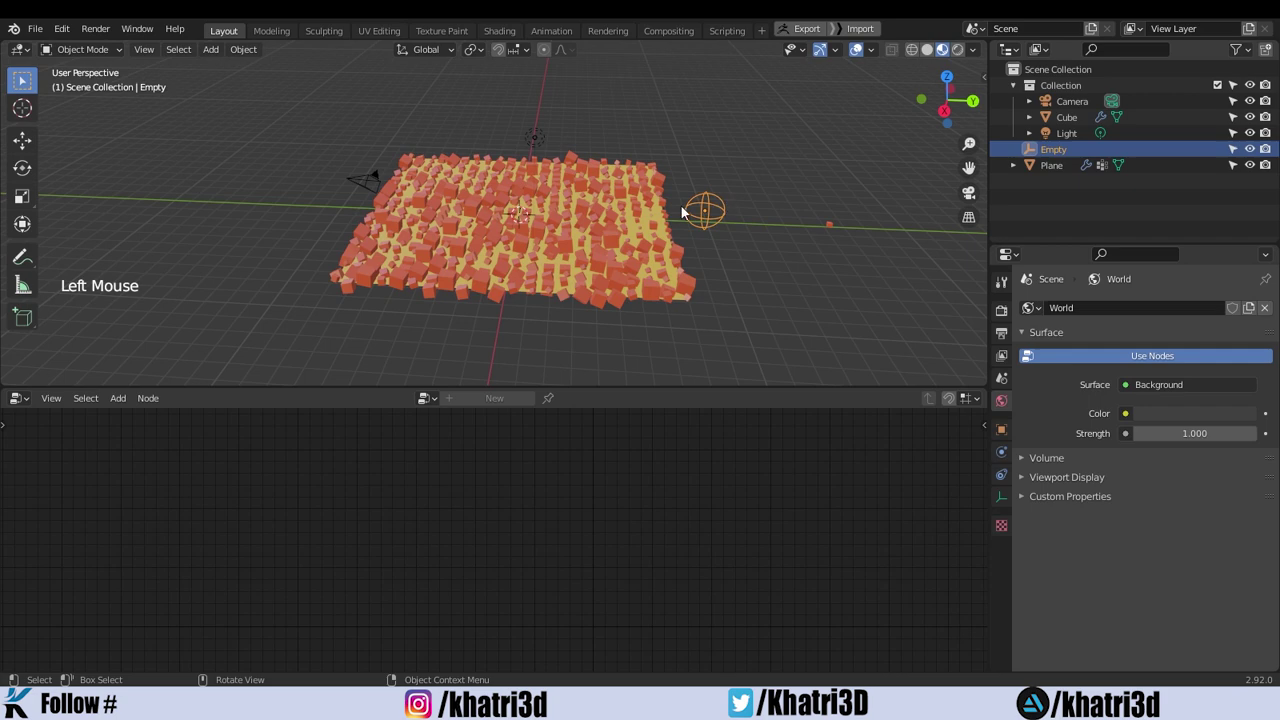
{"action": "left_click", "coordinate": [633, 252]}
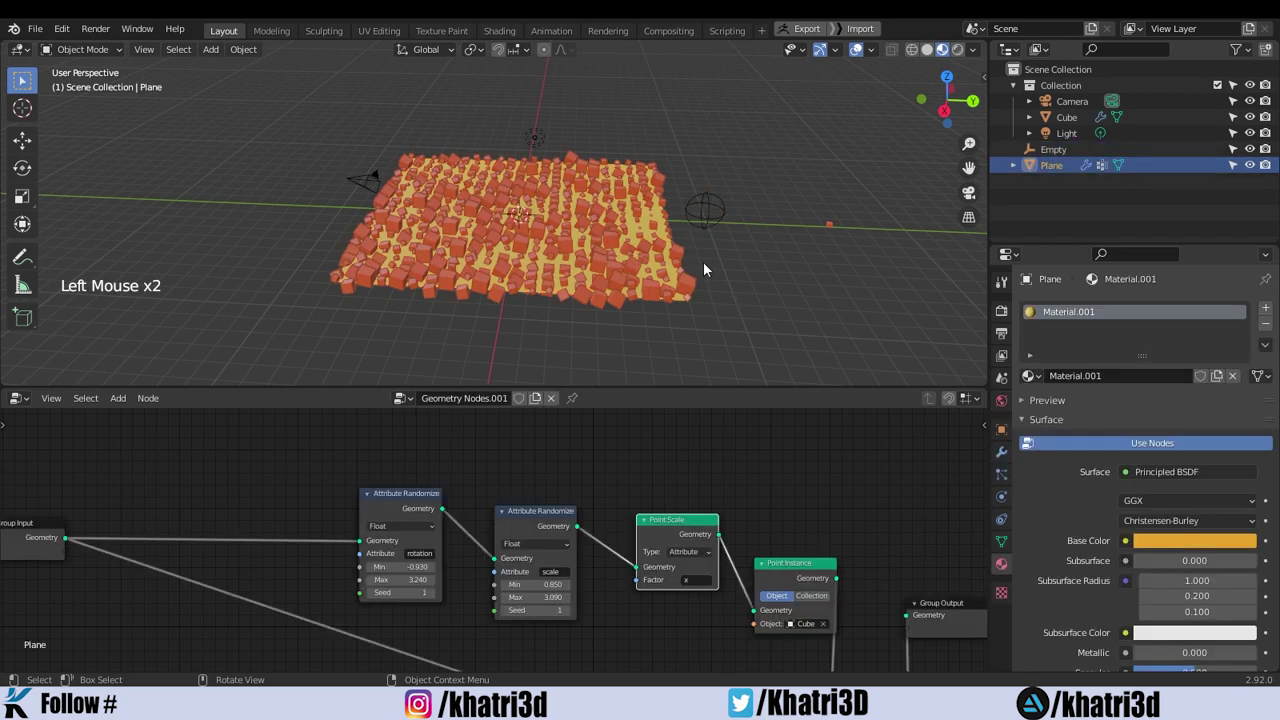
Try scaling the empty to check whether the cubes respond, cancel the resizes and reselect the plane.
{"action": "middle_click_drag", "start_coordinate": [703, 268], "coordinate": [751, 284]}
{"action": "left_click", "coordinate": [646, 200]}
{"action": "left_click", "coordinate": [654, 182]}
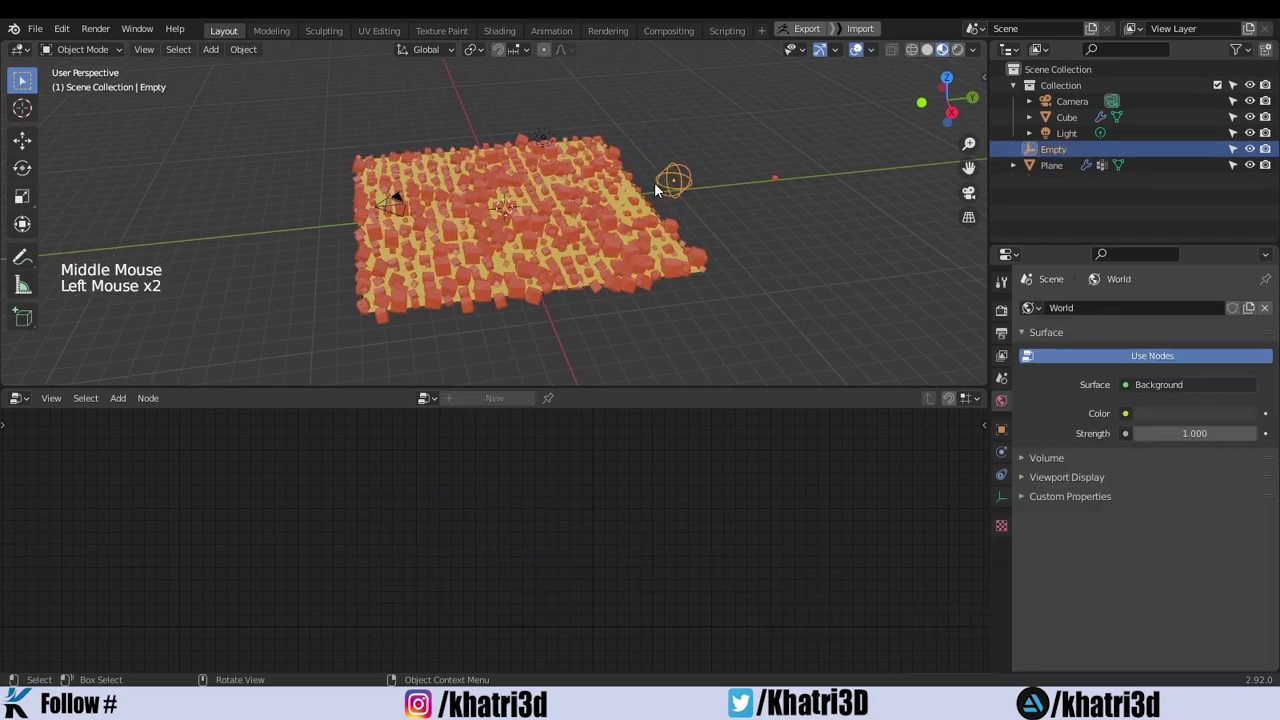
{"action": "key", "text": "s"}
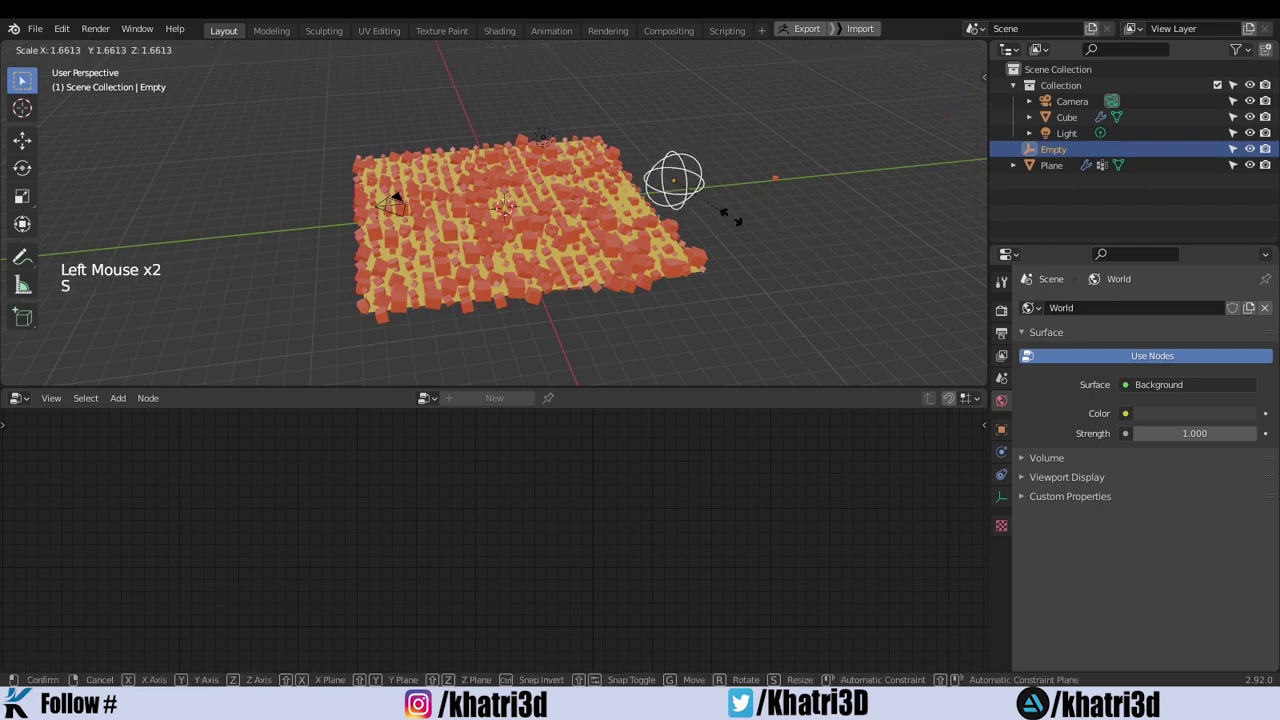
{"action": "right_click", "coordinate": [714, 226]}
{"action": "left_click", "coordinate": [646, 277]}
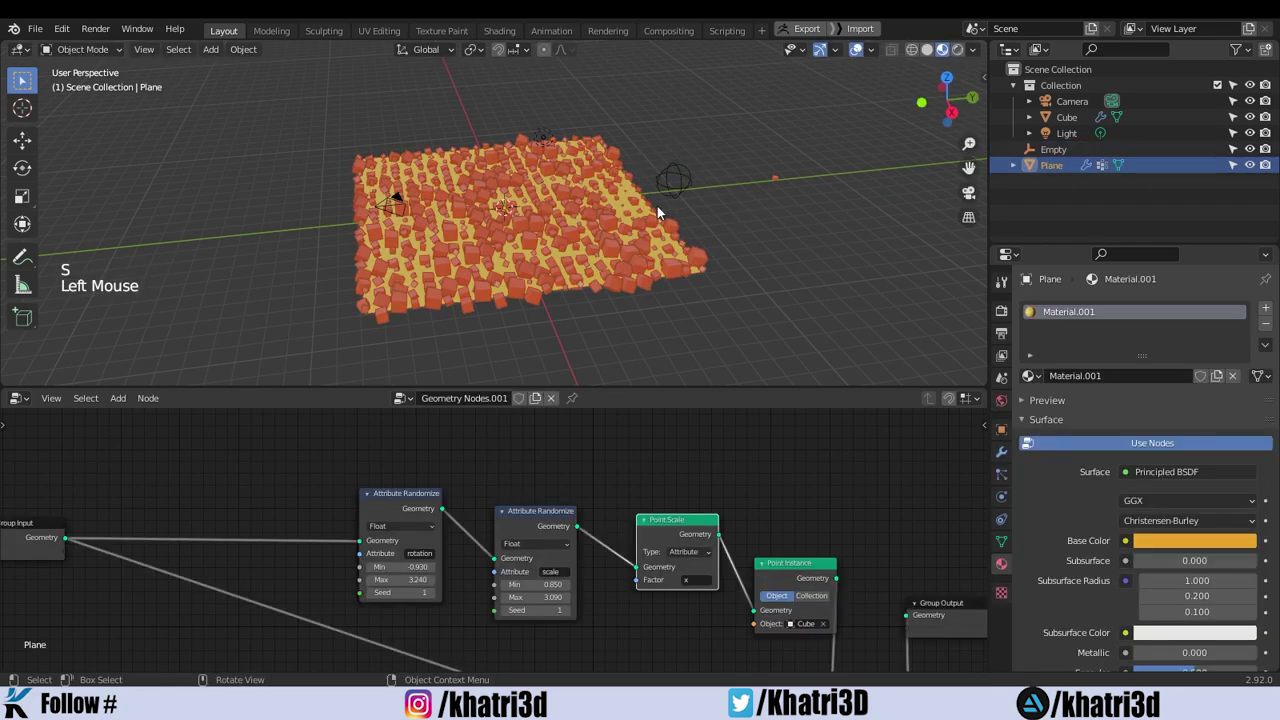
{"action": "left_click", "coordinate": [673, 186]}
{"action": "key", "text": "s"}
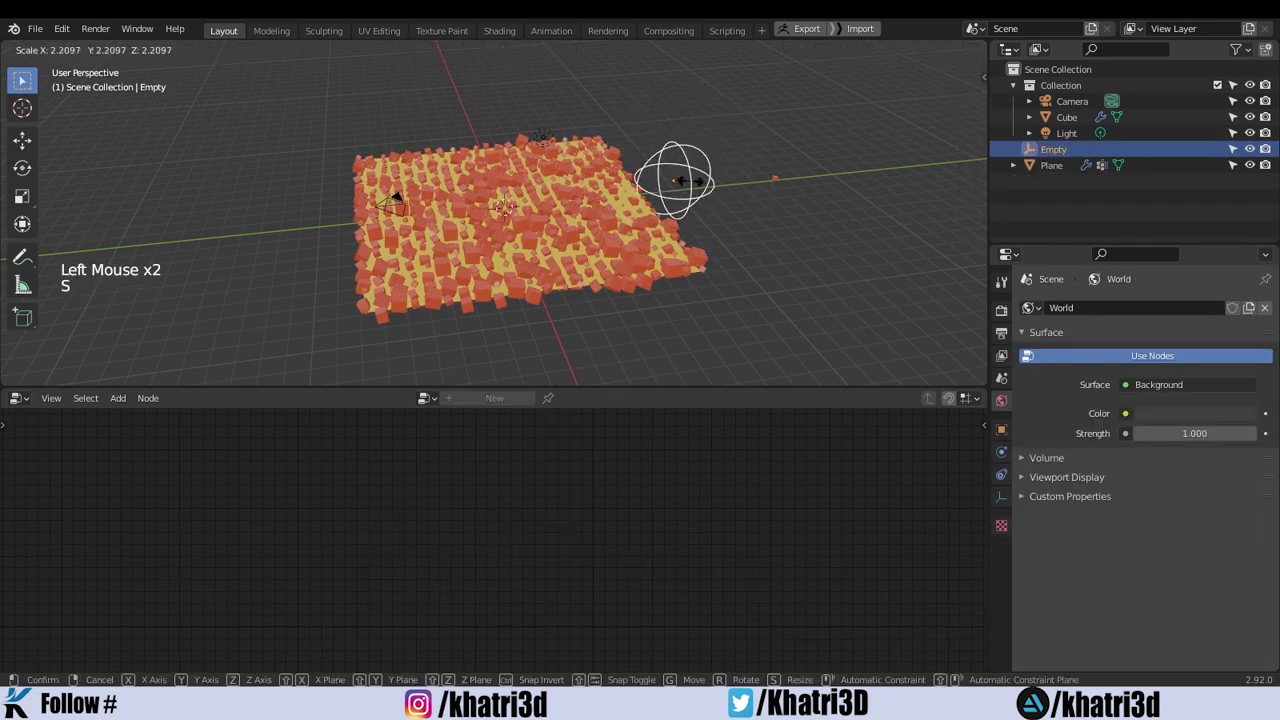
{"action": "right_click", "coordinate": [623, 225]}
{"action": "left_click", "coordinate": [619, 228]}
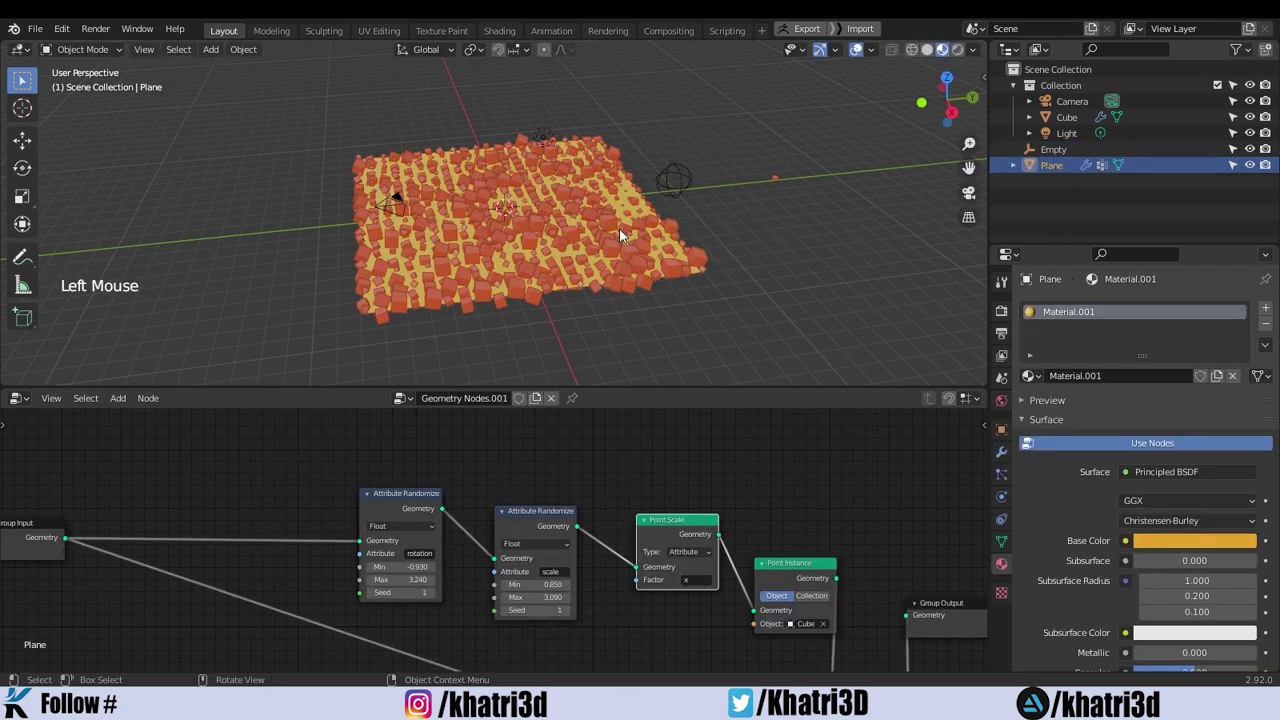
Add a driver to the Highest distance of the plane's Vertex Weight Proximity modifier, with Empty as the variable's object.
{"action": "middle_click_drag", "start_coordinate": [764, 222], "coordinate": [734, 216]}
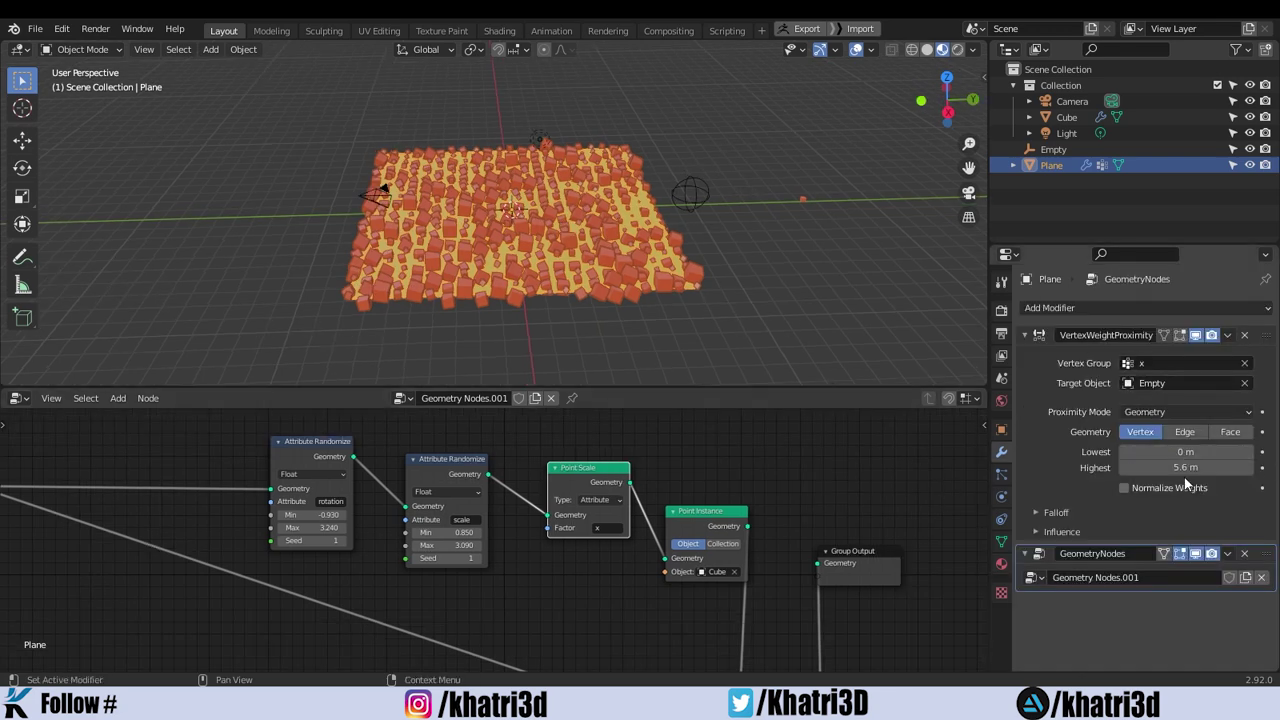
{"action": "right_click", "coordinate": [1178, 468]}
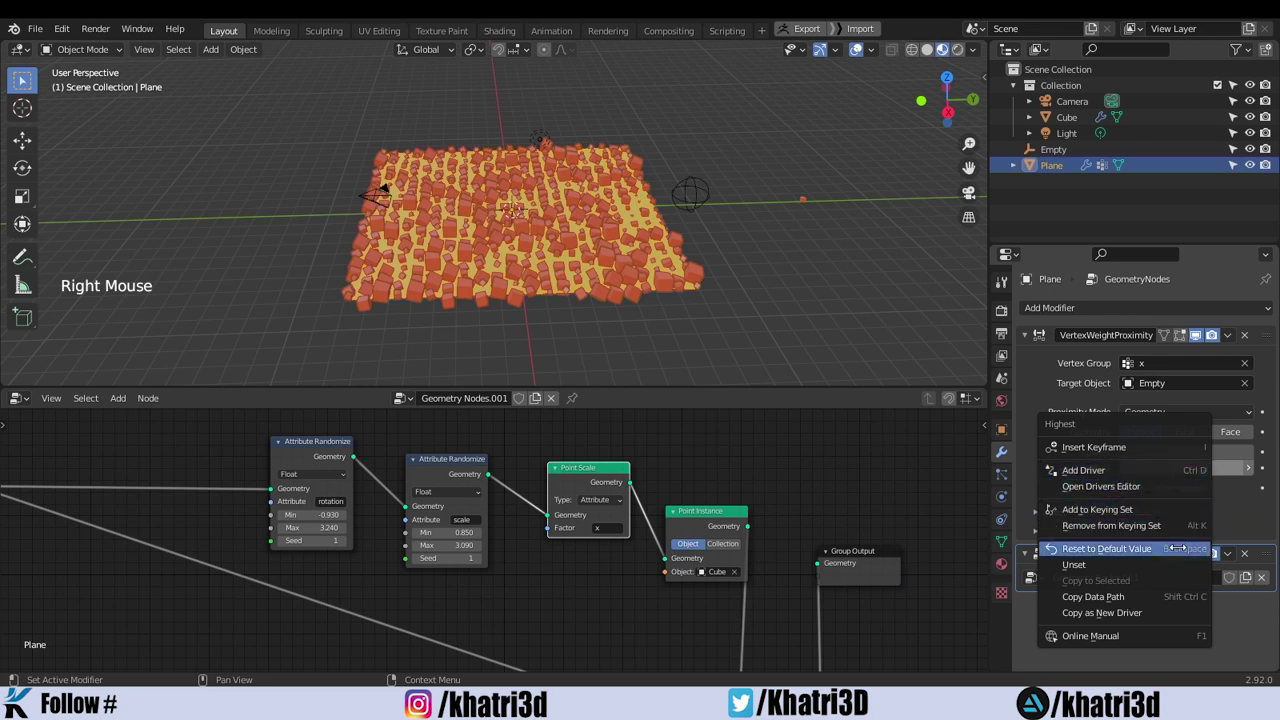
{"action": "left_click", "coordinate": [1143, 474]}
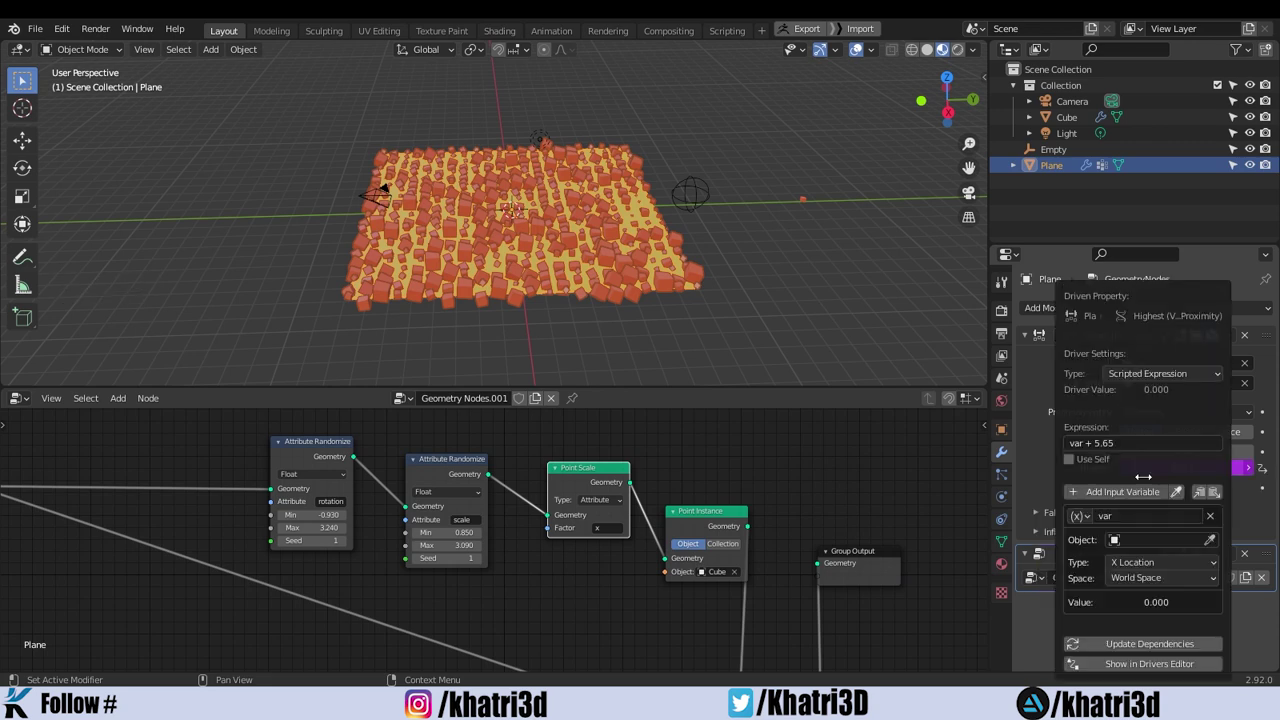
{"action": "left_click", "coordinate": [1205, 539]}
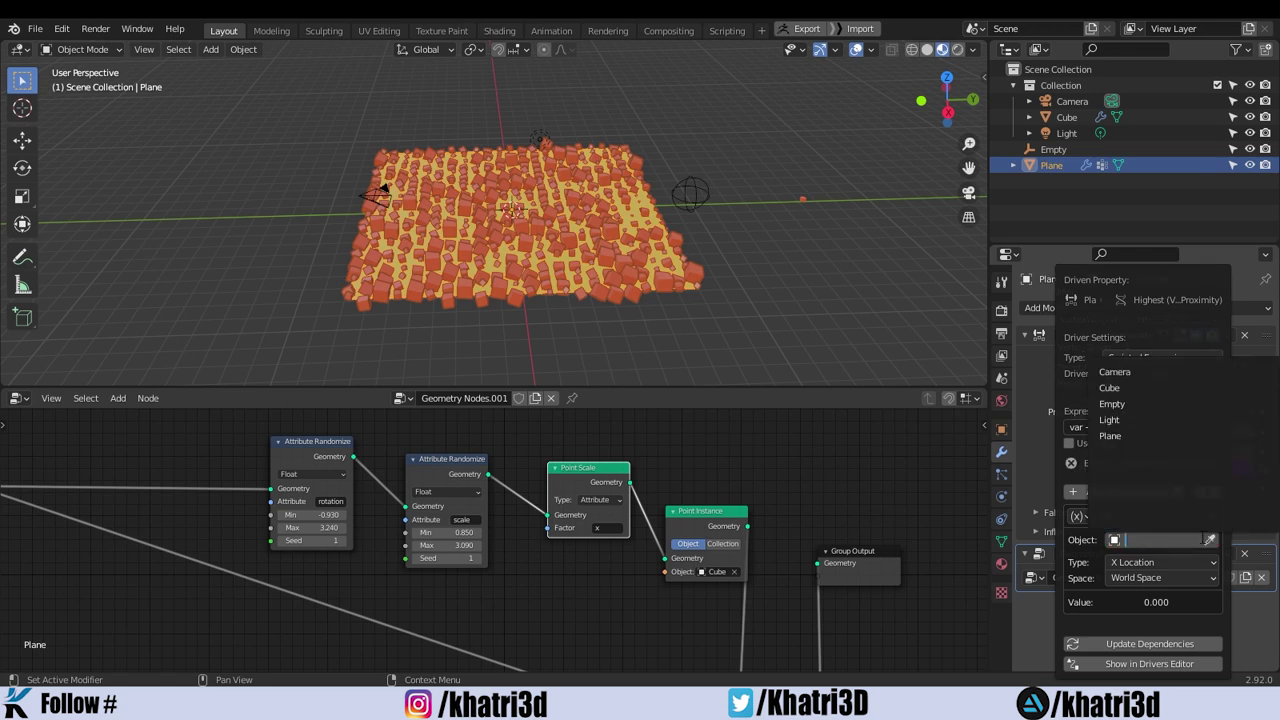
{"action": "left_click", "coordinate": [1116, 405]}
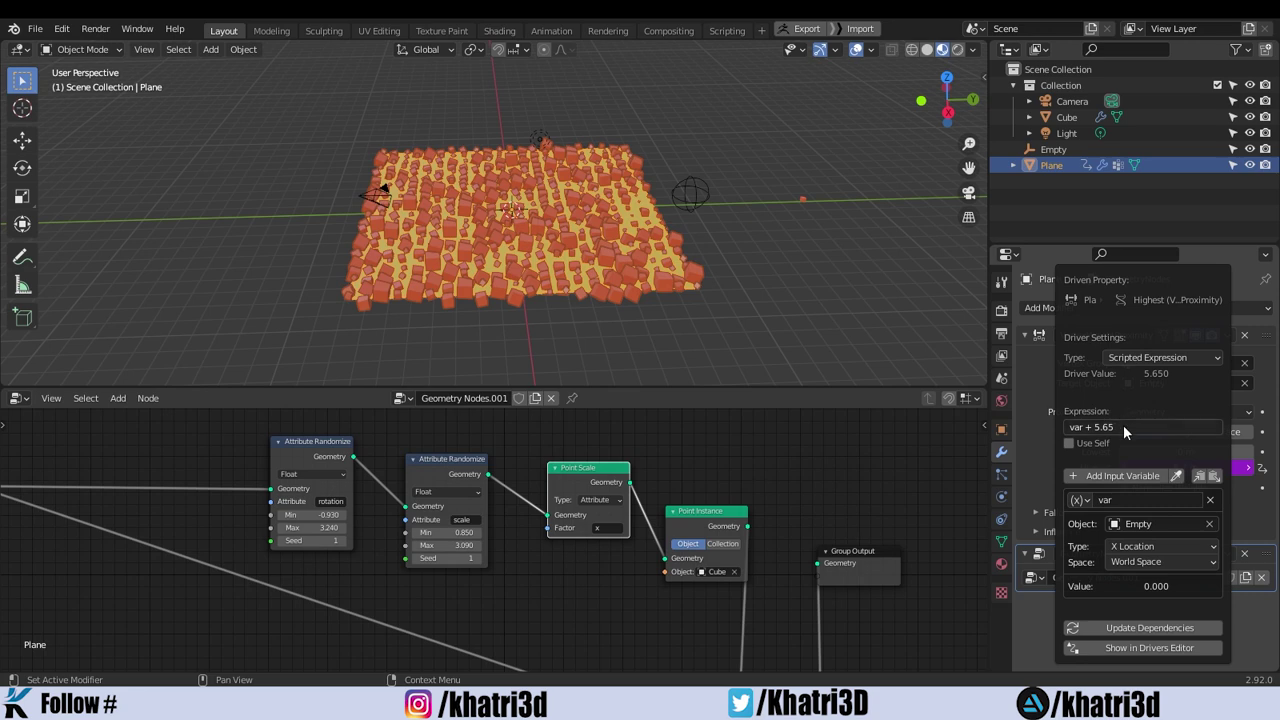
Set the driver's expression to var and its variable type to Average Scale.
{"action": "left_click", "coordinate": [1123, 427]}
{"action": "left_click", "coordinate": [1124, 427]}
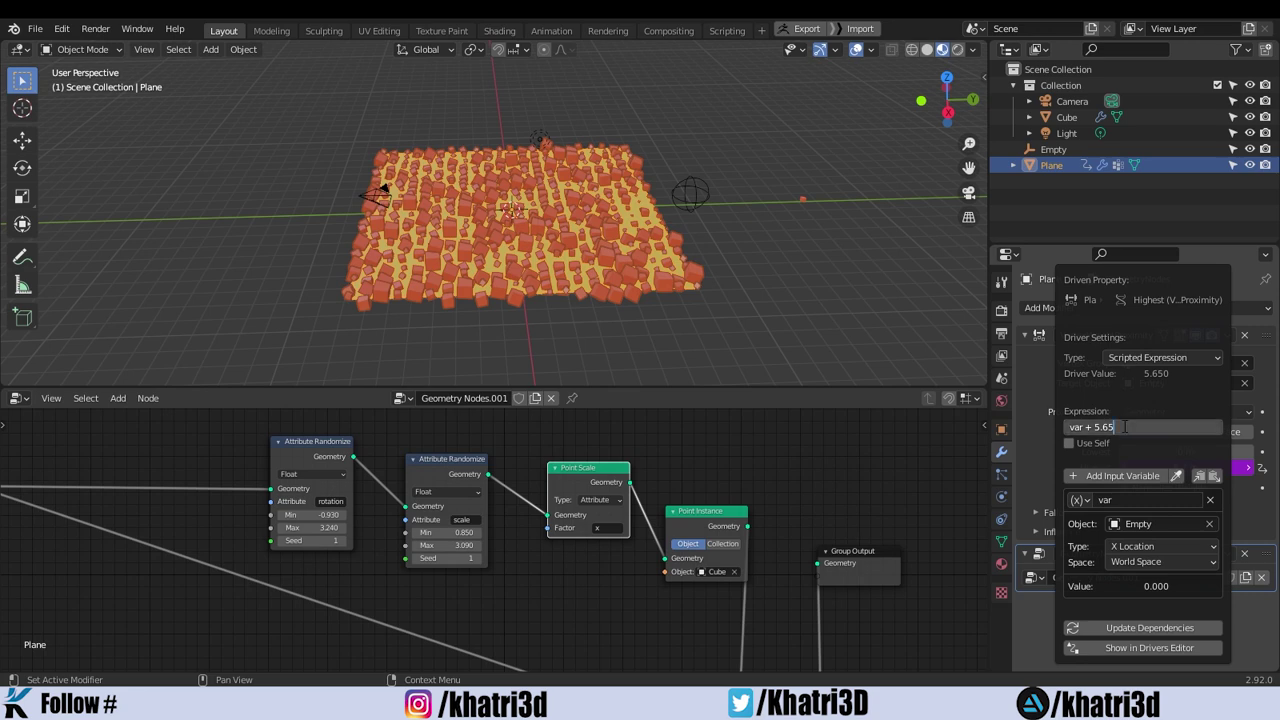
{"action": "key", "text": "BackSpace"}
{"action": "key", "text": "BackSpace"}
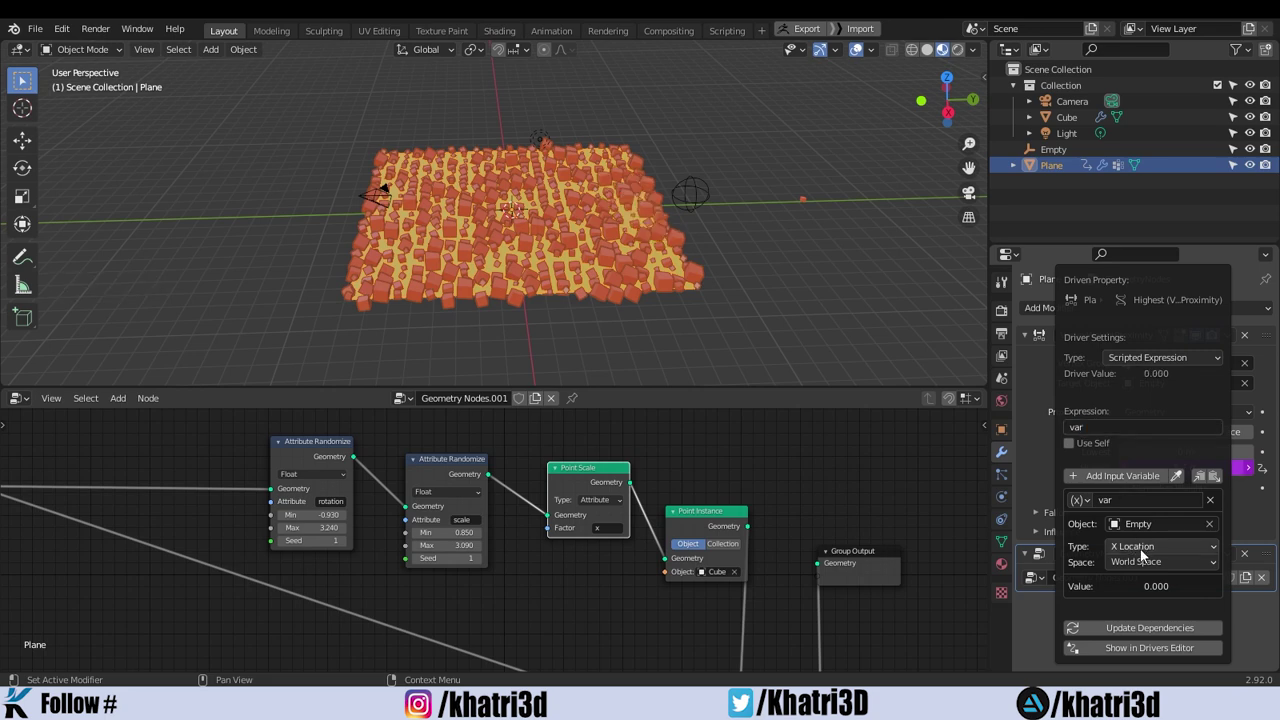
{"action": "left_click", "coordinate": [1141, 547]}
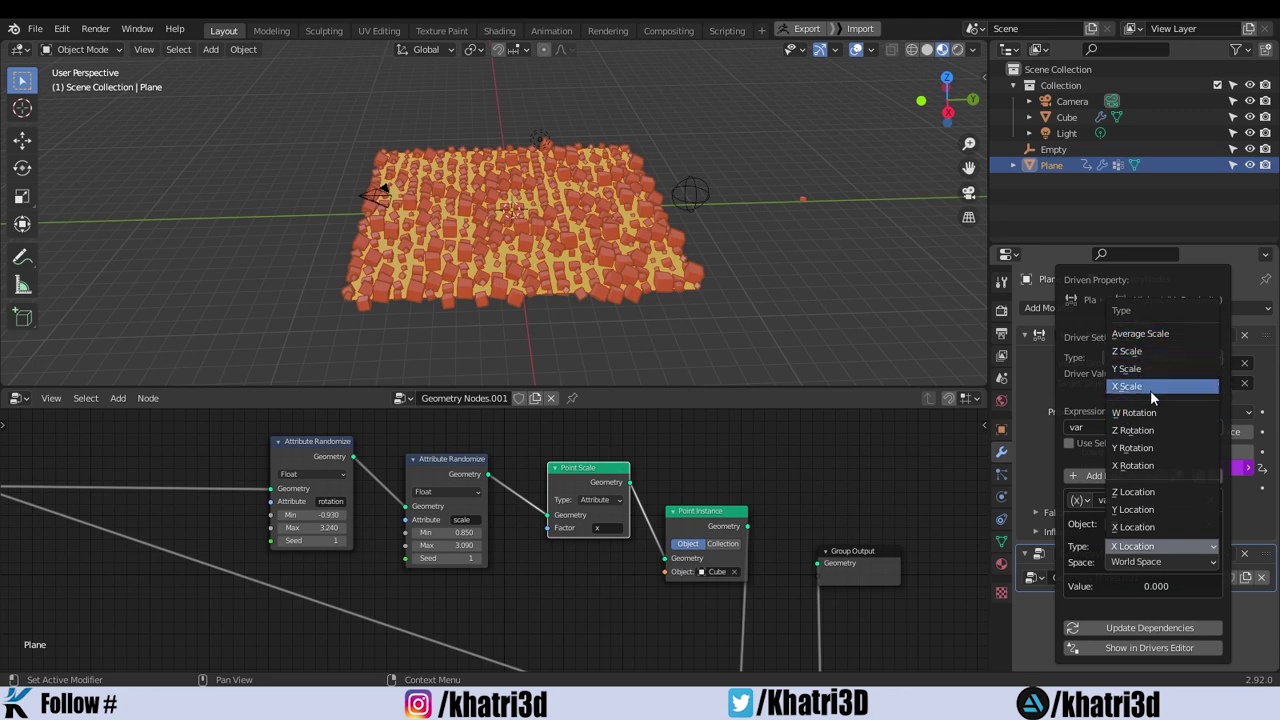
{"action": "left_click", "coordinate": [1142, 338]}
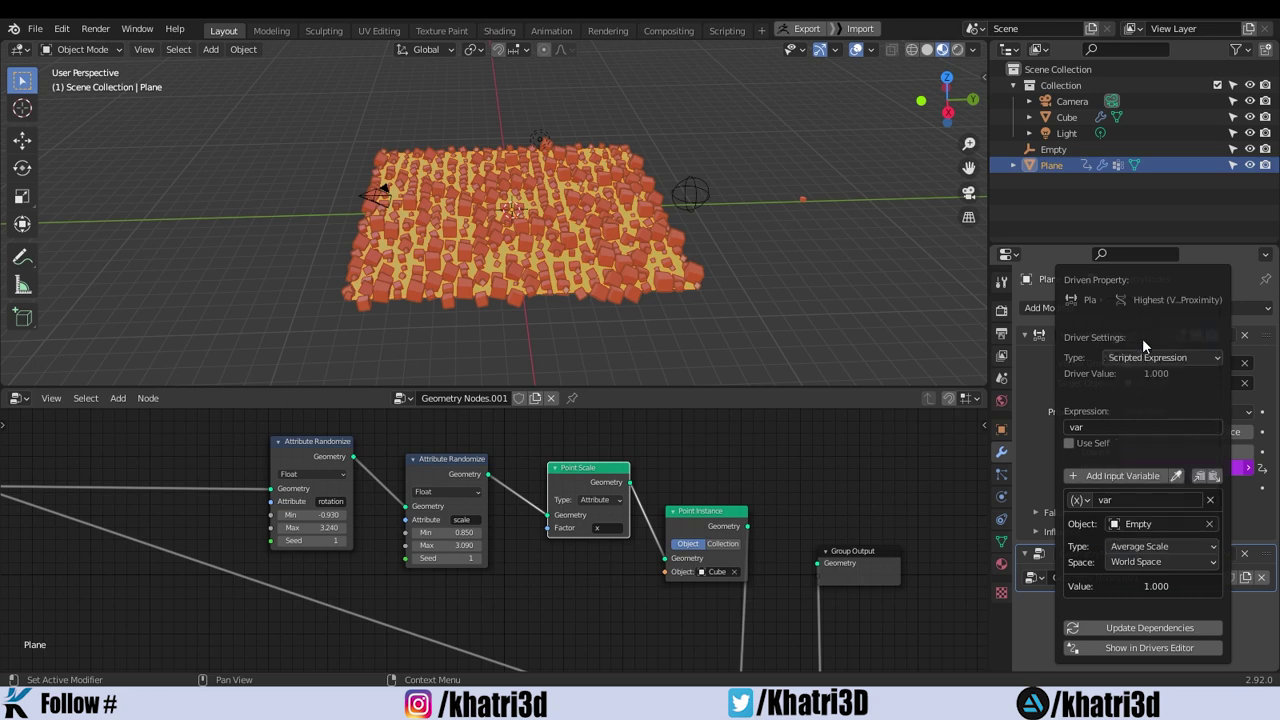
Test the driven proximity by scaling the empty up by about 13.371, and shrink it by a factor of 0.410.
{"action": "left_click", "coordinate": [692, 203]}
{"action": "key", "text": "s"}
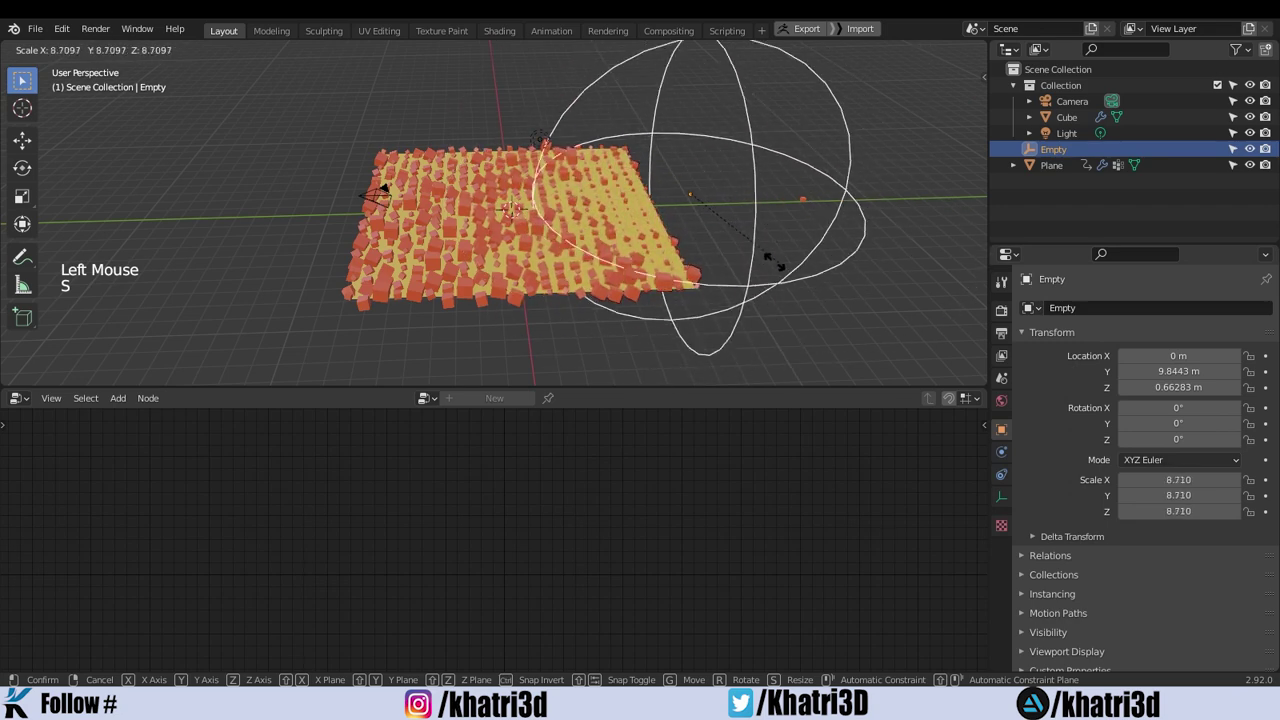
{"action": "left_click", "coordinate": [828, 296]}
{"action": "key", "text": "g"}
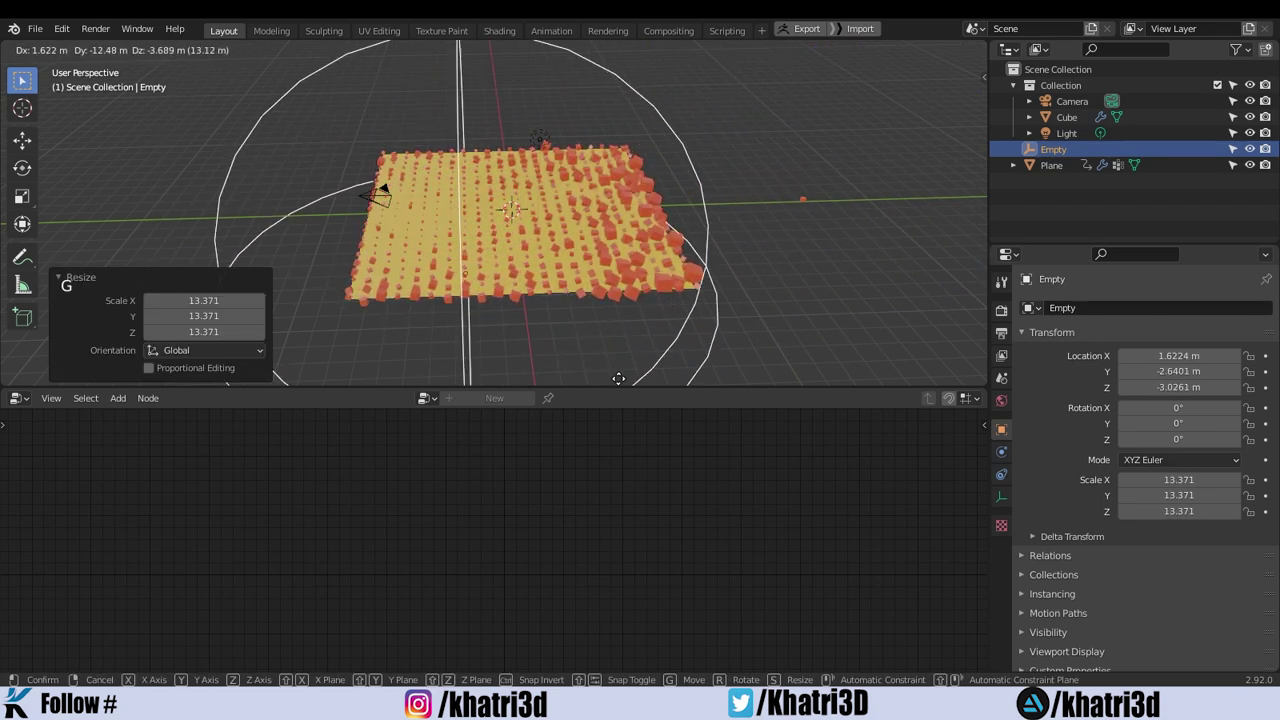
{"action": "right_click", "coordinate": [669, 324]}
{"action": "key", "text": "s"}
{"action": "left_click", "coordinate": [755, 235]}
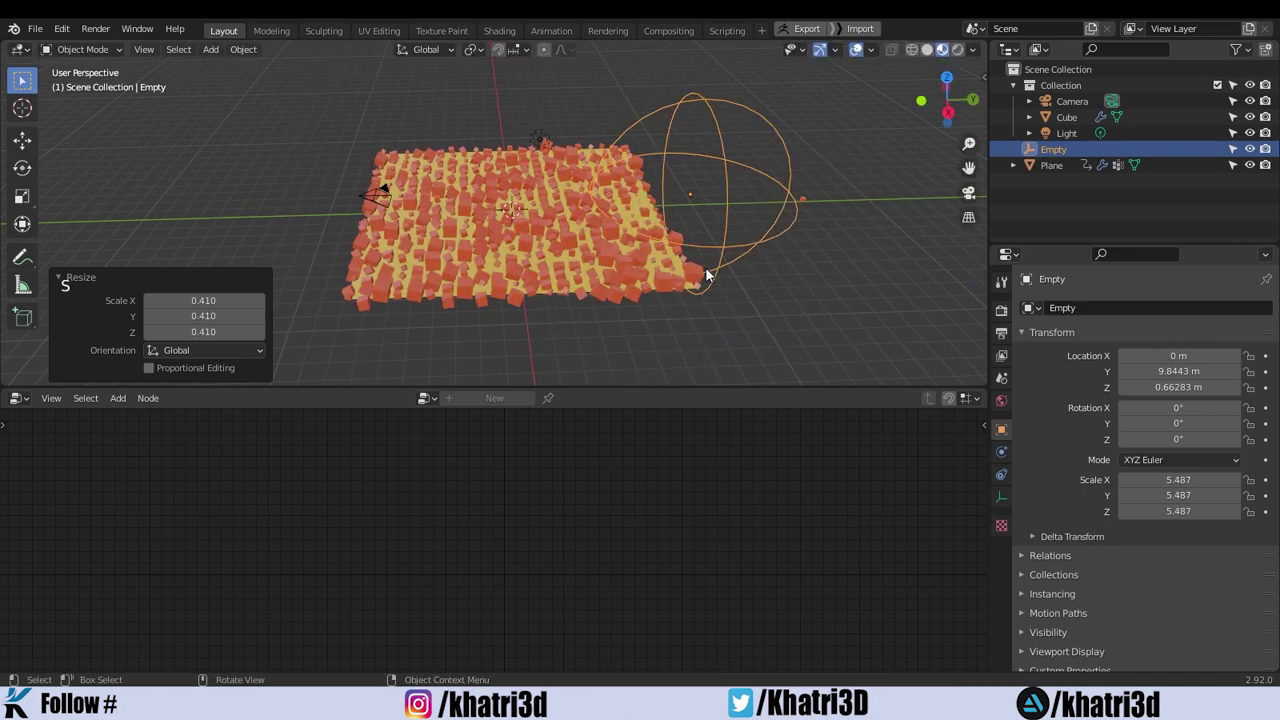
Test moving the empty over the plane with global Z locked, and place it clear of the plane along Y.
{"action": "key", "text": "g"}
{"action": "key", "text": "shift+z"}
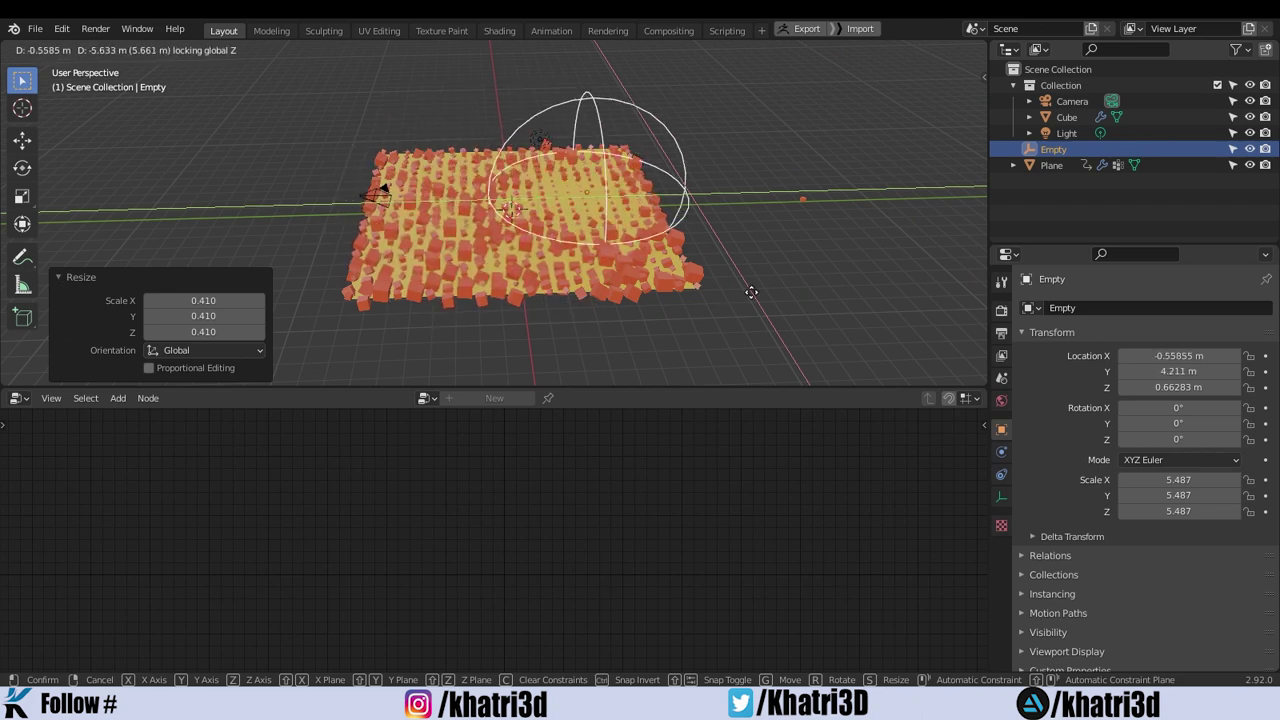
{"action": "right_click", "coordinate": [955, 279]}
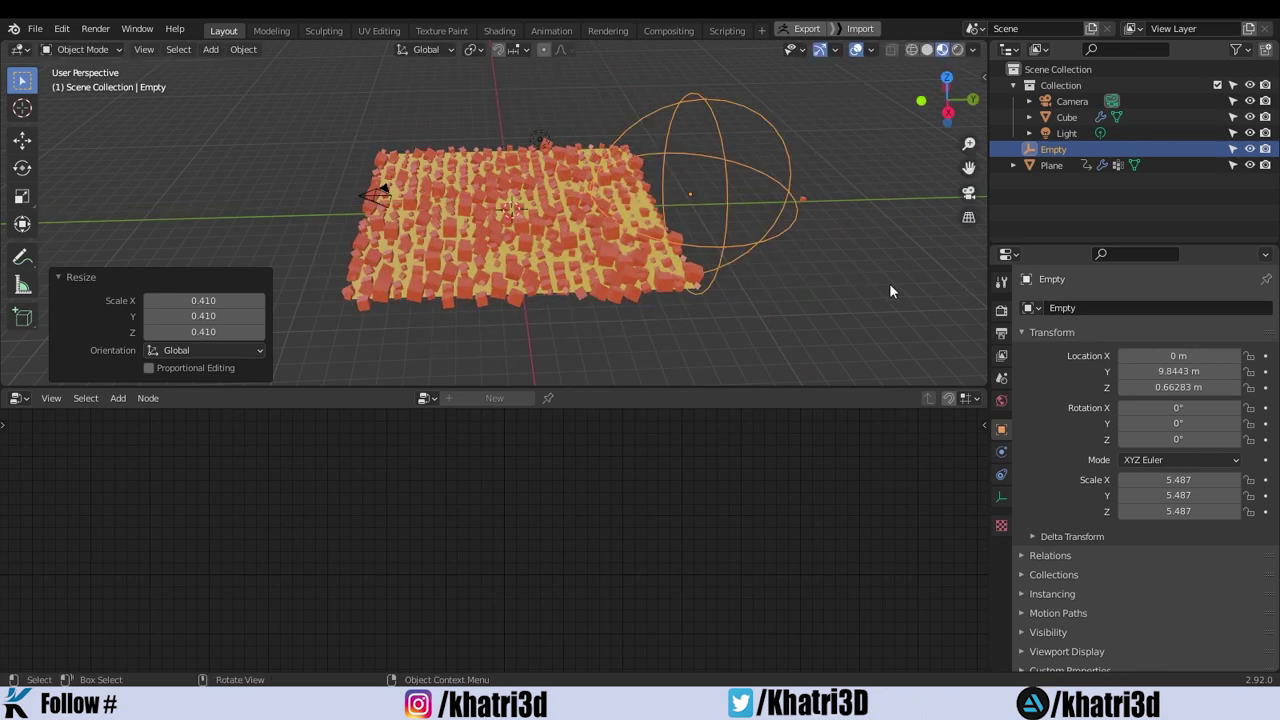
{"action": "key", "text": "g"}
{"action": "key", "text": "y"}
{"action": "left_click", "coordinate": [922, 248]}
In the plane's Edit Mode, select a central patch of vertices and raise it about 0.96 m using proportional editing with size 5.56.
{"action": "left_click", "coordinate": [538, 265]}
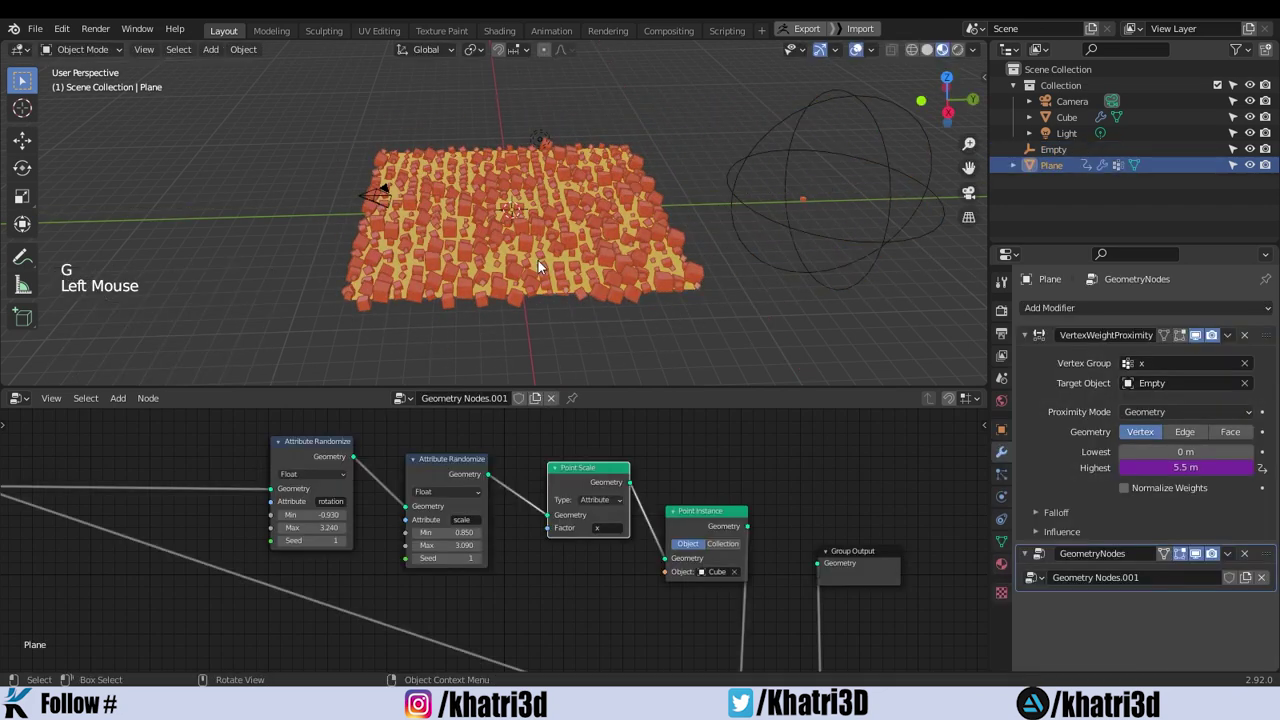
{"action": "left_click_drag", "start_coordinate": [968, 143], "coordinate": [925, 148]}
{"action": "key", "text": "Tab"}
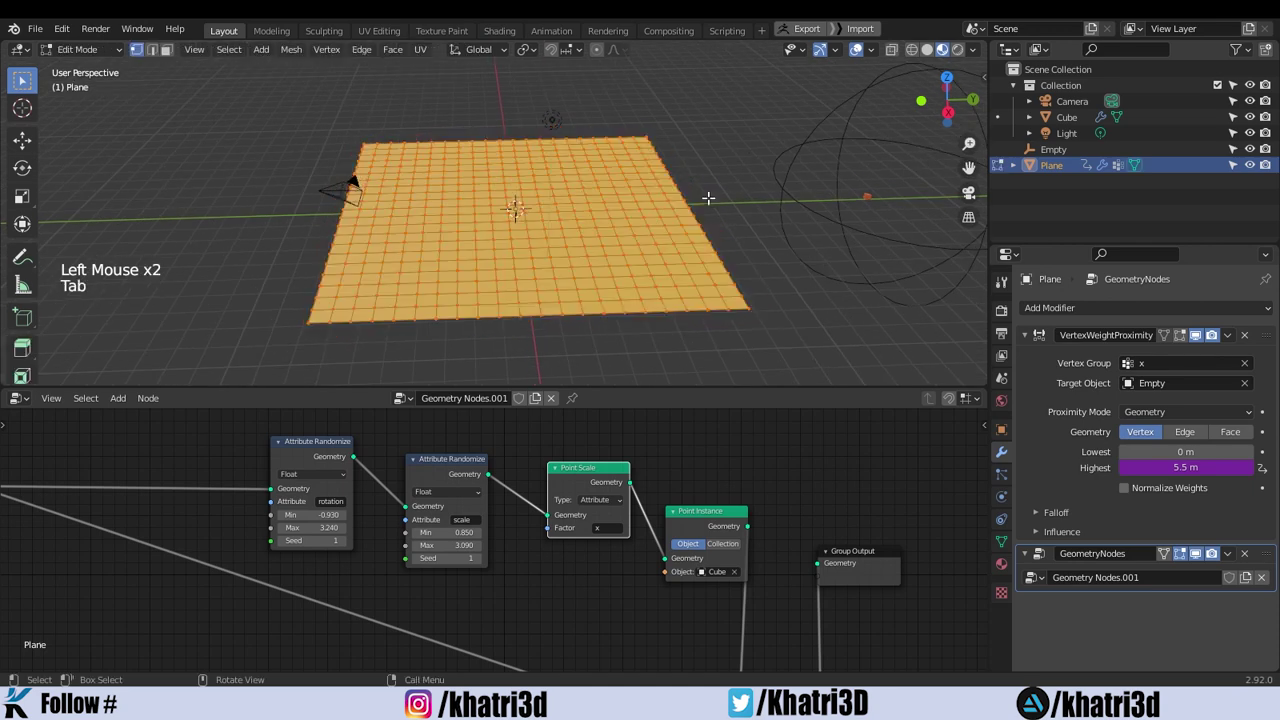
{"action": "key", "text": "1"}
{"action": "left_click_drag", "start_coordinate": [592, 196], "coordinate": [528, 245]}
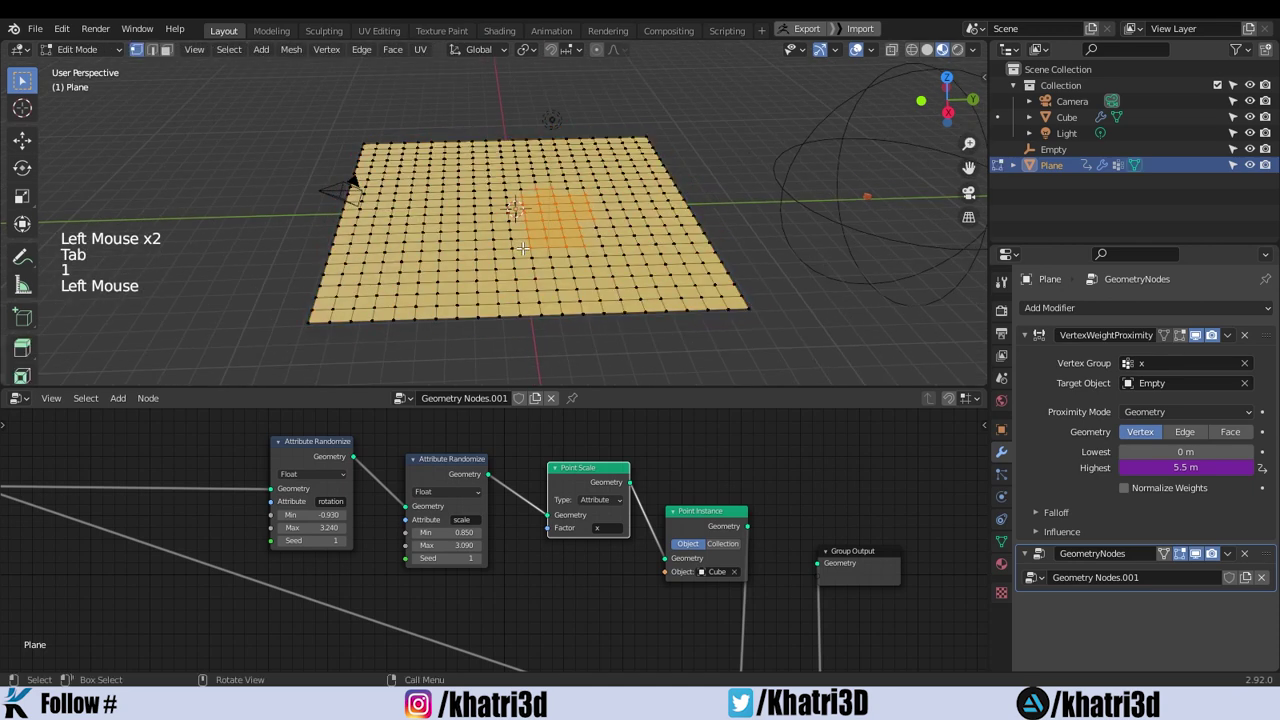
{"action": "left_click", "coordinate": [597, 49]}
{"action": "key", "text": "g"}
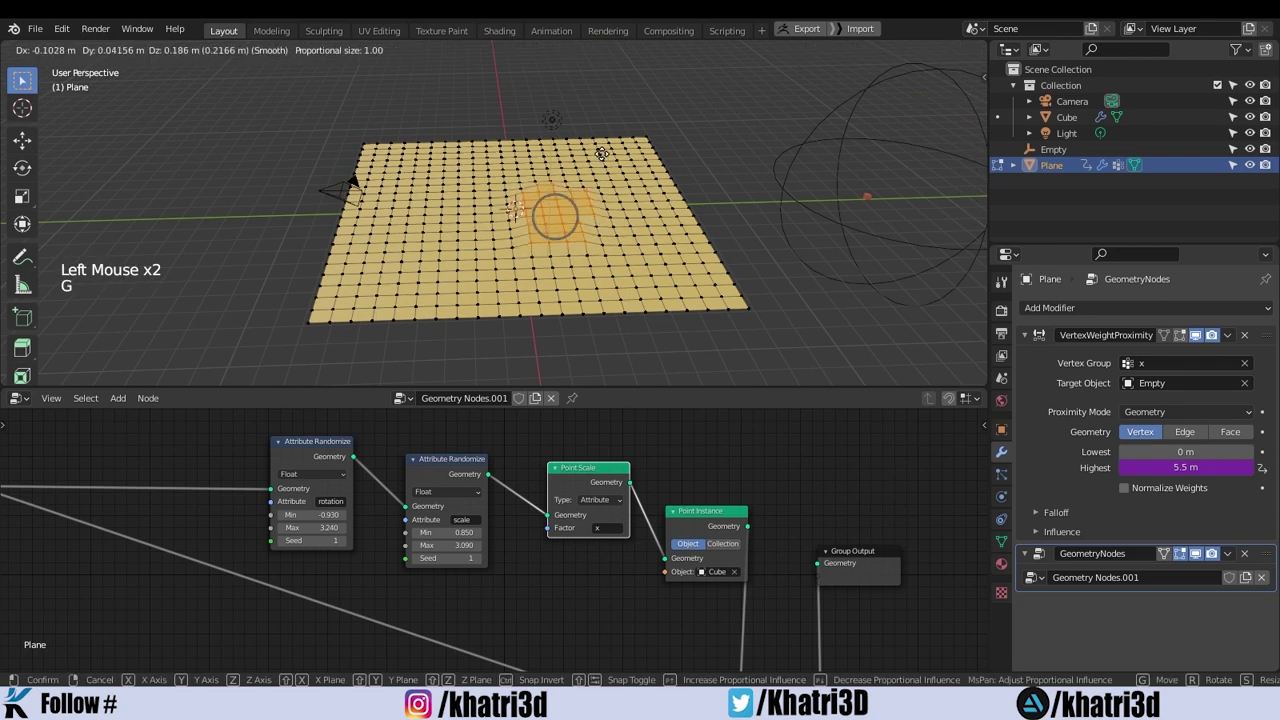
{"action": "scroll", "coordinate": [601, 147], "scroll_direction": "down", "scroll_amount": 18}
{"action": "left_click", "coordinate": [605, 133]}
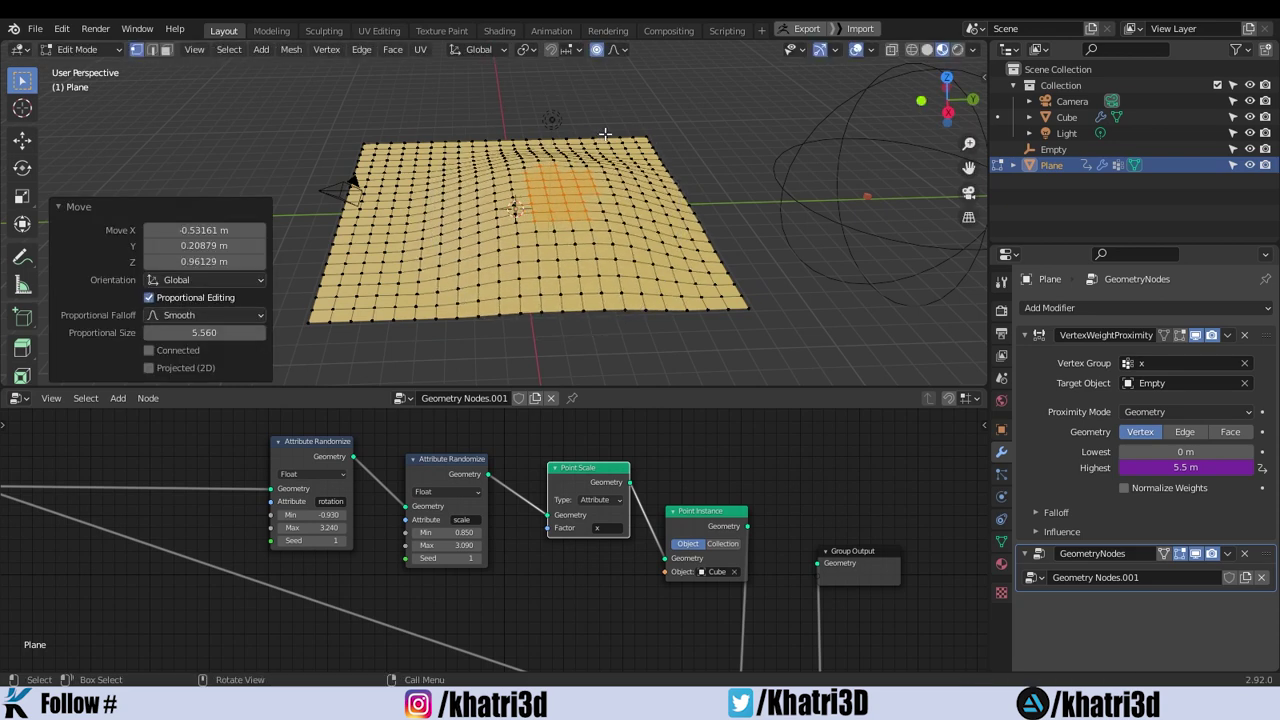
Reshape the plane's camera side by moving a vertex proportionally, and raise a vertex near the front edge about 0.73 m.
{"action": "left_click", "coordinate": [392, 234]}
{"action": "key", "text": "g"}
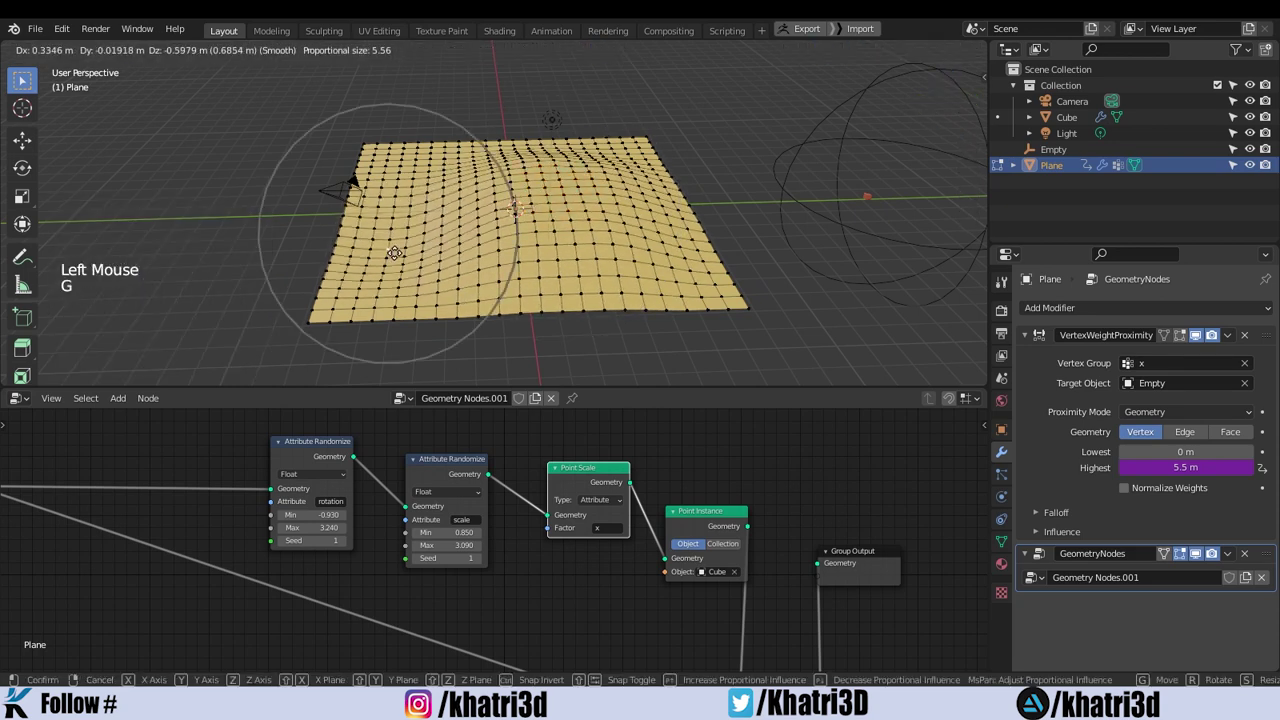
{"action": "left_click", "coordinate": [355, 180]}
{"action": "left_click", "coordinate": [623, 283]}
{"action": "key", "text": "g"}
{"action": "left_click", "coordinate": [654, 262]}
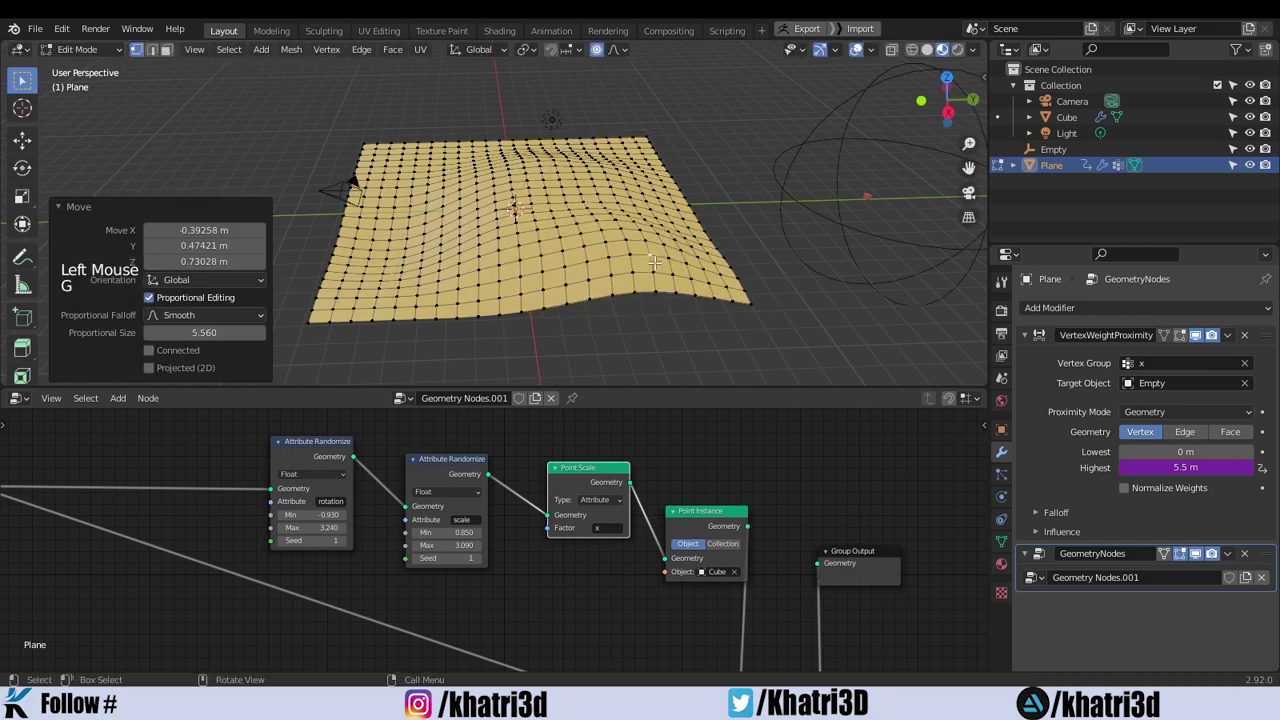
Lower a vertex near the plane's back-left corner about 0.56 m, shift one near the opposite back corner, and return to Object Mode.
{"action": "left_click", "coordinate": [403, 171]}
{"action": "key", "text": "g"}
{"action": "left_click", "coordinate": [617, 170]}
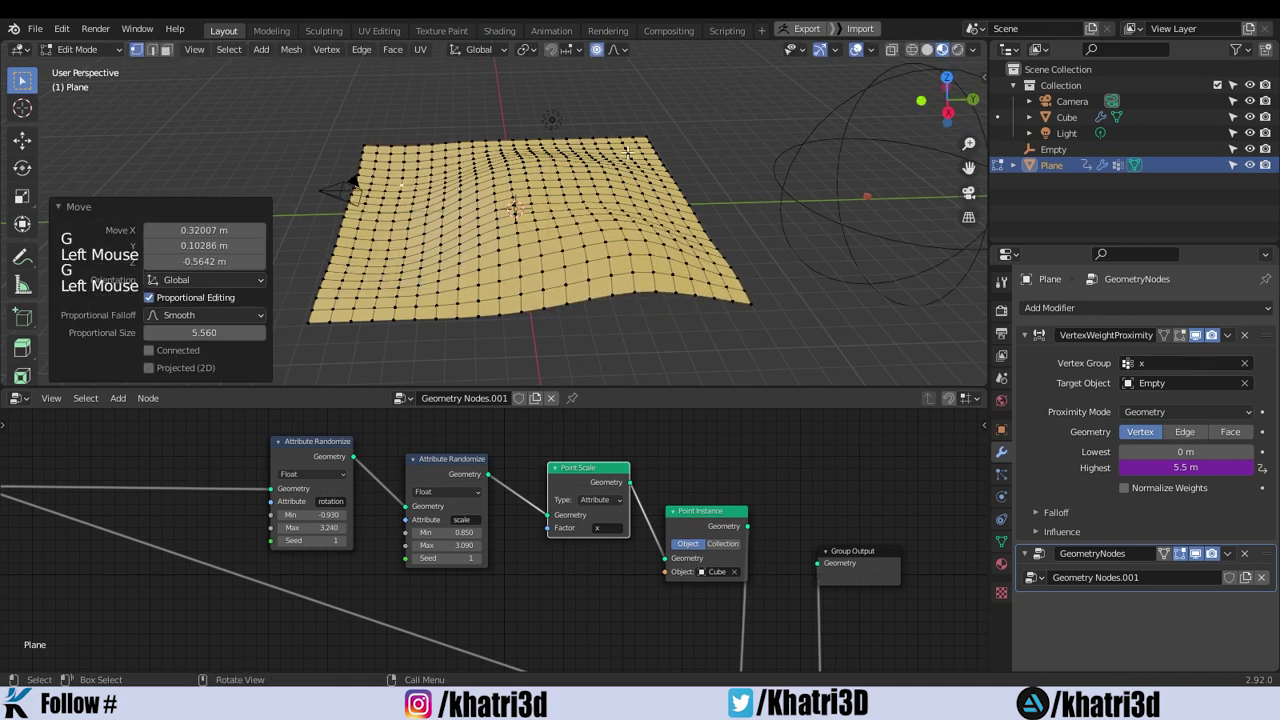
{"action": "key", "text": "g"}
{"action": "left_click", "coordinate": [636, 160]}
{"action": "key", "text": "Tab"}
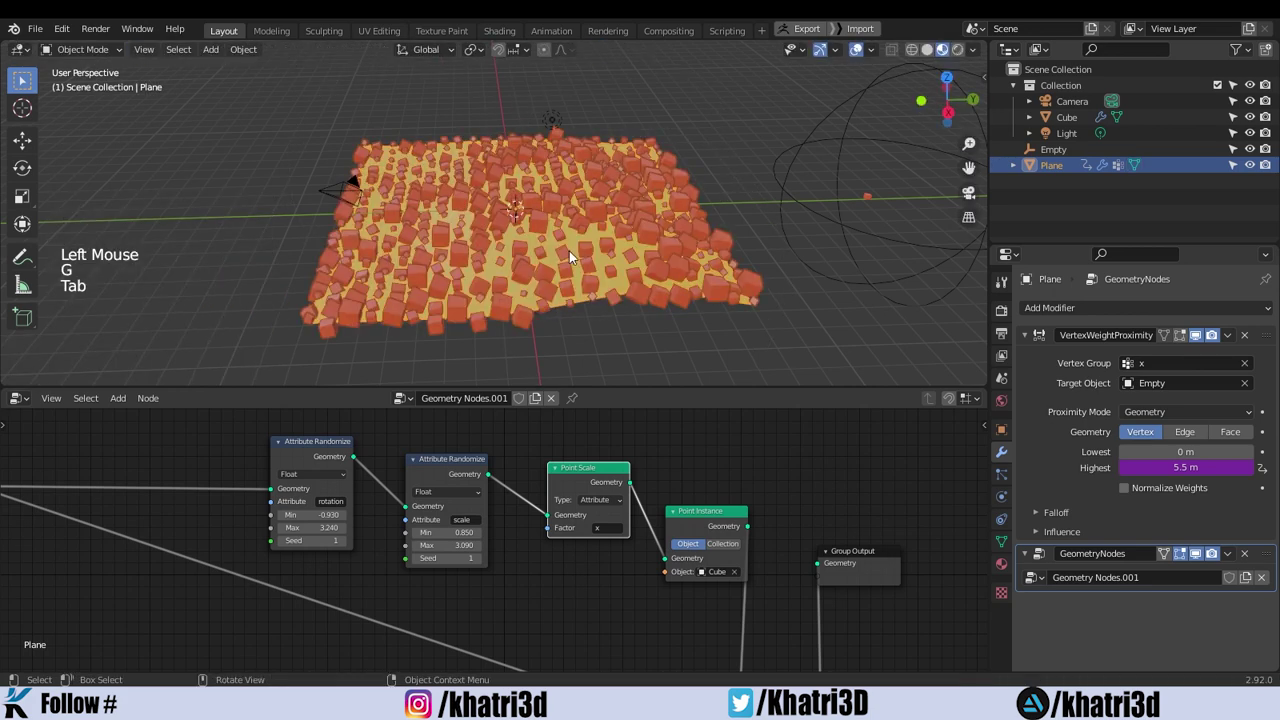
Examine the scattered cubes on the deformed plane from below, above and the side.
{"action": "middle_click_drag", "start_coordinate": [617, 231], "coordinate": [454, 218]}
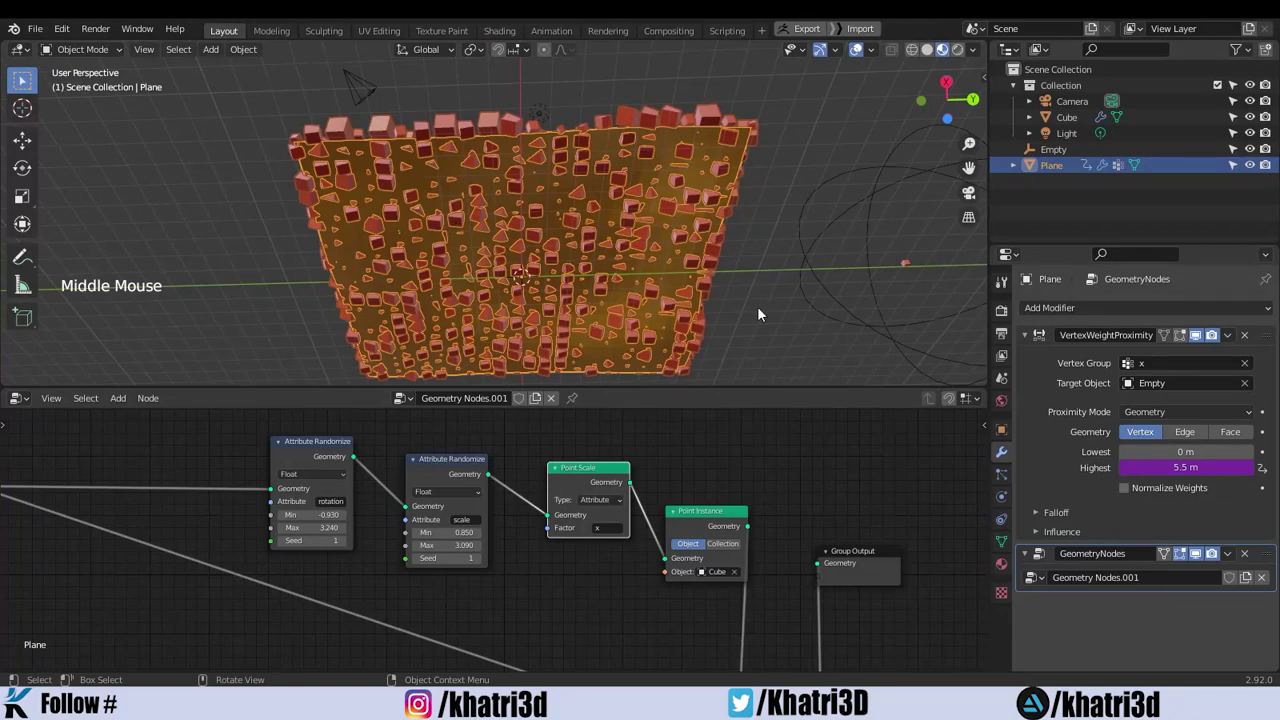
{"action": "left_click", "coordinate": [905, 265]}
{"action": "middle_click_drag", "start_coordinate": [857, 245], "coordinate": [636, 372]}
{"action": "left_click", "coordinate": [552, 273]}
{"action": "middle_click_drag", "start_coordinate": [561, 178], "coordinate": [559, 232]}
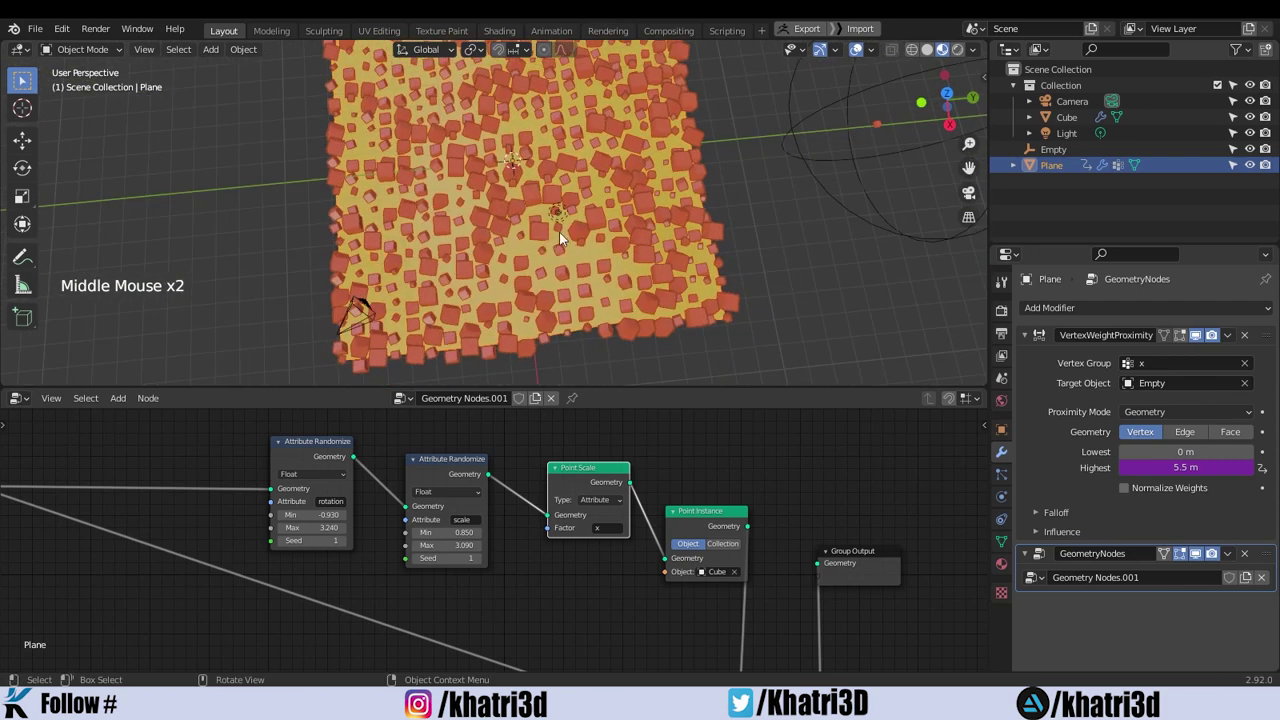
{"action": "left_click", "coordinate": [485, 221]}
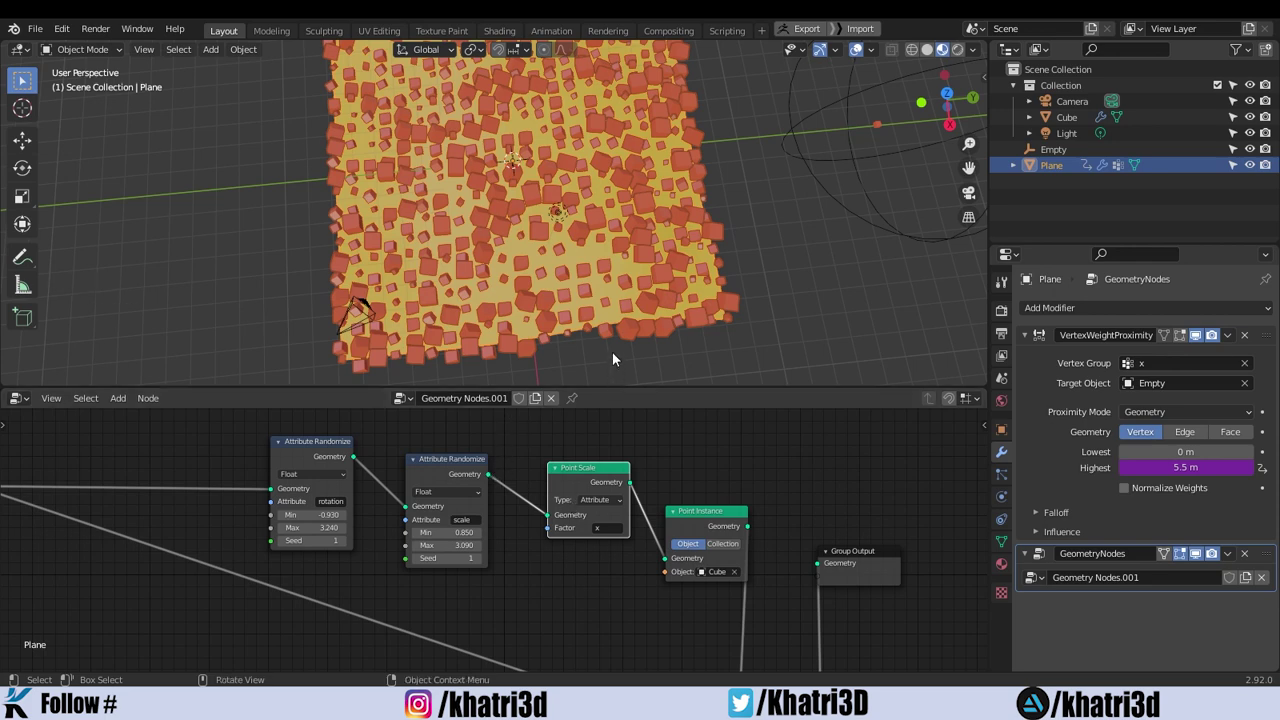
{"action": "middle_click_drag", "start_coordinate": [612, 352], "coordinate": [628, 225]}
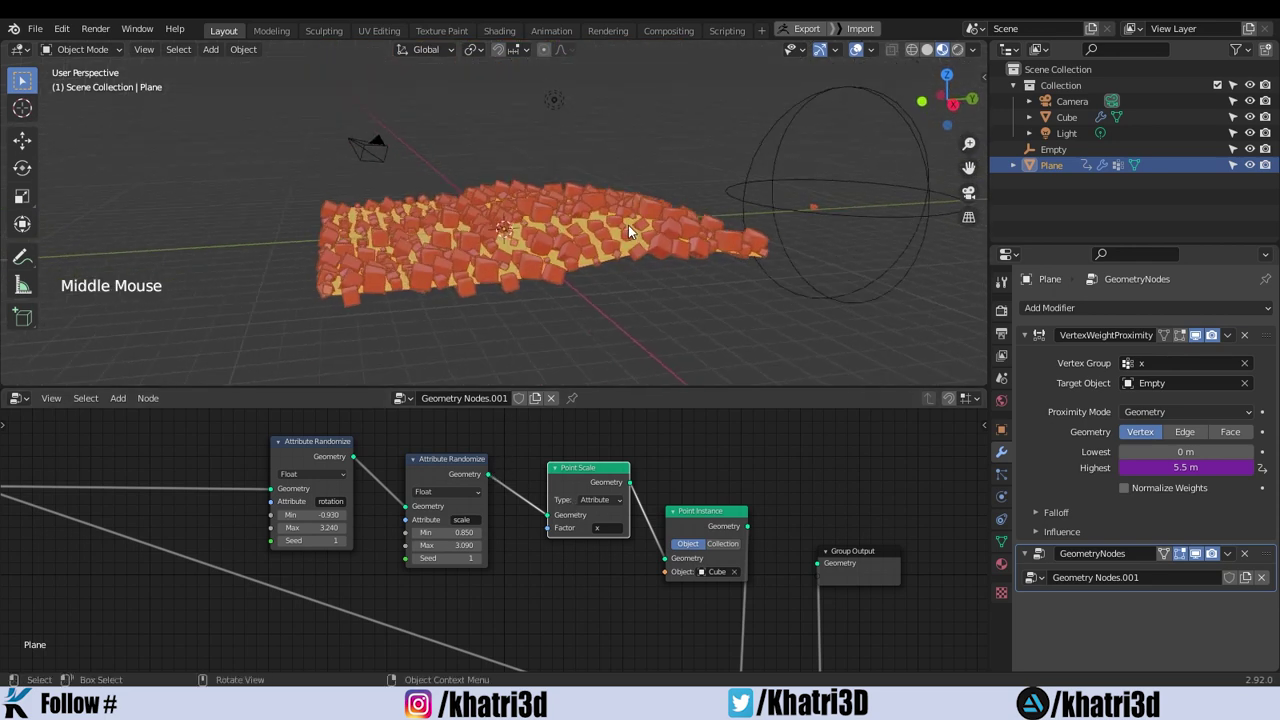
{"action": "left_click", "coordinate": [1002, 474]}
{"action": "middle_click_drag", "start_coordinate": [677, 183], "coordinate": [671, 290]}
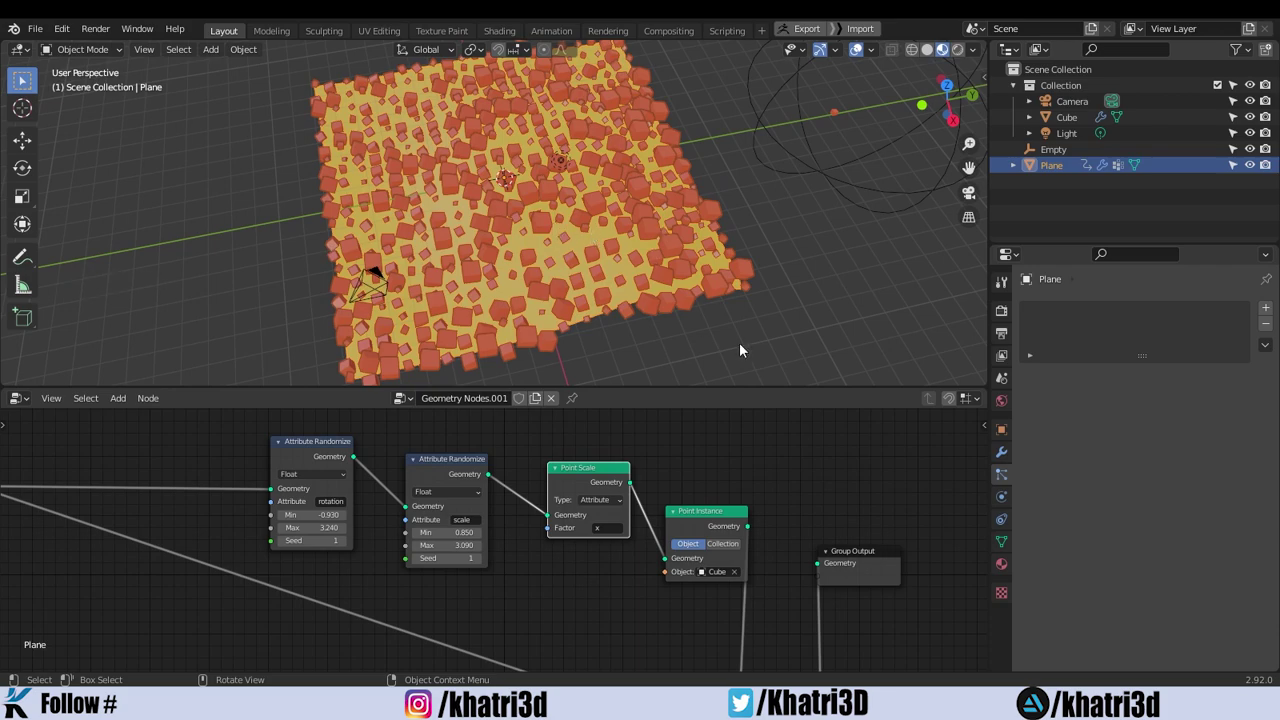
{"action": "mouse_move", "coordinate": [680, 290]}
{"action": "middle_mouse_down"}
{"action": "mouse_move", "coordinate": [658, 266]}
{"action": "mouse_move", "coordinate": [478, 231]}
{"action": "mouse_move", "coordinate": [570, 301]}
{"action": "mouse_move", "coordinate": [703, 277]}
{"action": "mouse_move", "coordinate": [693, 305]}
{"action": "middle_mouse_up"}
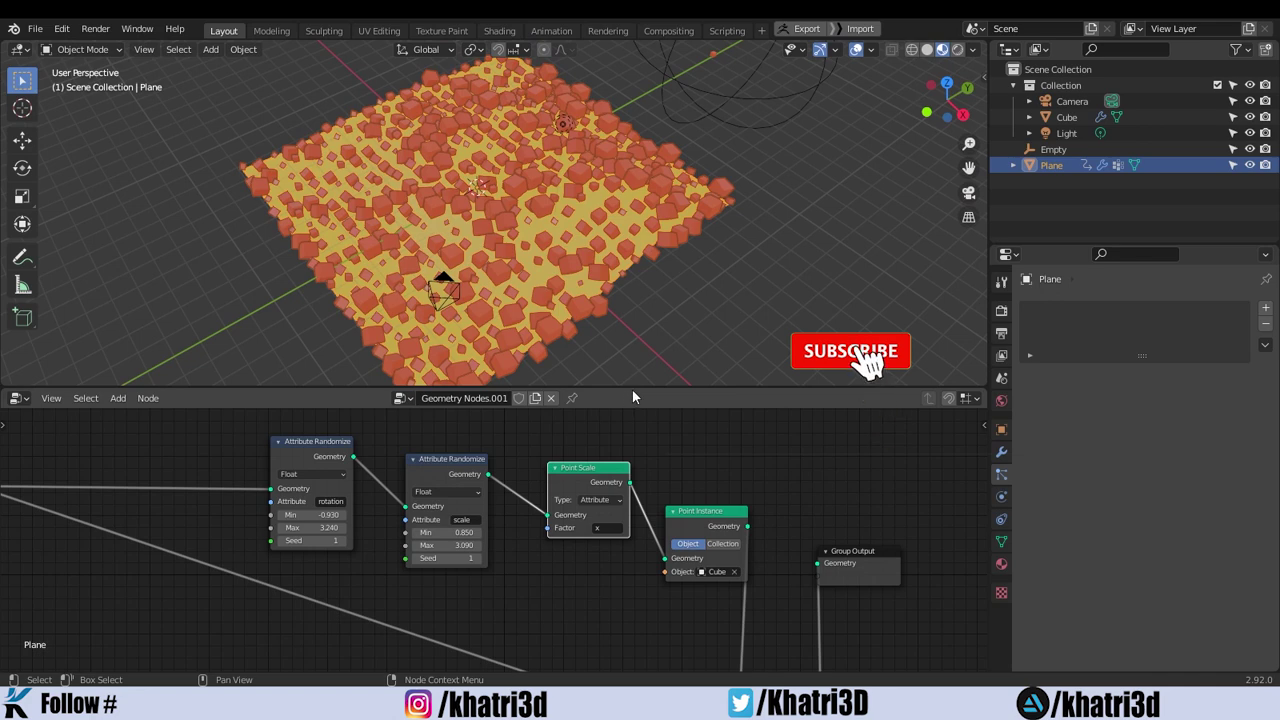
{"action": "middle_click_drag", "start_coordinate": [600, 285], "coordinate": [476, 196]}
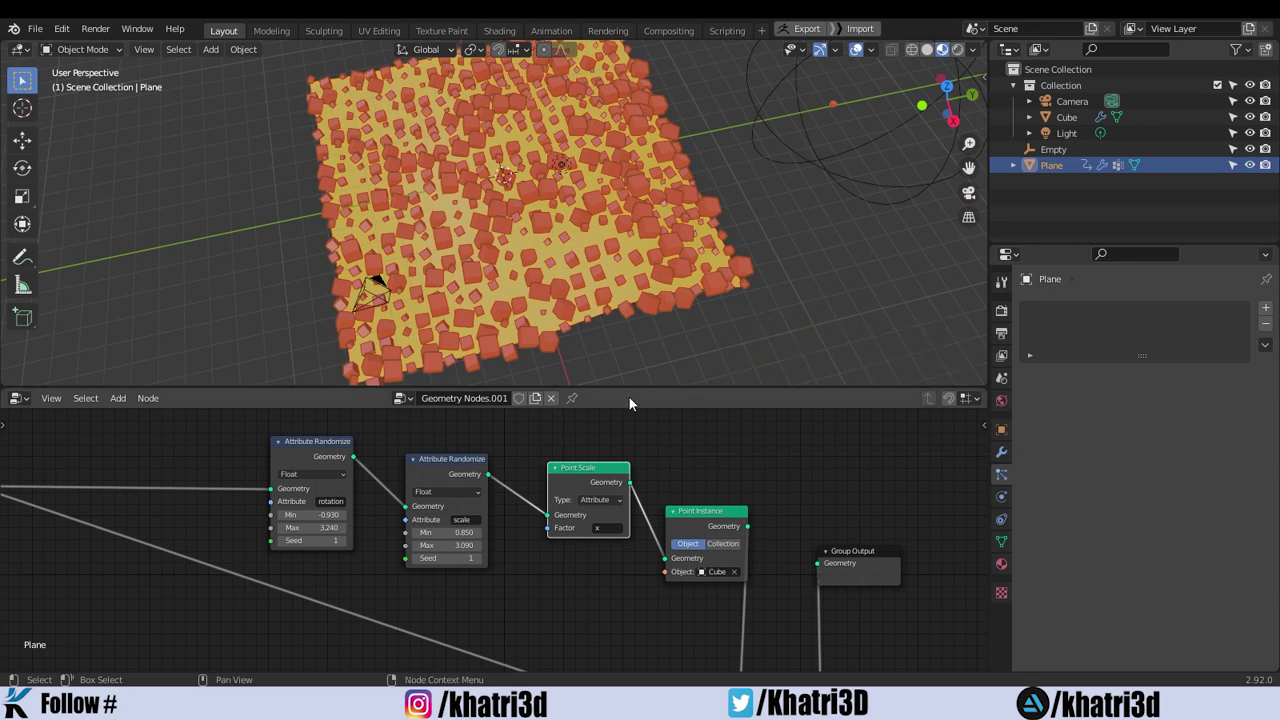
Review the randomized cubes from low and high angles alongside the rotation and scale nodes that drive them.
{"action": "left_click_drag", "start_coordinate": [632, 391], "coordinate": [632, 419]}
{"action": "middle_click_drag", "start_coordinate": [640, 360], "coordinate": [540, 229]}
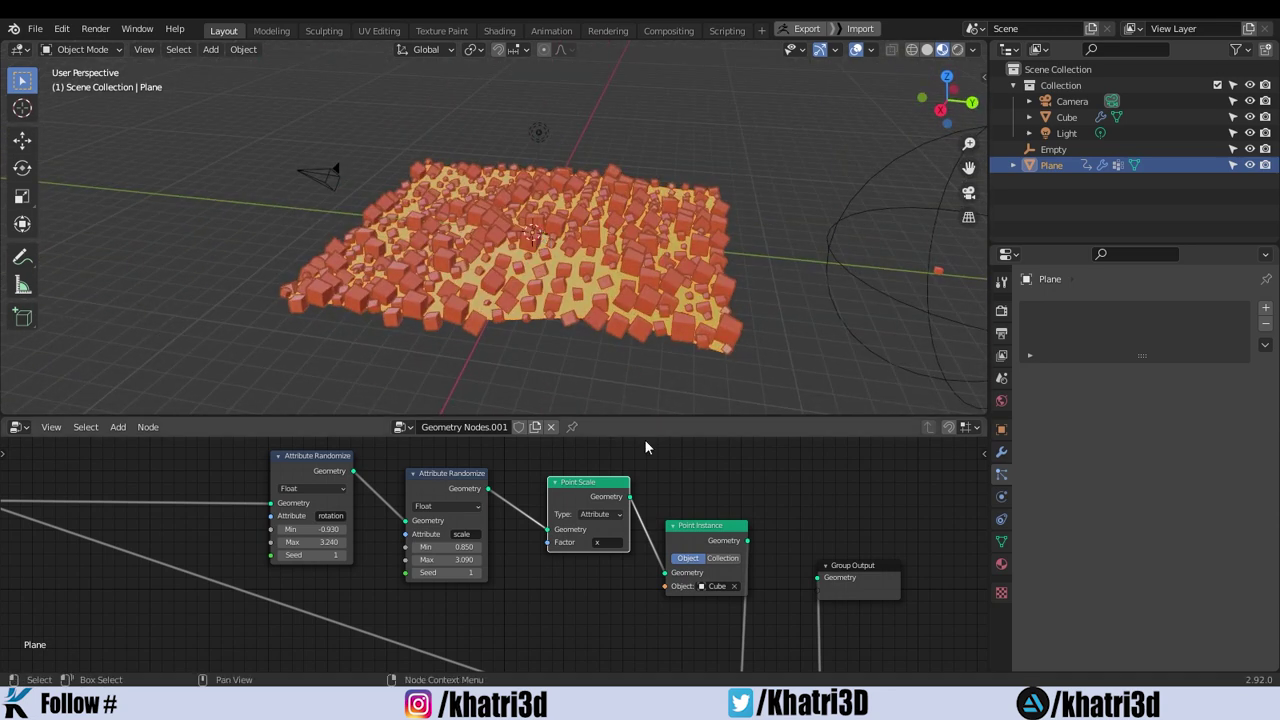
{"action": "middle_click_drag", "start_coordinate": [681, 486], "coordinate": [870, 486]}
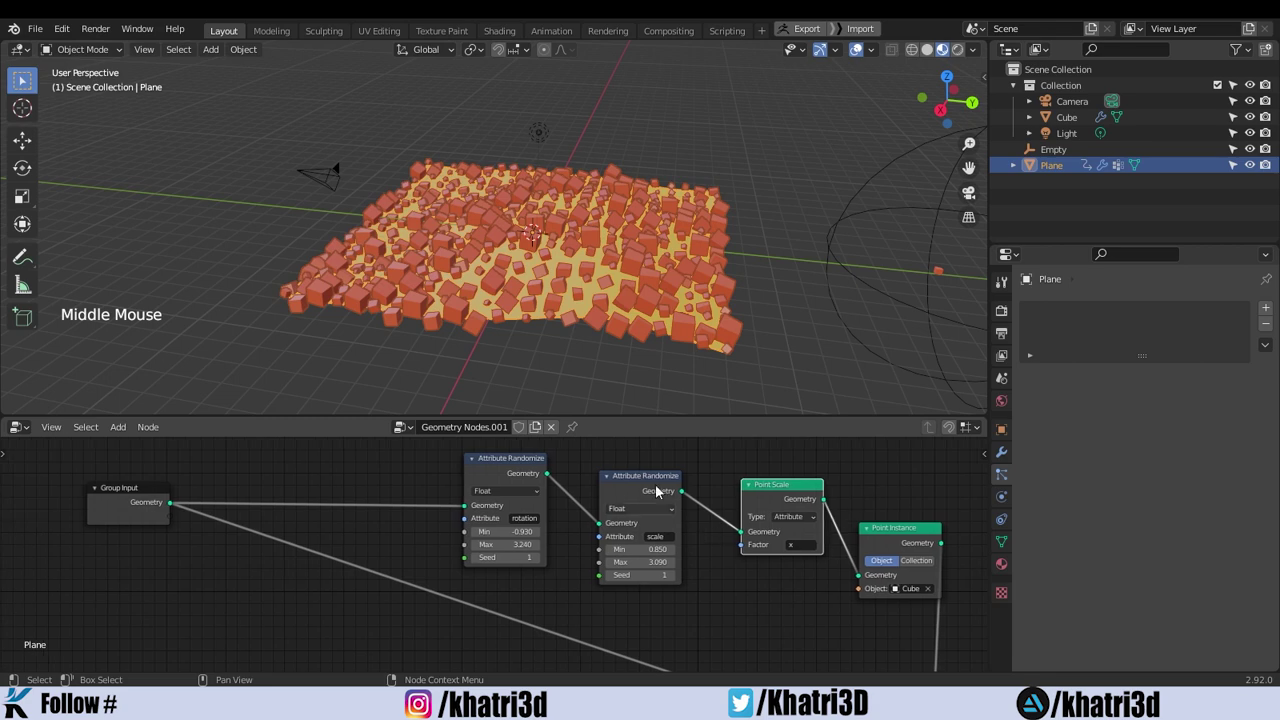
{"action": "left_click_drag", "start_coordinate": [682, 413], "coordinate": [641, 340]}
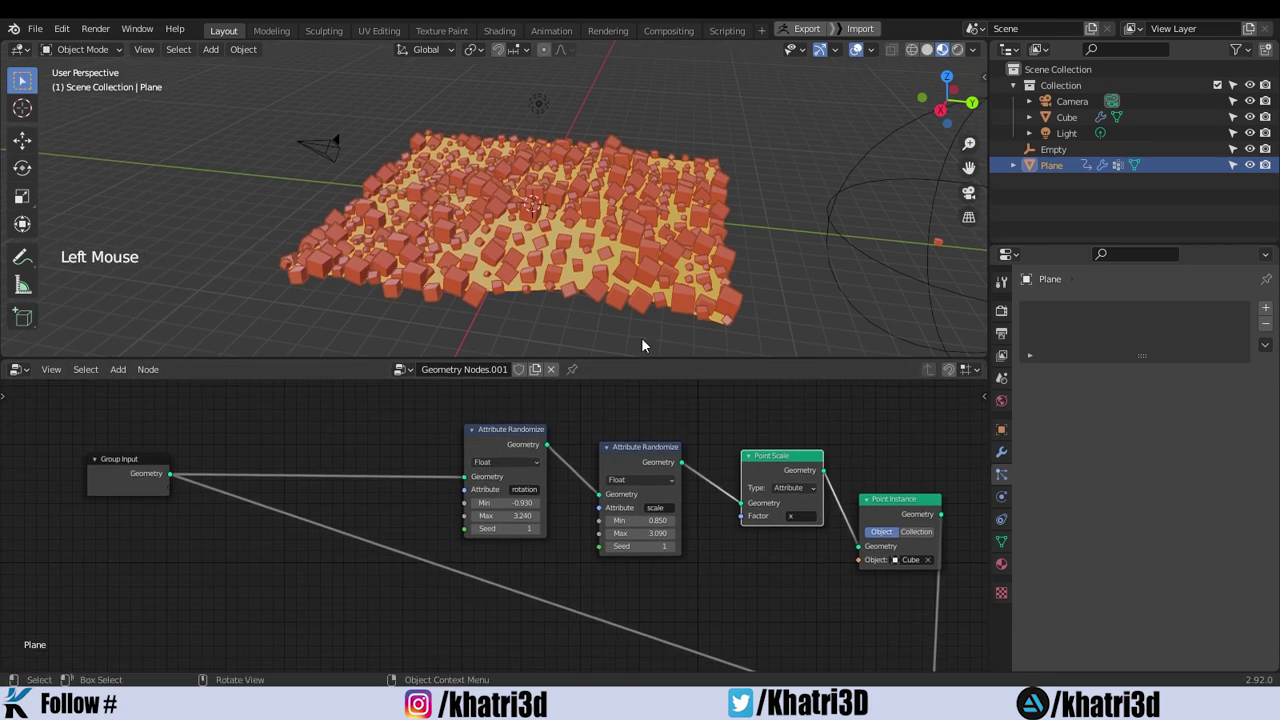
{"action": "middle_click_drag", "start_coordinate": [641, 340], "coordinate": [607, 276]}
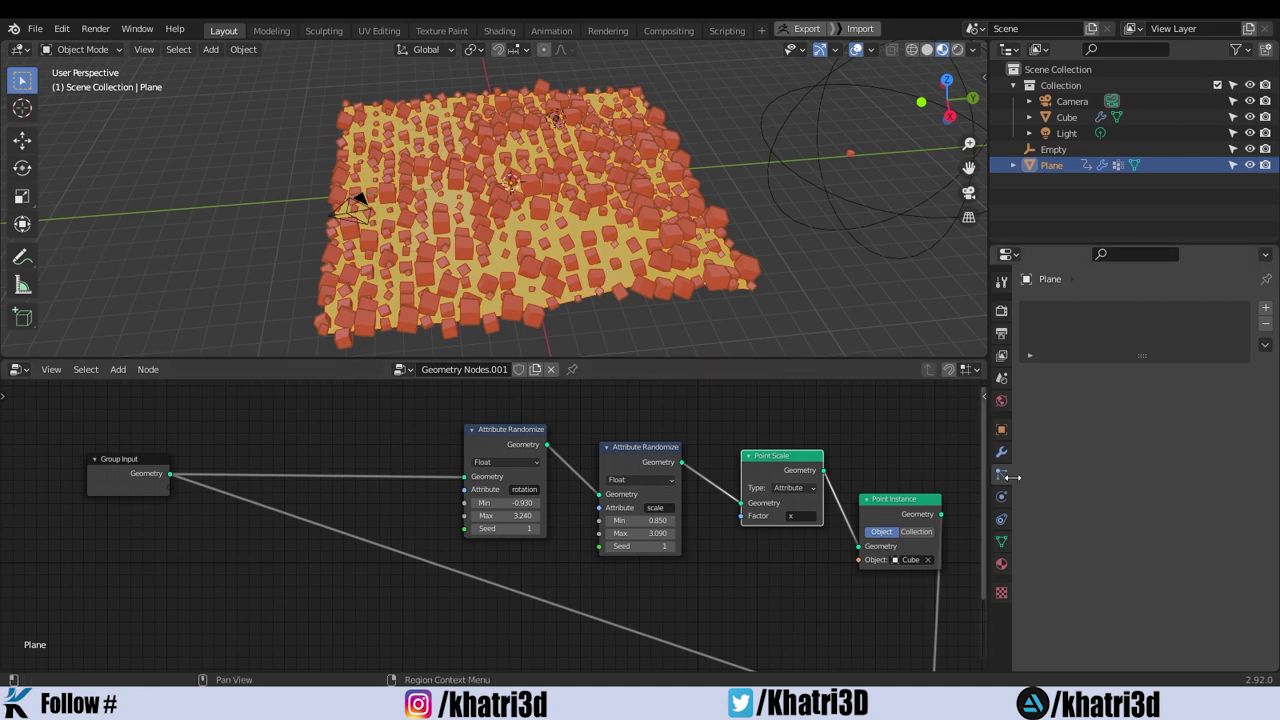
{"action": "left_click", "coordinate": [610, 246]}
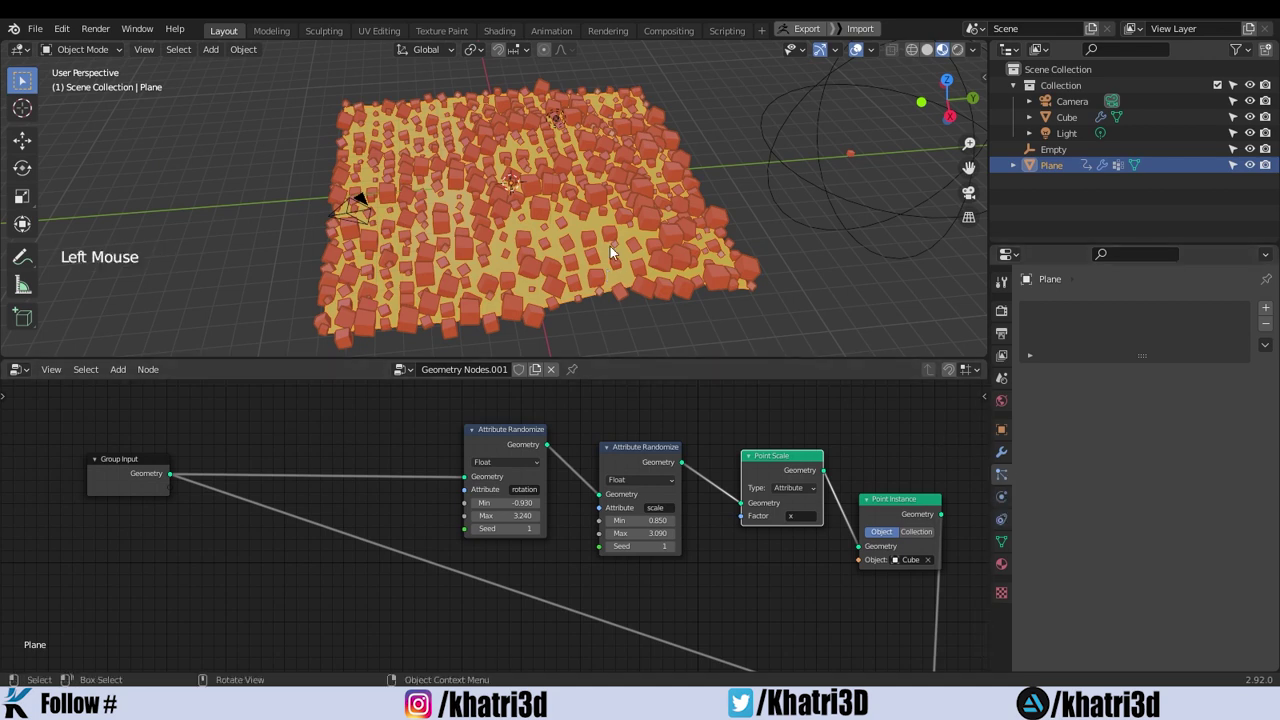
{"action": "mouse_move", "coordinate": [610, 246]}
{"action": "middle_mouse_down"}
{"action": "mouse_move", "coordinate": [481, 208]}
{"action": "mouse_move", "coordinate": [538, 204]}
{"action": "mouse_move", "coordinate": [558, 233]}
{"action": "mouse_move", "coordinate": [424, 262]}
{"action": "mouse_move", "coordinate": [531, 297]}
{"action": "mouse_move", "coordinate": [627, 262]}
{"action": "middle_mouse_up"}
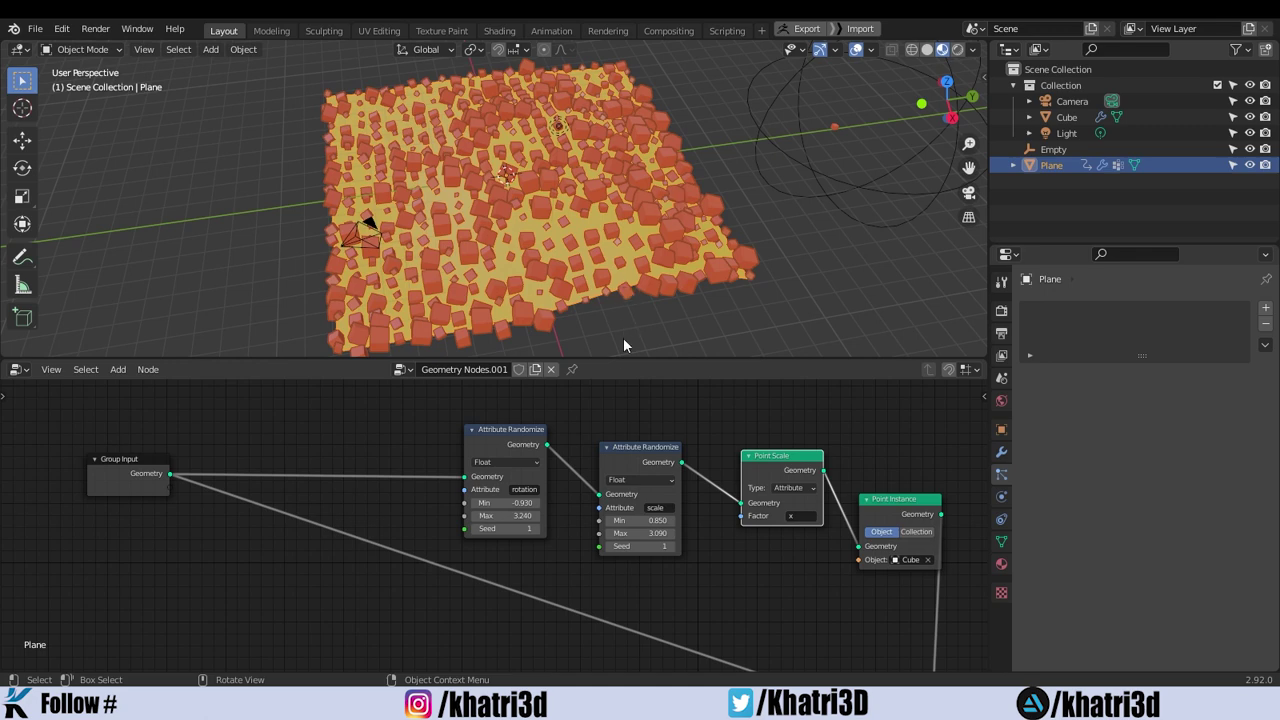
Tidy the node tree by moving Point Instance closer to Join Geometry and Group Input down between its two outgoing links.
{"action": "middle_click_drag", "start_coordinate": [664, 441], "coordinate": [541, 414]}
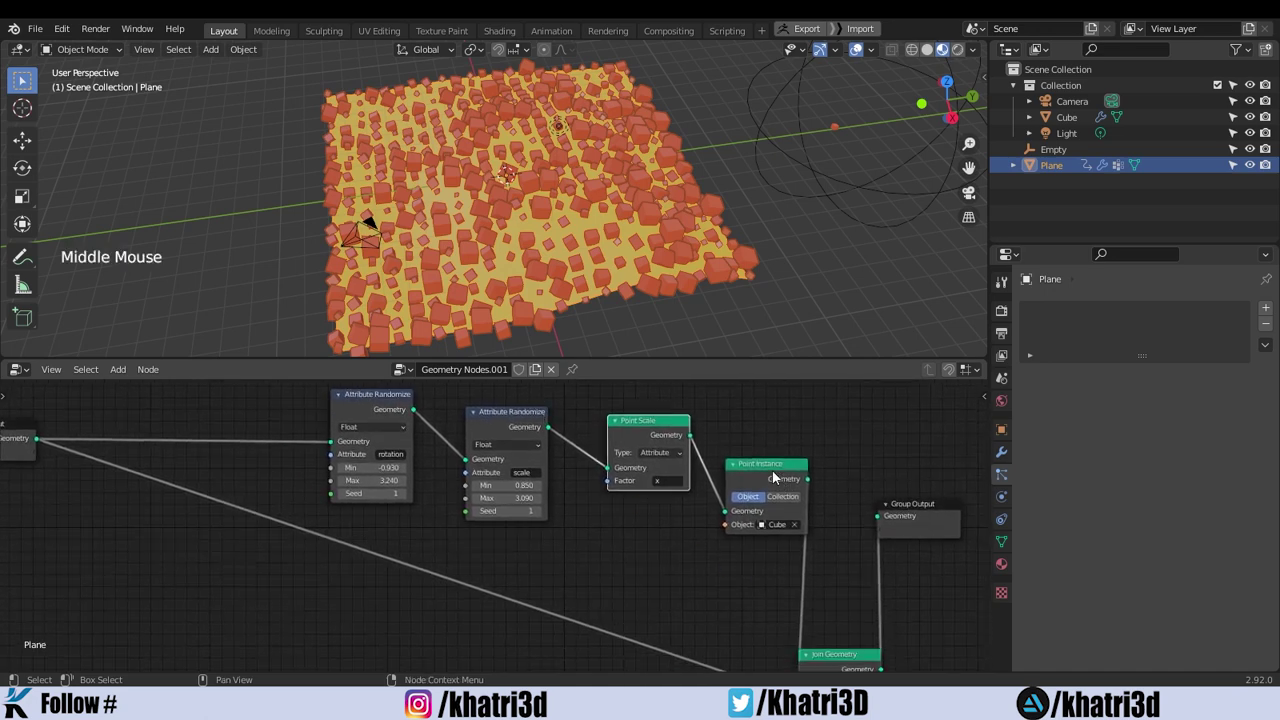
{"action": "left_click_drag", "start_coordinate": [773, 478], "coordinate": [803, 535]}
{"action": "left_click", "coordinate": [645, 411]}
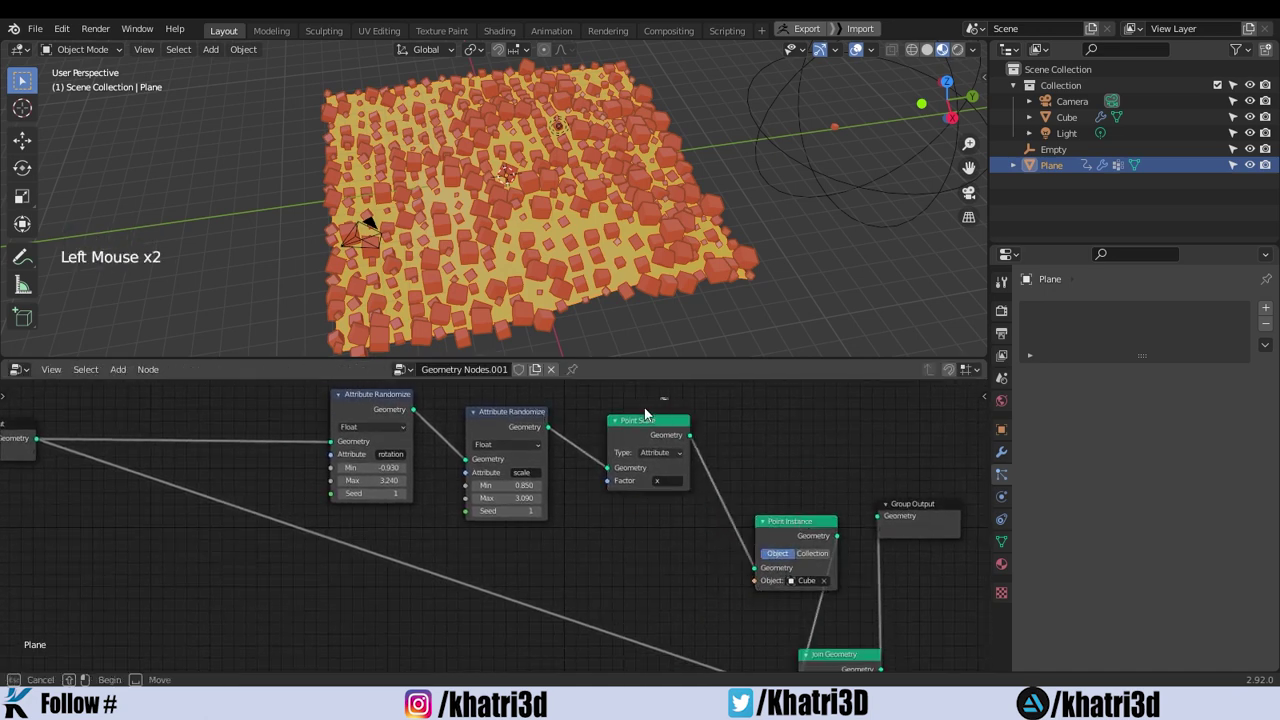
{"action": "left_click_drag", "start_coordinate": [645, 411], "coordinate": [342, 465]}
{"action": "middle_click_drag", "start_coordinate": [571, 541], "coordinate": [585, 455]}
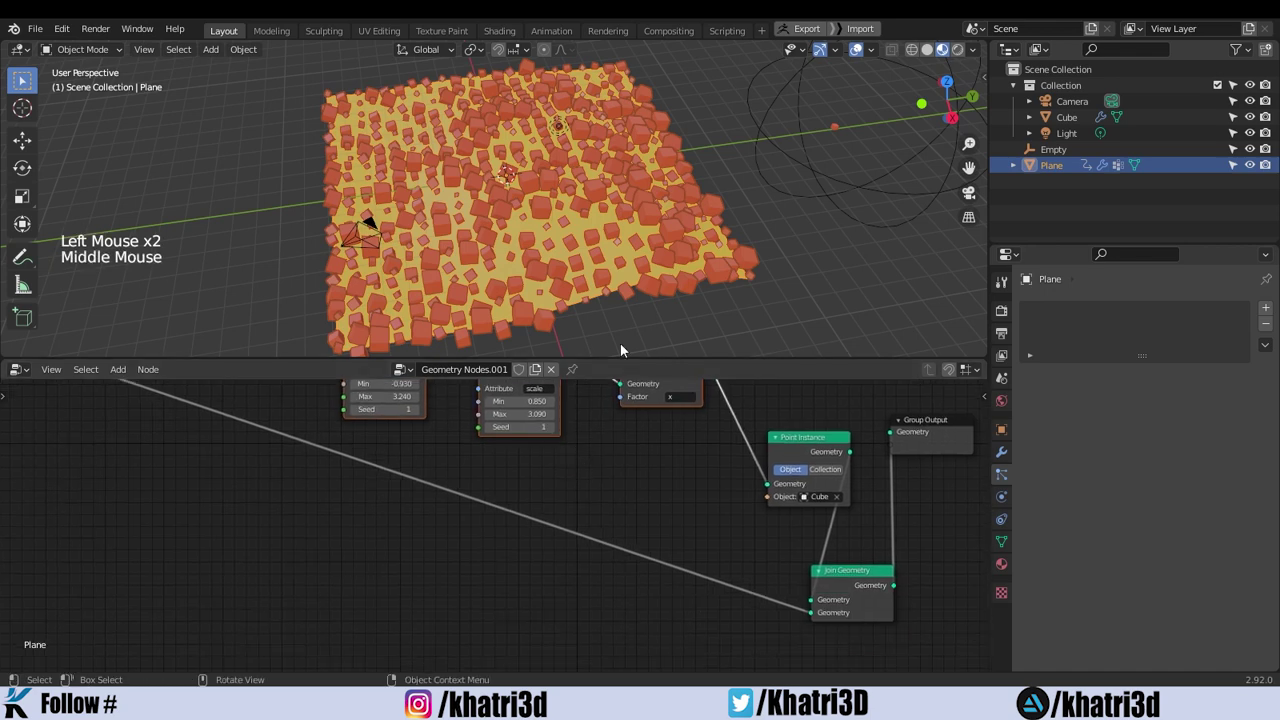
{"action": "left_click_drag", "start_coordinate": [623, 360], "coordinate": [621, 222]}
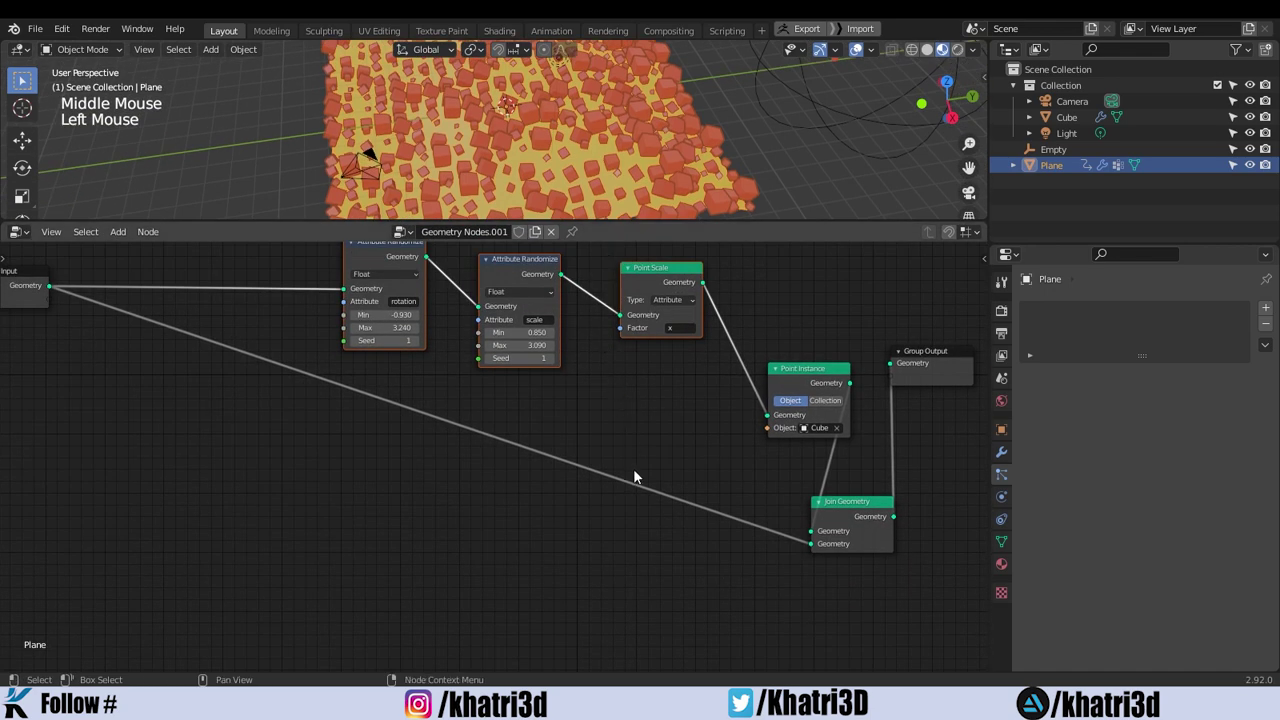
{"action": "middle_click_drag", "start_coordinate": [341, 458], "coordinate": [516, 499]}
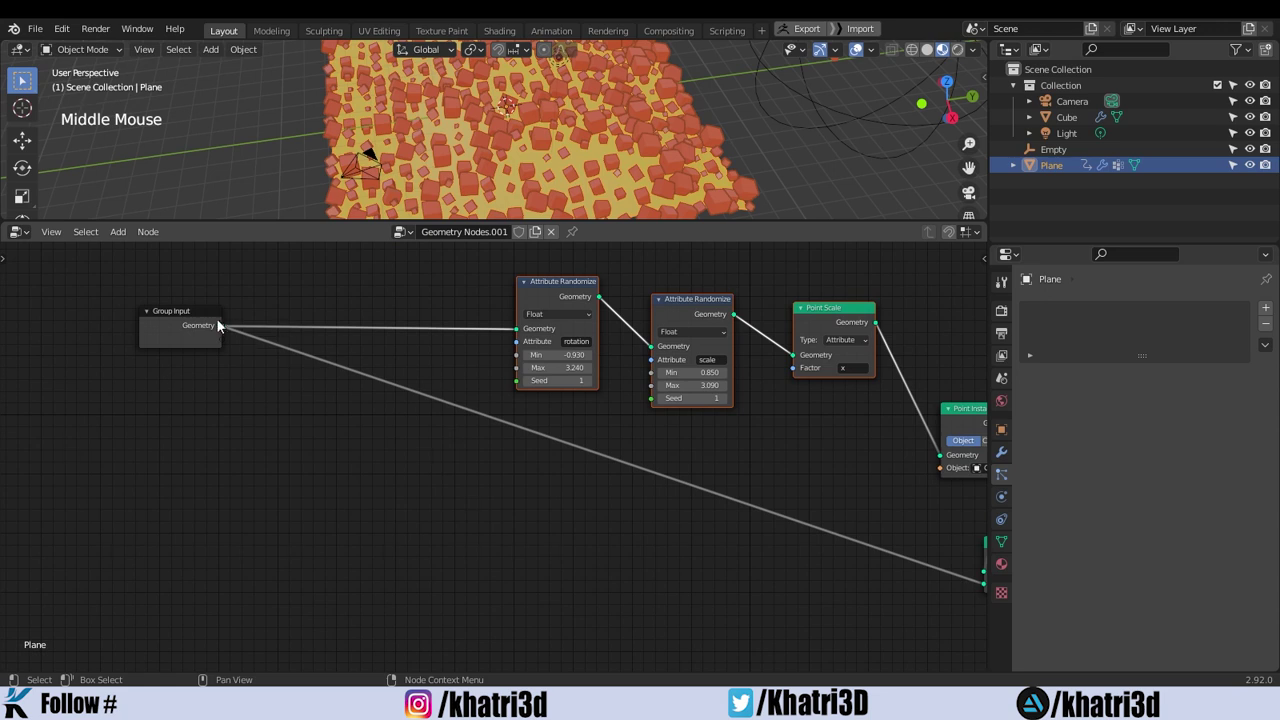
{"action": "left_click_drag", "start_coordinate": [212, 320], "coordinate": [314, 444]}
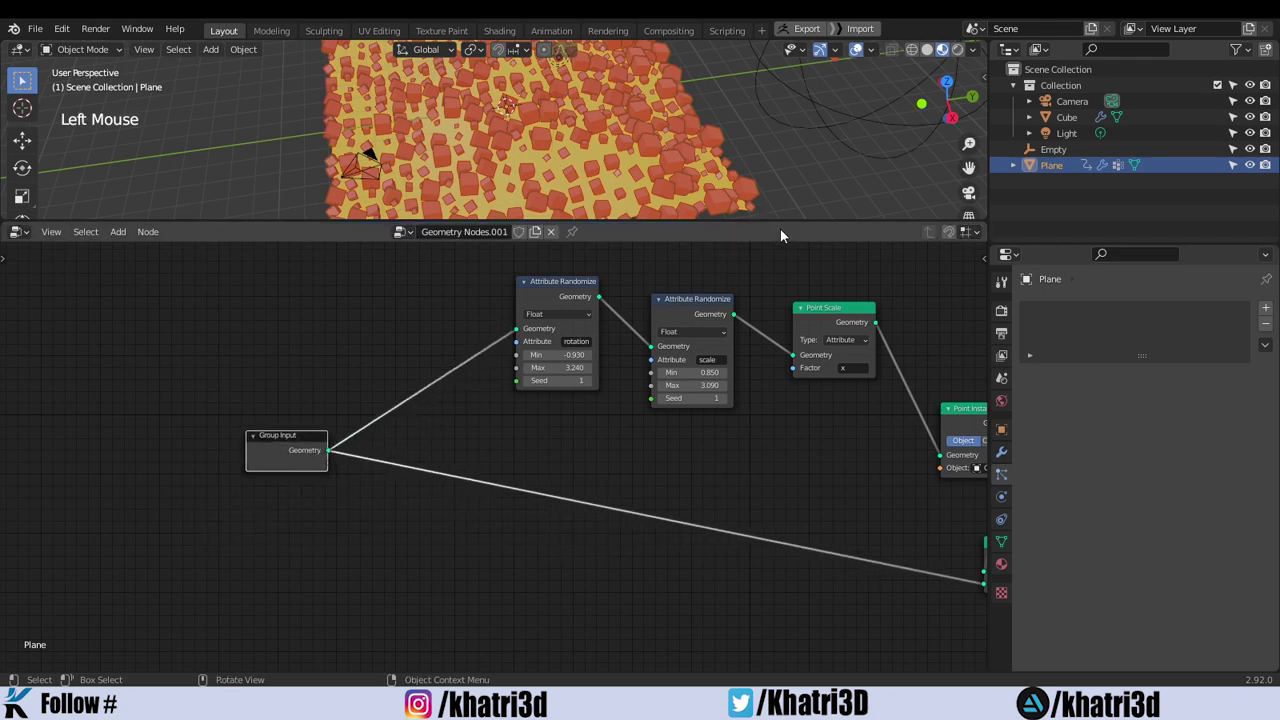
Enlarge the 3D viewport and inspect the cube-covered plane from a lower front angle.
{"action": "left_click_drag", "start_coordinate": [779, 225], "coordinate": [795, 430]}
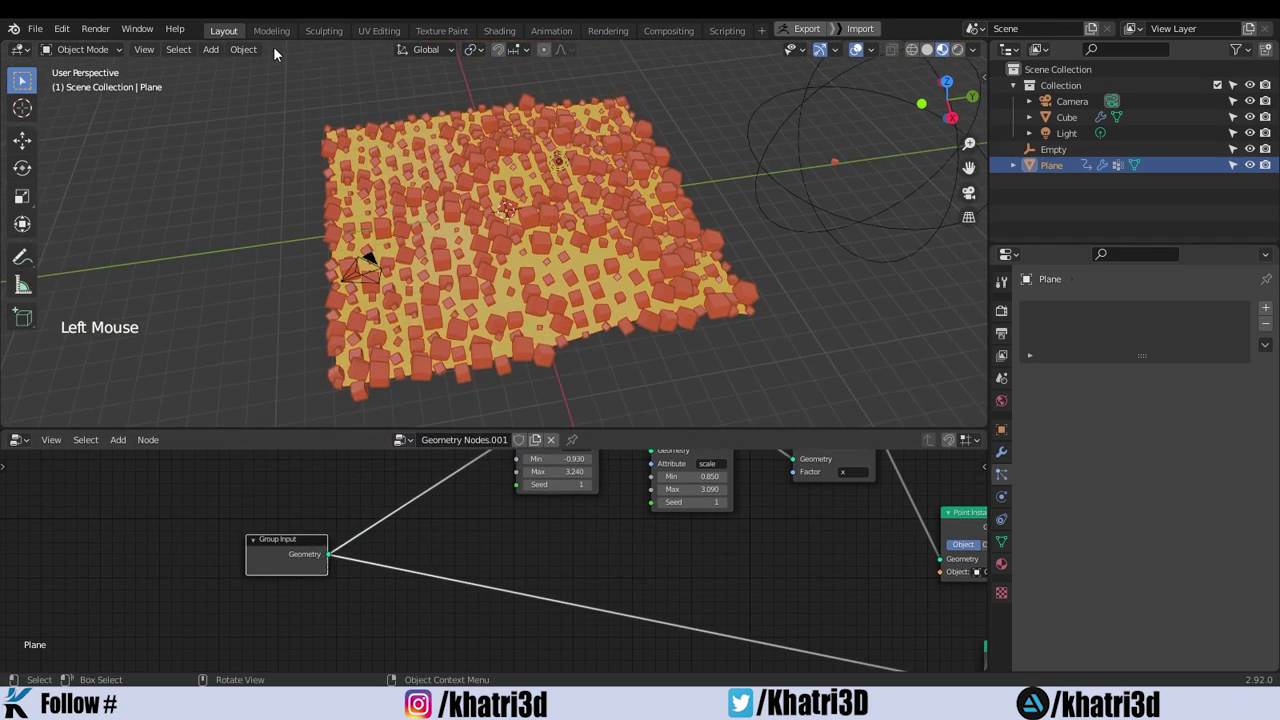
{"action": "middle_click_drag", "start_coordinate": [809, 287], "coordinate": [694, 234]}
{"action": "middle_click_drag", "start_coordinate": [669, 293], "coordinate": [686, 281]}
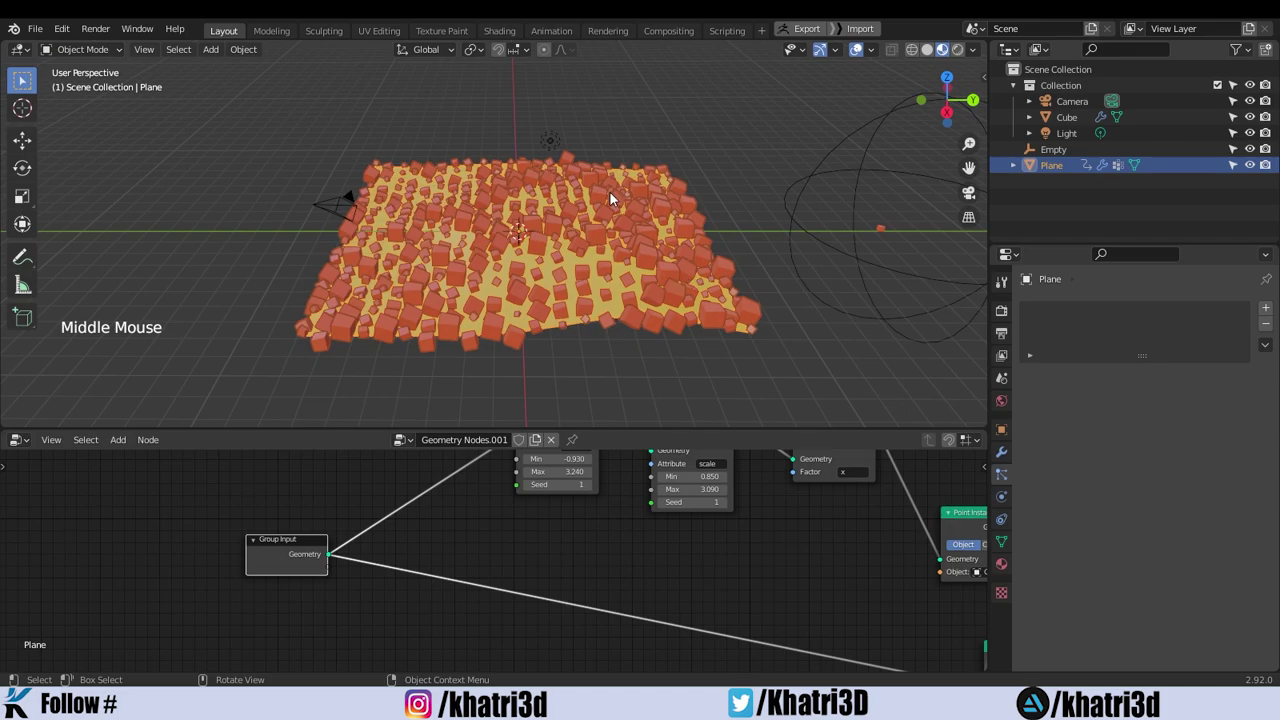